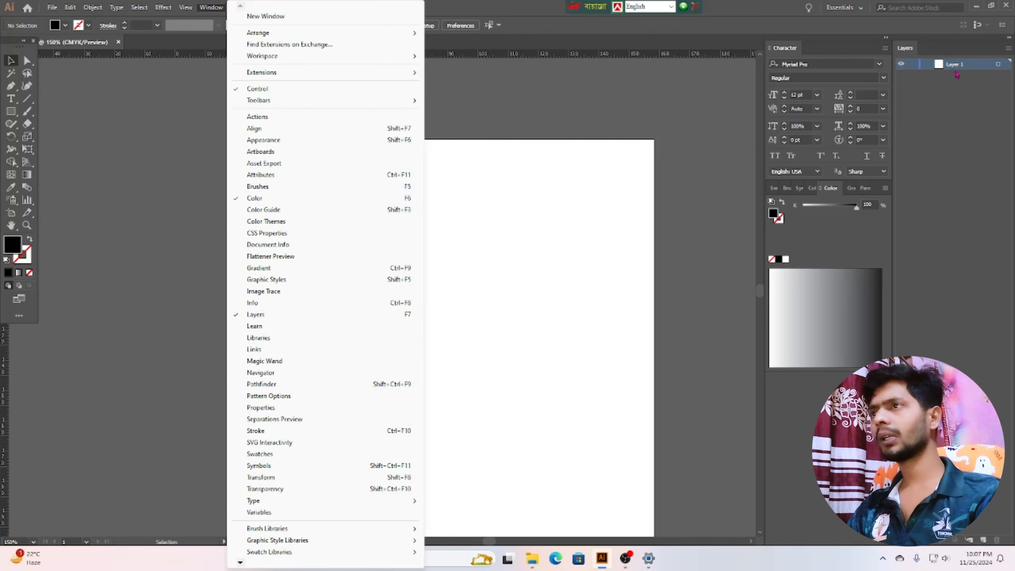
- Place the black tshirt-icon image from Videos > Grapic > PRONT IMEGE on the artboard and enlarge it to about 94 mm square
click(561, 213)
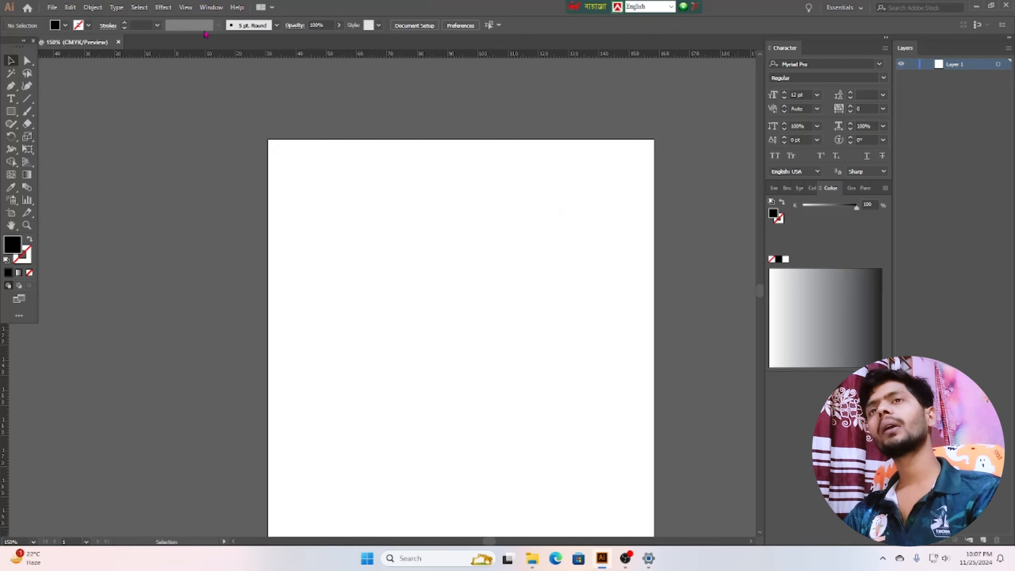
click(51, 7)
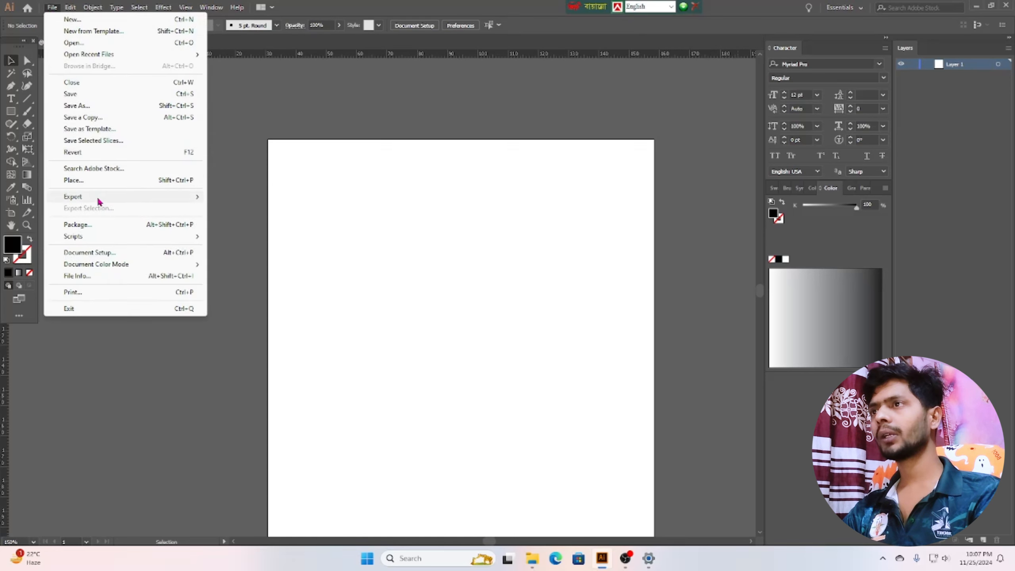
click(75, 181)
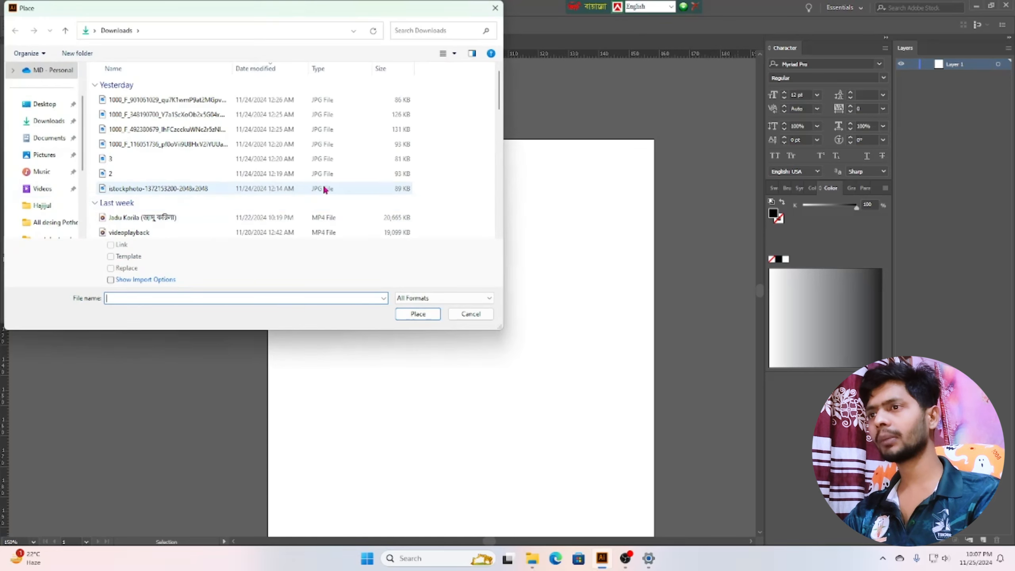
click(60, 193)
double_click(191, 84)
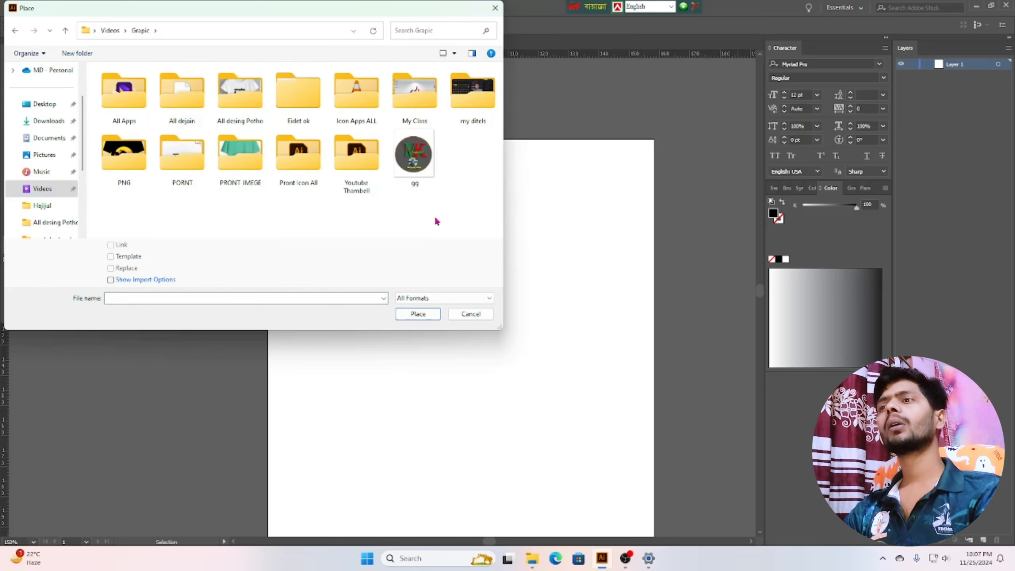
double_click(240, 156)
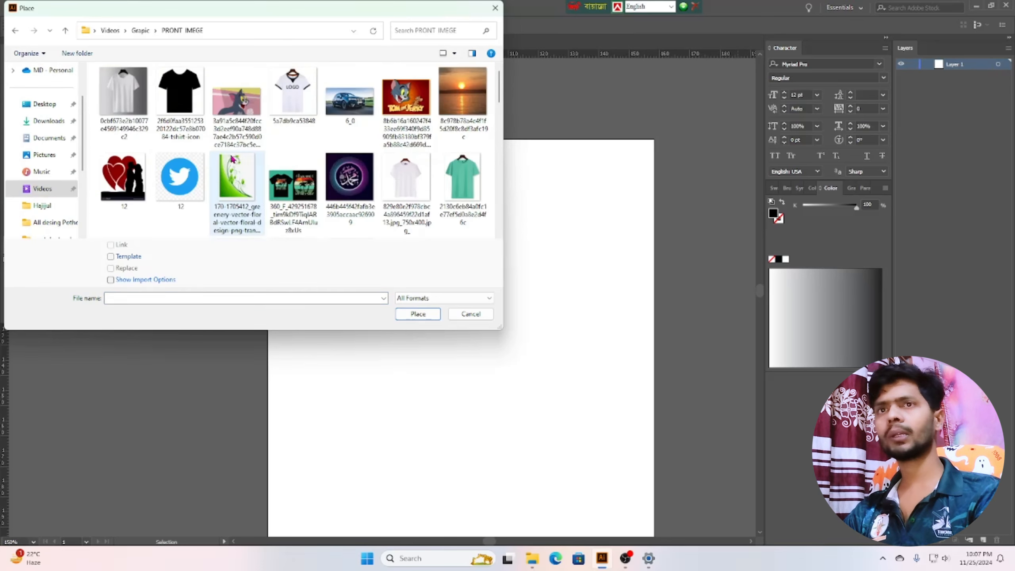
click(178, 108)
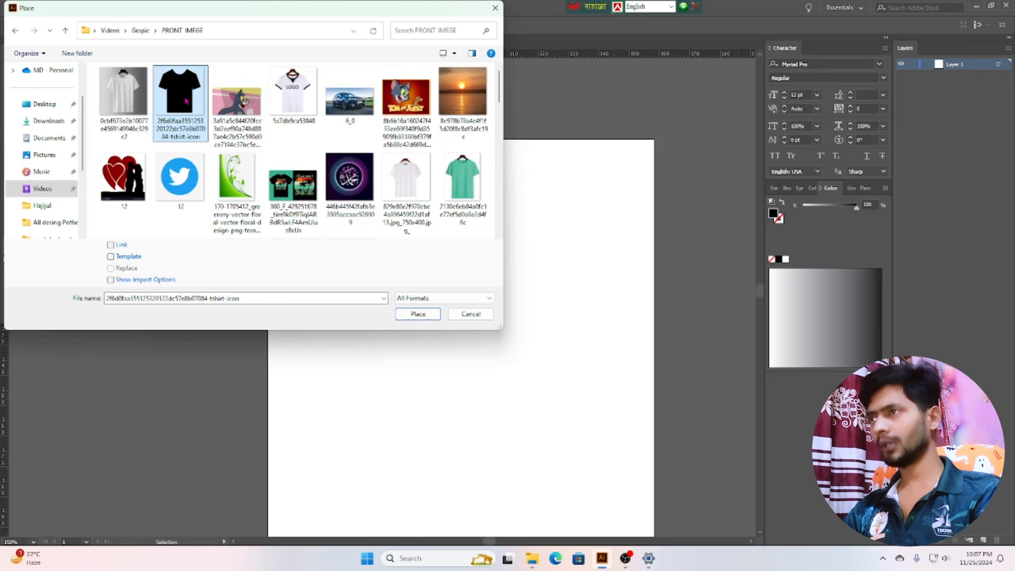
click(417, 315)
click(308, 198)
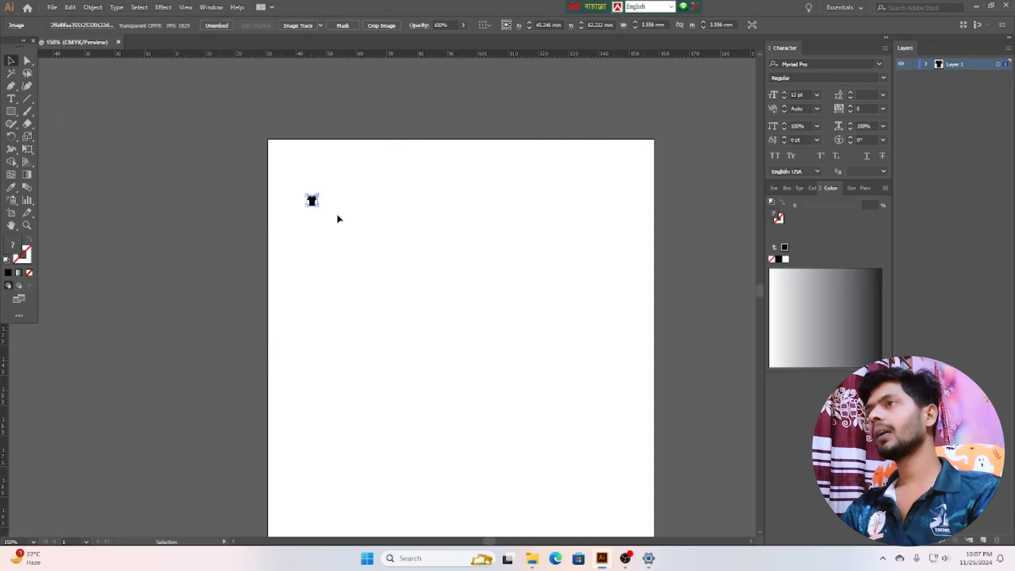
drag(321, 210, 602, 385)
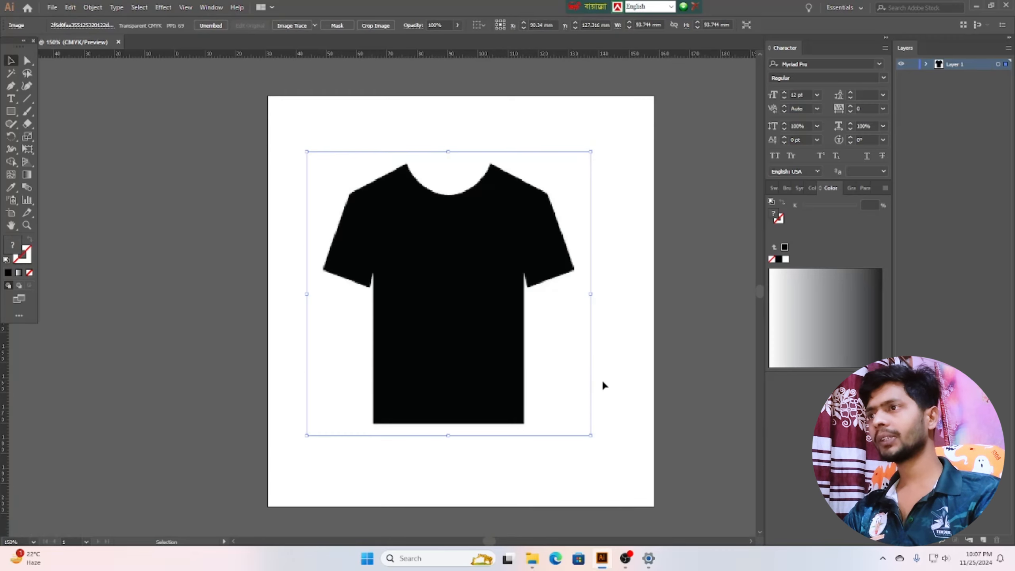
click(624, 359)
- Image-trace the placed T-shirt with the default preset and expand the result into vector paths
click(470, 293)
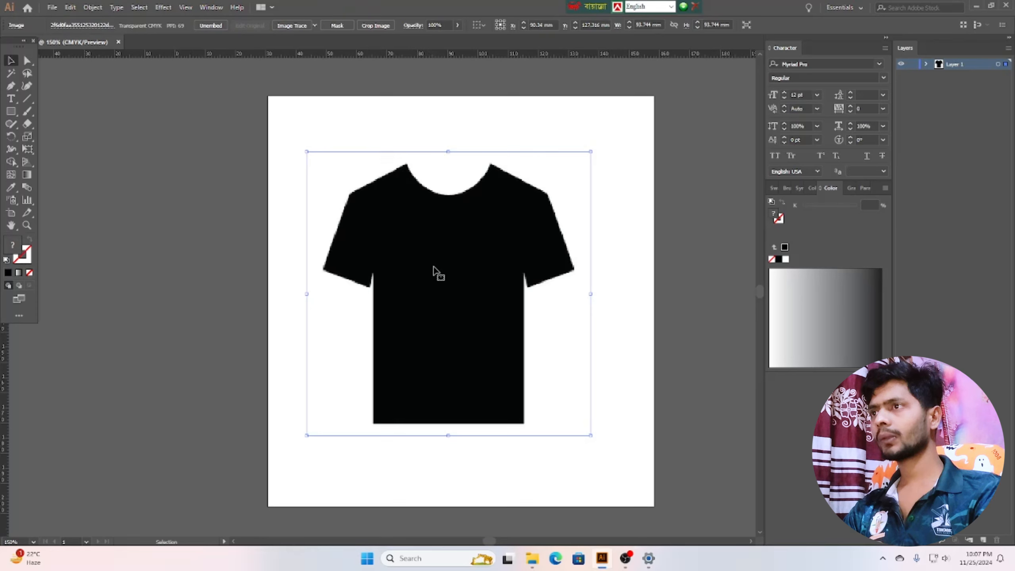
click(294, 26)
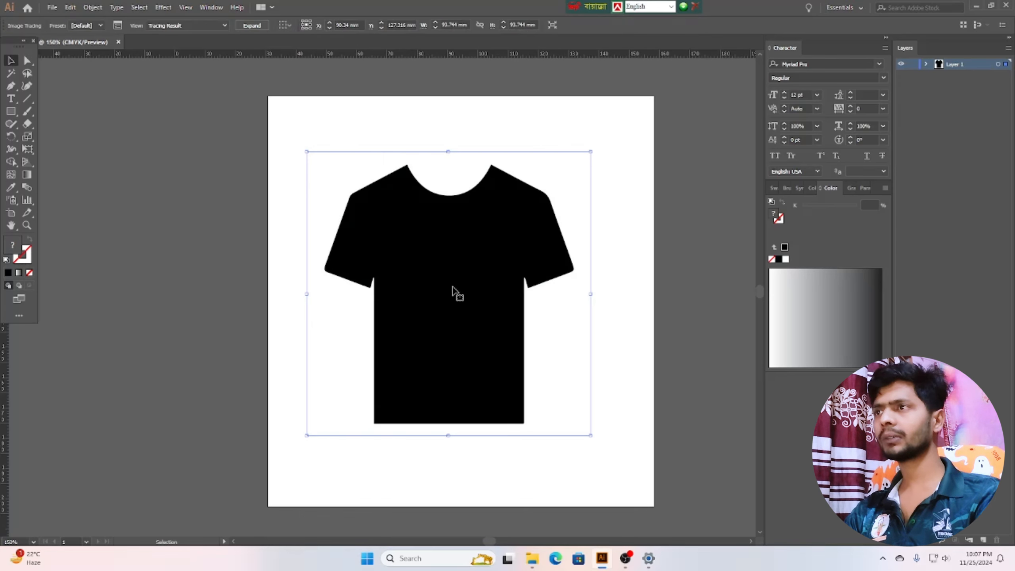
click(252, 26)
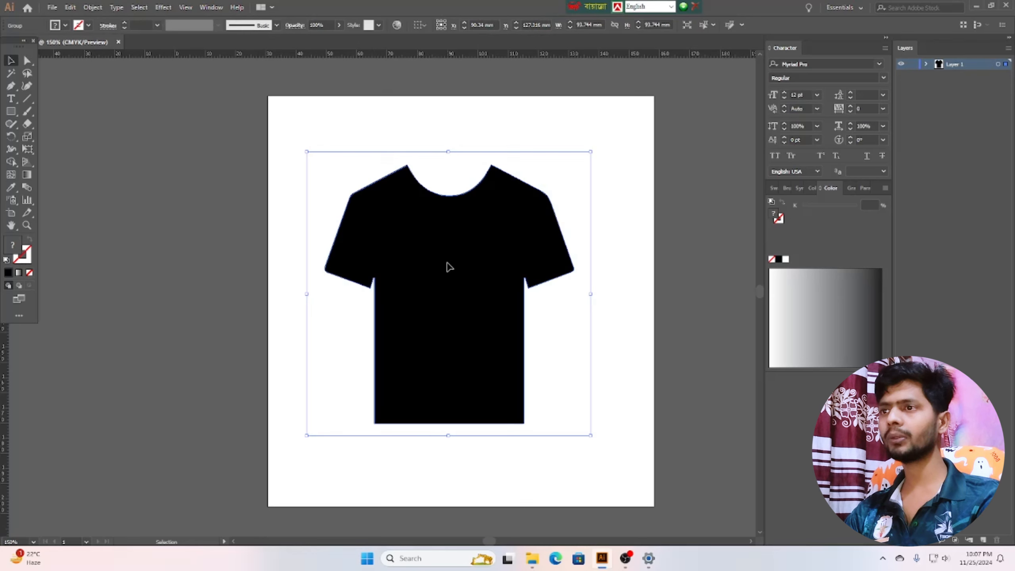
- Move the expanded T-shirt group partly off the artboard's left edge so its white background shows against the canvas
drag(460, 264, 256, 267)
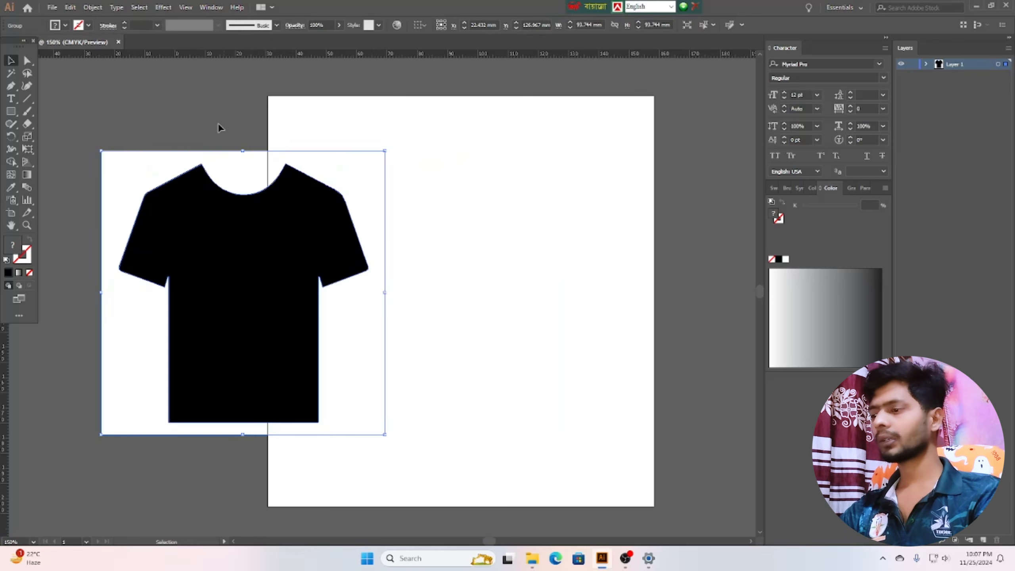
click(189, 105)
click(244, 290)
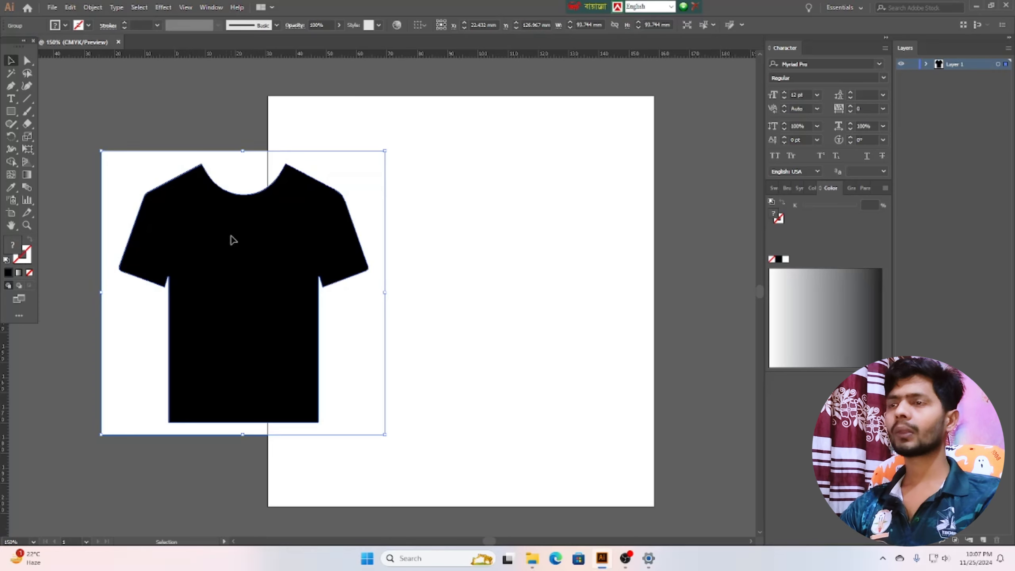
drag(231, 239, 210, 238)
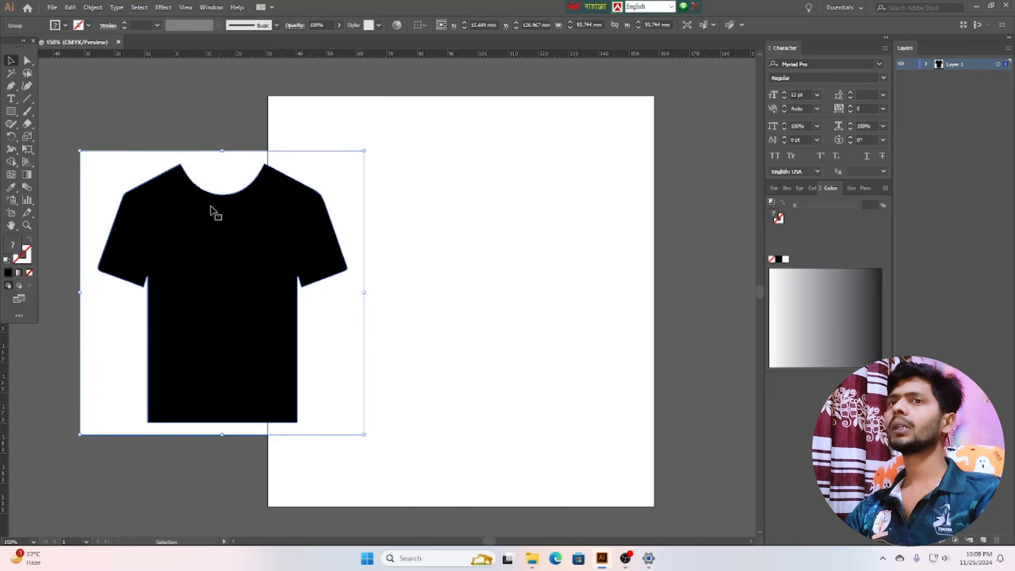
- Select the white background around the T-shirt with the Magic Wand and delete it
click(10, 73)
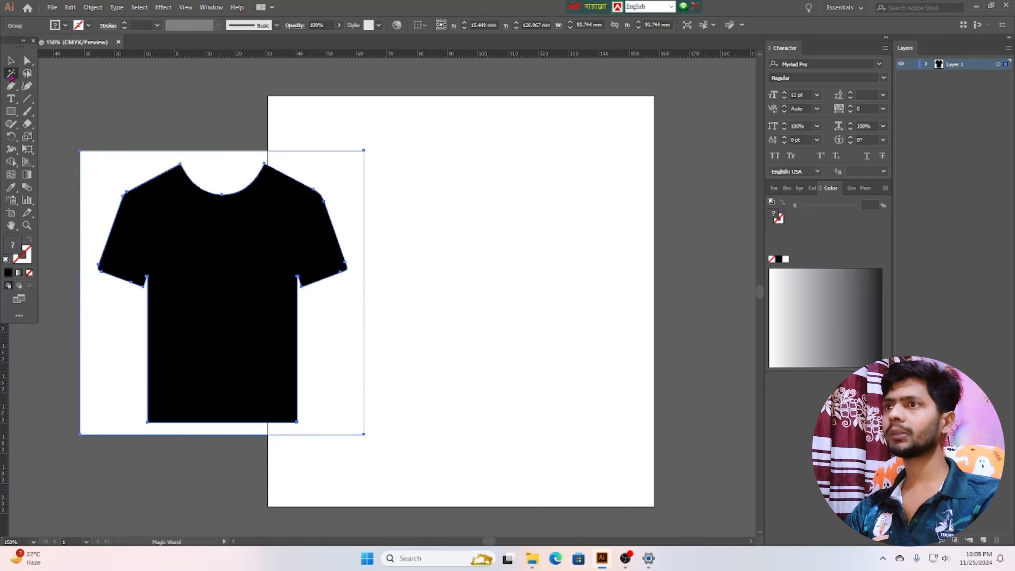
click(284, 220)
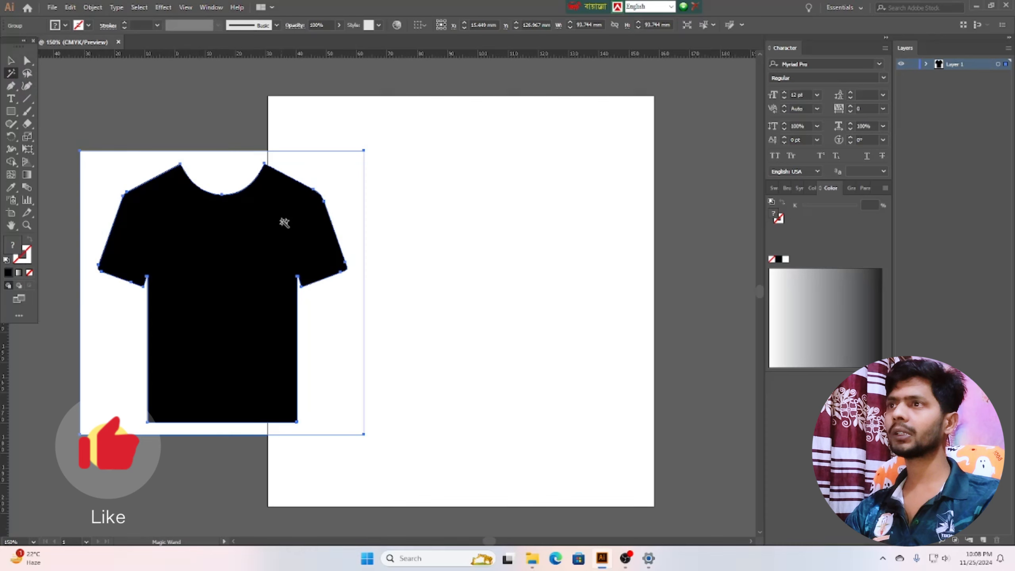
click(118, 175)
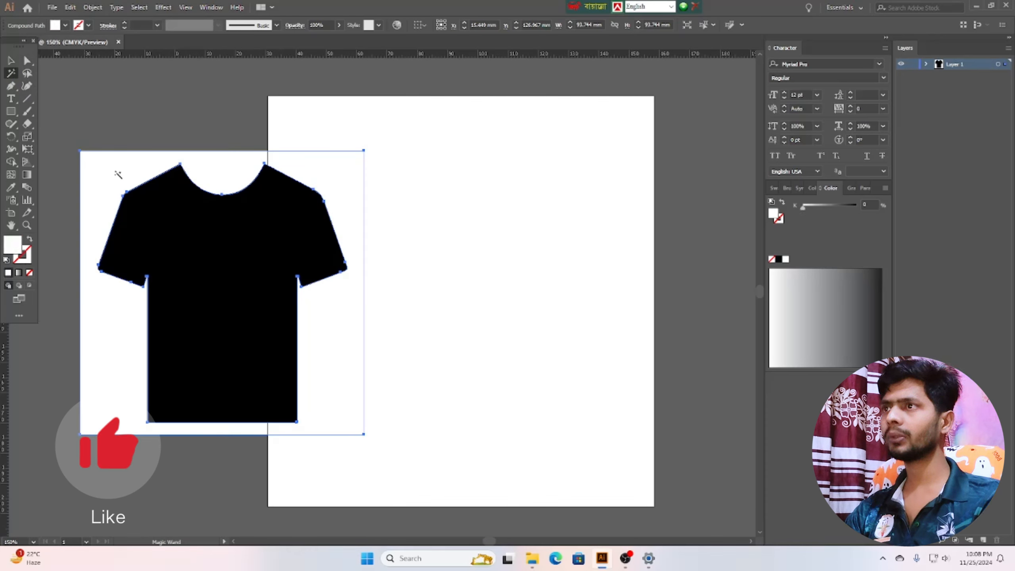
key(Delete)
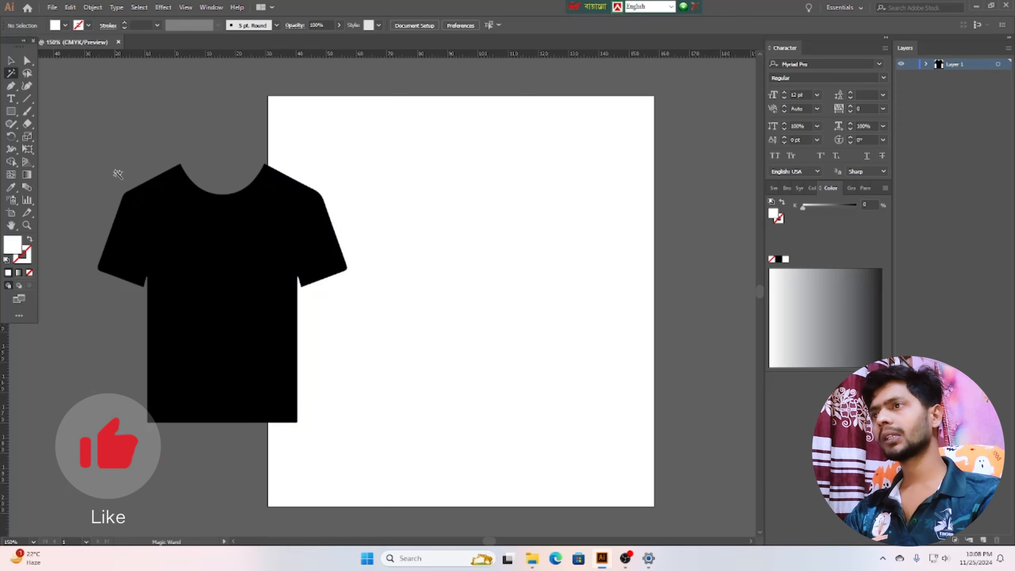
- Move the black T-shirt back onto the artboard and position it near the centre
key(v)
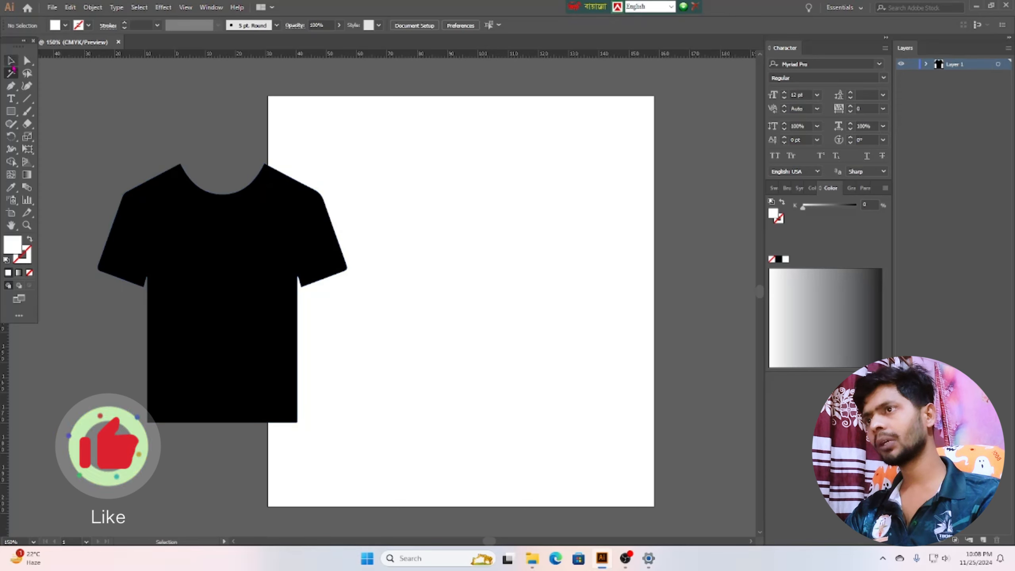
drag(202, 264, 448, 287)
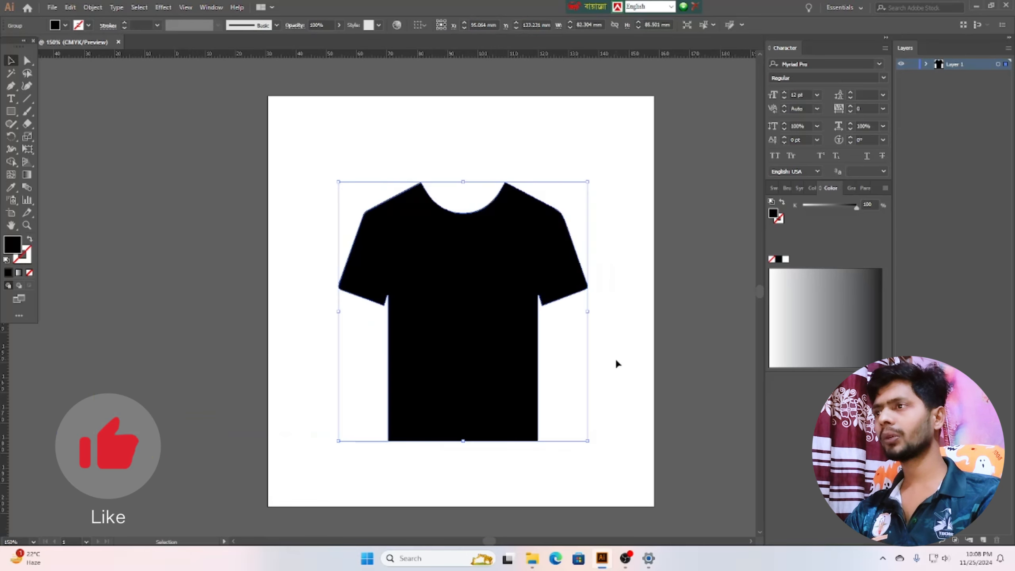
drag(493, 328, 494, 314)
click(616, 345)
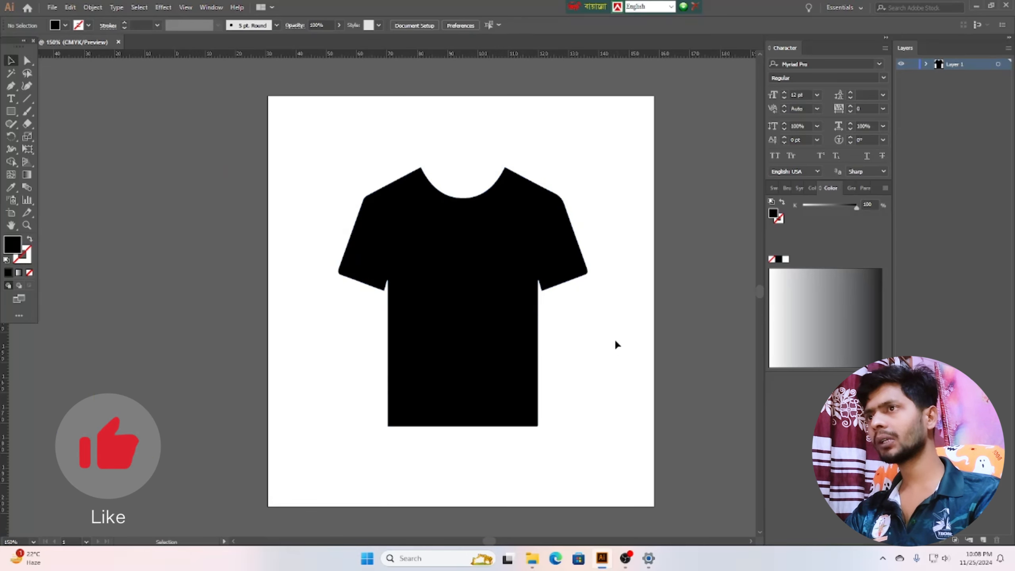
- Add a new layer above the T-shirt layer and lock Layer 1
click(478, 304)
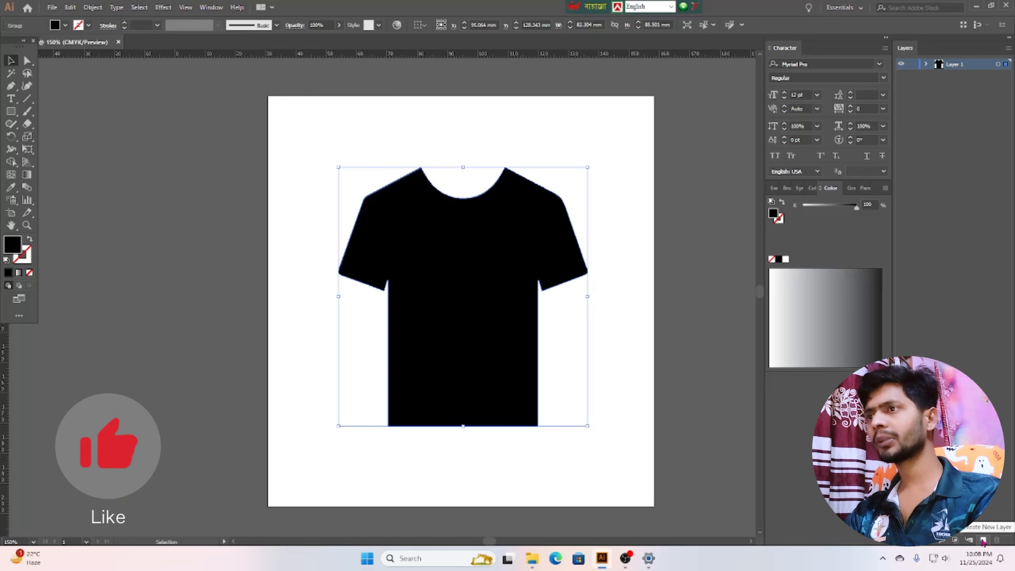
click(982, 540)
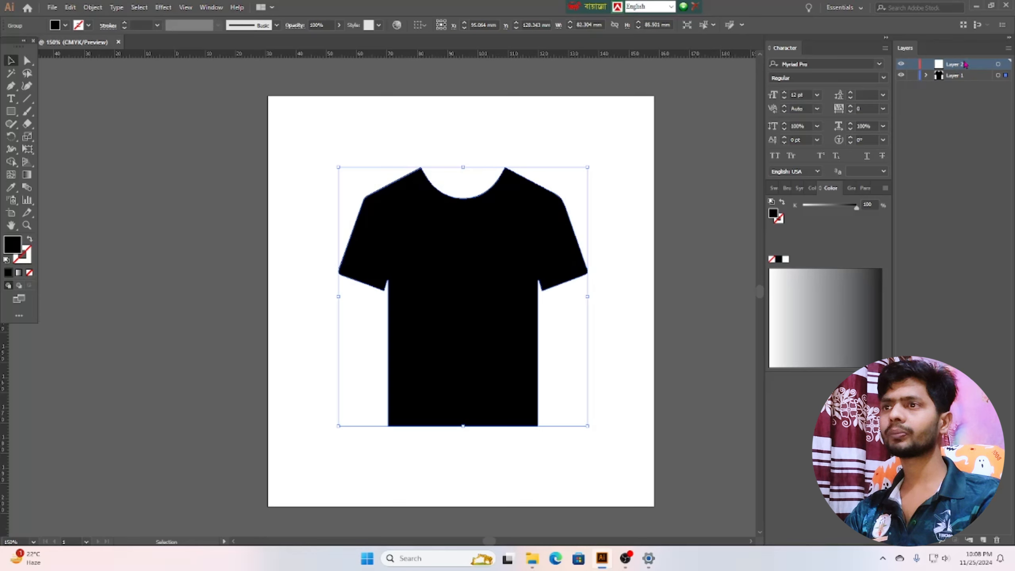
click(911, 75)
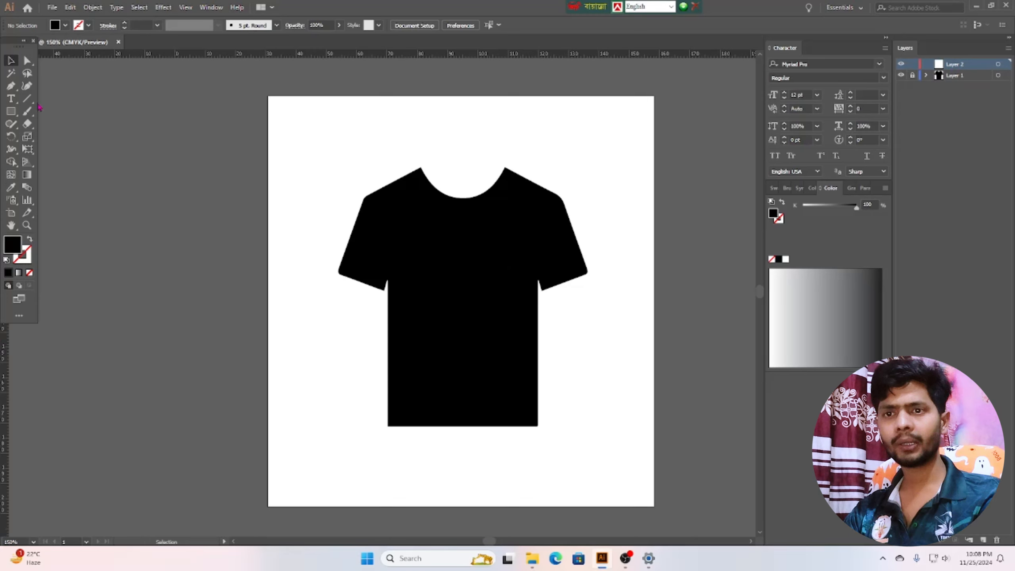
- Draw a circle about 29.4 mm in diameter with the Ellipse tool on the canvas left of the artboard
click(12, 115)
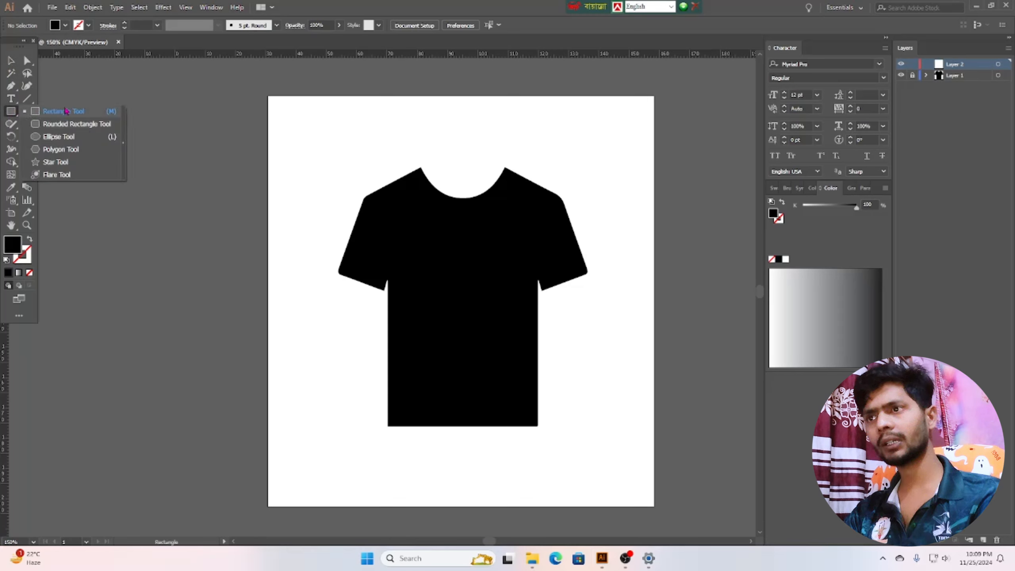
click(59, 137)
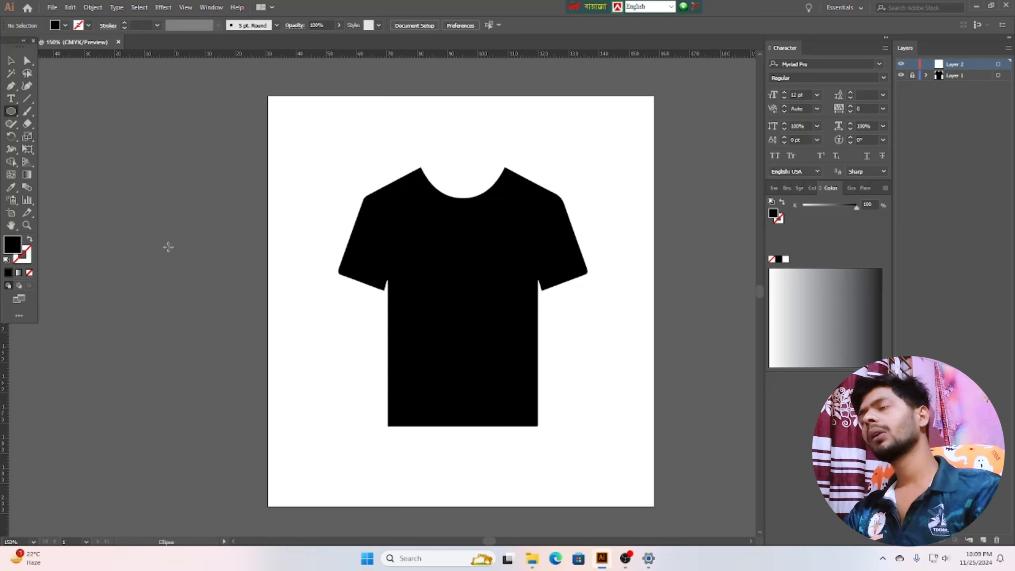
drag(152, 228, 241, 316)
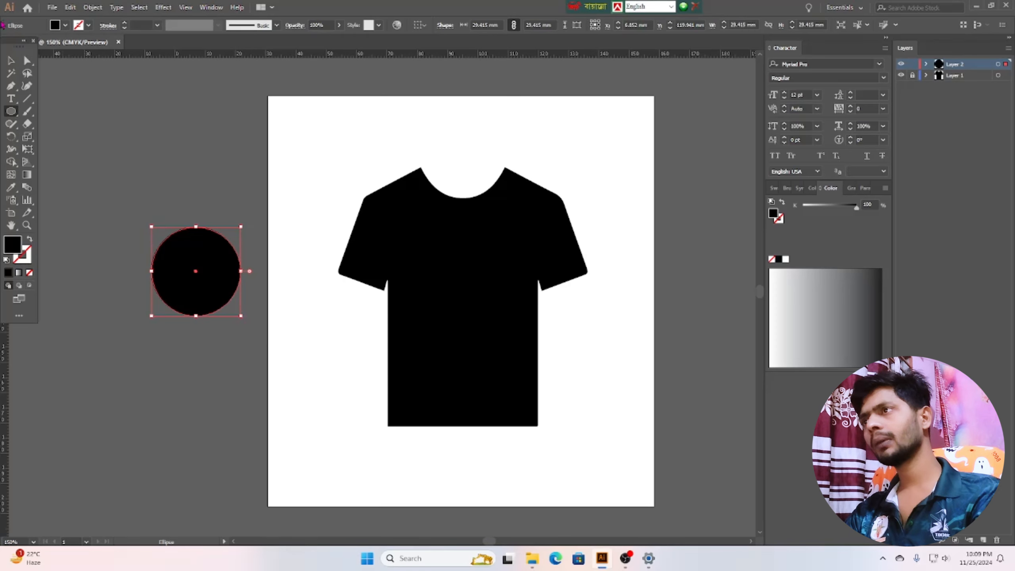
- Fill the circle with the red swatch C=0 M=100 Y=100 K=0 and deselect it
click(11, 61)
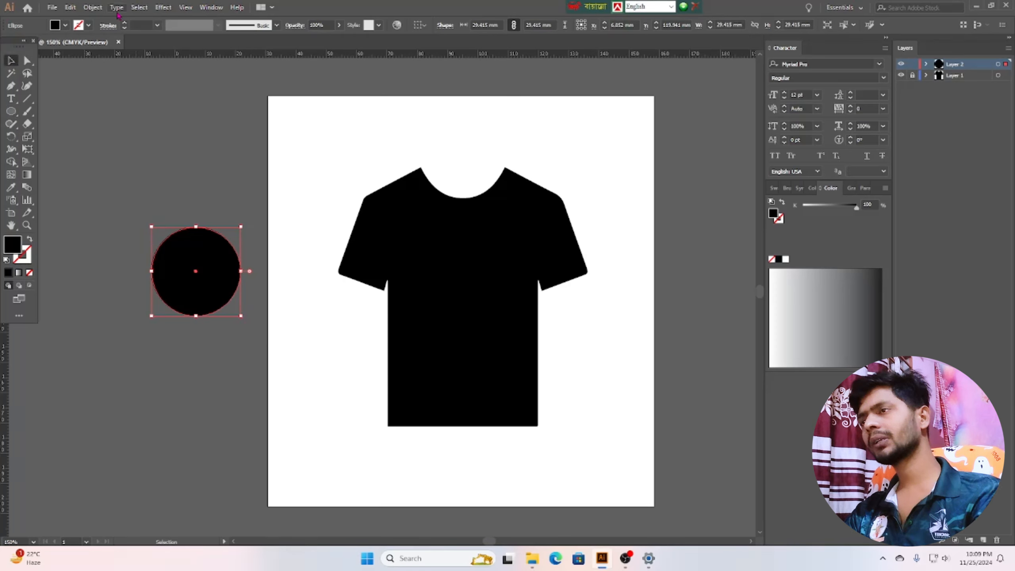
click(65, 26)
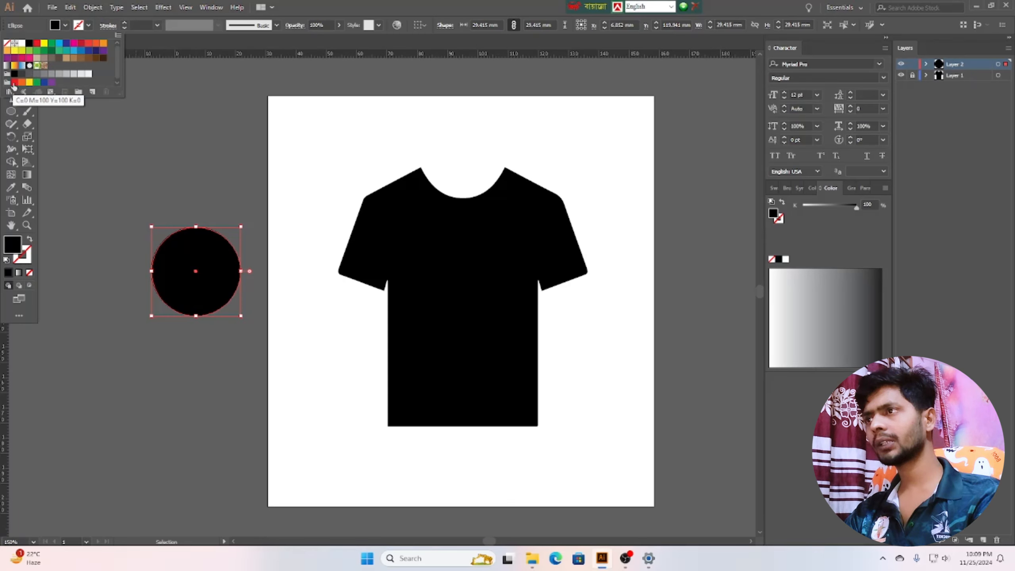
click(13, 83)
click(165, 166)
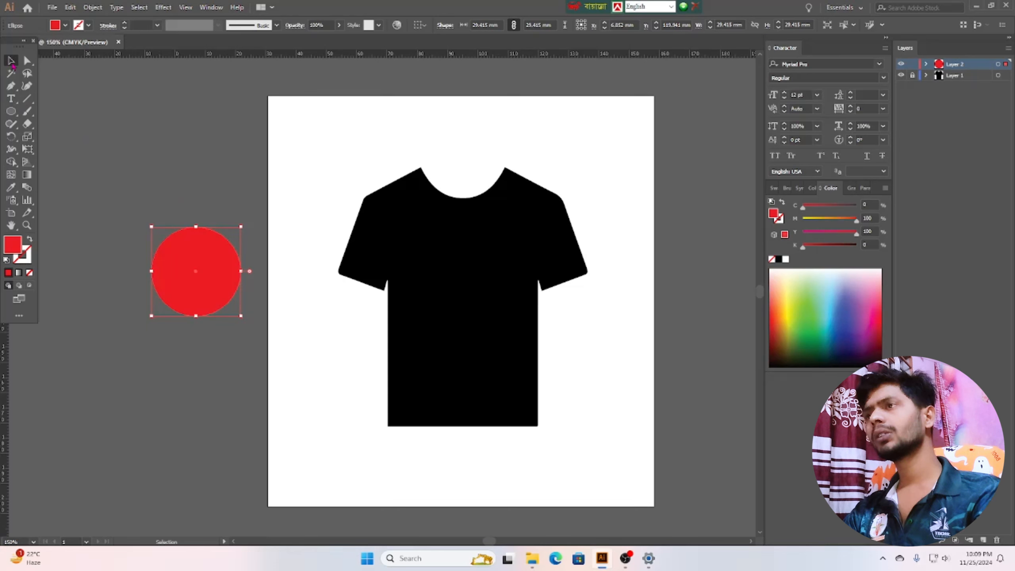
click(190, 141)
- Move the red circle onto the right side of the T-shirt's chest
drag(204, 276, 501, 275)
click(594, 342)
click(560, 325)
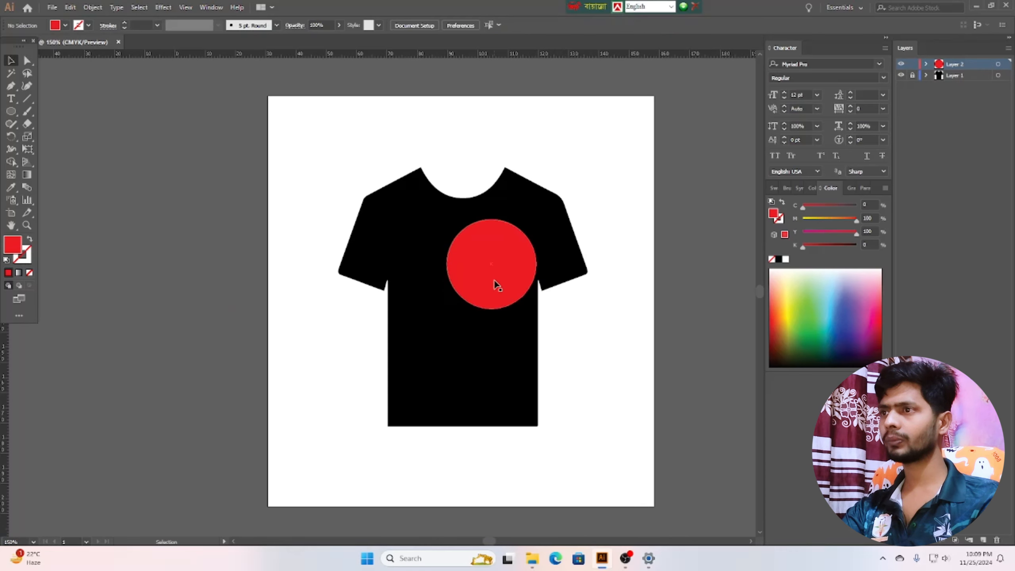
- Draw a long red horizontal rectangle about 104.6 × 7.7 mm below the circle's level, running from outside the artboard onto the shirt's lower left
right_click(11, 111)
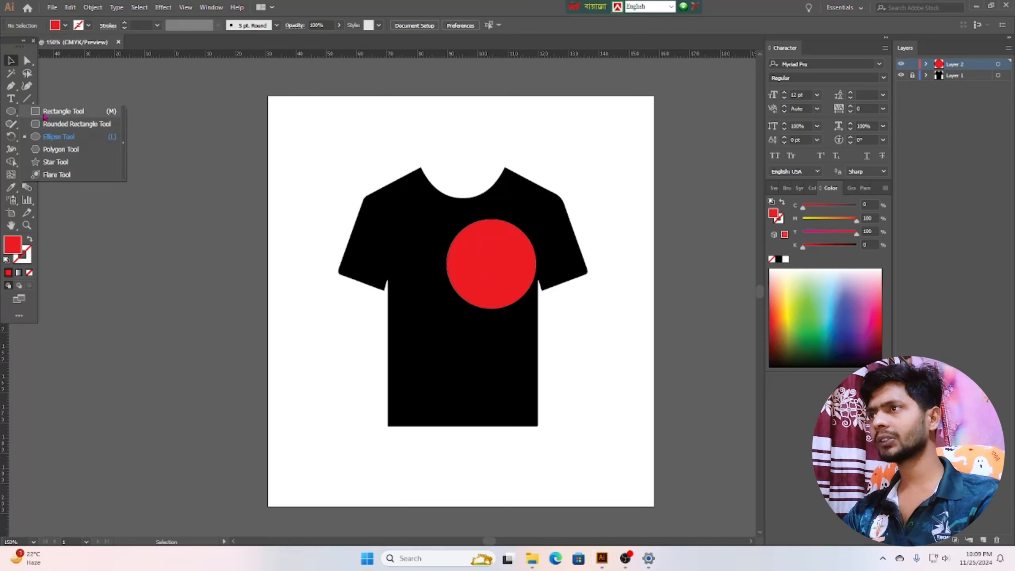
click(63, 112)
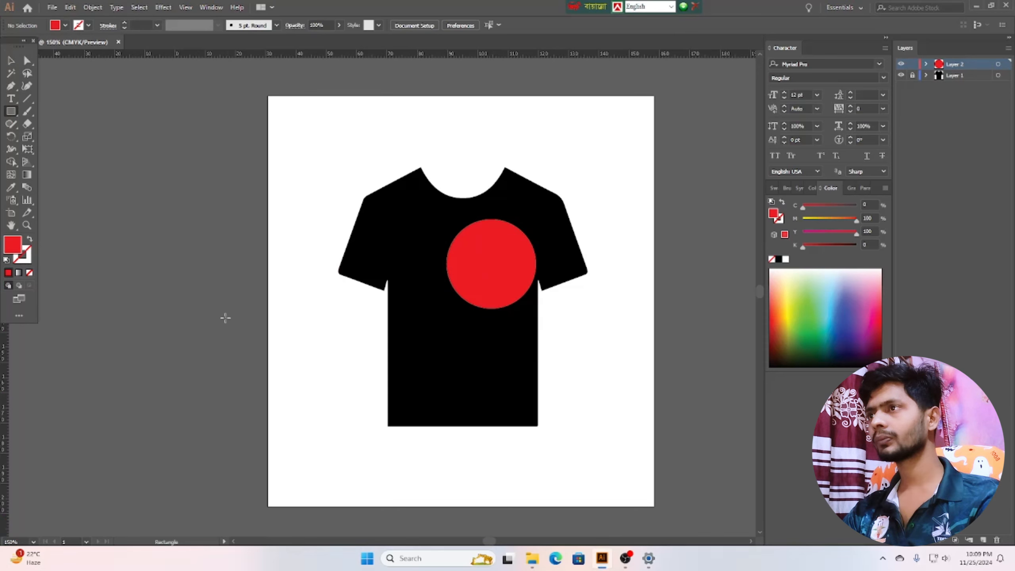
drag(122, 334, 440, 356)
click(11, 60)
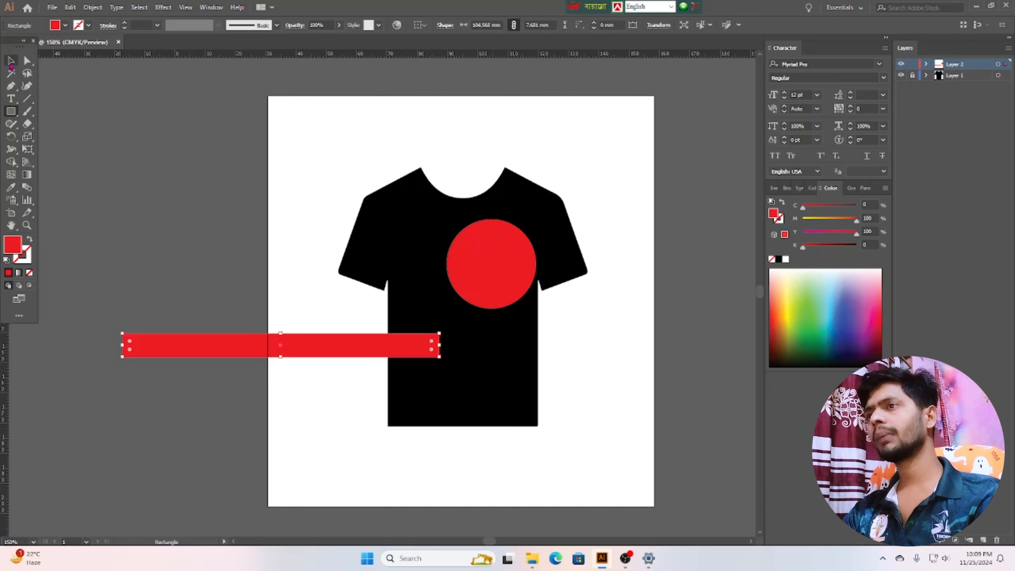
click(182, 406)
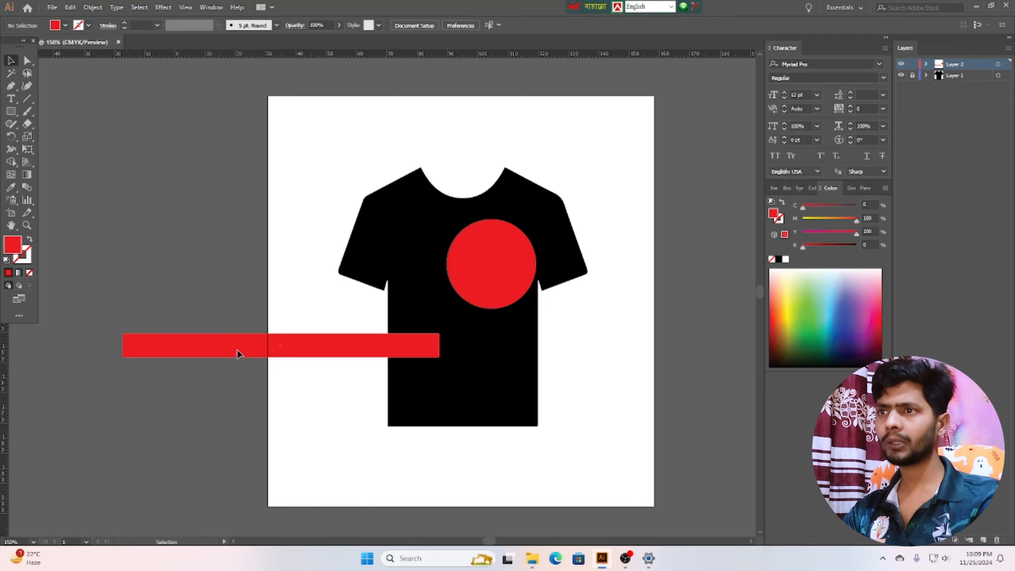
- Move the red bar up over the circle's lower half and duplicate it downward to make five horizontal bars
drag(238, 351, 341, 284)
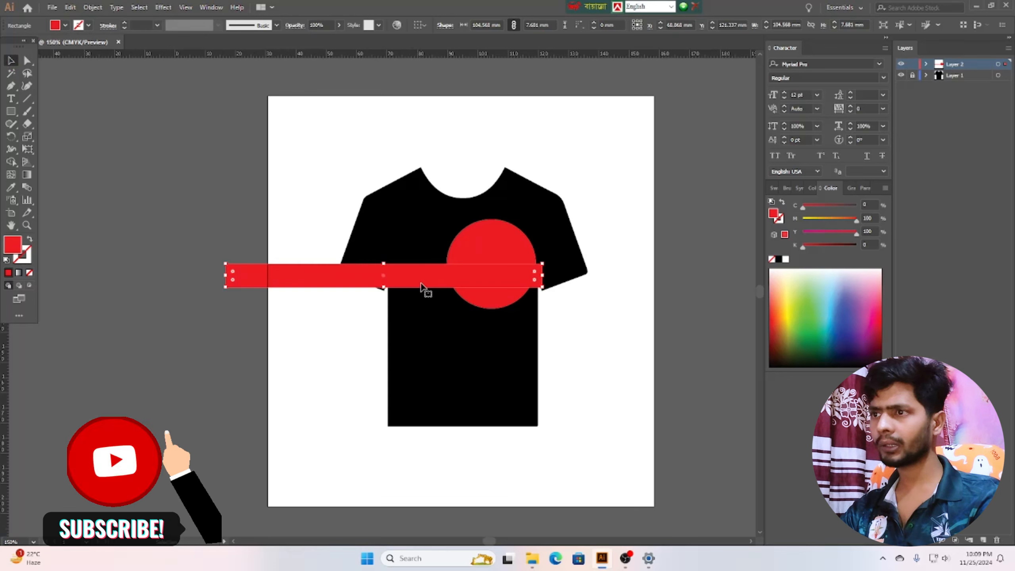
mouse_move(422, 287)
mouse_down()
mouse_move(424, 312)
mouse_move(414, 283)
mouse_up()
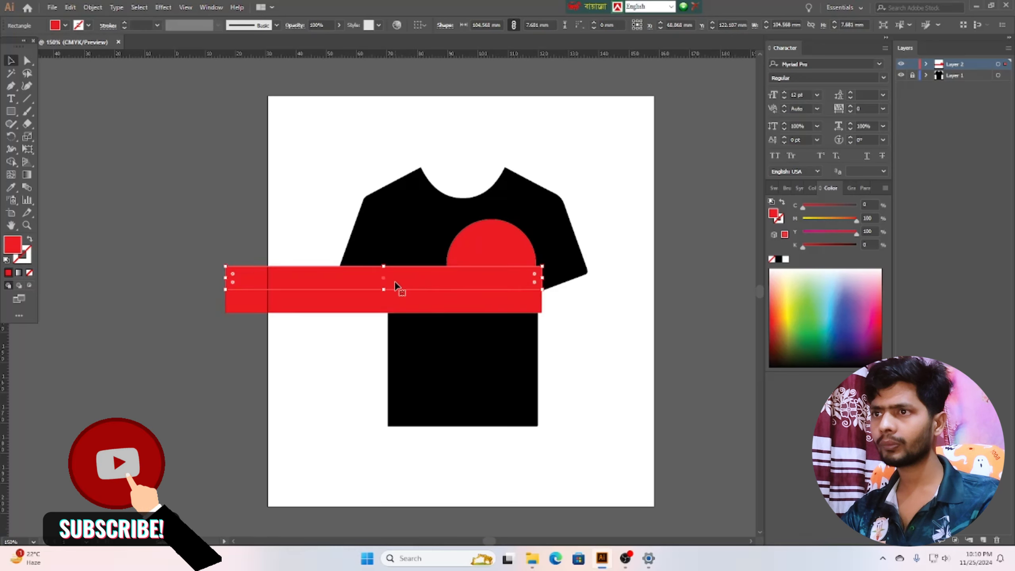
drag(398, 280, 395, 324)
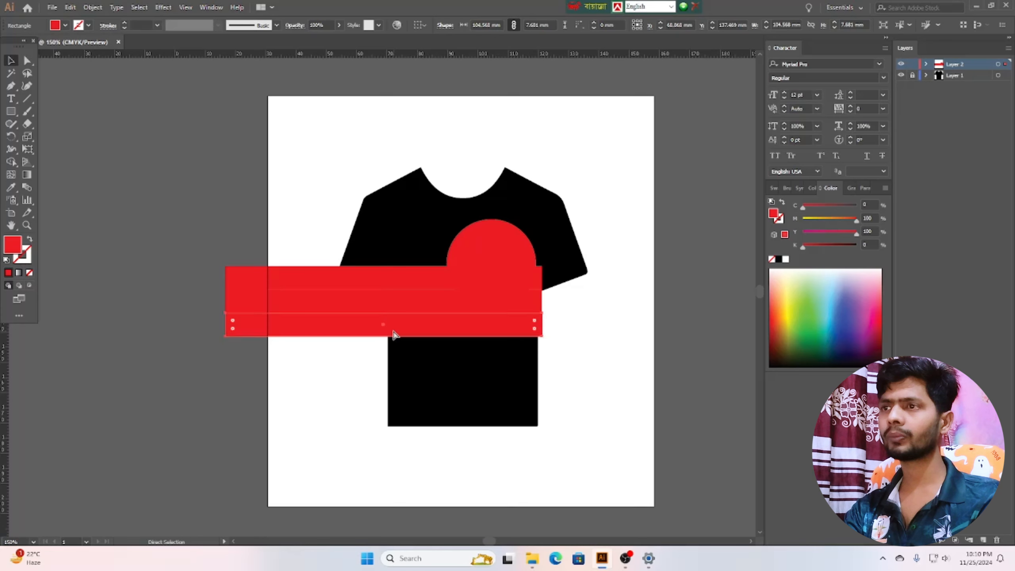
key(ctrl+d)
key(ctrl+d)
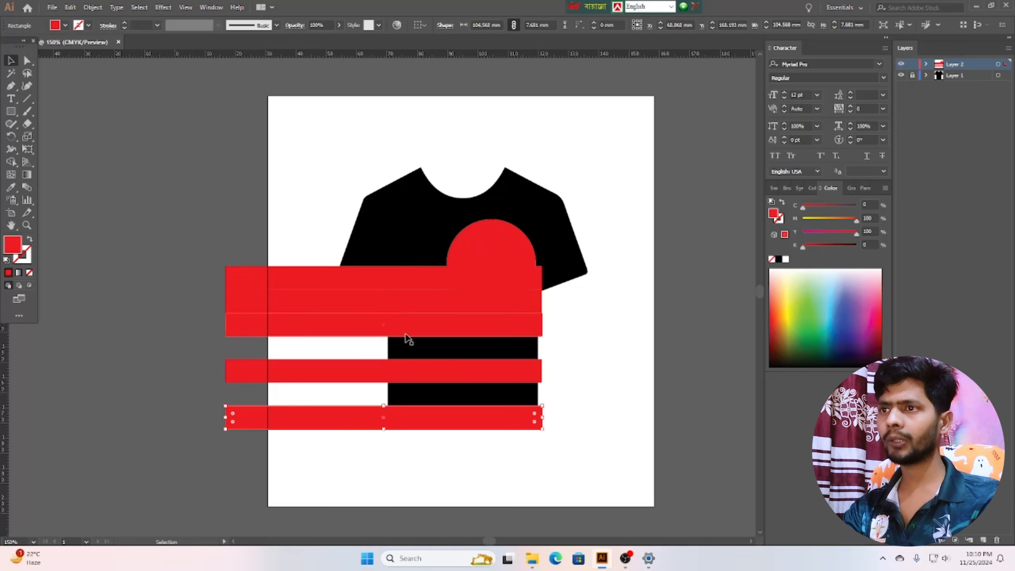
- Move the two lowest bars up so all five red bars stack edge to edge with their ends aligned
click(406, 373)
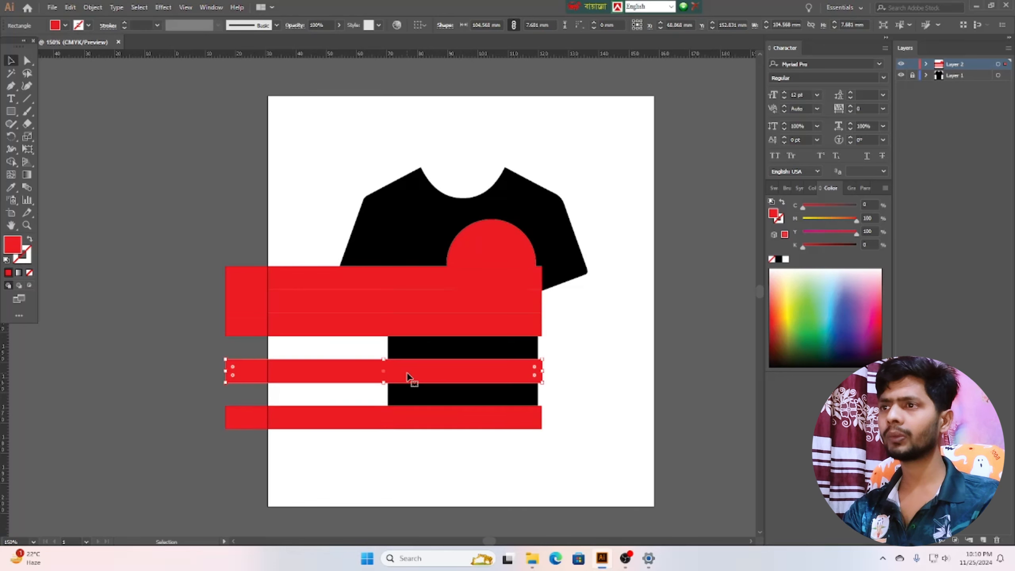
drag(407, 371, 406, 353)
drag(445, 423, 441, 375)
click(593, 411)
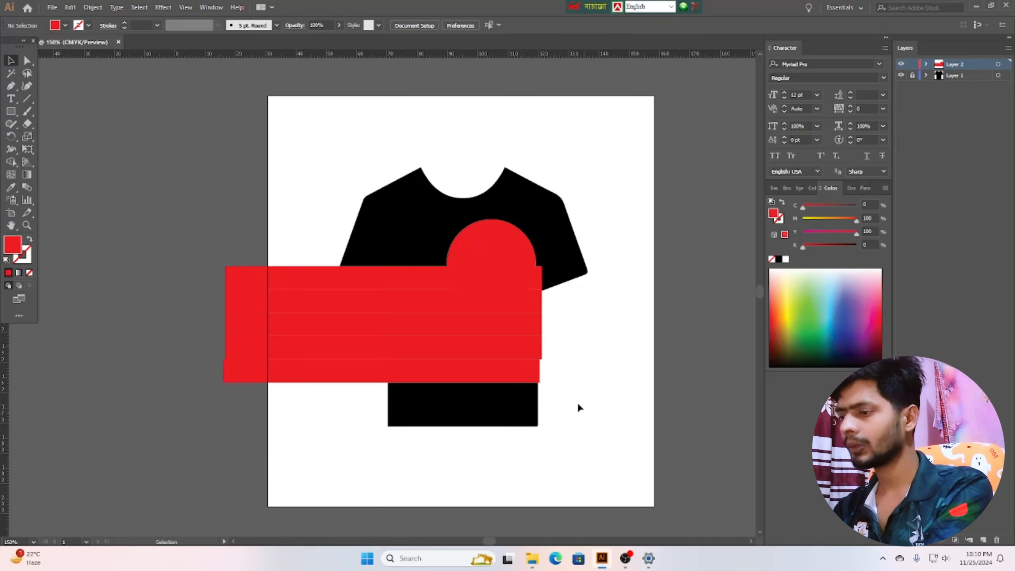
drag(324, 380, 328, 381)
click(562, 430)
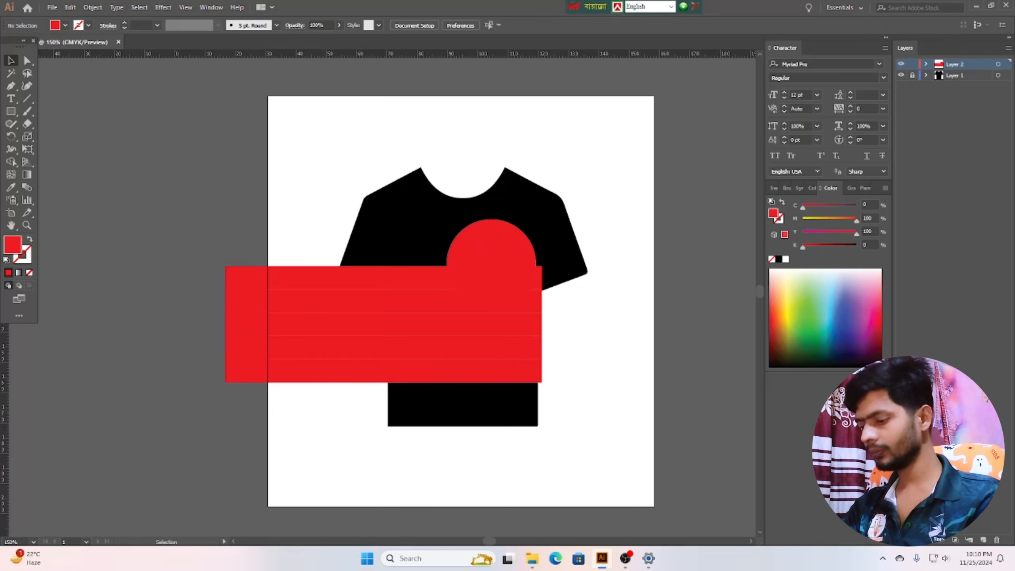
- Fill the topmost bar with the orange swatch C=0 M=80 Y=95 K=0
click(333, 279)
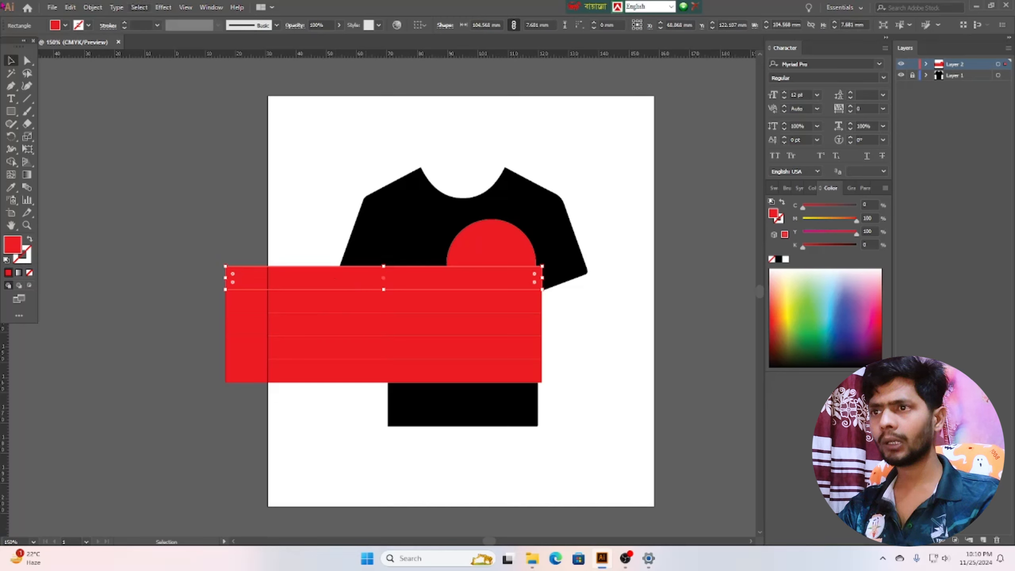
click(65, 25)
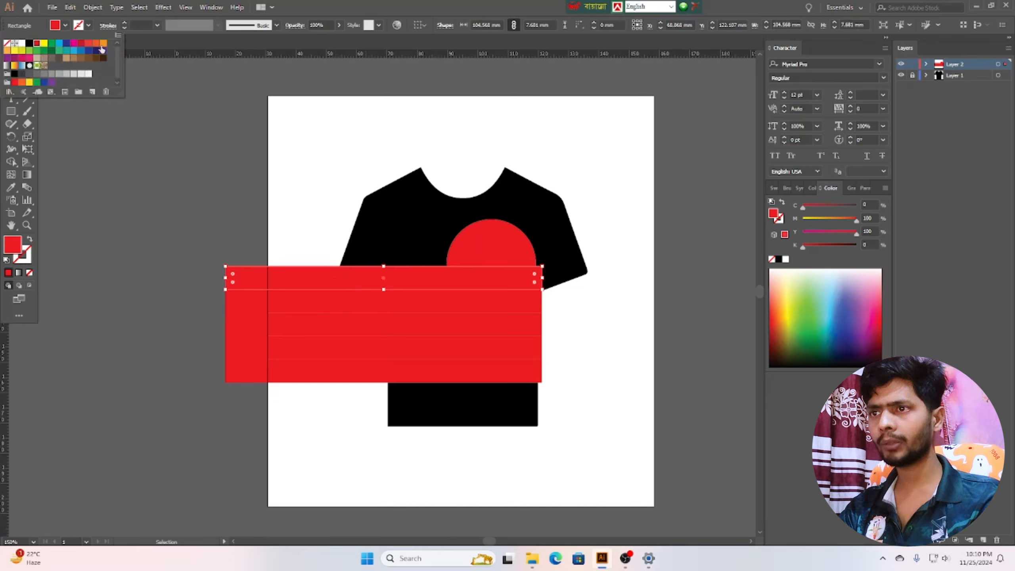
click(96, 43)
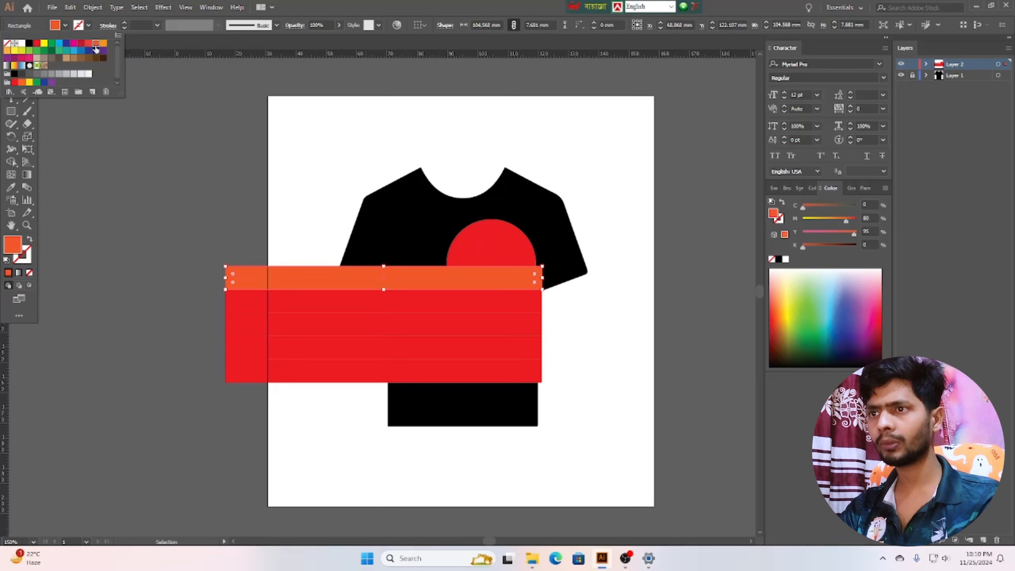
click(629, 365)
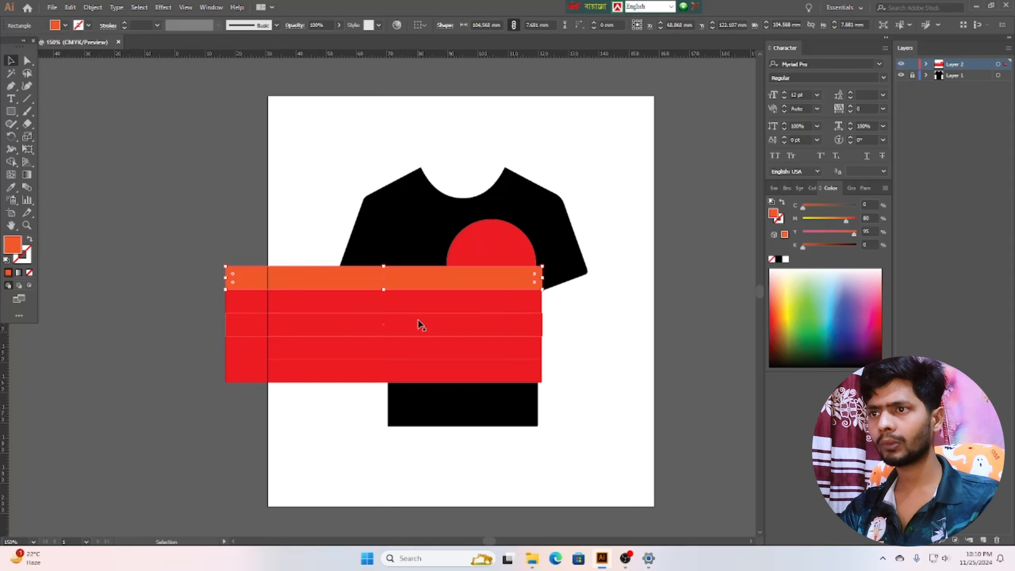
- Fill the second bar from the top with the yellow swatch C=5 M=0 Y=90 K=0
click(433, 299)
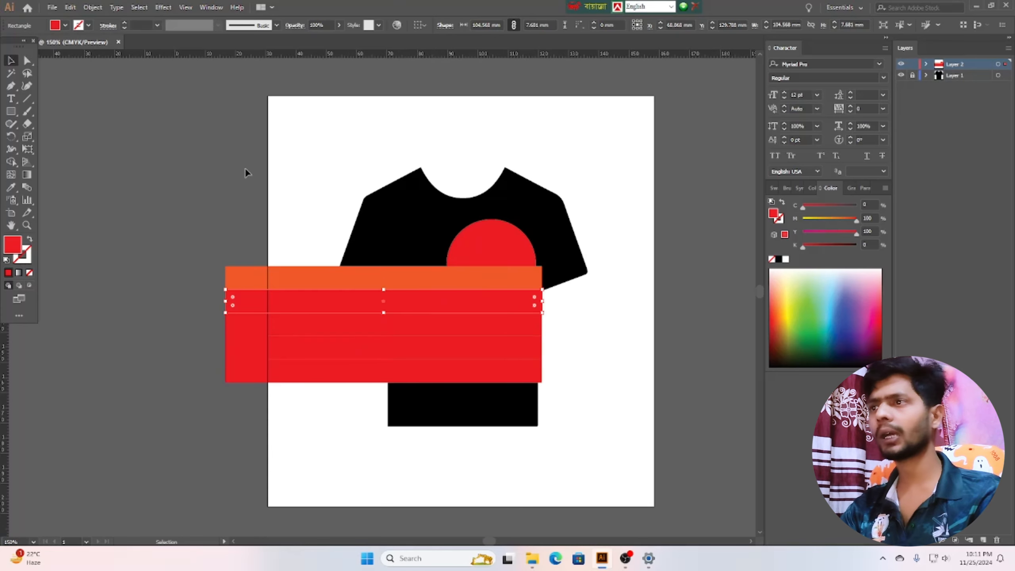
click(65, 26)
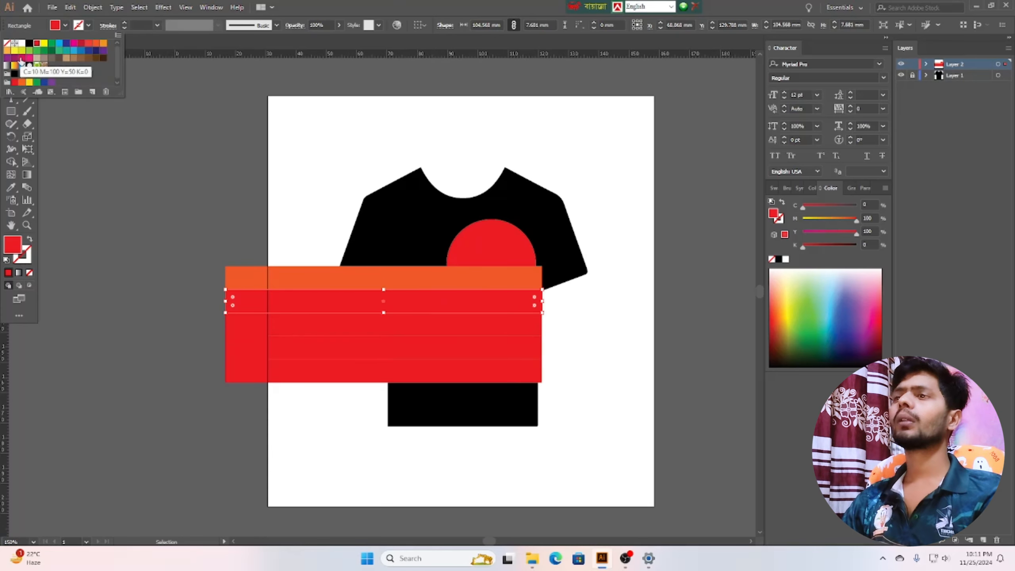
click(29, 83)
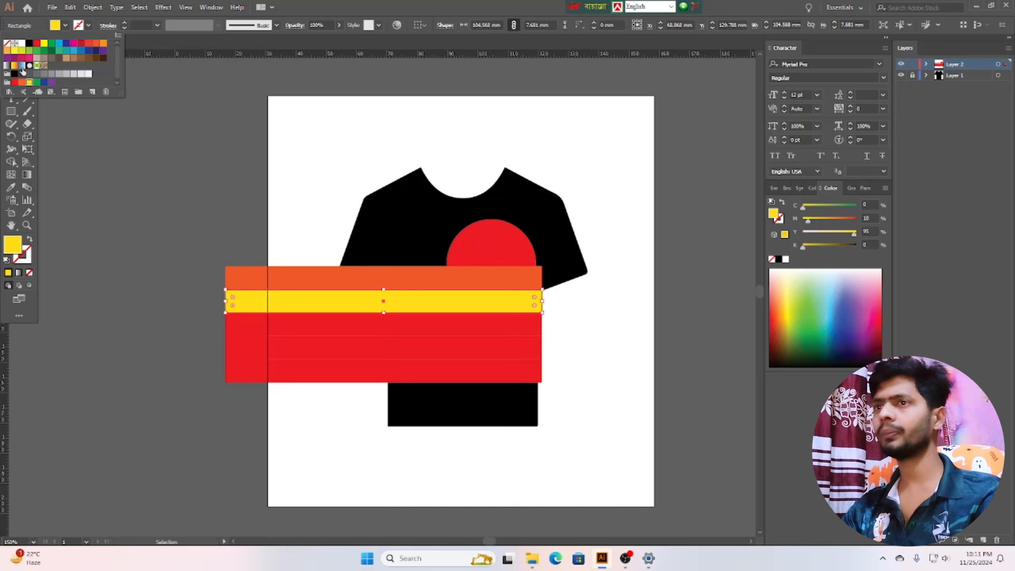
click(22, 50)
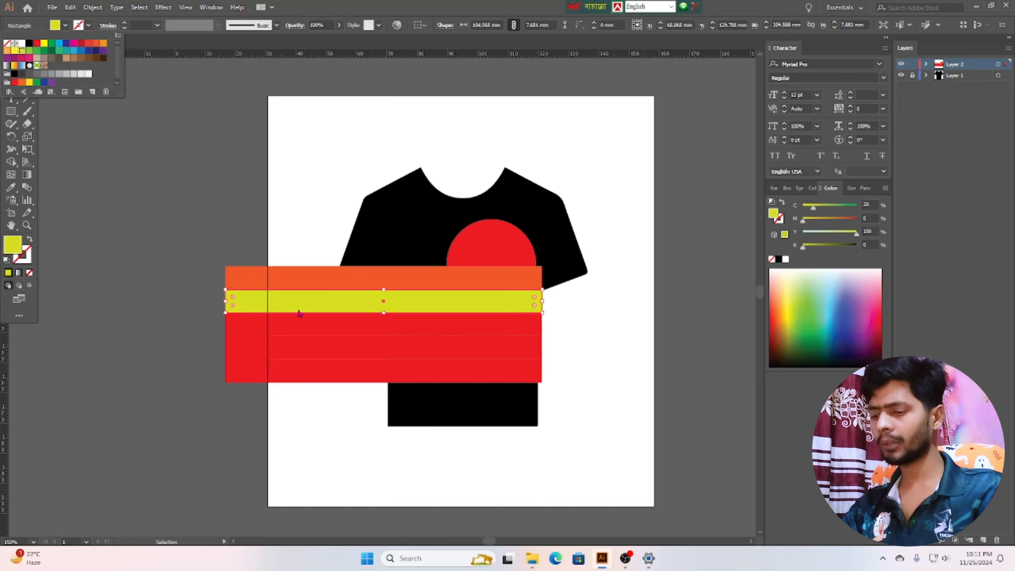
click(12, 52)
click(419, 404)
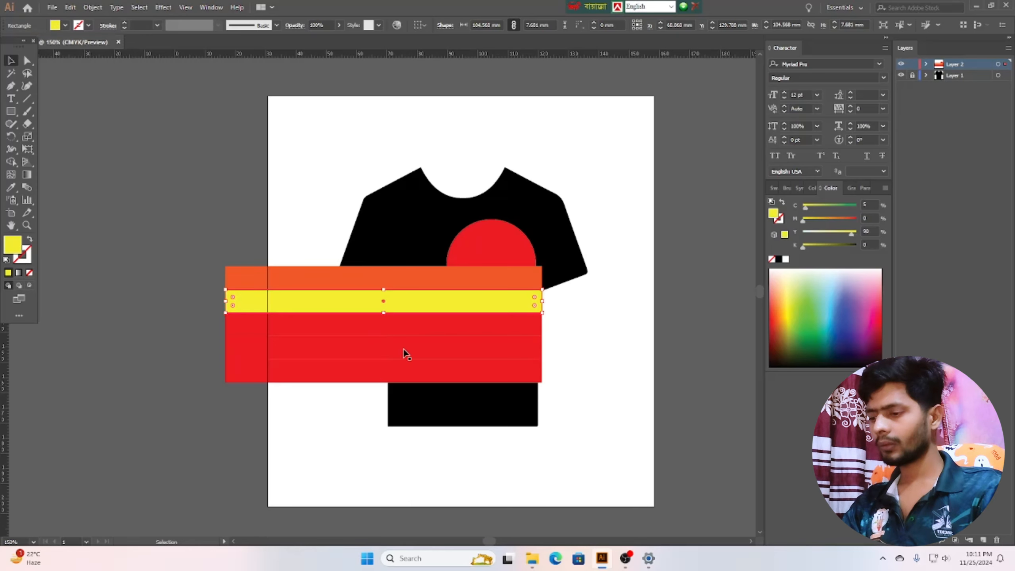
- Fill the third bar from the top with the palest cream-yellow tint of the Color Guide
click(412, 323)
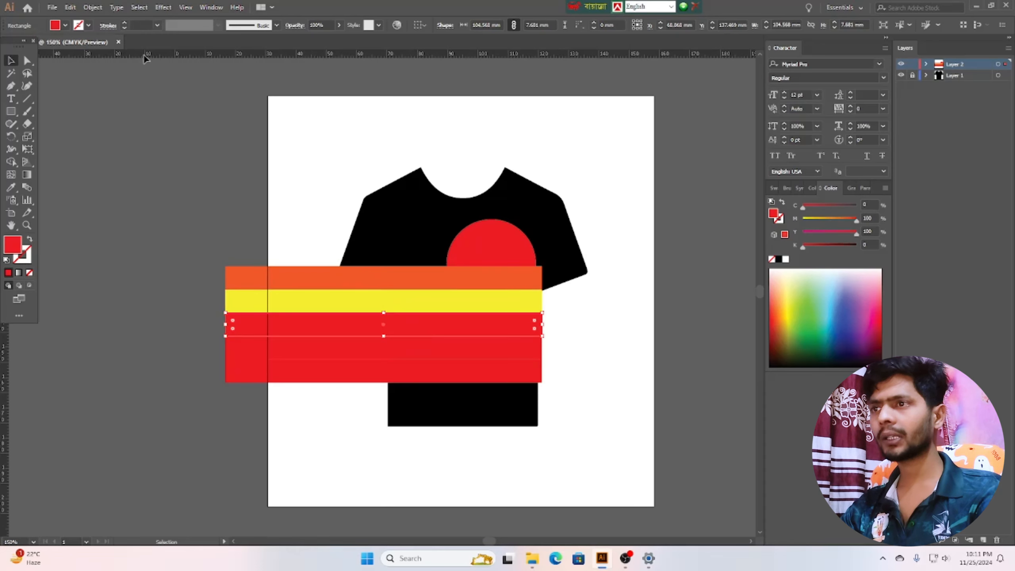
click(66, 28)
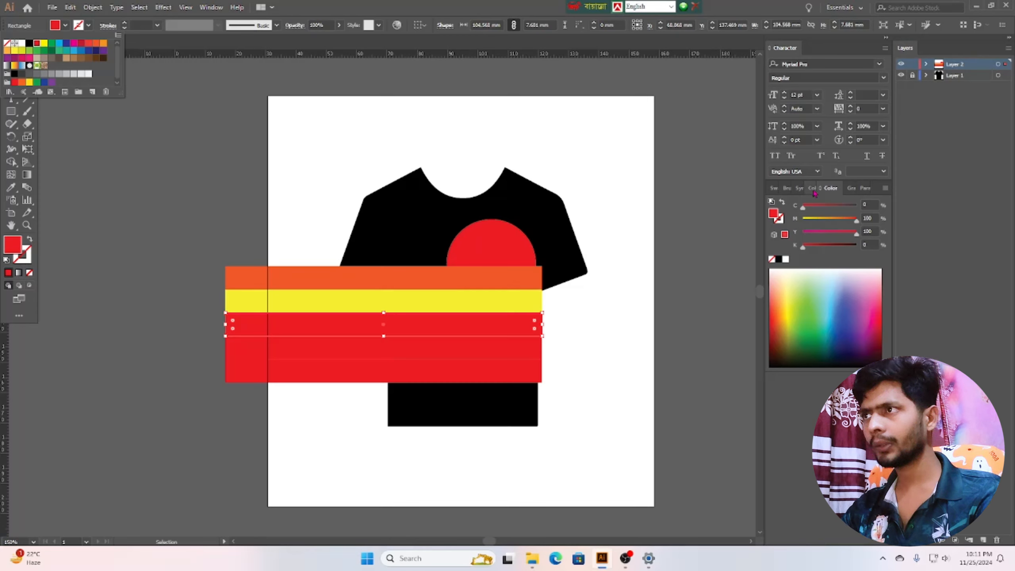
click(812, 189)
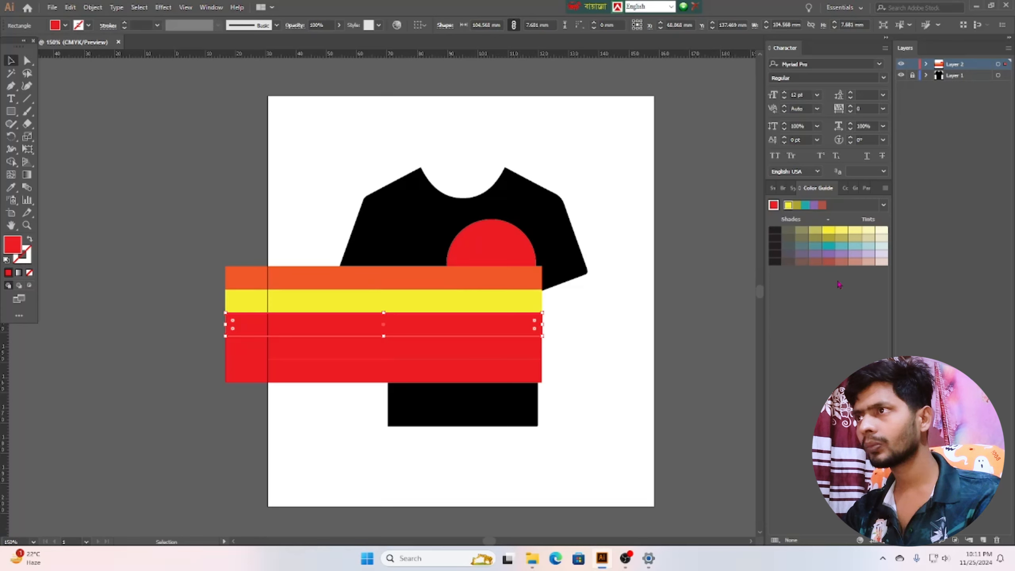
click(880, 231)
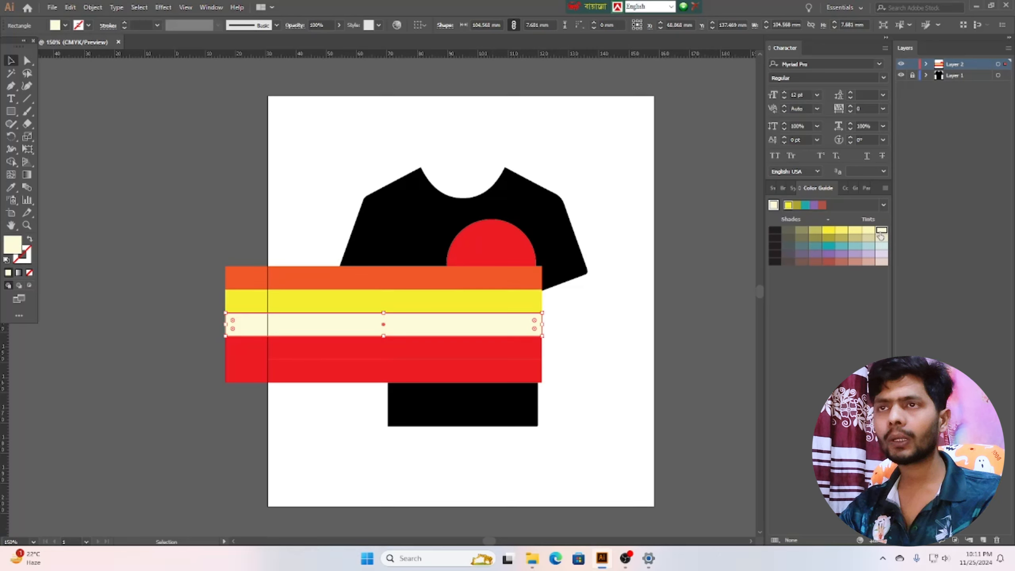
- Fill the fourth bar with a light teal tint from the Color Guide and delete the remaining red bar at the bottom of the stack
click(495, 351)
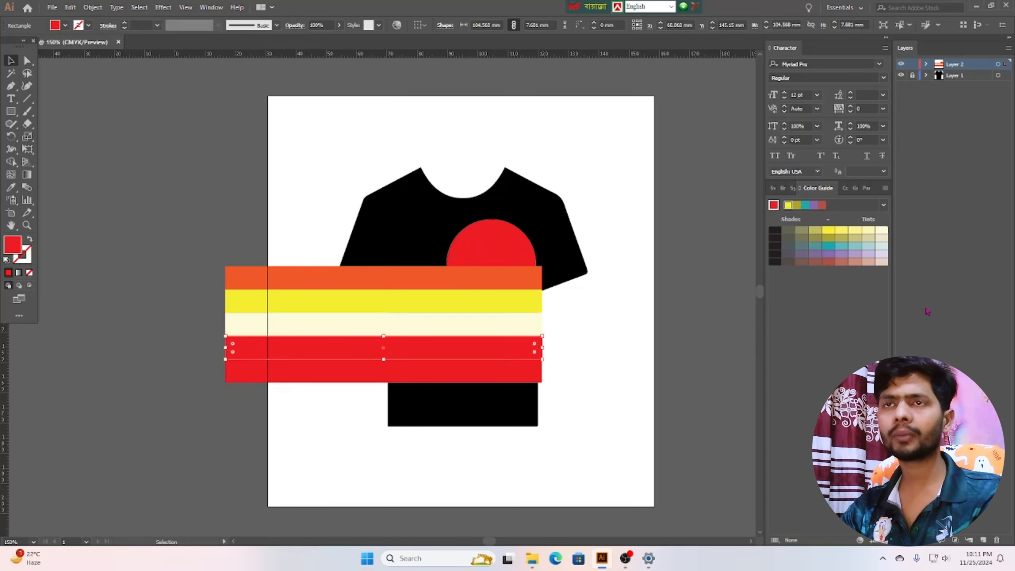
click(852, 246)
click(377, 448)
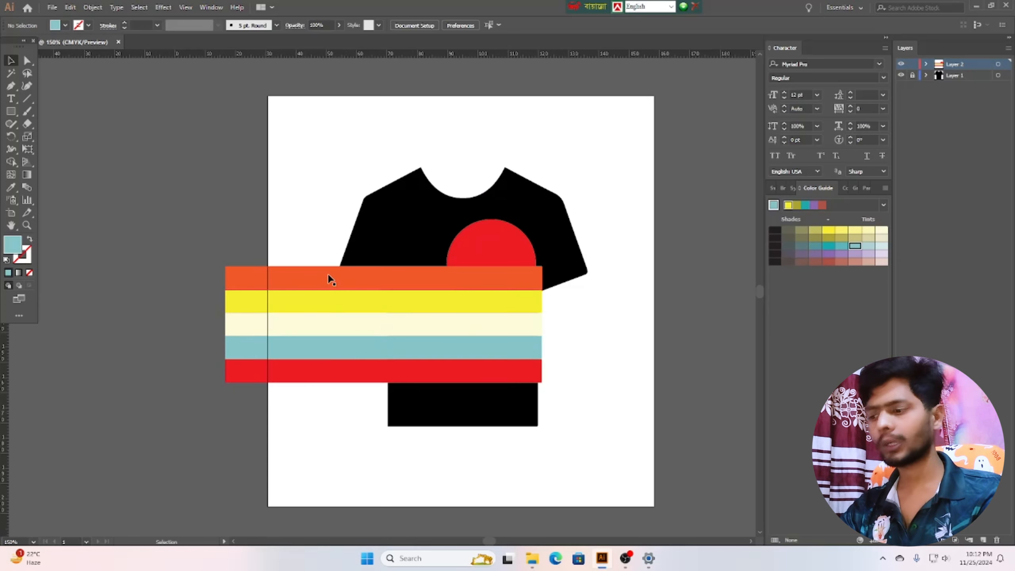
click(352, 377)
key(Delete)
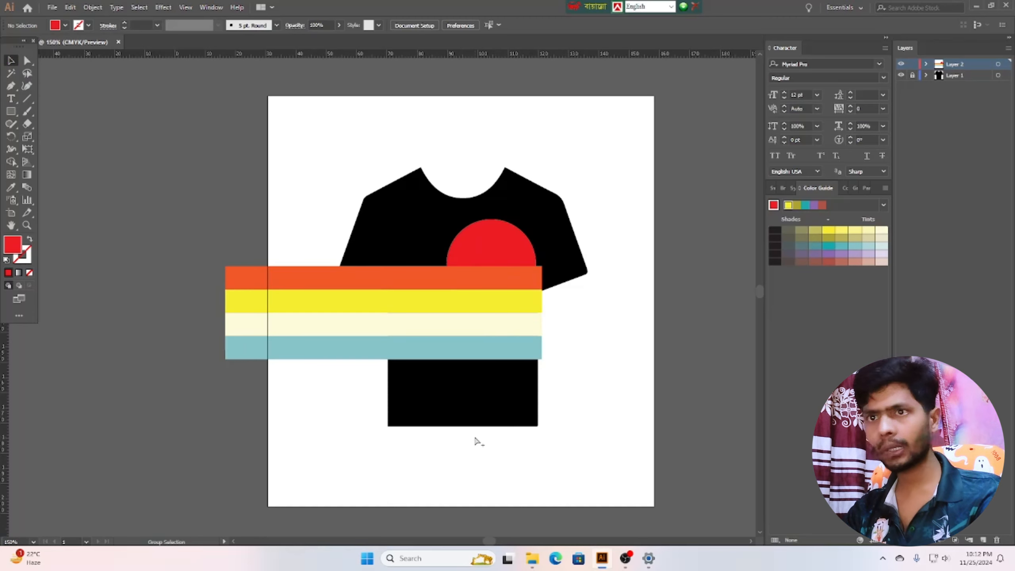
- Examine the circle and the ends of the stripes at the shirt's right edge up close
scroll(475, 441, up, 4)
scroll(635, 442, up, 2)
scroll(635, 442, up, 2)
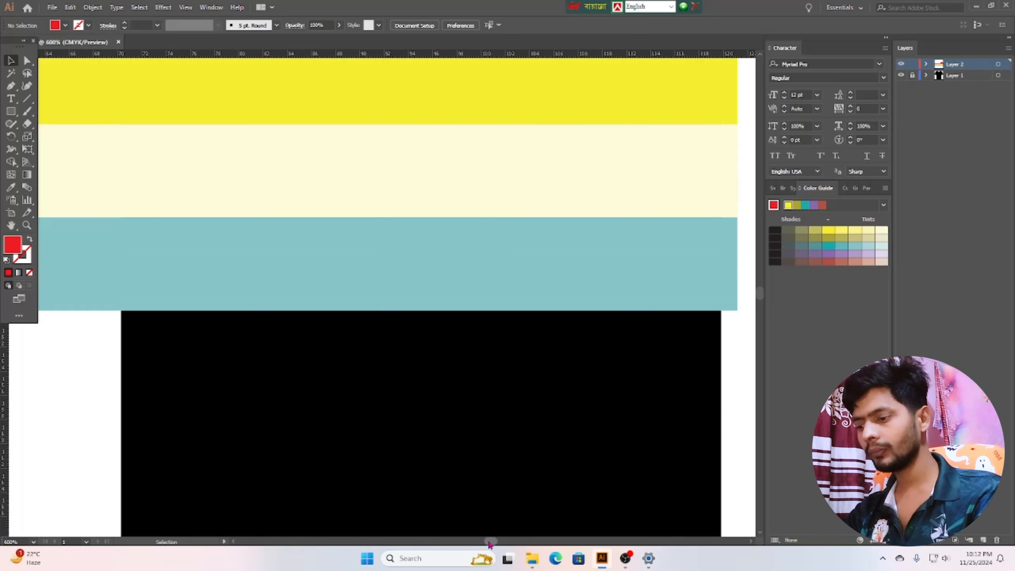
drag(490, 543, 491, 544)
scroll(491, 544, right, 2)
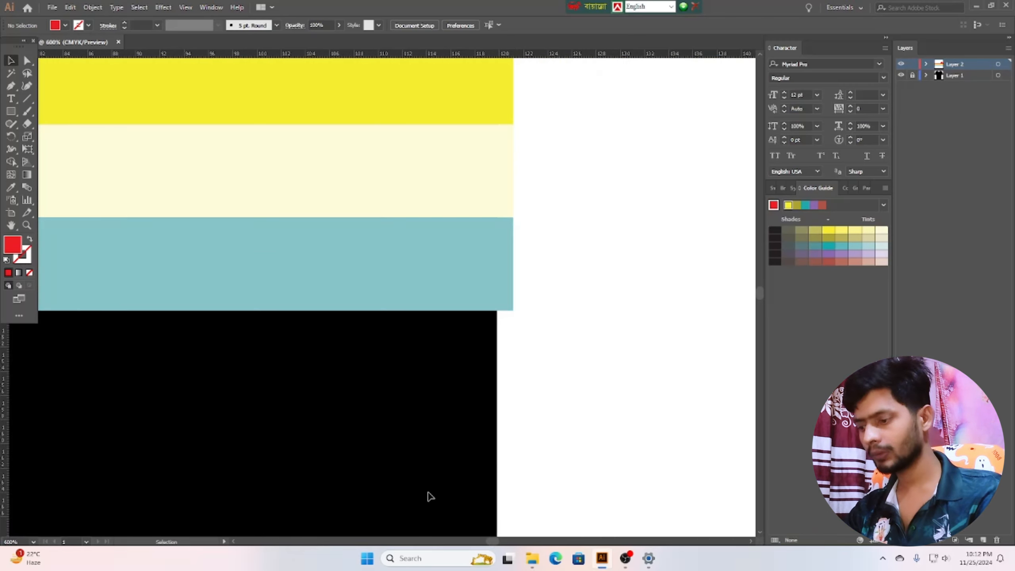
scroll(428, 494, up, 2)
scroll(428, 492, down, 1)
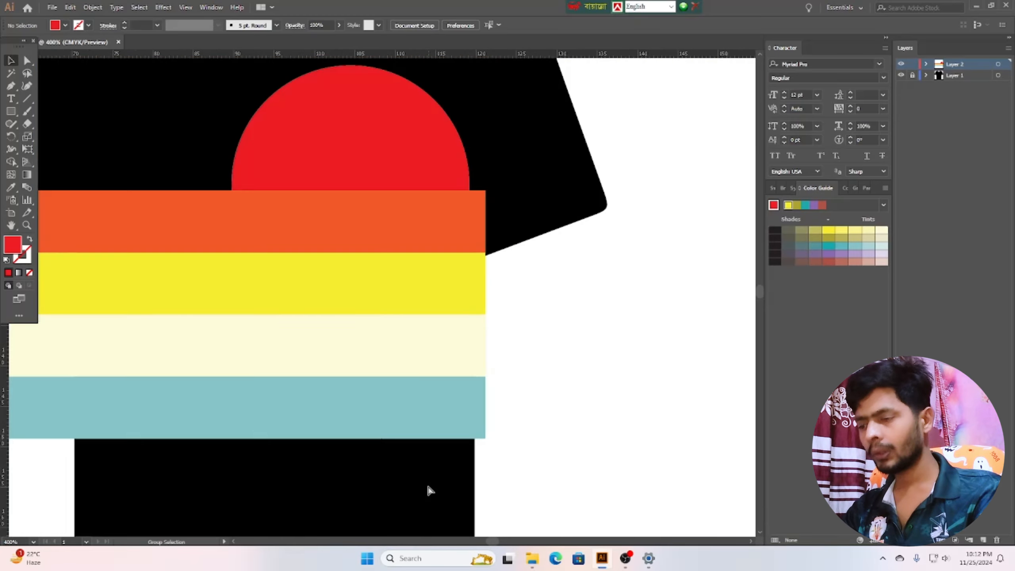
scroll(444, 524, down, 1)
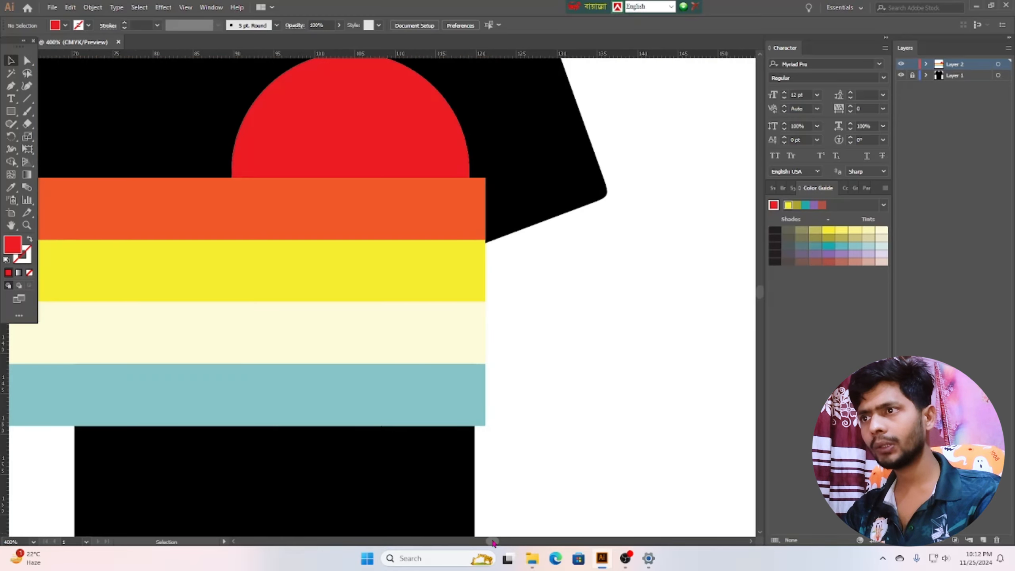
scroll(491, 543, left, 2)
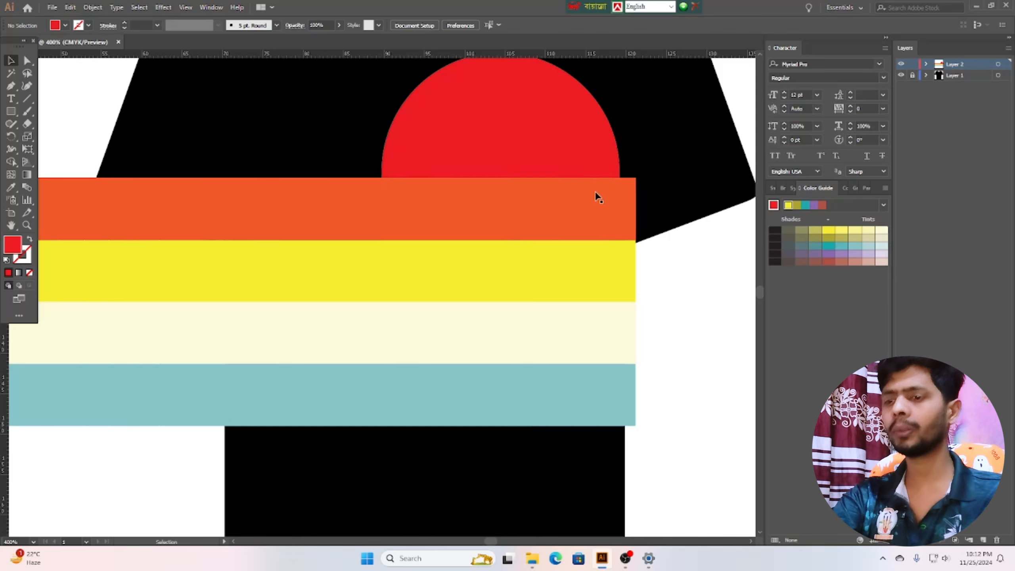
click(565, 160)
click(680, 351)
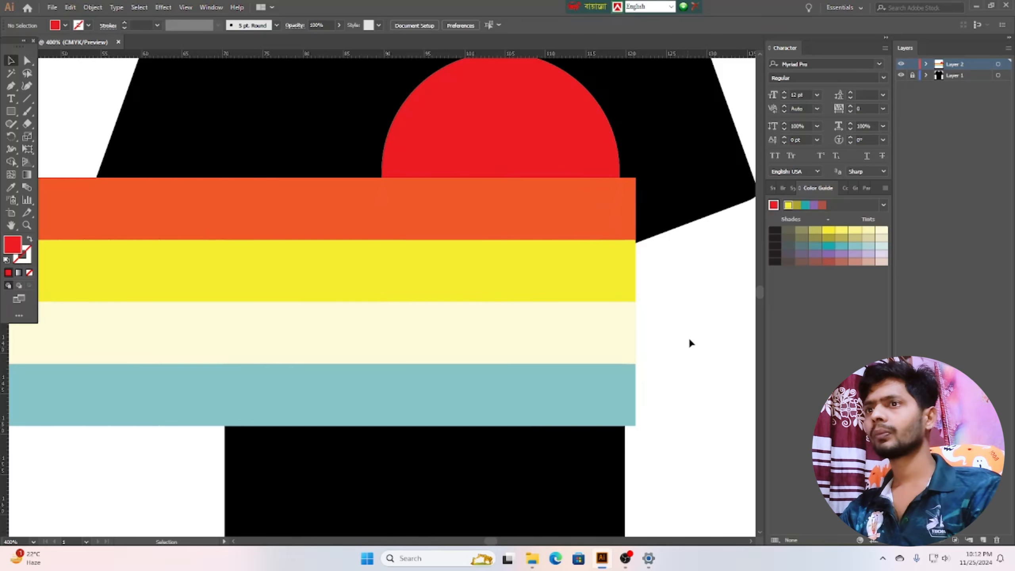
scroll(612, 332, up, 3)
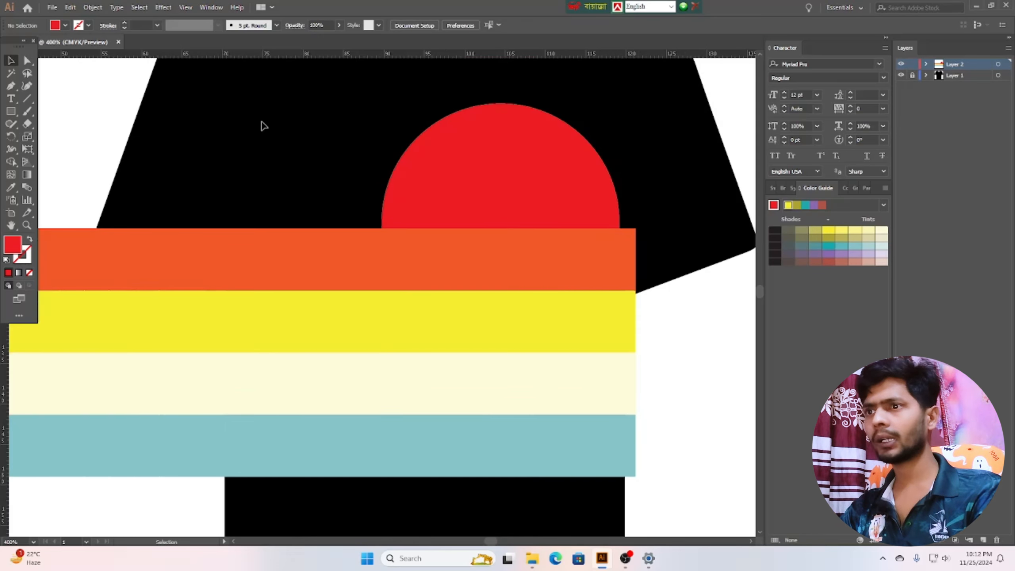
drag(259, 117, 683, 492)
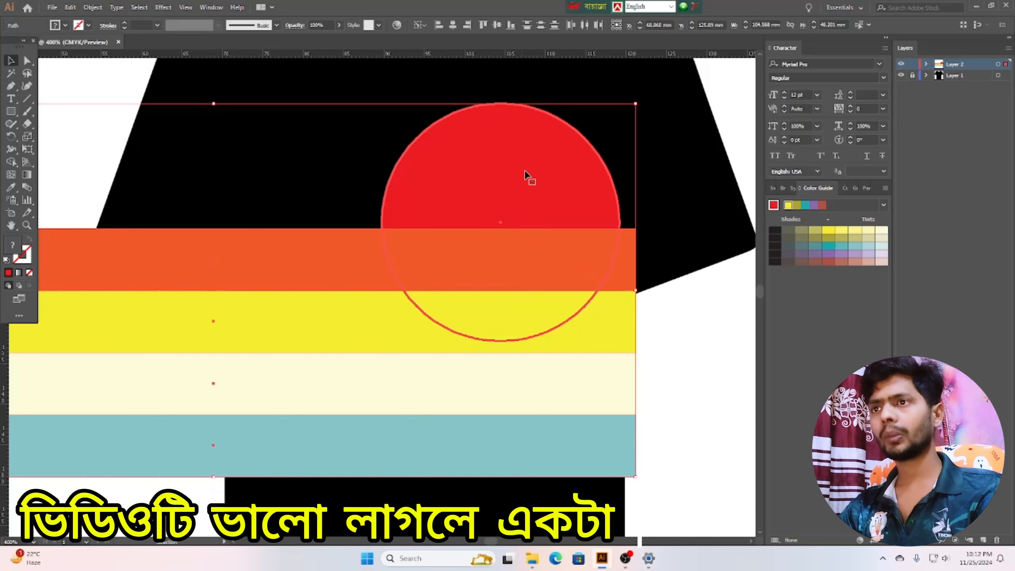
scroll(551, 175, up, 3)
scroll(747, 458, down, 2)
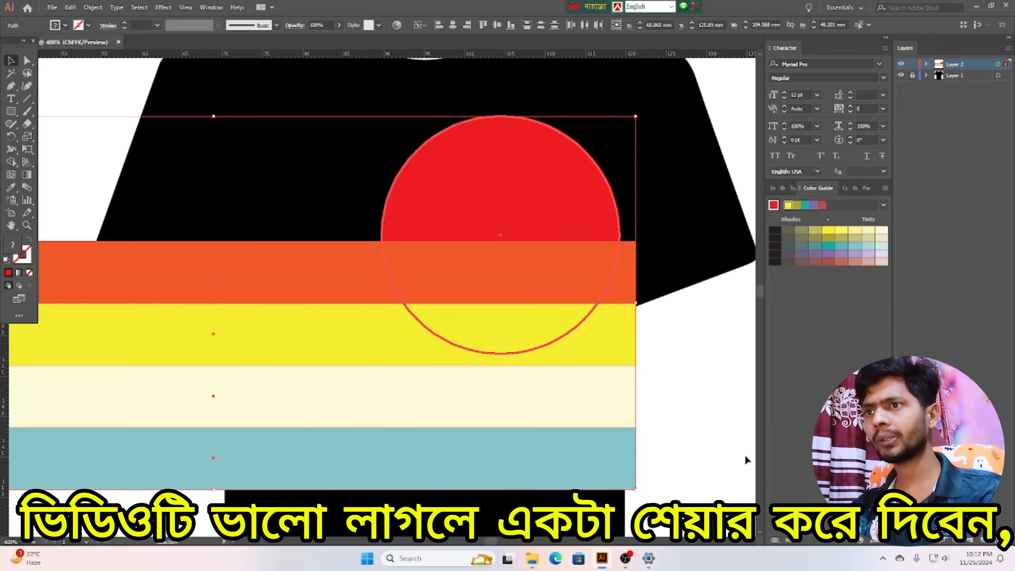
scroll(739, 455, down, 2)
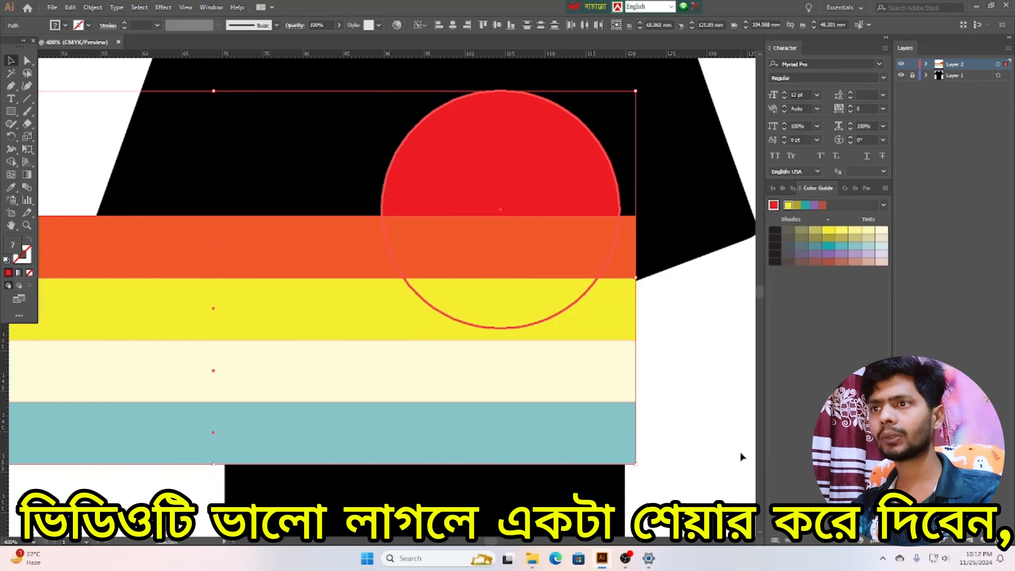
scroll(739, 449, up, 3)
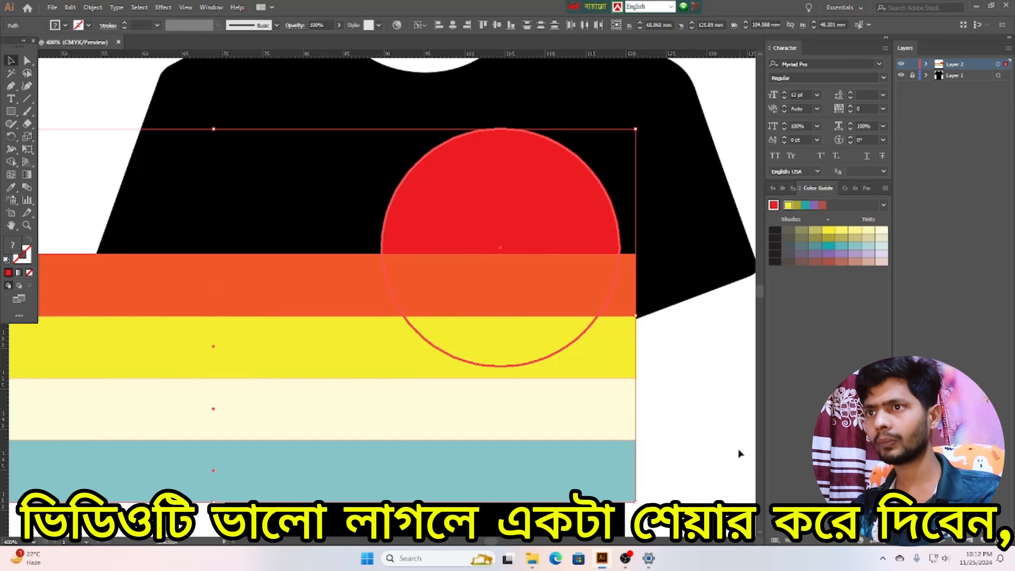
click(722, 414)
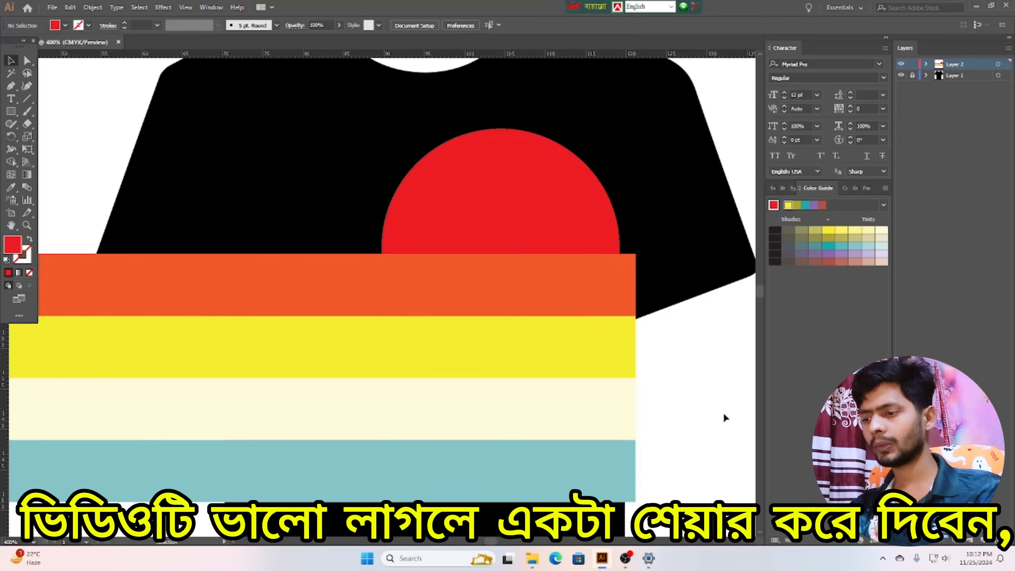
- Enlarge the red circle proportionally to about 34.9 mm and move it down so its lower half lies behind the stripes
click(557, 296)
click(541, 212)
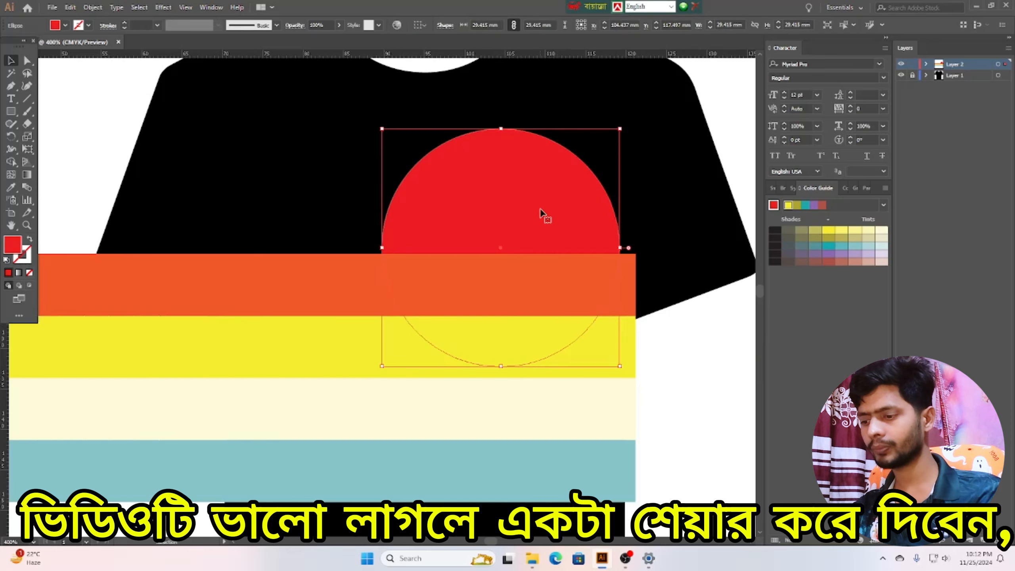
scroll(554, 206, up, 4)
scroll(554, 206, up, 3)
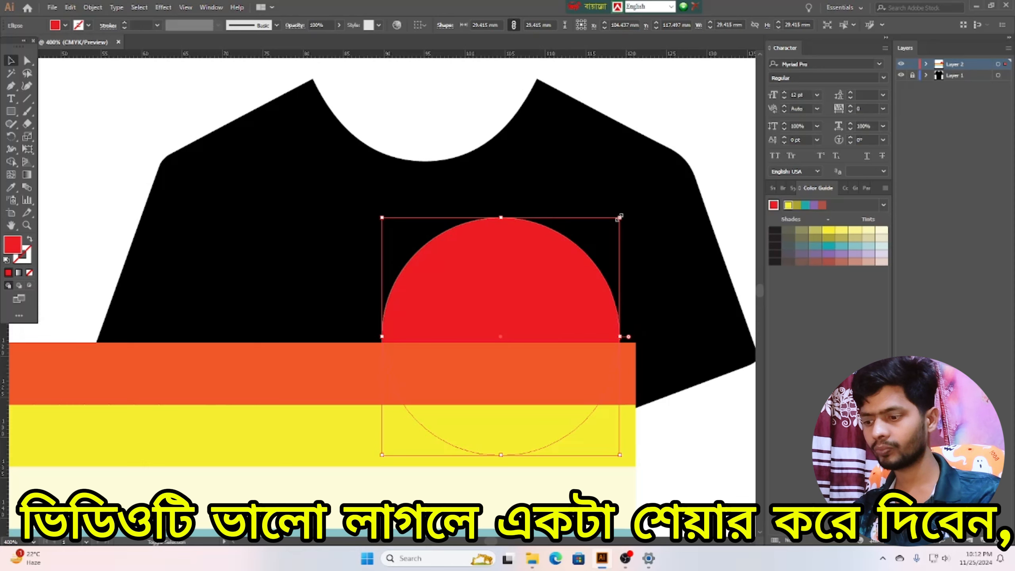
drag(619, 217, 664, 87)
scroll(699, 379, down, 5)
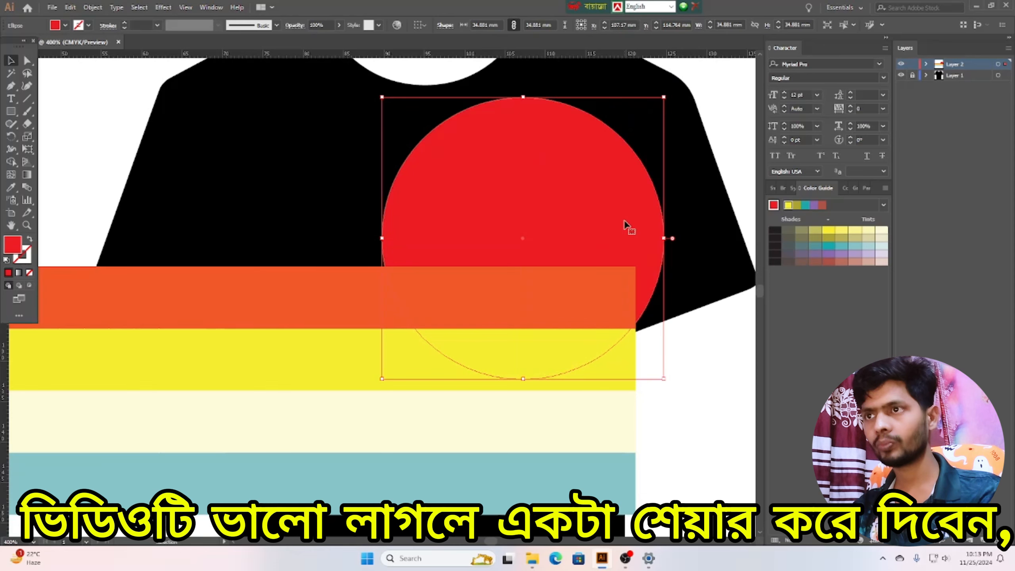
drag(624, 222, 599, 281)
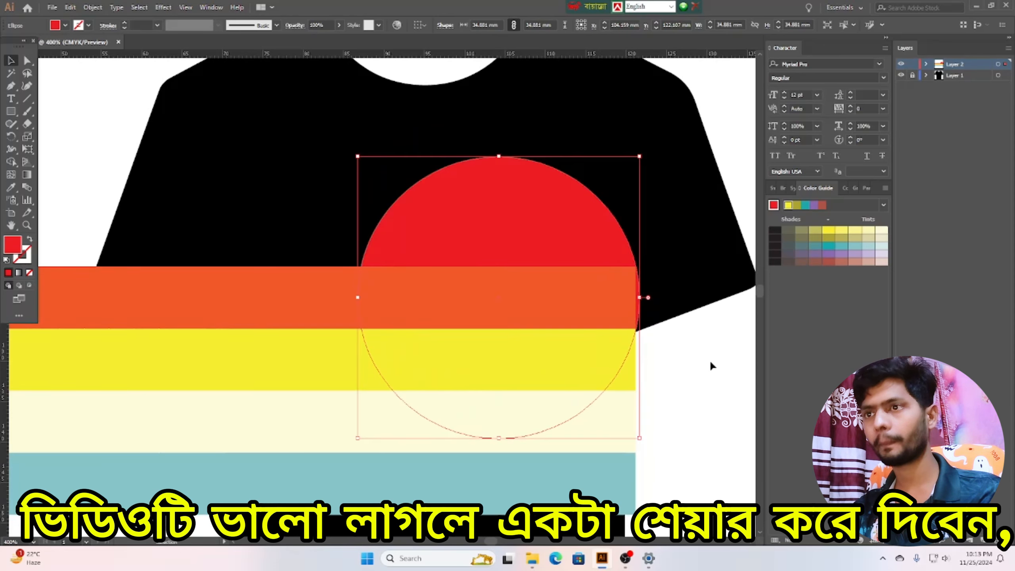
click(721, 402)
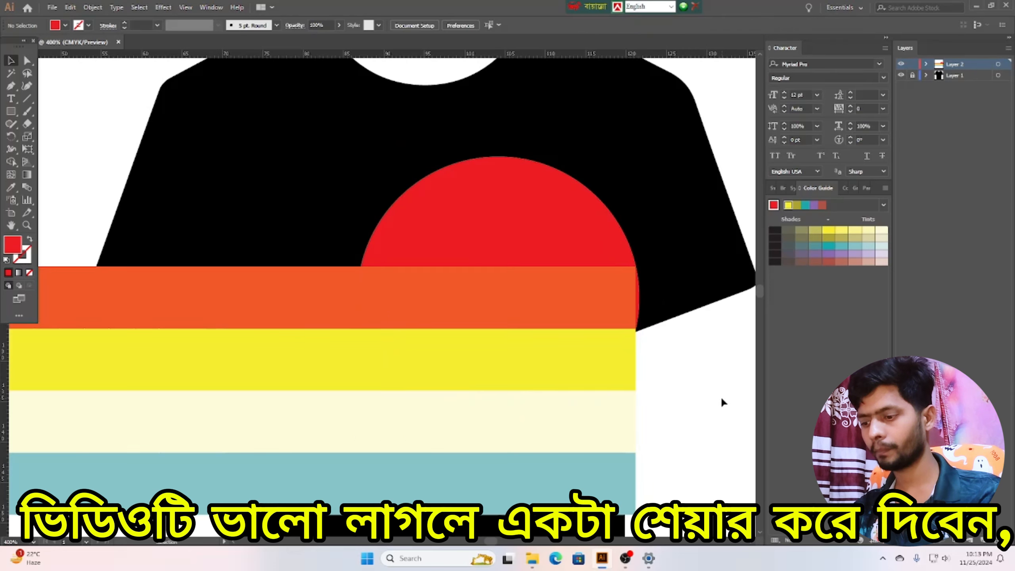
- Thin the orange stripe to about 4.4 mm and the yellow to about 4.5 mm, moving the yellow up to leave a narrow gap
click(558, 226)
click(494, 298)
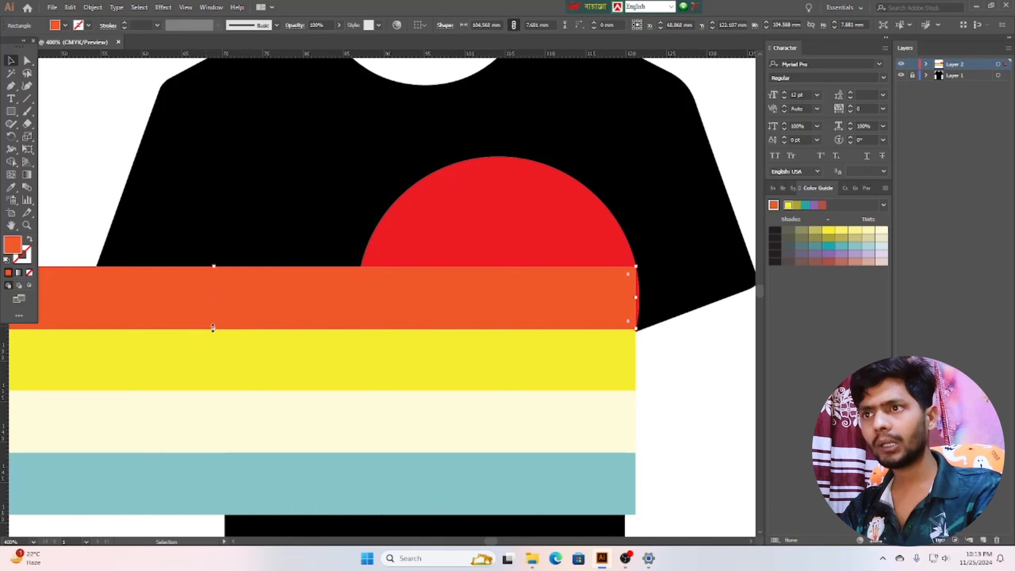
drag(214, 328, 217, 301)
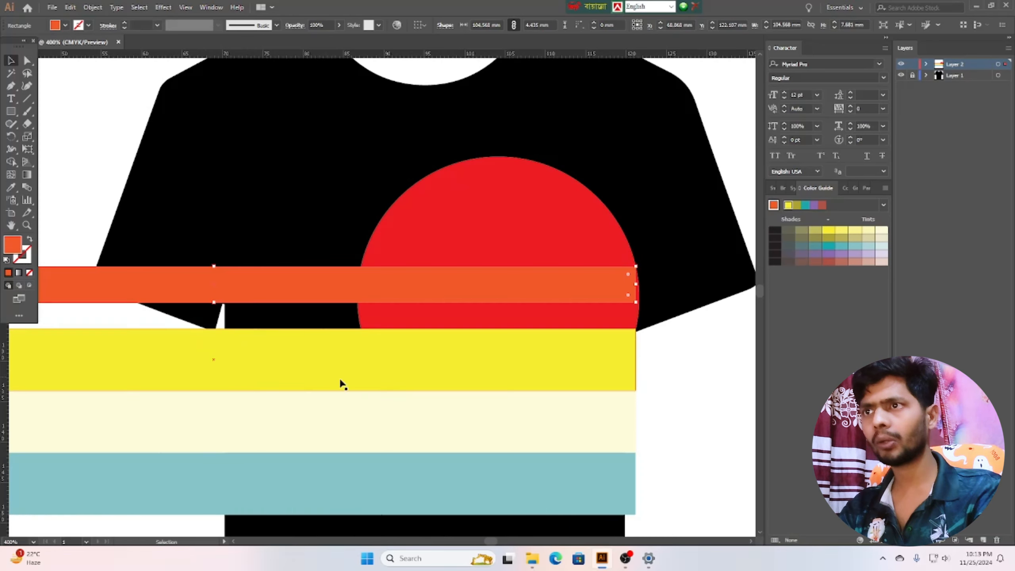
click(329, 365)
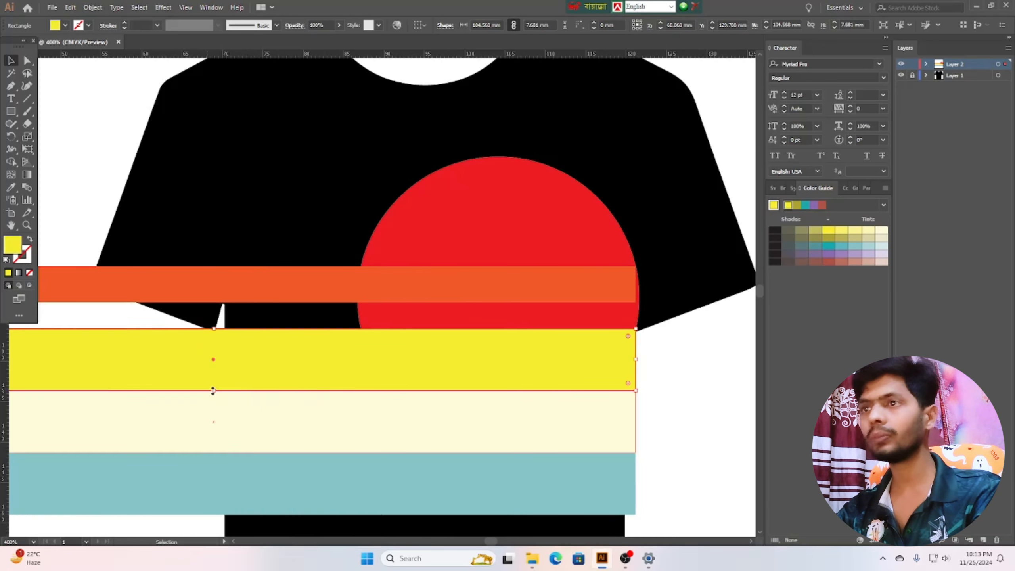
drag(214, 390, 213, 364)
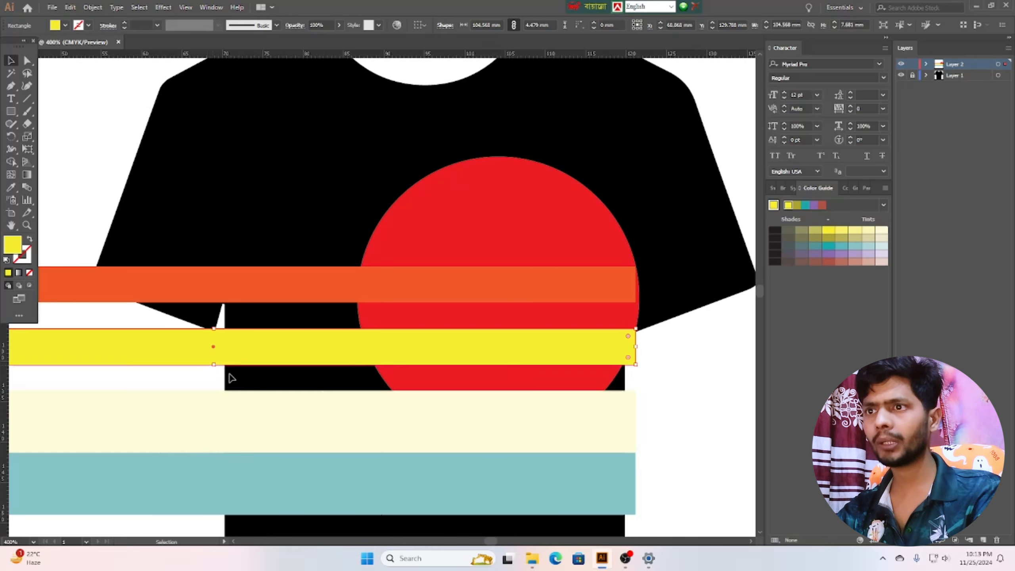
mouse_move(350, 351)
mouse_down()
mouse_move(349, 288)
mouse_move(351, 333)
mouse_up()
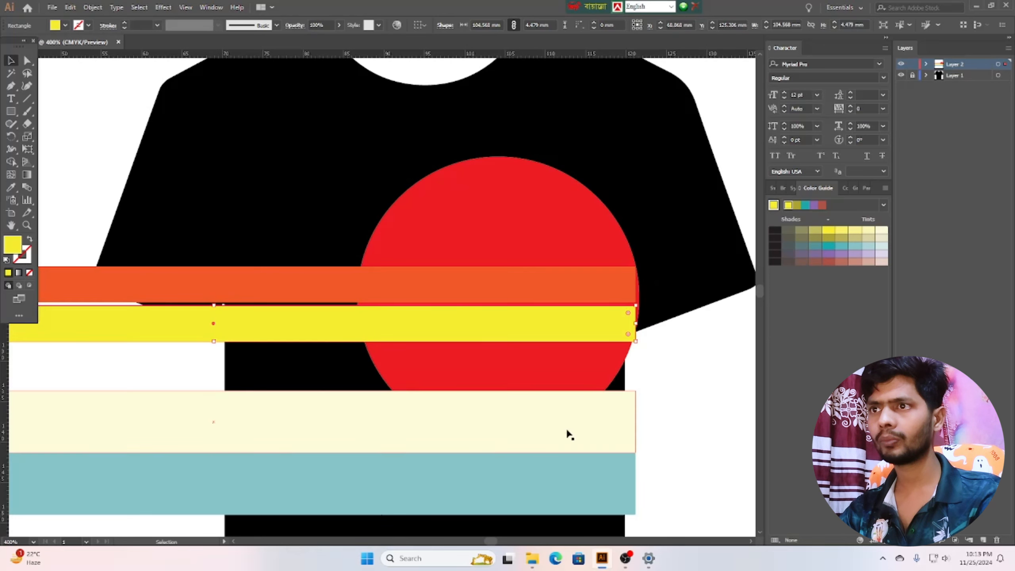
click(687, 422)
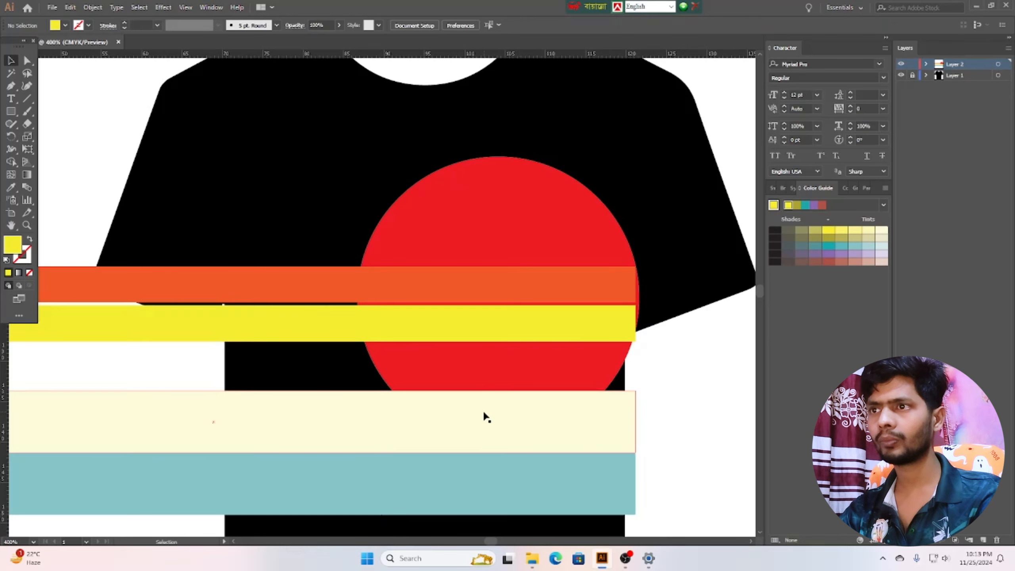
- Thin the cream stripe to about 4.5 mm and the teal to about 4.4 mm, stacking both below the yellow with narrow gaps
click(316, 431)
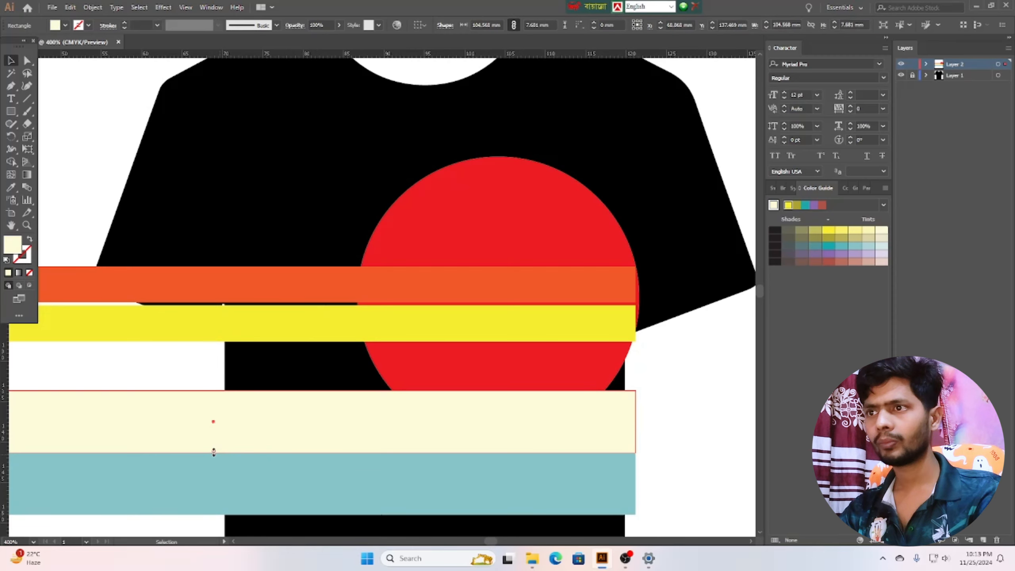
drag(213, 452, 213, 428)
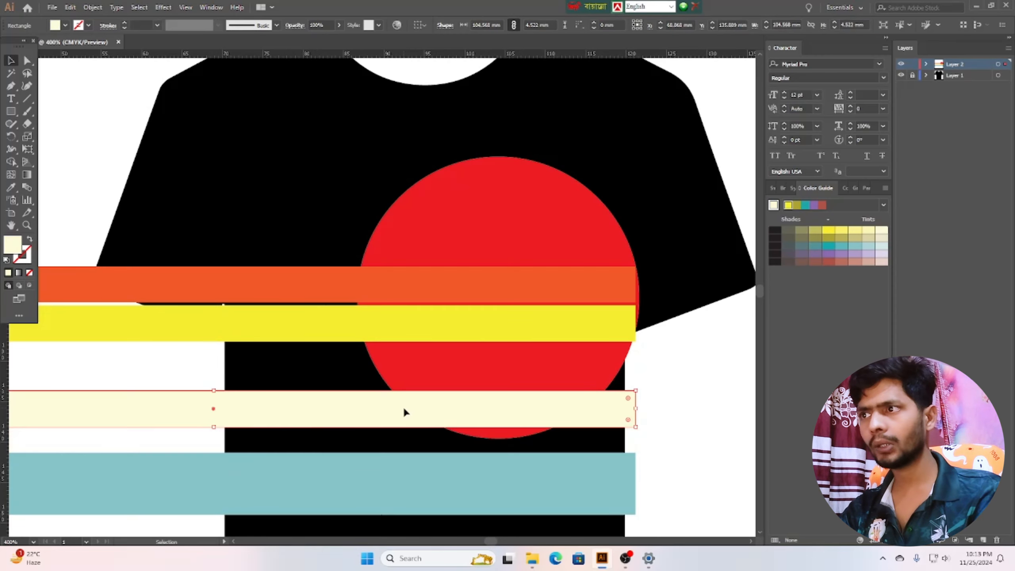
drag(403, 413, 401, 362)
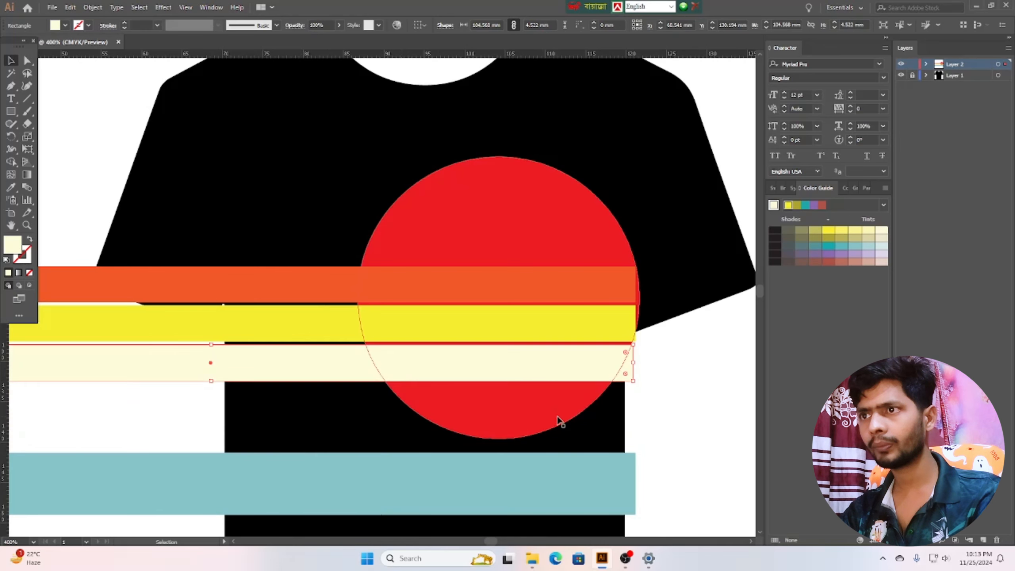
click(418, 477)
drag(213, 514, 214, 488)
drag(282, 484, 274, 415)
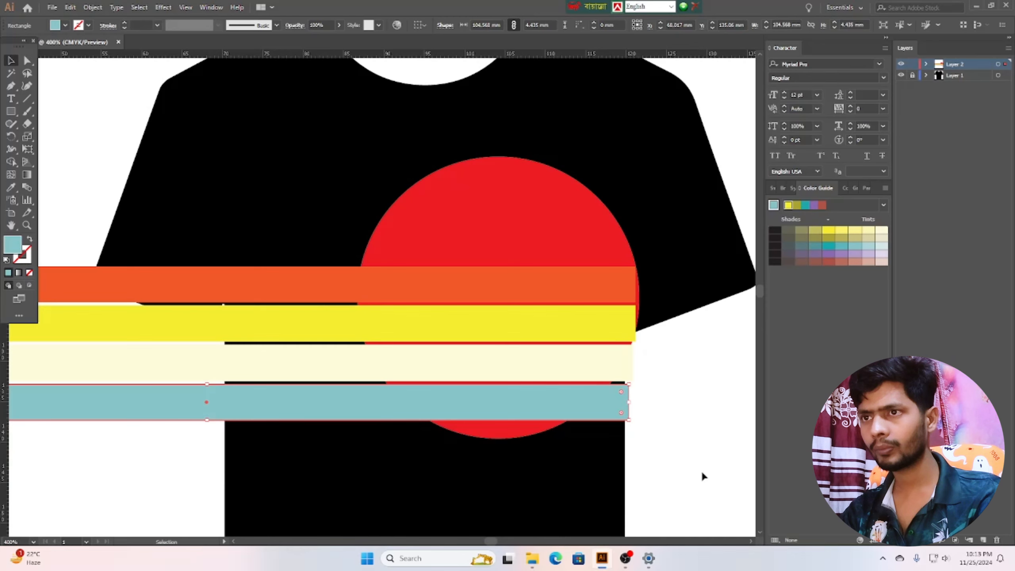
click(693, 412)
scroll(693, 409, down, 1)
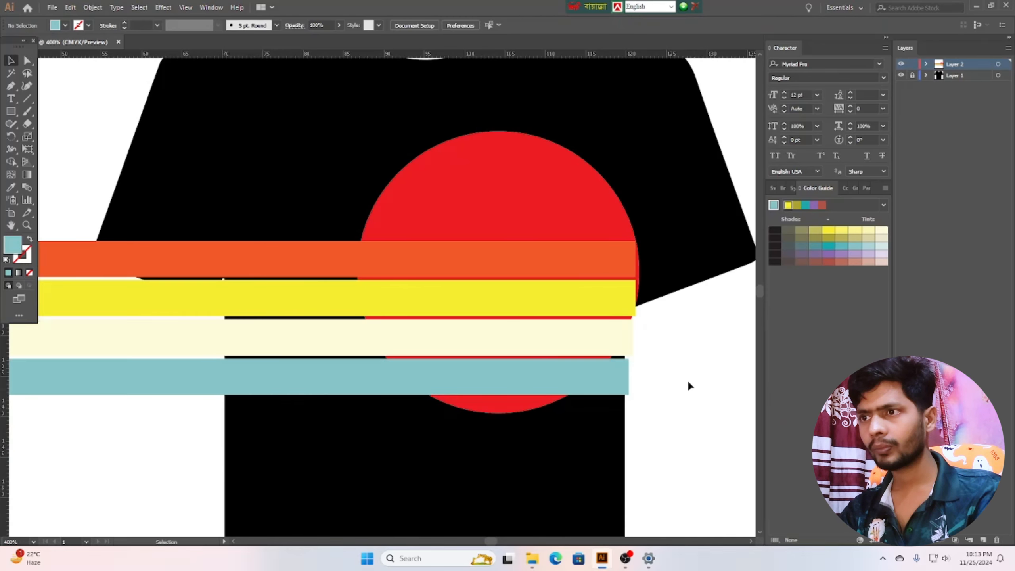
- Move the teal stripe down so its lower edge meets the bottom of the red circle
click(553, 257)
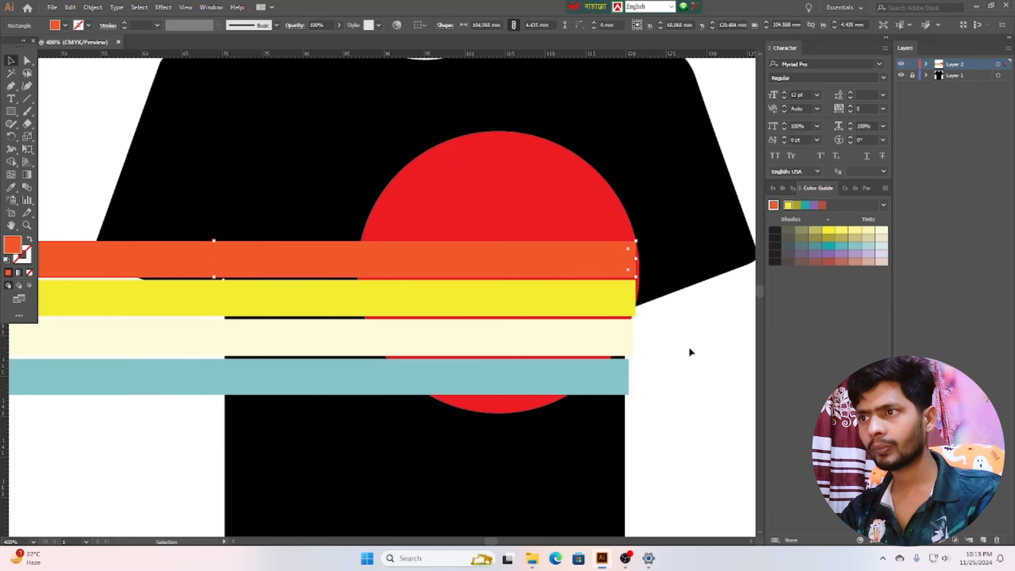
click(682, 407)
scroll(682, 405, down, 1)
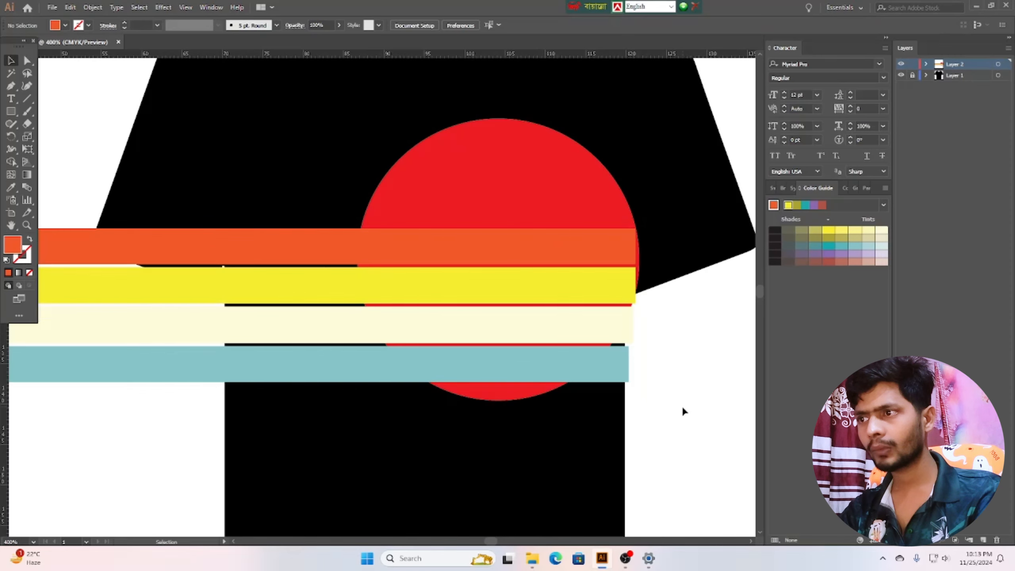
click(523, 396)
drag(533, 364, 526, 388)
click(561, 448)
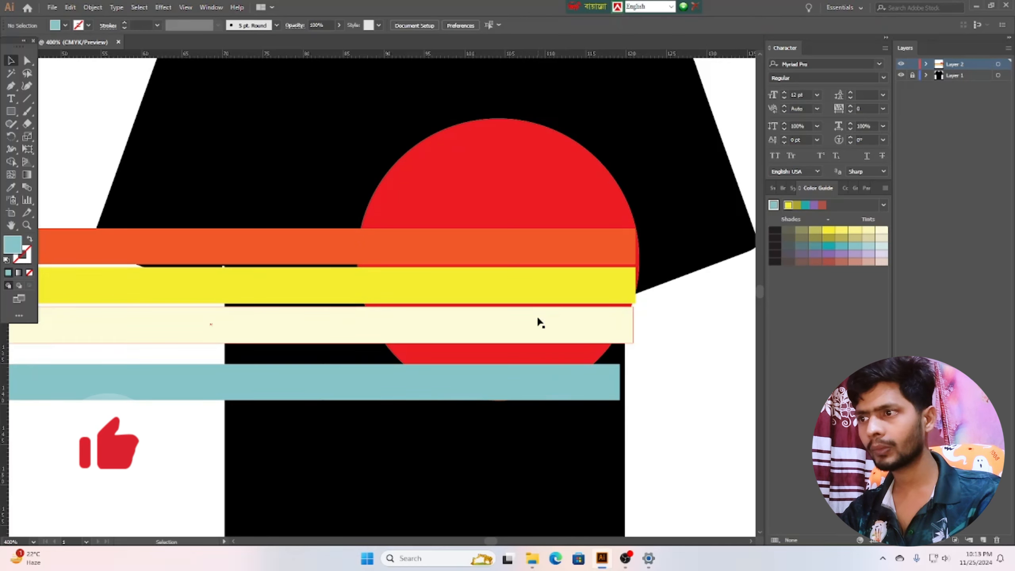
- Move the cream, yellow and orange stripes down above the teal one with narrow gaps, aligning their right ends with it
click(524, 193)
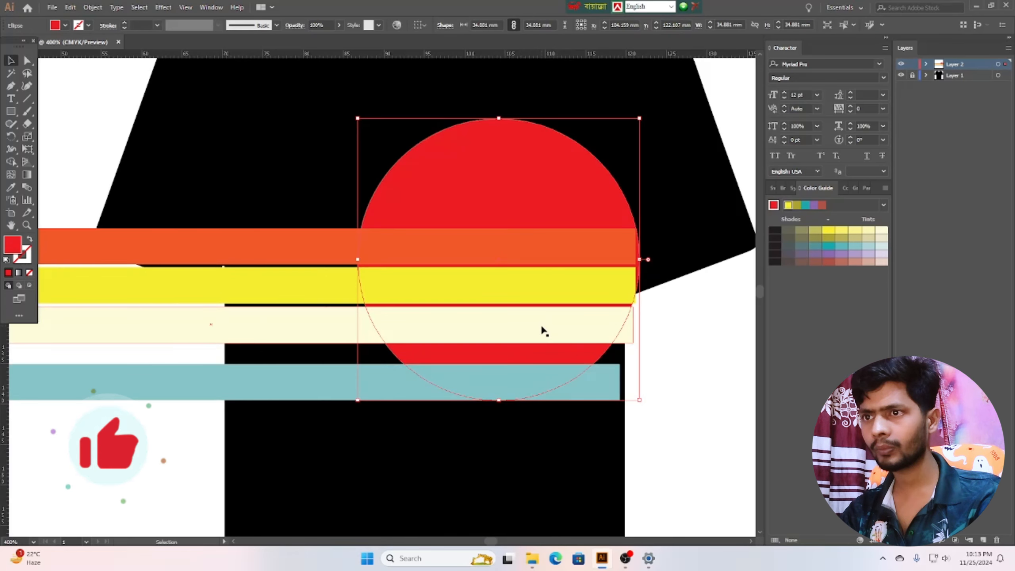
drag(540, 329, 529, 348)
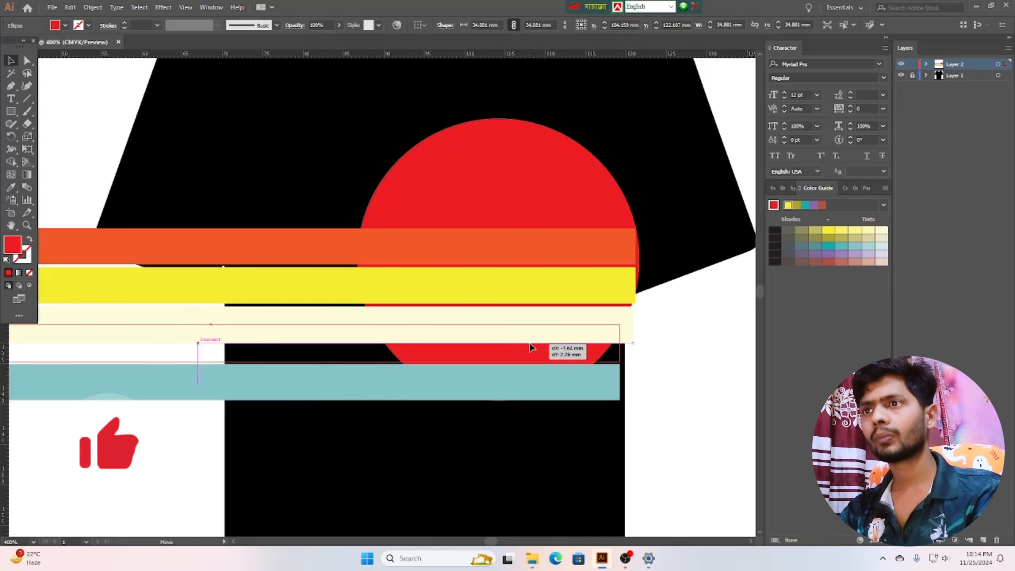
drag(530, 347, 530, 347)
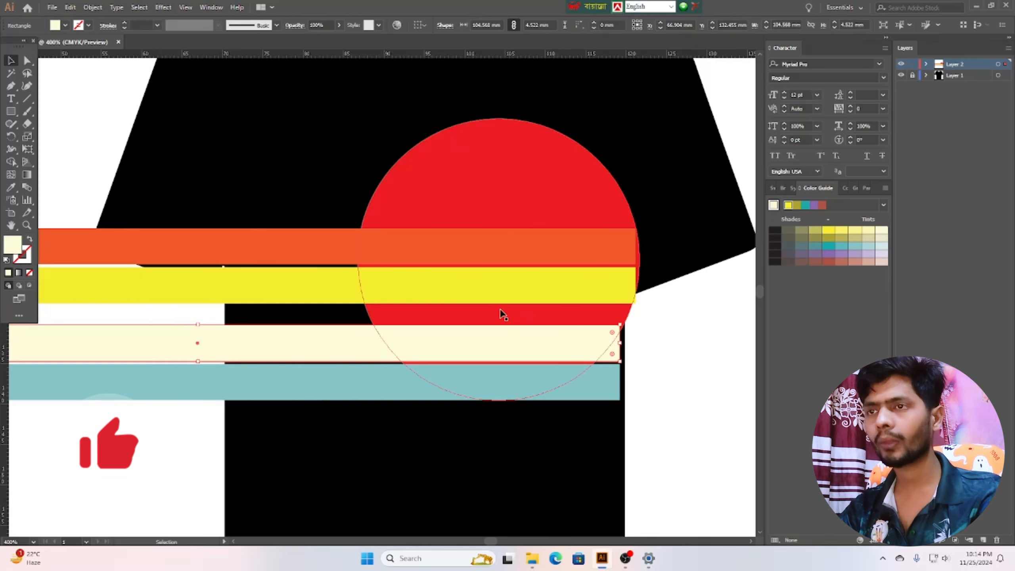
drag(461, 288, 446, 303)
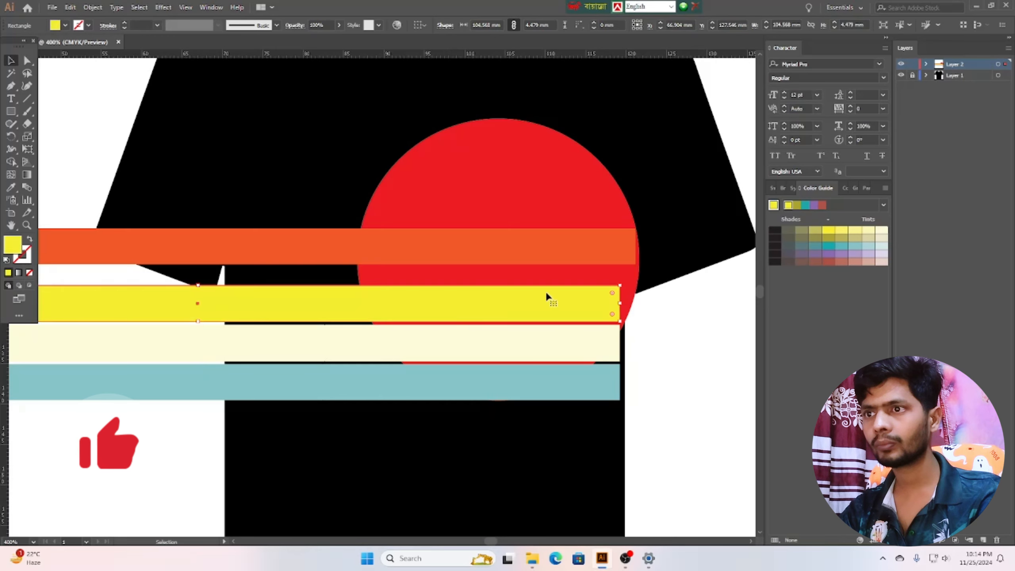
drag(465, 248, 499, 266)
click(674, 338)
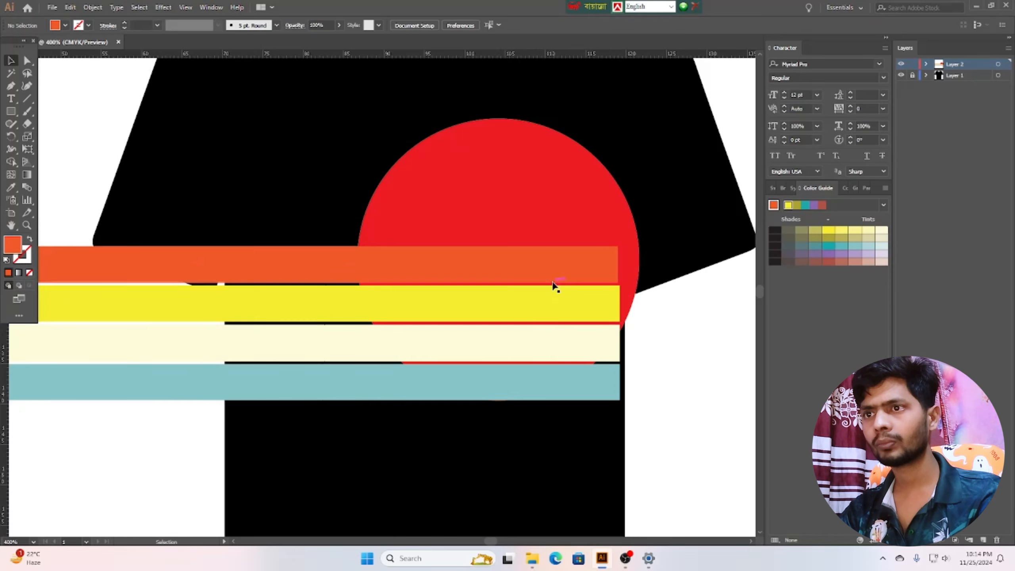
click(518, 266)
drag(508, 267, 509, 266)
click(675, 339)
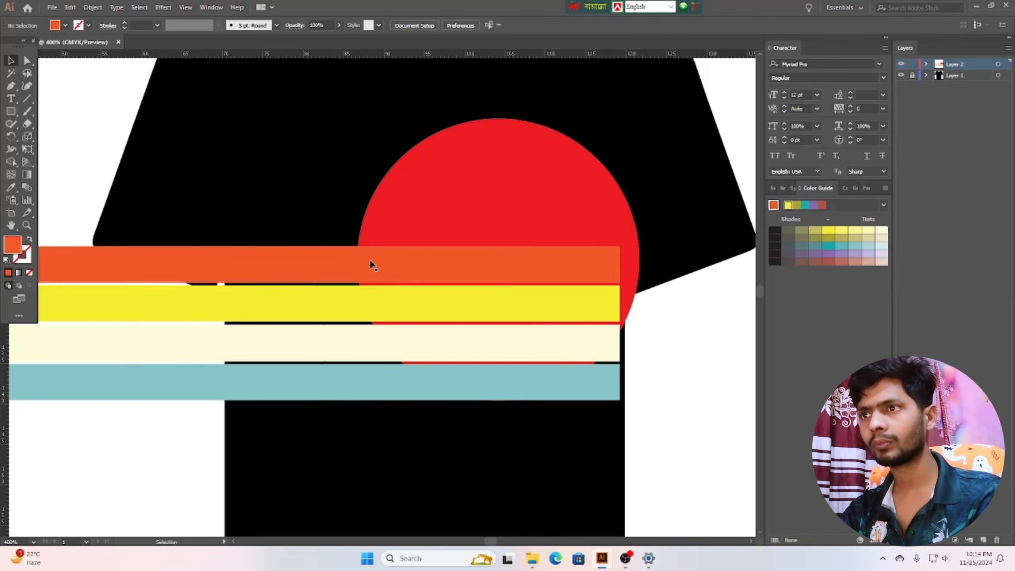
- Shift all four stripes together to the right and widen them to about 107.4 mm so they extend past the circle's right edge
drag(226, 218, 203, 387)
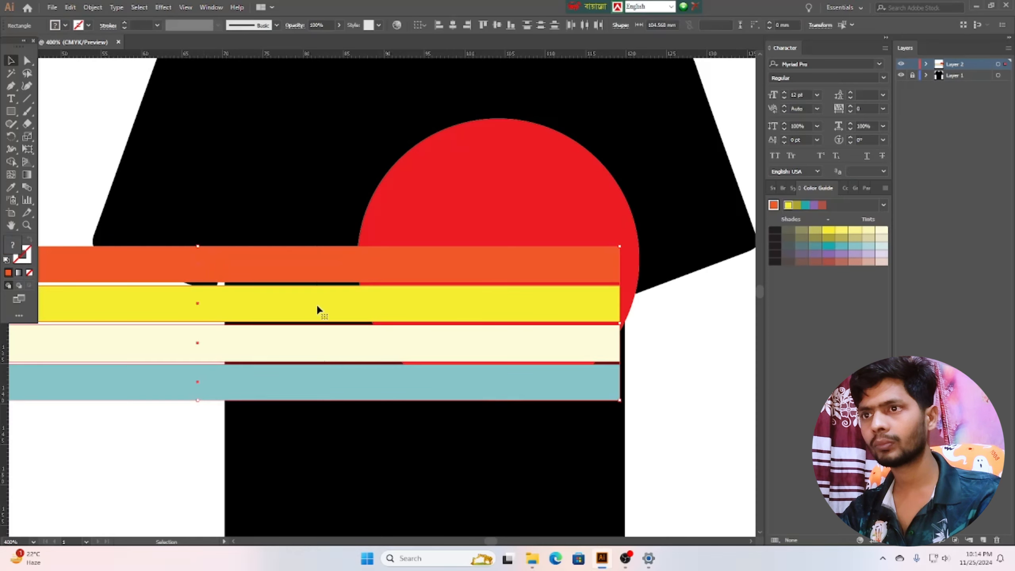
drag(314, 305, 327, 285)
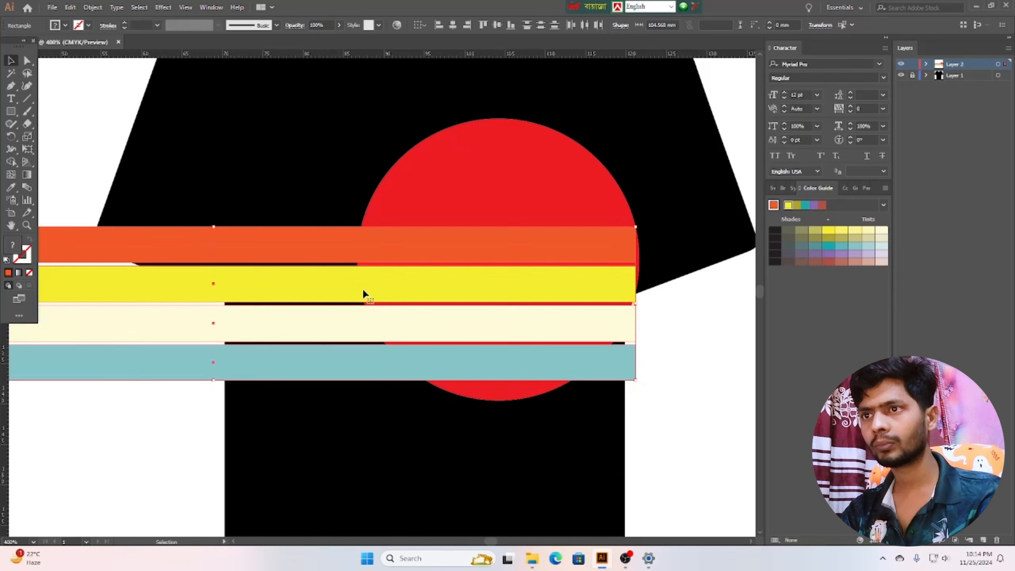
drag(472, 244, 472, 260)
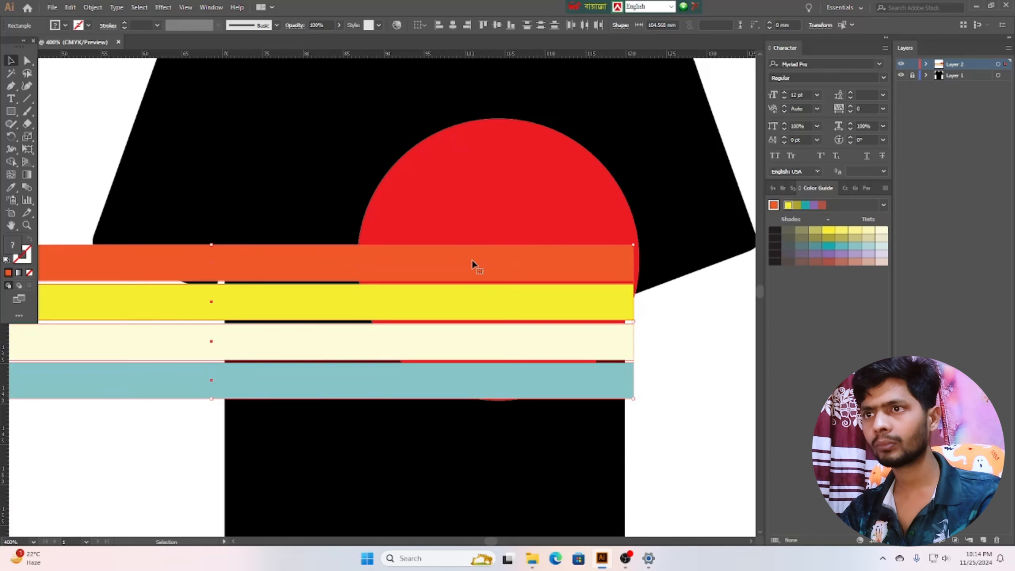
drag(633, 321, 656, 321)
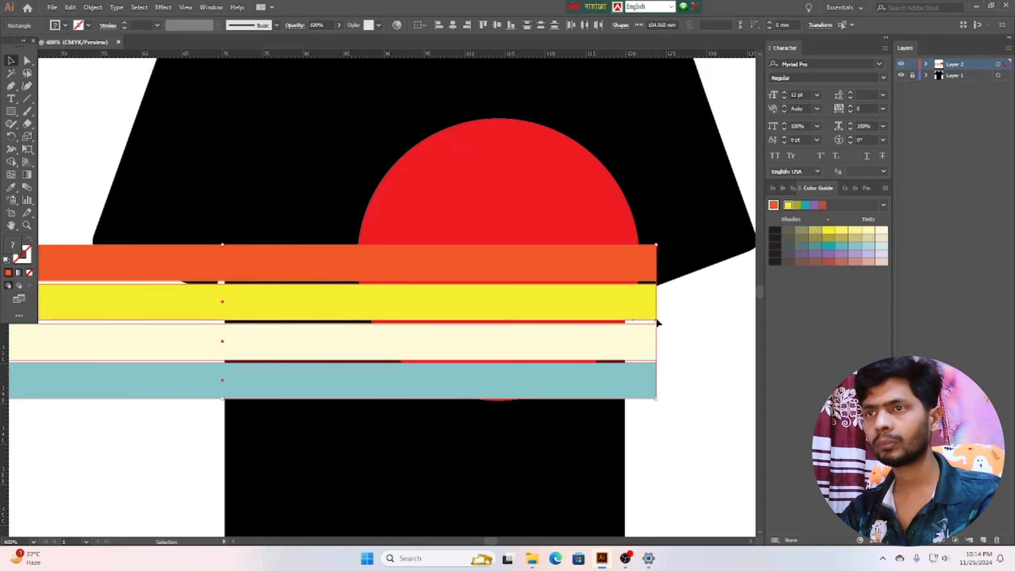
click(709, 352)
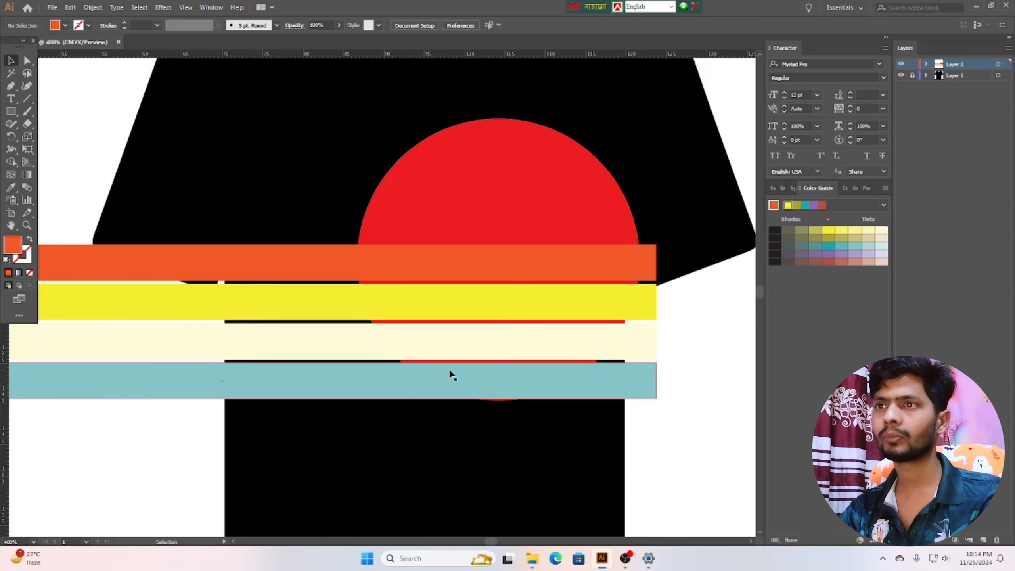
- Nudge the red circle up slightly so its bottom aligns with the teal stripe's lower edge
click(420, 383)
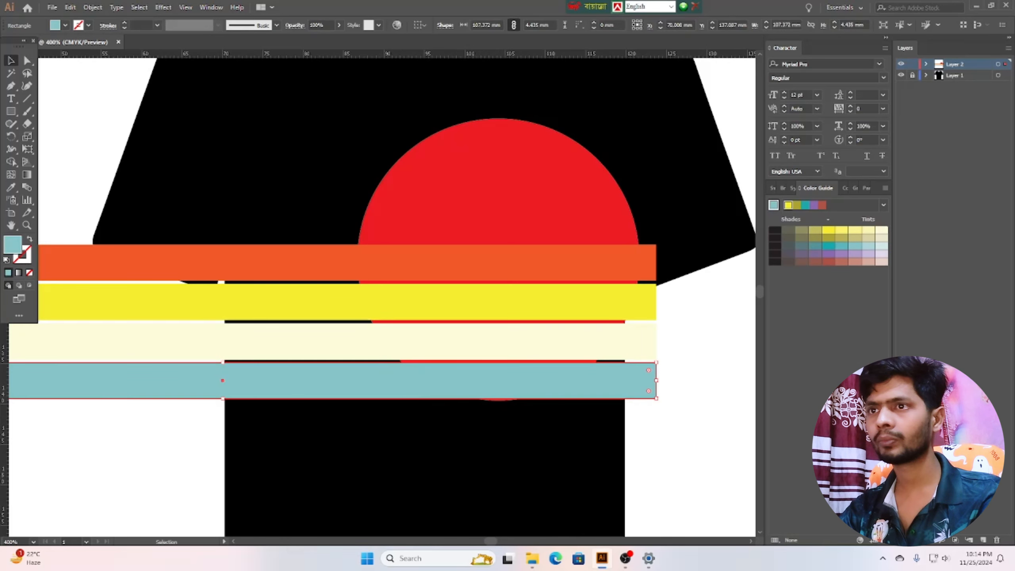
click(528, 172)
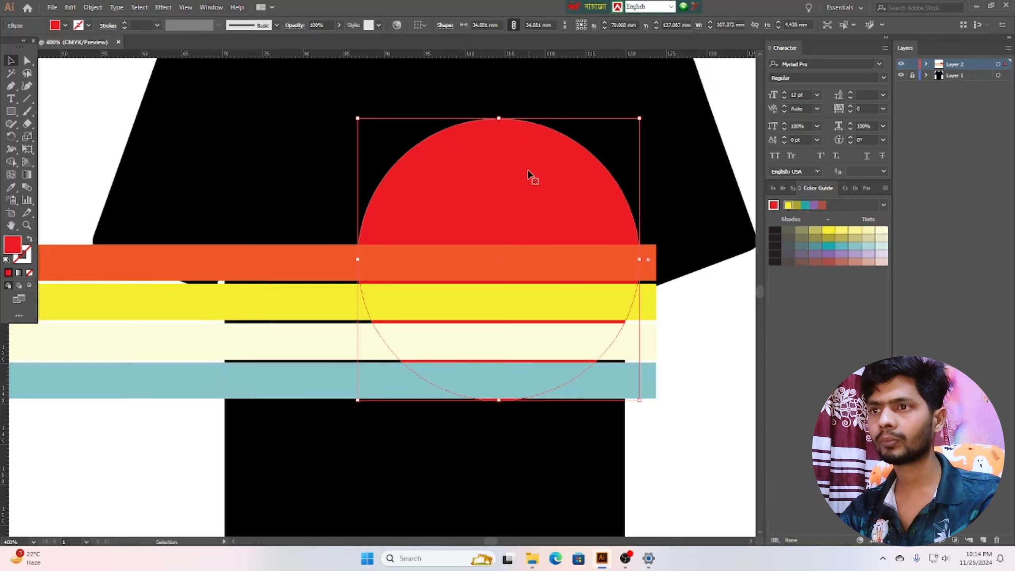
key(Up)
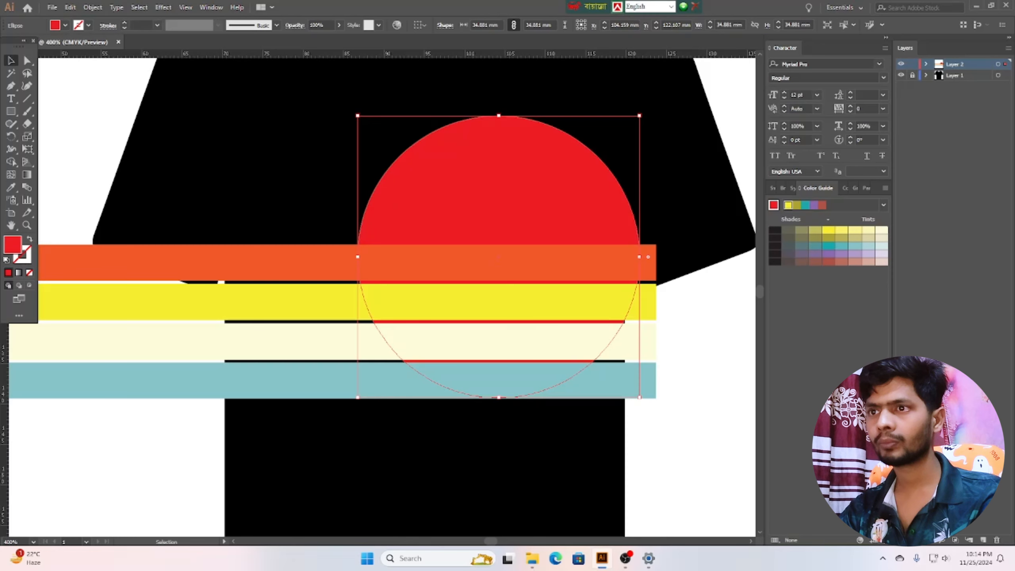
click(684, 410)
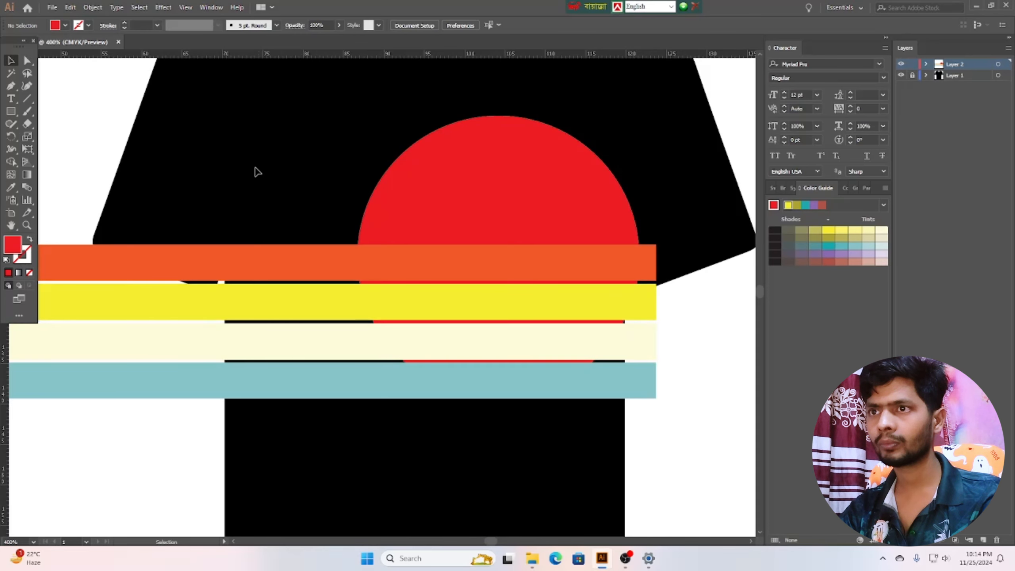
- Try to trim off the four stripes' ends beyond the red circle's right edge with the Shape Builder
drag(249, 162, 668, 435)
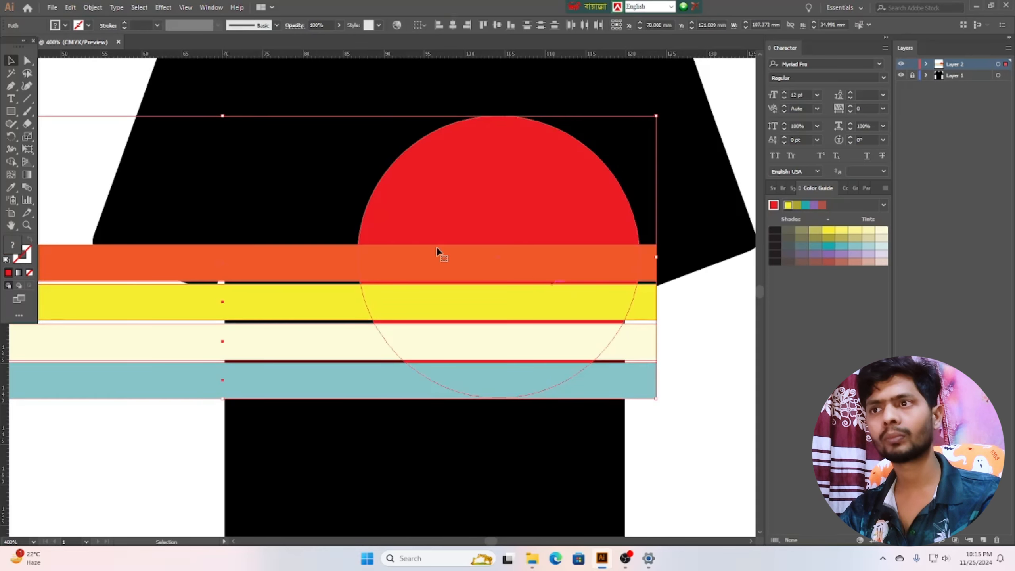
click(11, 162)
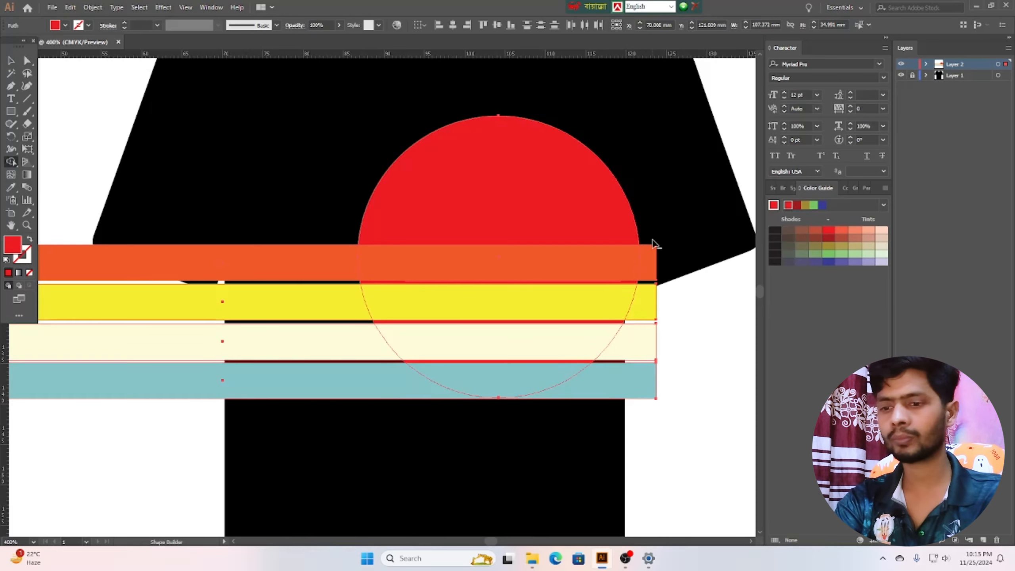
mouse_move(652, 243)
mouse_down()
mouse_move(636, 351)
mouse_move(609, 394)
mouse_move(583, 408)
mouse_up()
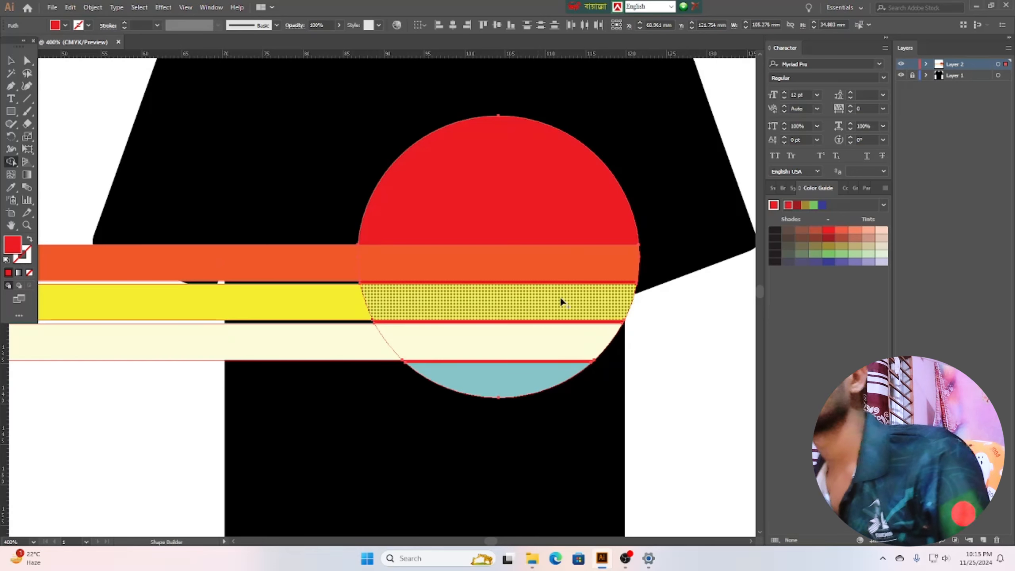
key(ctrl+z)
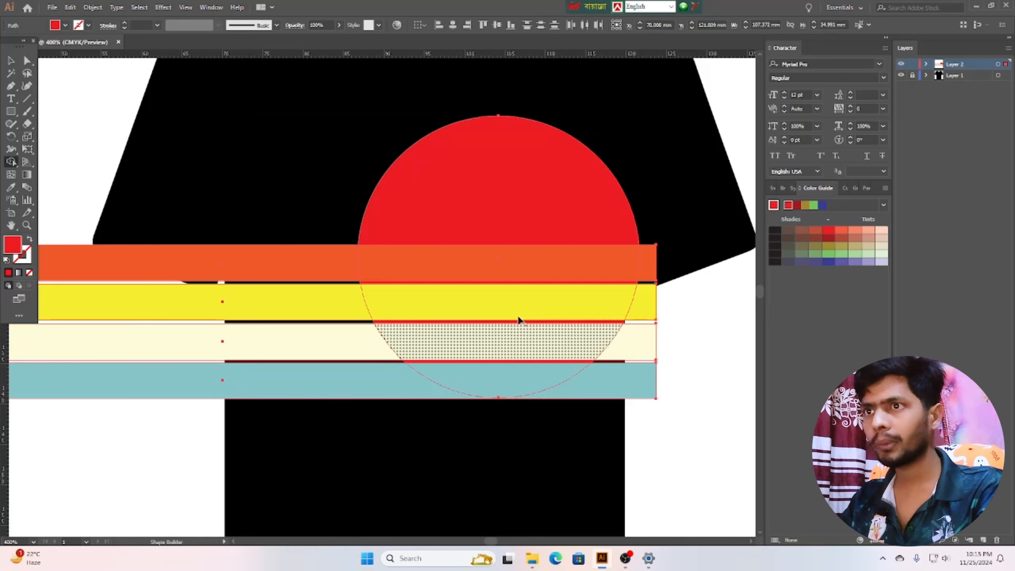
key(v)
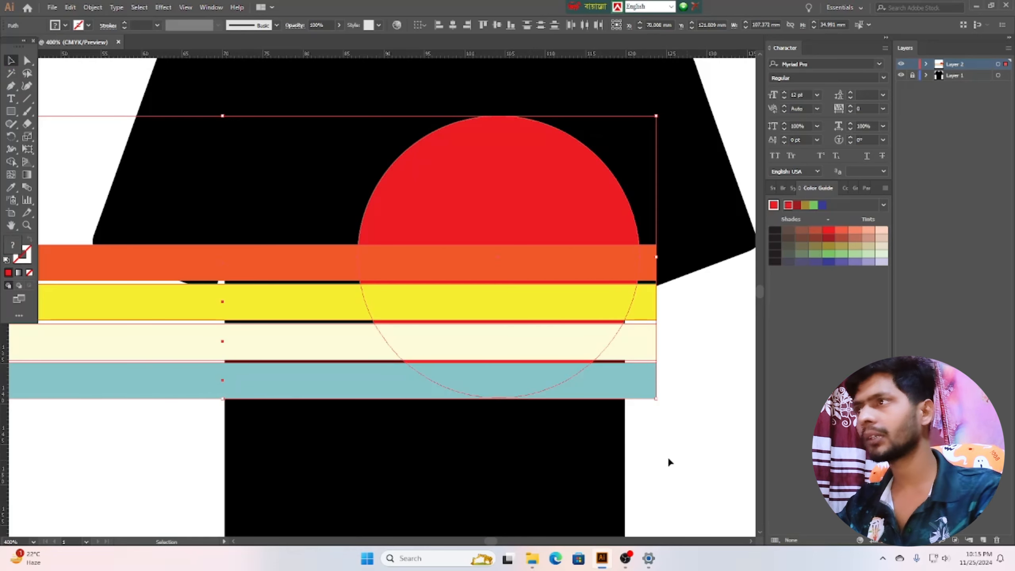
click(685, 446)
- Stretch the red circle's bottom slightly below the teal stripe, to a height of about 35.3 mm
click(568, 382)
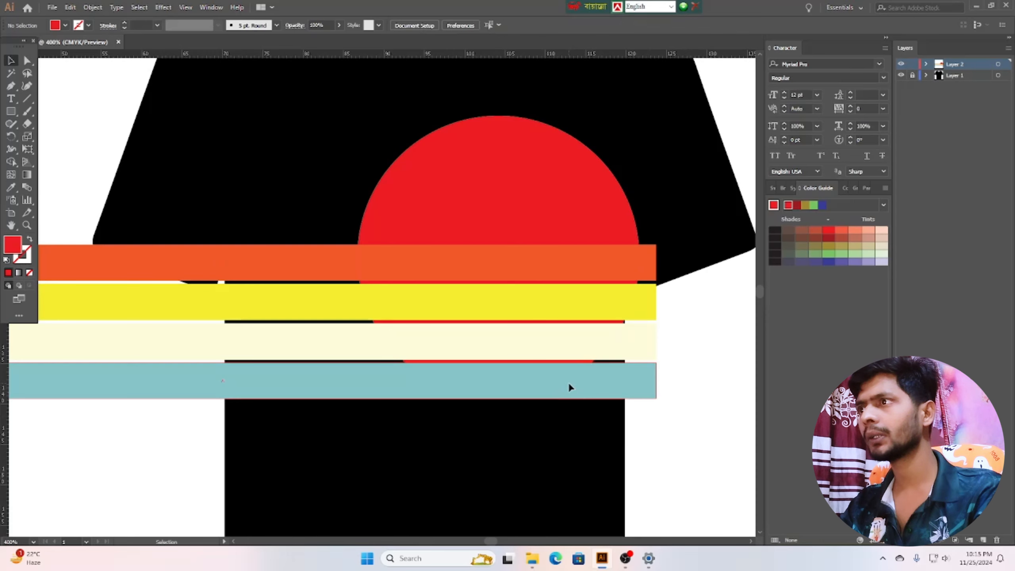
click(517, 172)
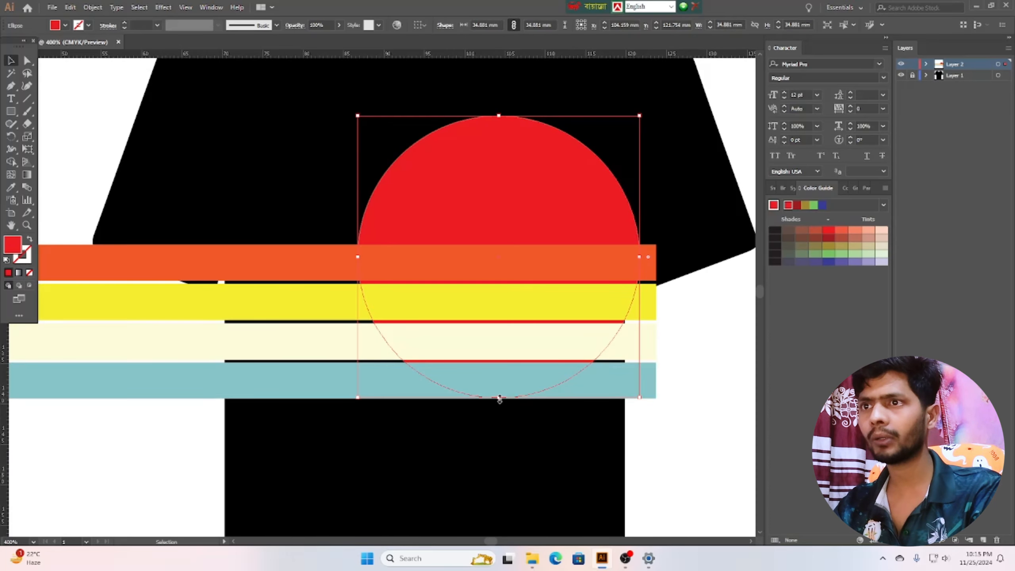
drag(499, 398, 500, 401)
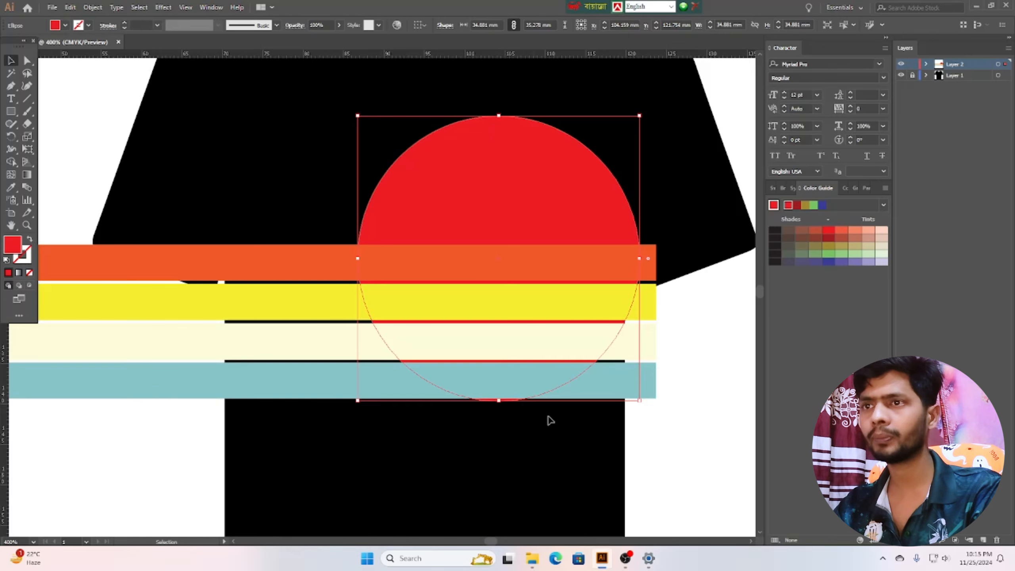
click(633, 447)
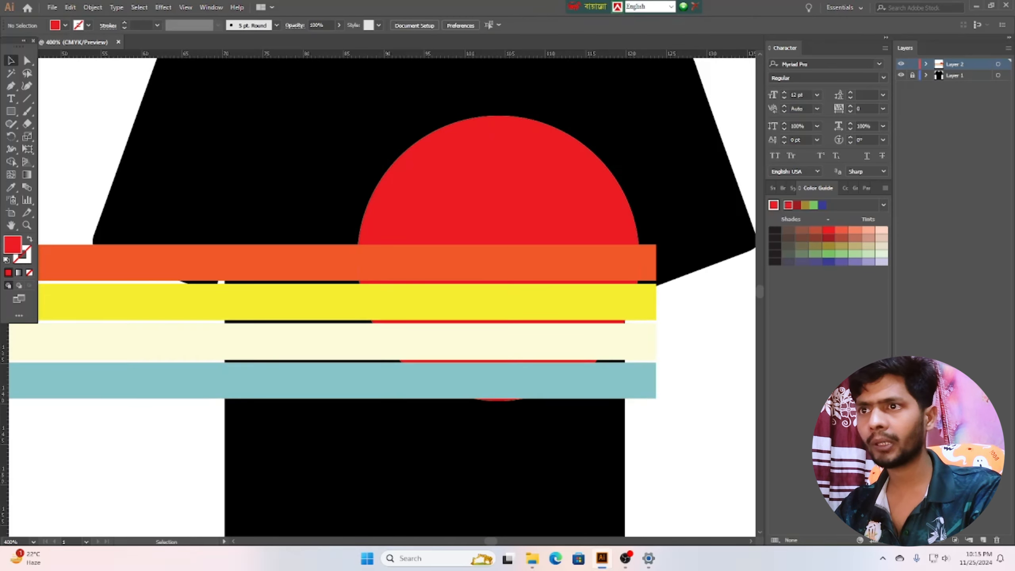
- Remove the four stripes' ends outside the red circle's right edge with the Shape Builder so they follow its curve
drag(294, 143, 699, 458)
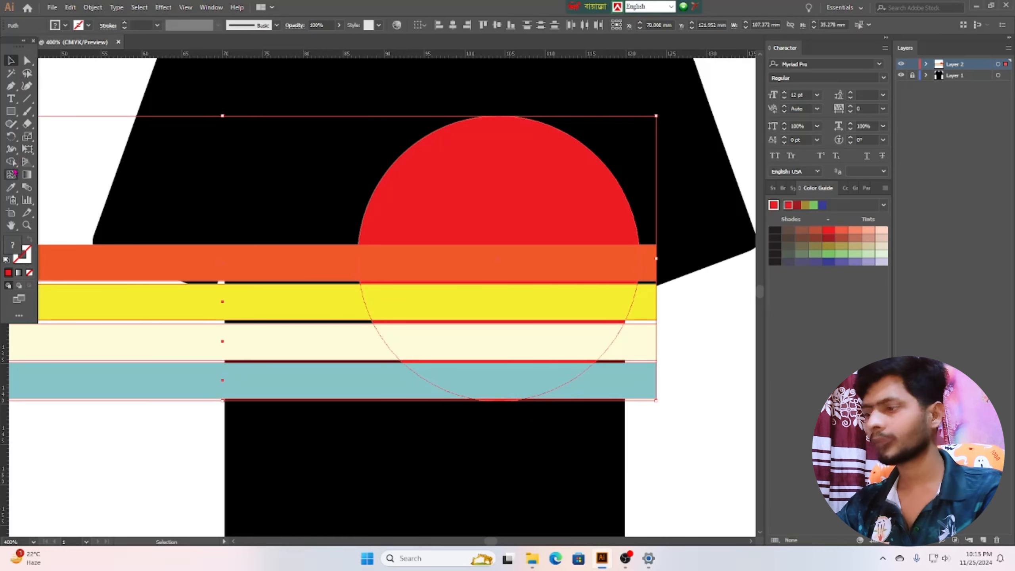
click(11, 162)
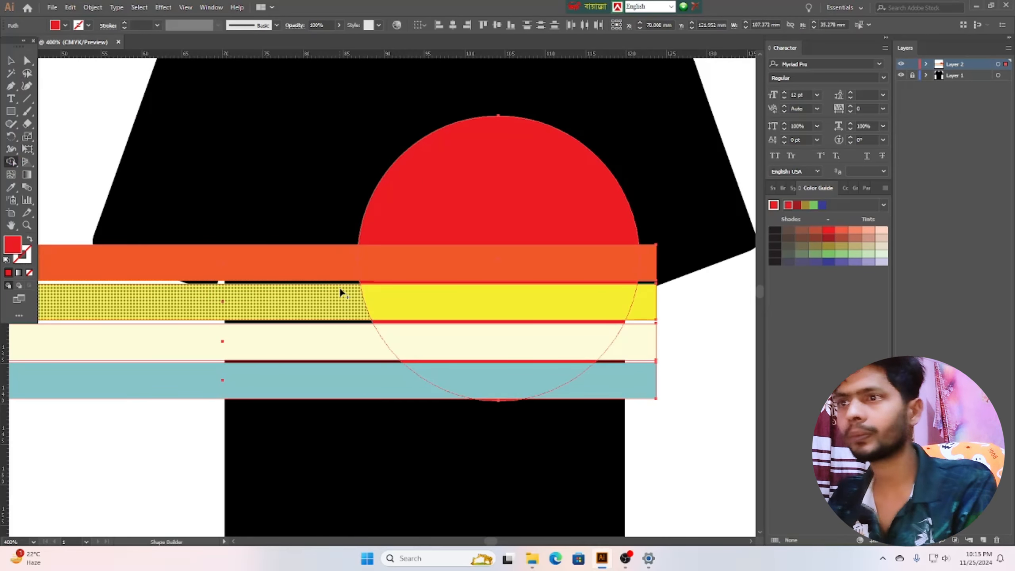
mouse_move(650, 232)
mouse_down()
mouse_move(649, 280)
mouse_move(628, 397)
mouse_up()
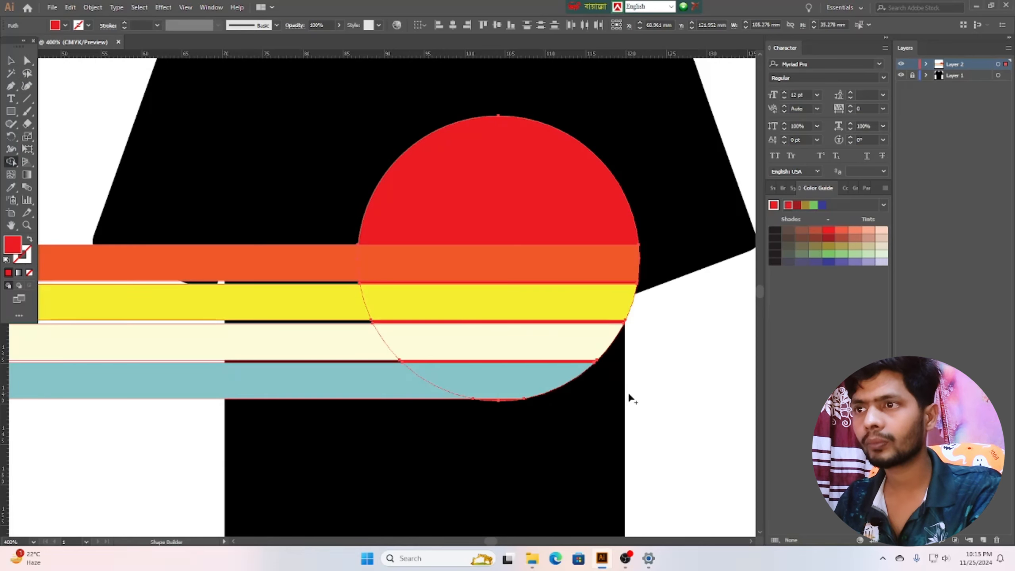
click(10, 61)
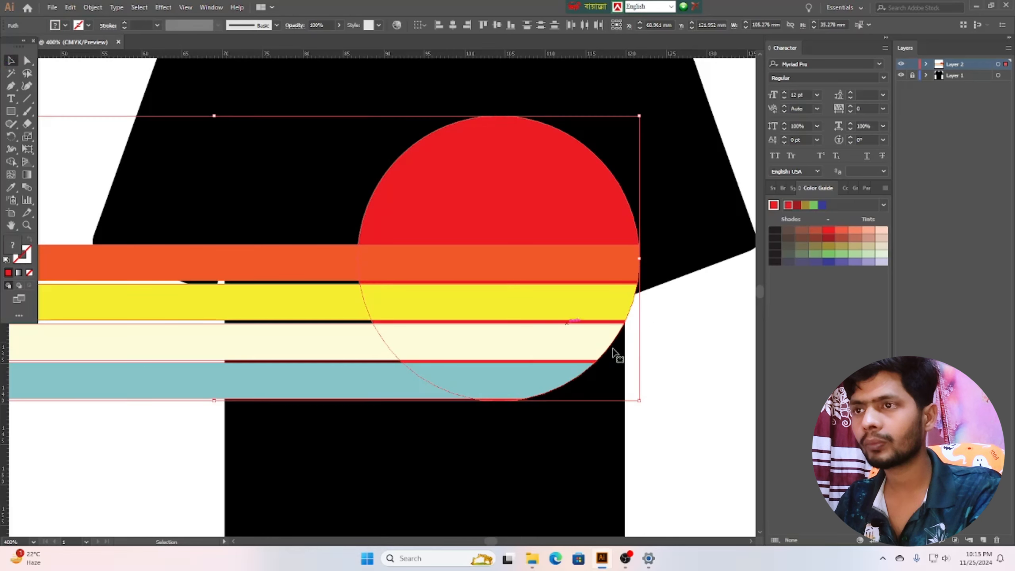
click(694, 414)
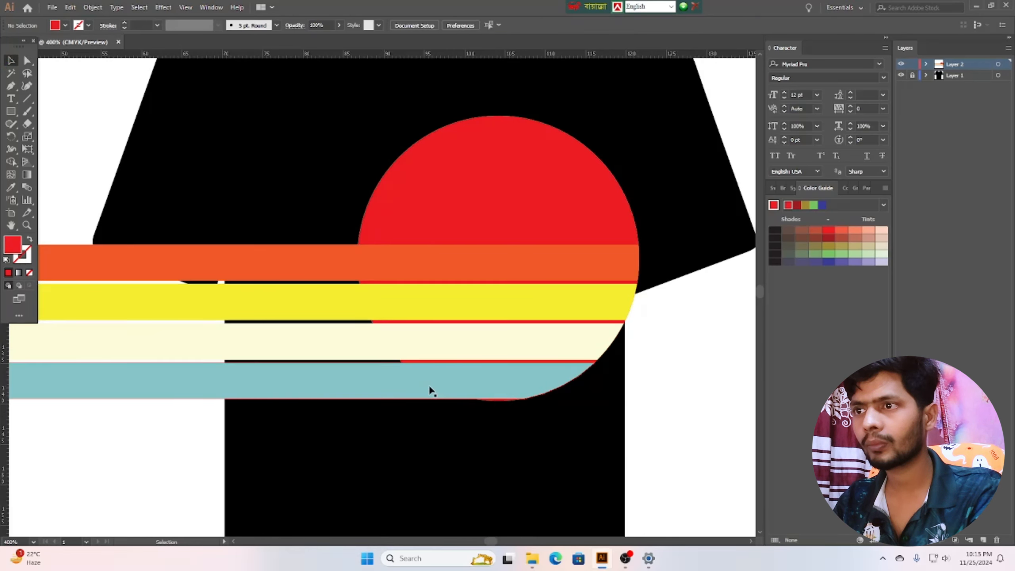
- Raise the red circle until its bottom no longer shows below the trimmed teal stripe
scroll(546, 477, up, 4)
scroll(455, 403, up, 3)
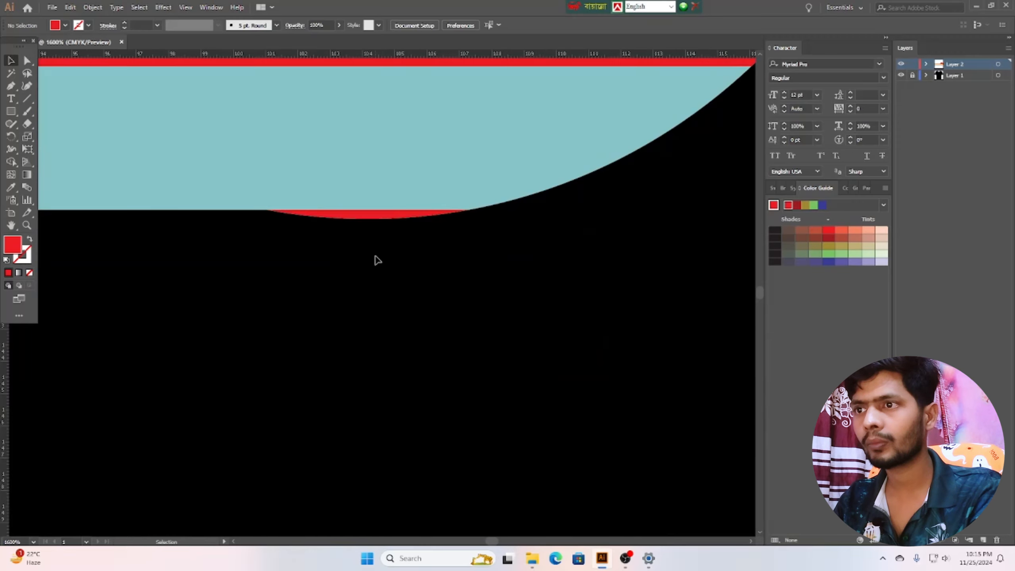
click(391, 255)
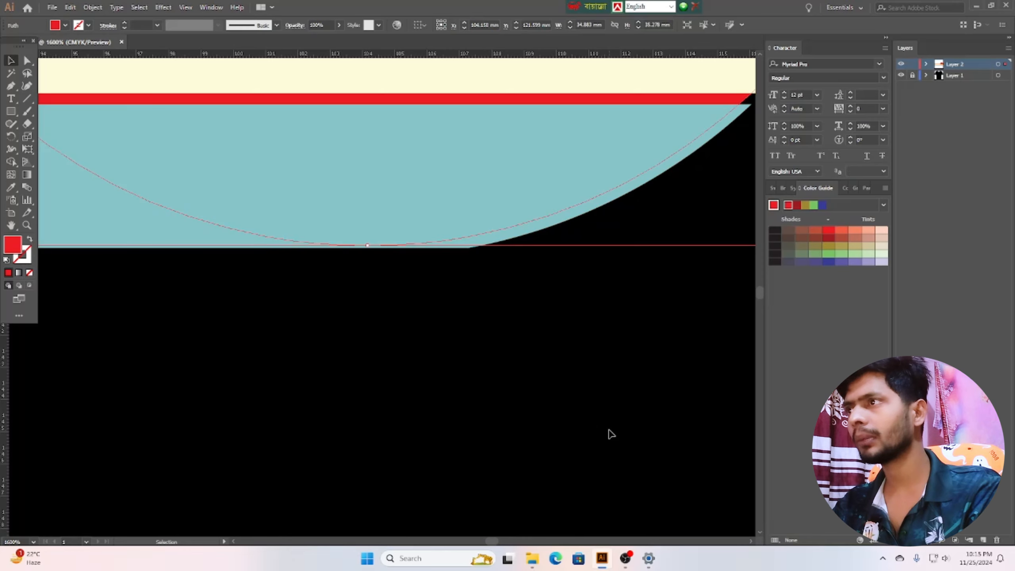
scroll(608, 431, up, 1)
scroll(611, 434, down, 3)
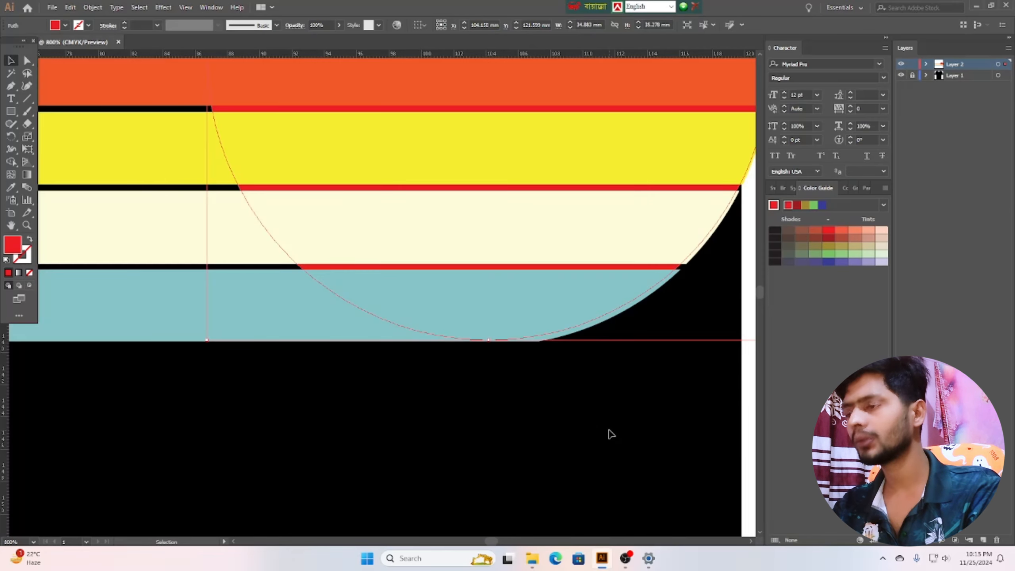
scroll(615, 438, down, 2)
click(710, 400)
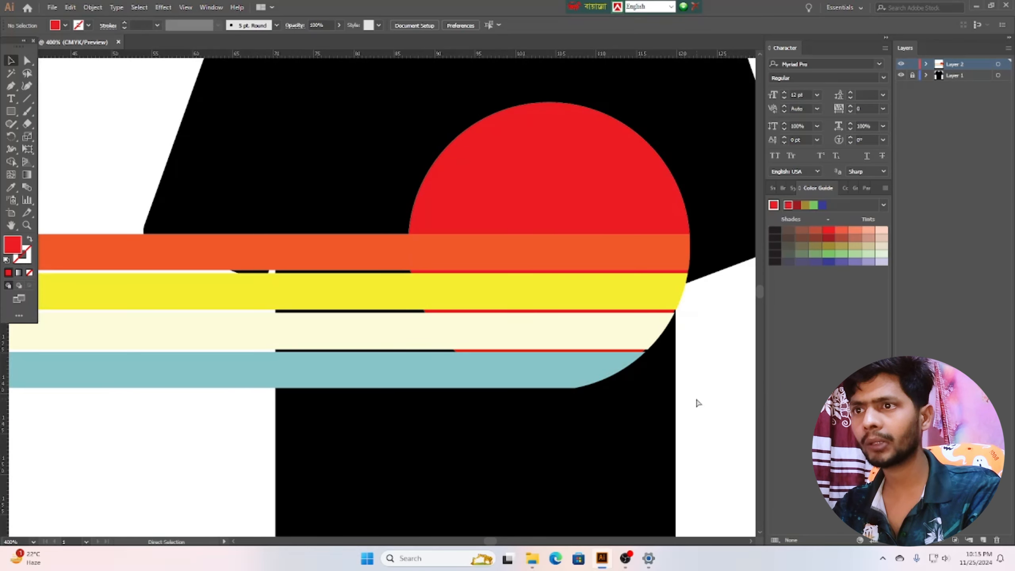
- Draw a tall red rectangle about 5.9 mm wide and 17.6 mm high on the blank artboard left of the shirt
scroll(699, 405, down, 3)
scroll(708, 396, up, 2)
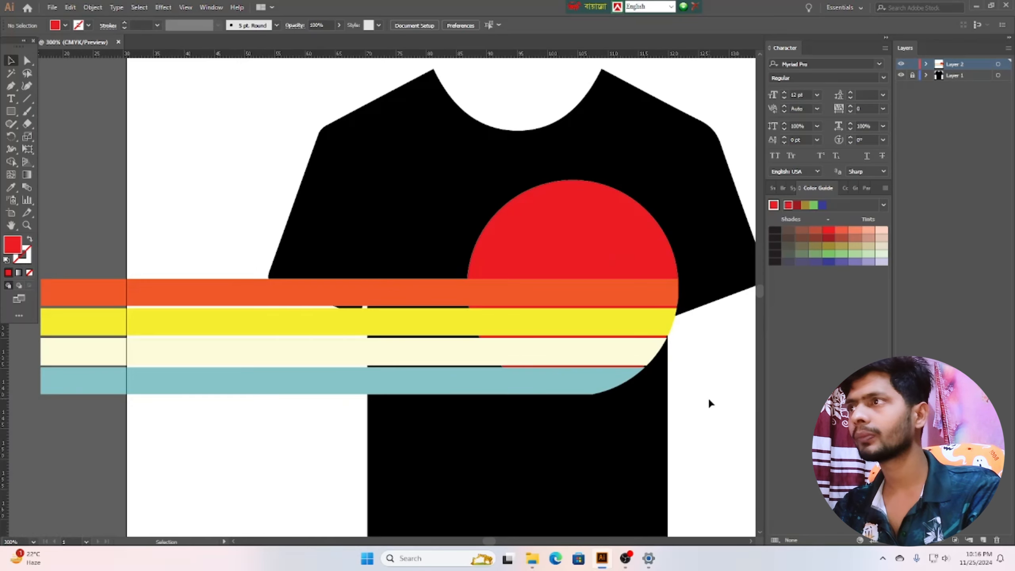
scroll(709, 401, down, 1)
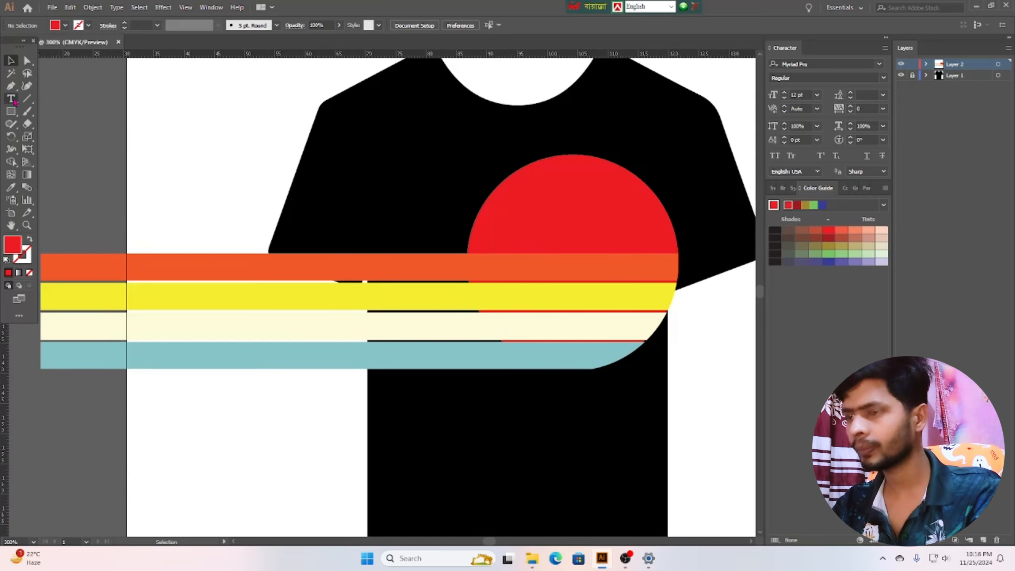
click(11, 113)
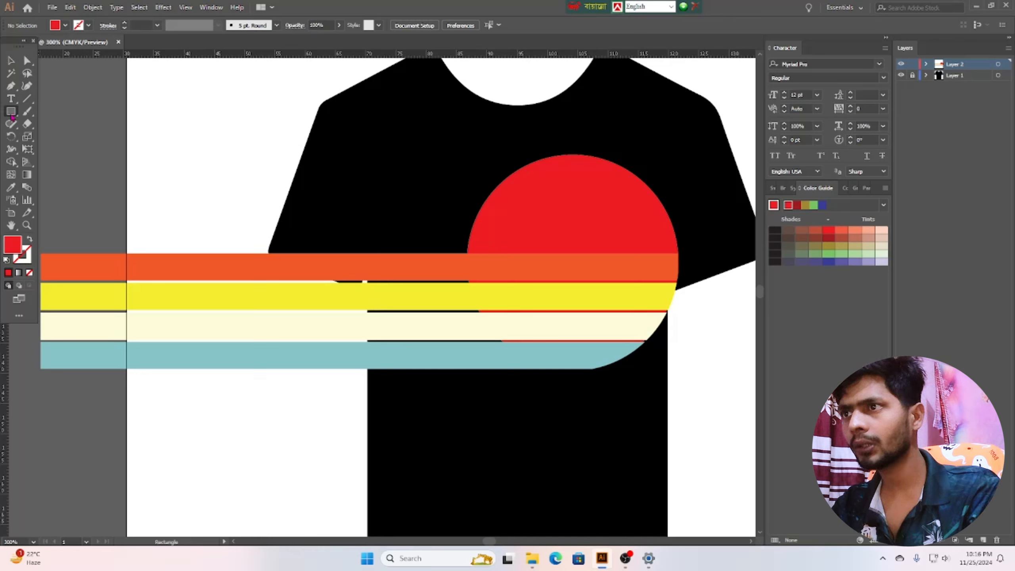
drag(154, 129, 190, 235)
click(11, 60)
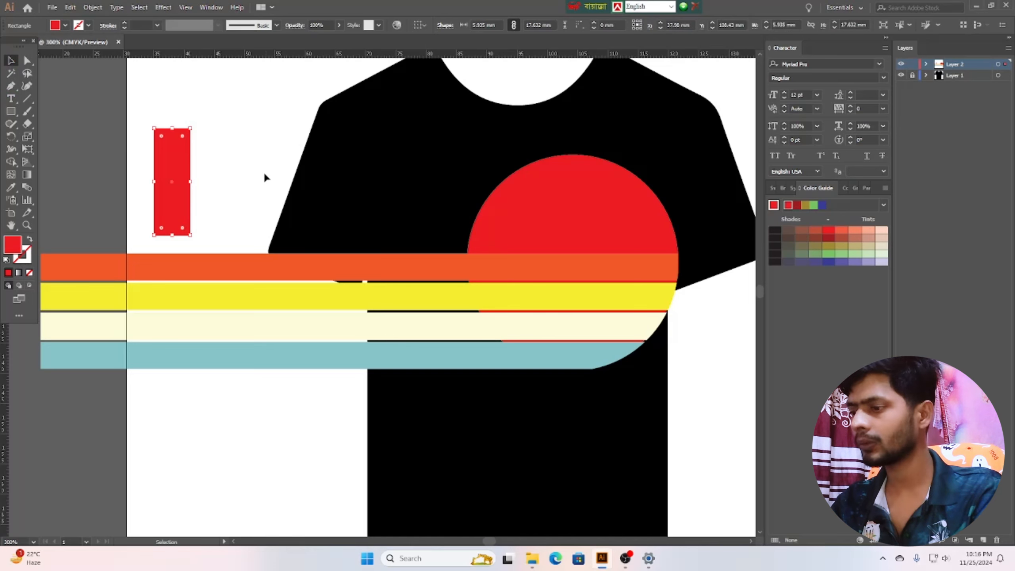
- Place the rectangle across the stripes against the shirt body's left edge and extend it above and below them to about 23.5 mm high
click(192, 186)
drag(189, 181, 344, 319)
drag(352, 263, 351, 242)
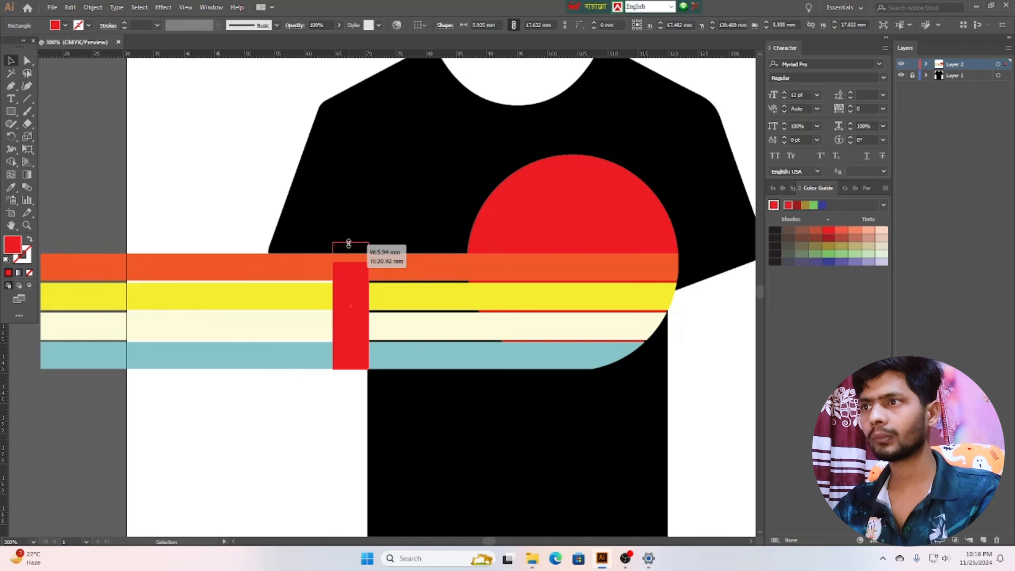
click(74, 128)
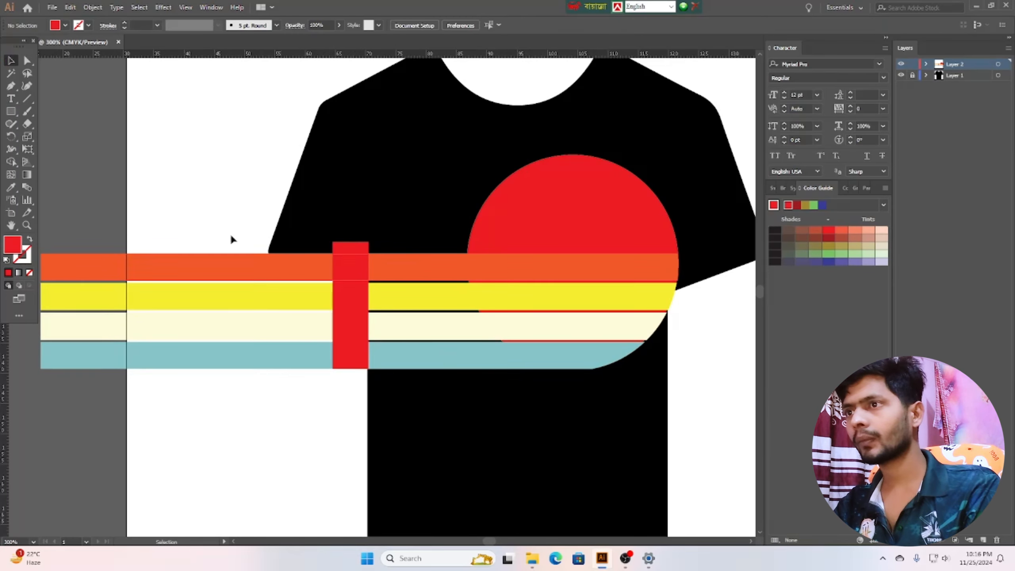
click(359, 353)
drag(350, 368, 350, 384)
click(72, 156)
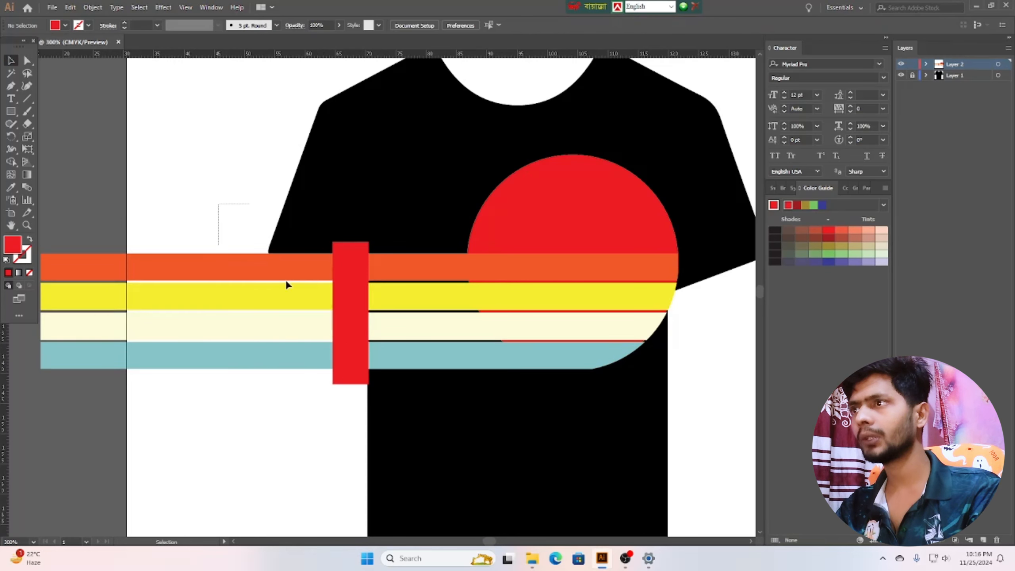
- Remove the rectangle and the stripe parts left of the shirt body with the Shape Builder
drag(286, 284, 404, 414)
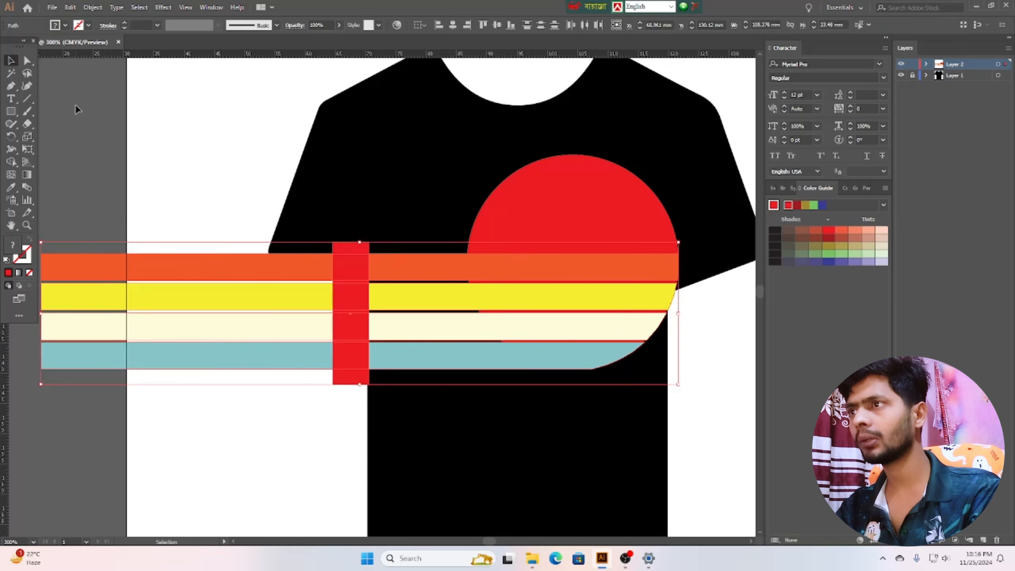
click(11, 161)
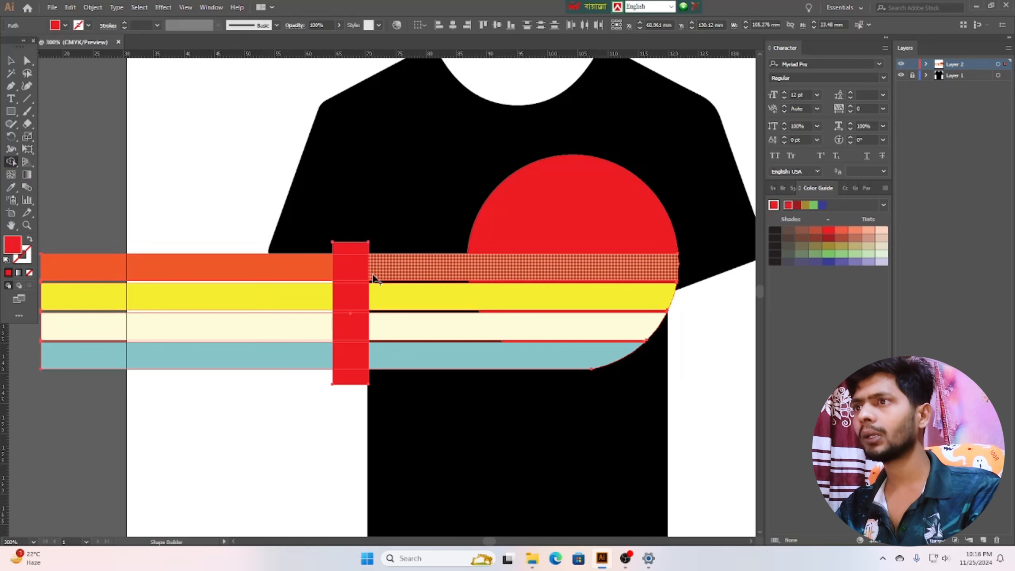
mouse_move(239, 181)
mouse_down()
mouse_move(289, 395)
mouse_move(331, 420)
mouse_move(347, 373)
mouse_move(352, 224)
mouse_up()
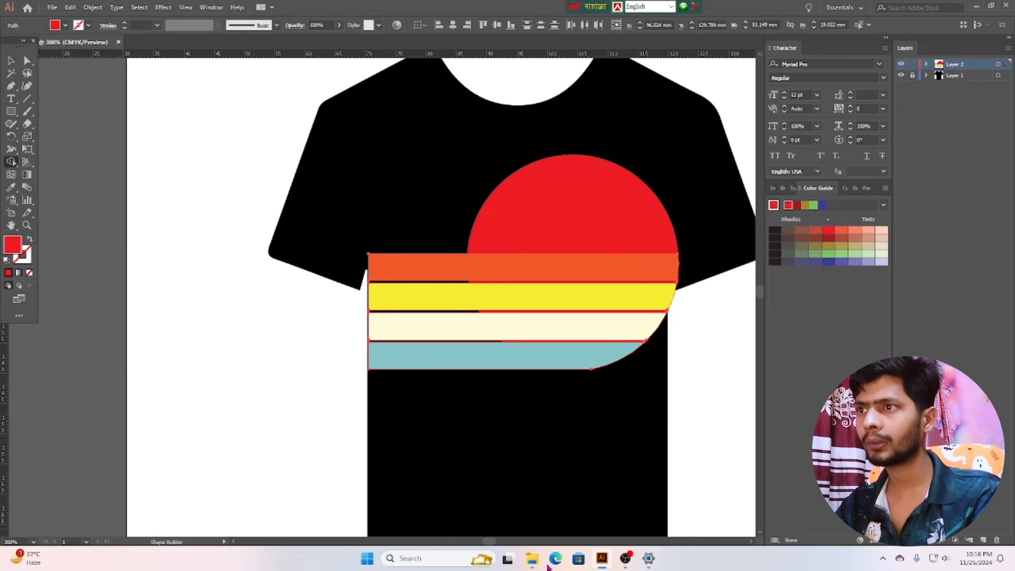
key(v)
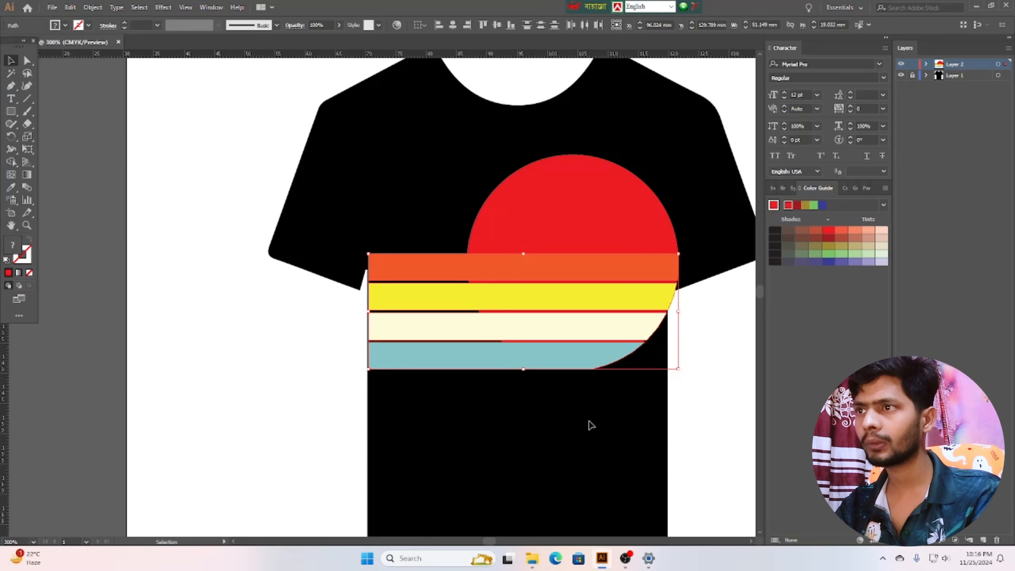
click(750, 450)
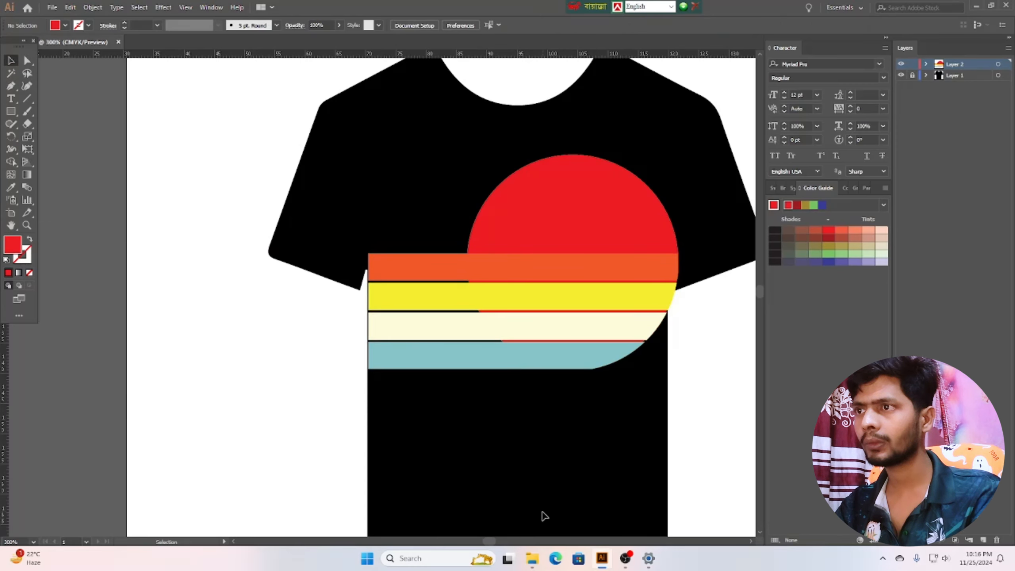
scroll(571, 462, down, 1)
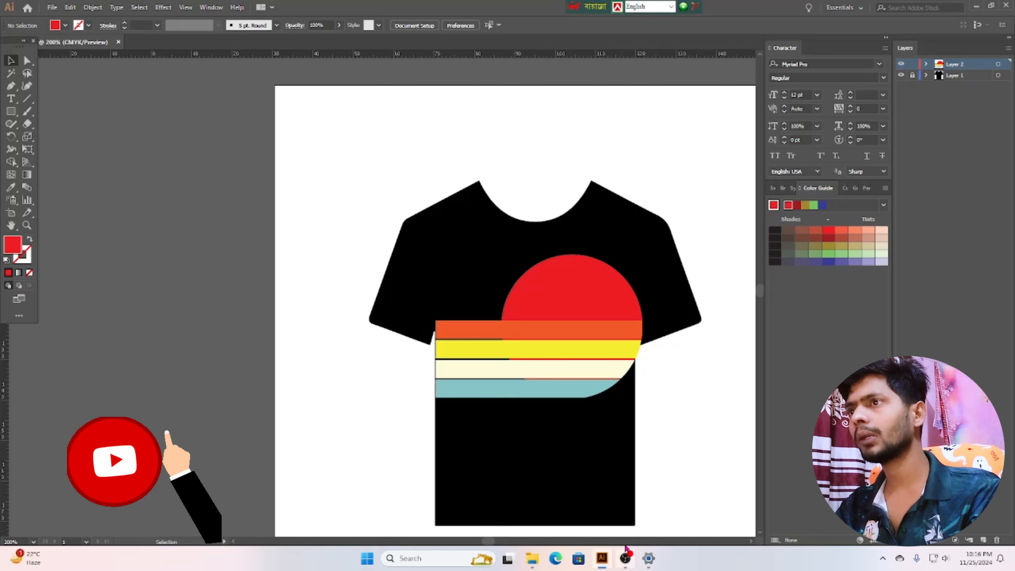
scroll(702, 410, down, 1)
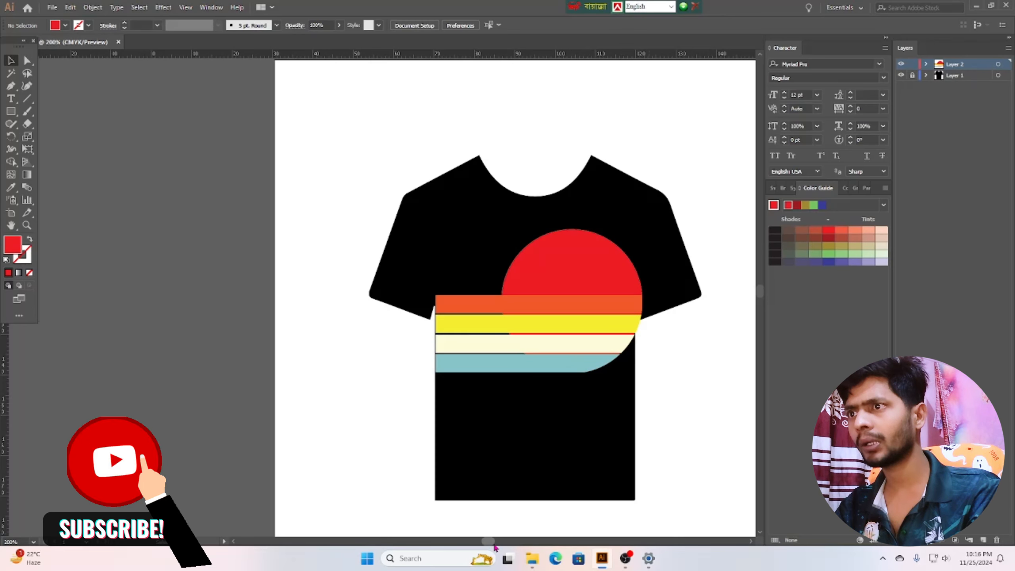
scroll(489, 545, right, 5)
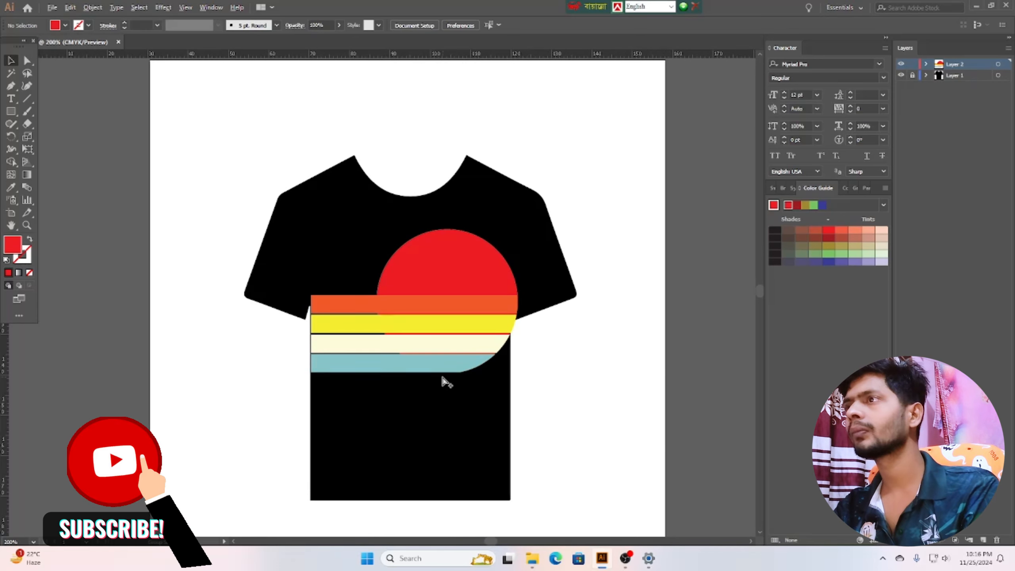
key(ctrl+minus)
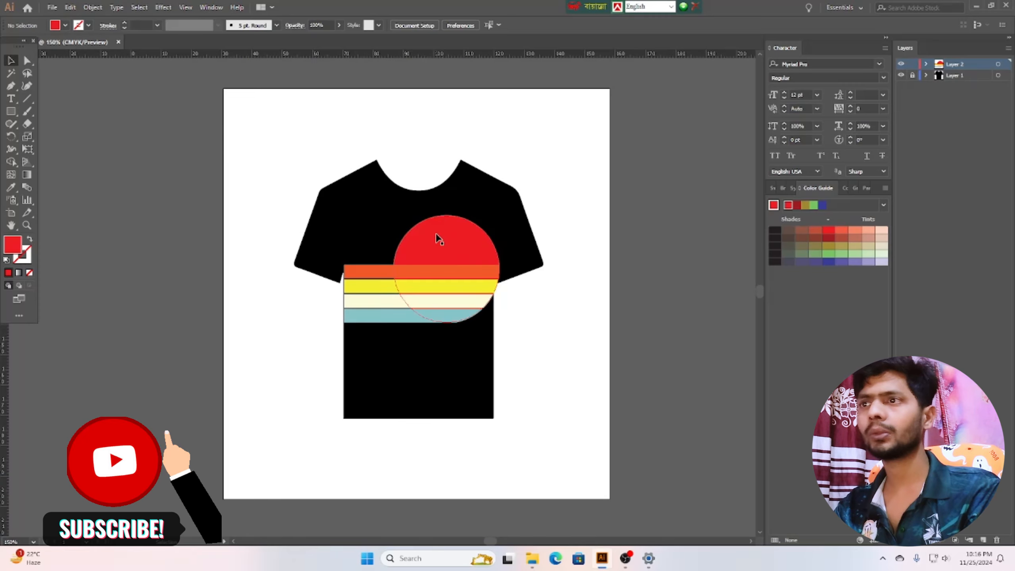
click(441, 255)
click(559, 385)
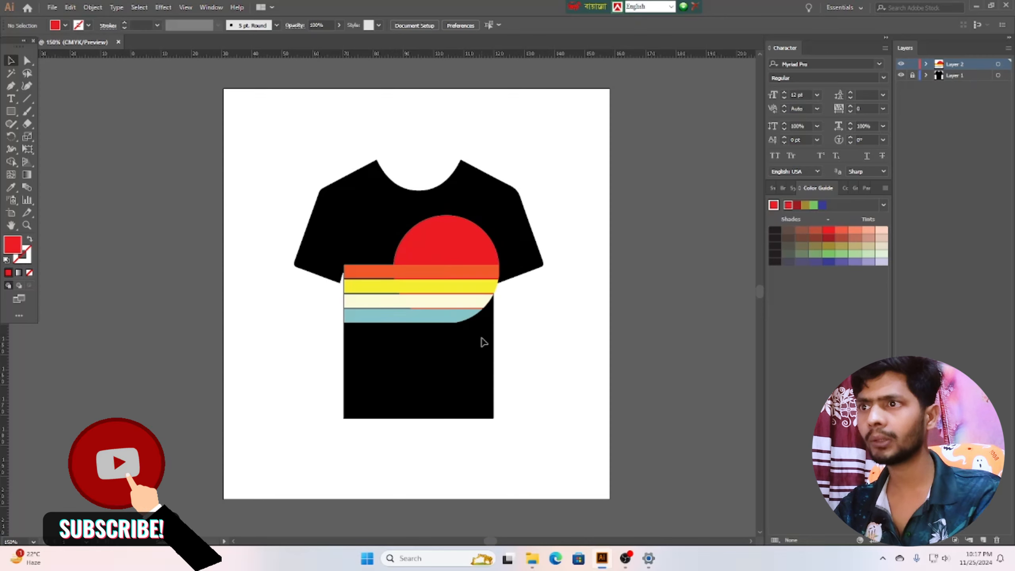
click(625, 558)
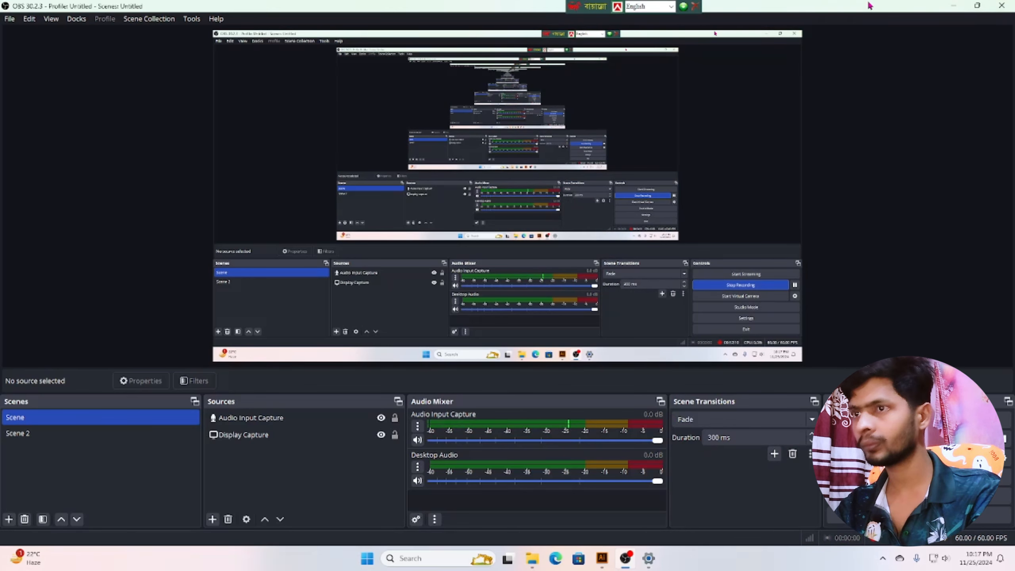
click(952, 7)
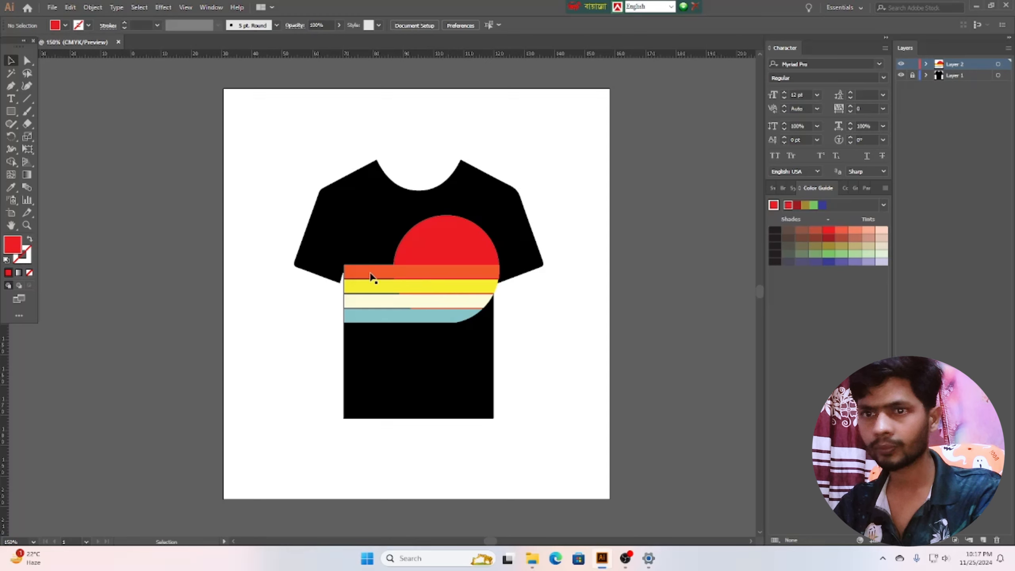
drag(278, 236, 396, 349)
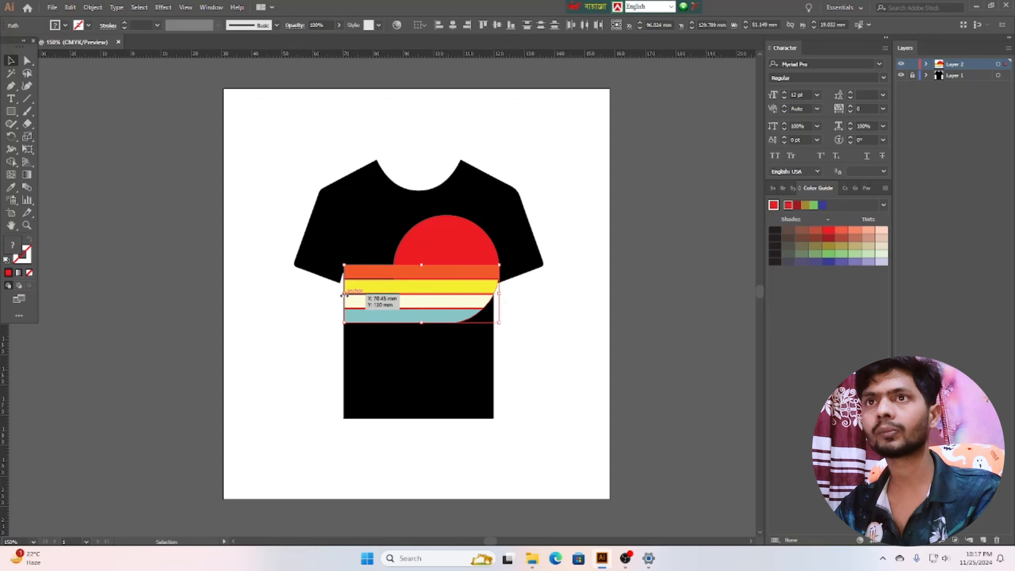
drag(343, 295, 294, 298)
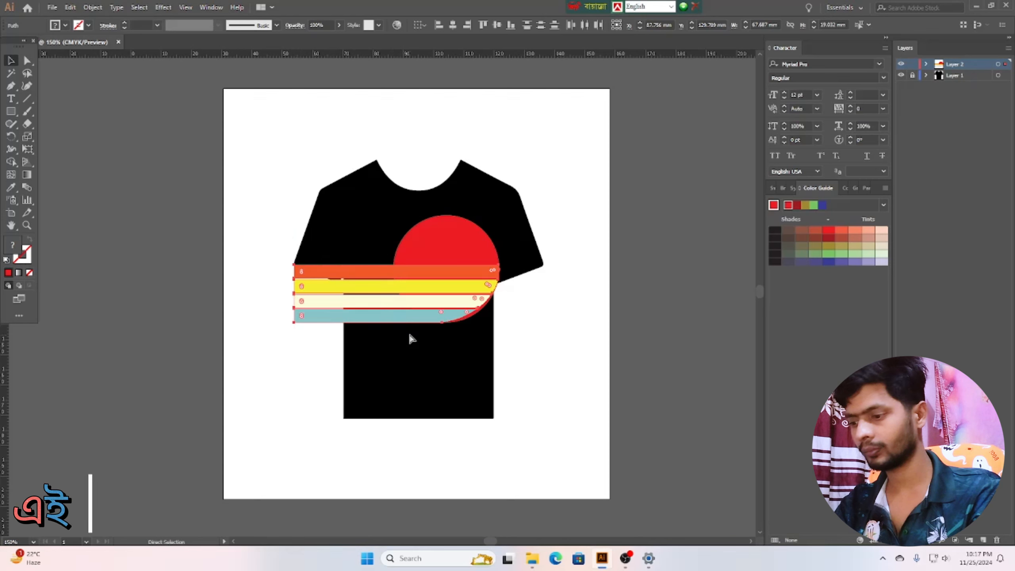
key(ctrl+z)
click(560, 335)
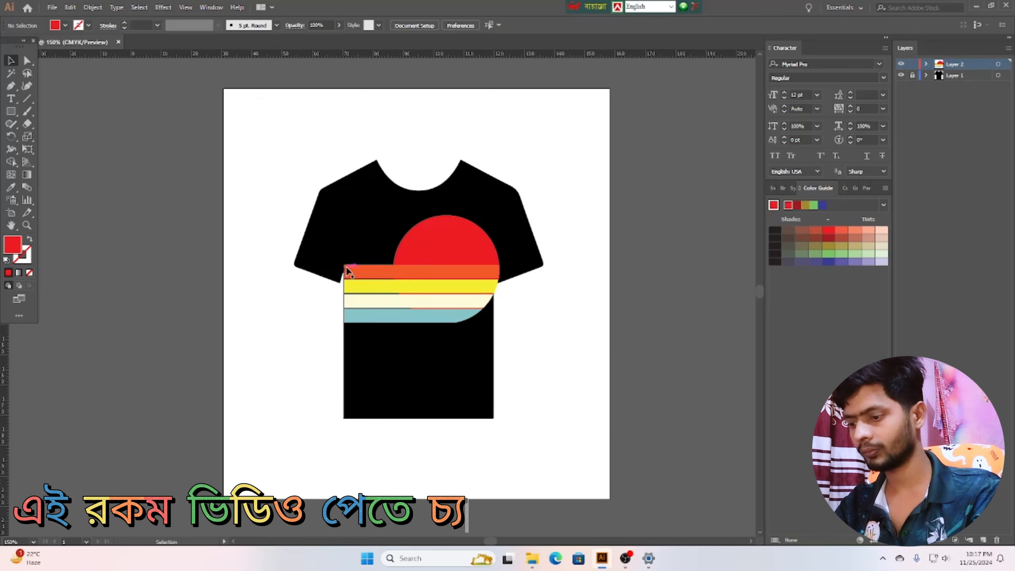
- Stretch the four stripes slightly outward at their left ends to a width of about 51.3 mm
click(351, 321)
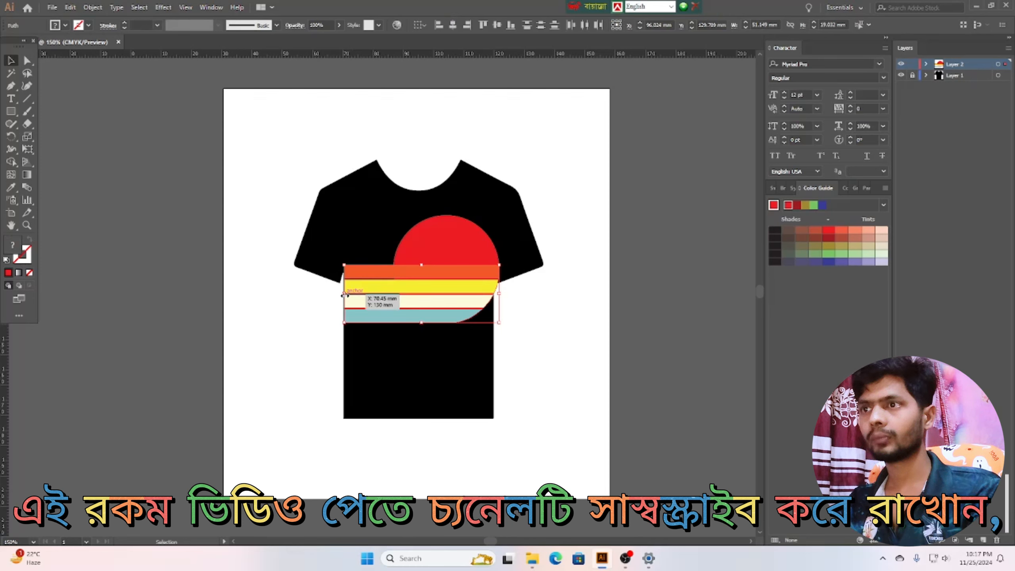
mouse_move(343, 295)
mouse_down()
mouse_move(321, 298)
mouse_move(344, 302)
mouse_up()
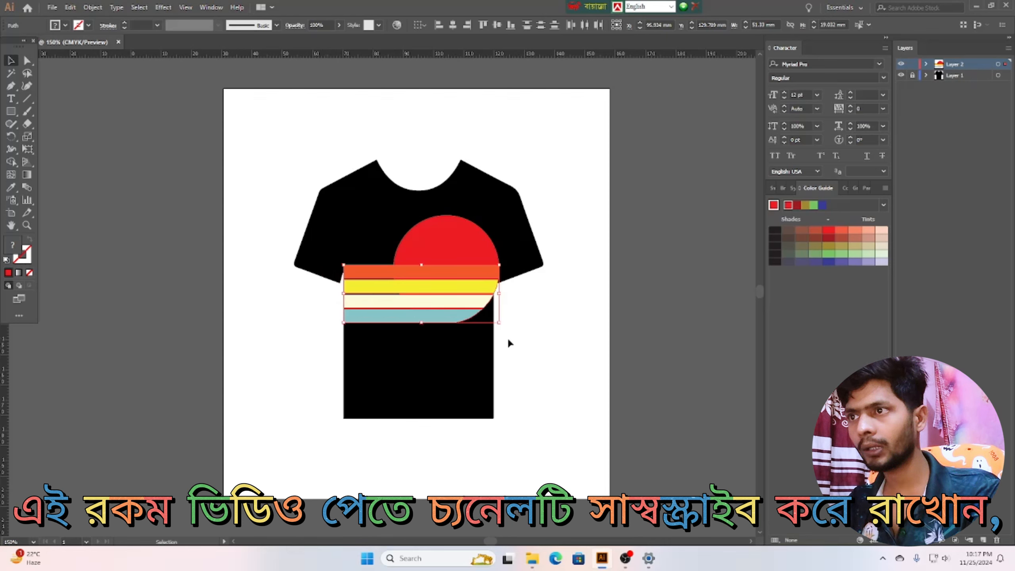
click(531, 361)
click(448, 238)
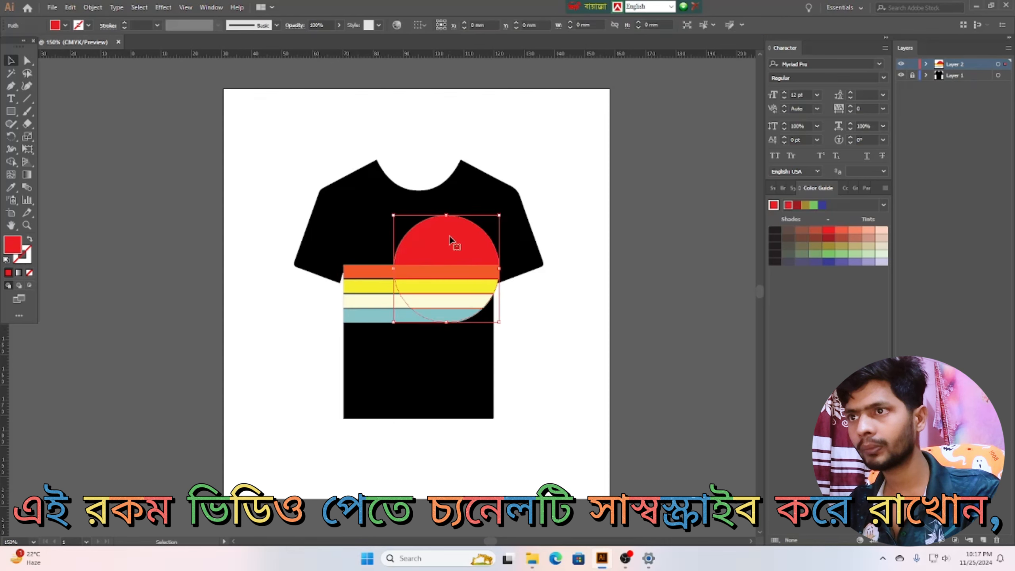
drag(450, 238, 555, 185)
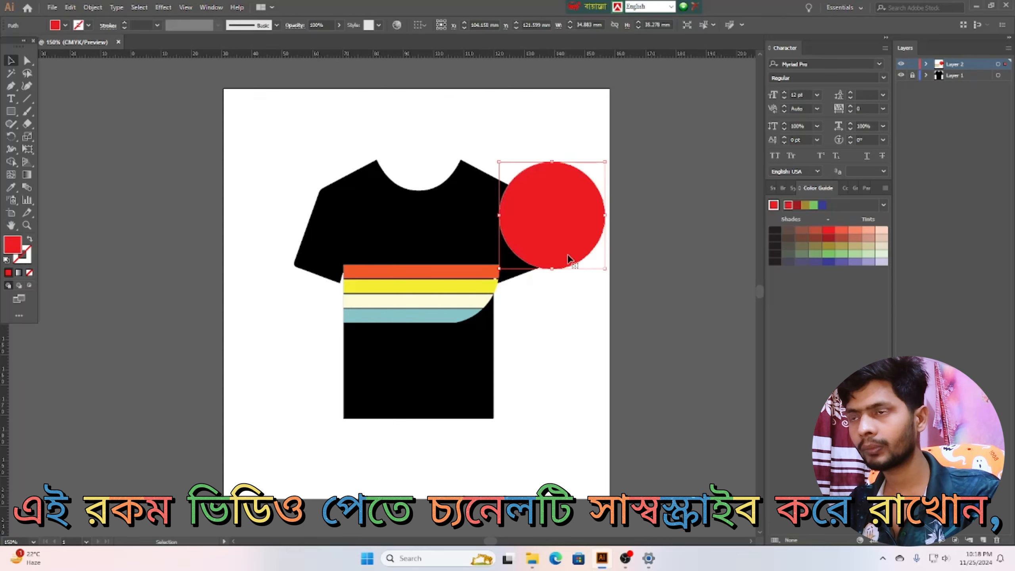
click(270, 300)
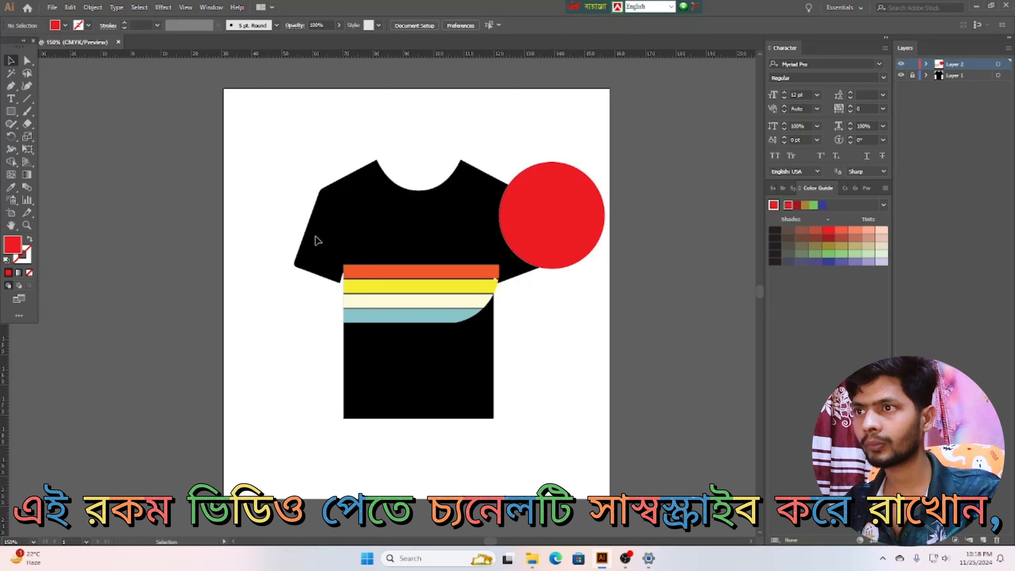
drag(317, 238, 379, 345)
drag(346, 294, 281, 295)
click(567, 346)
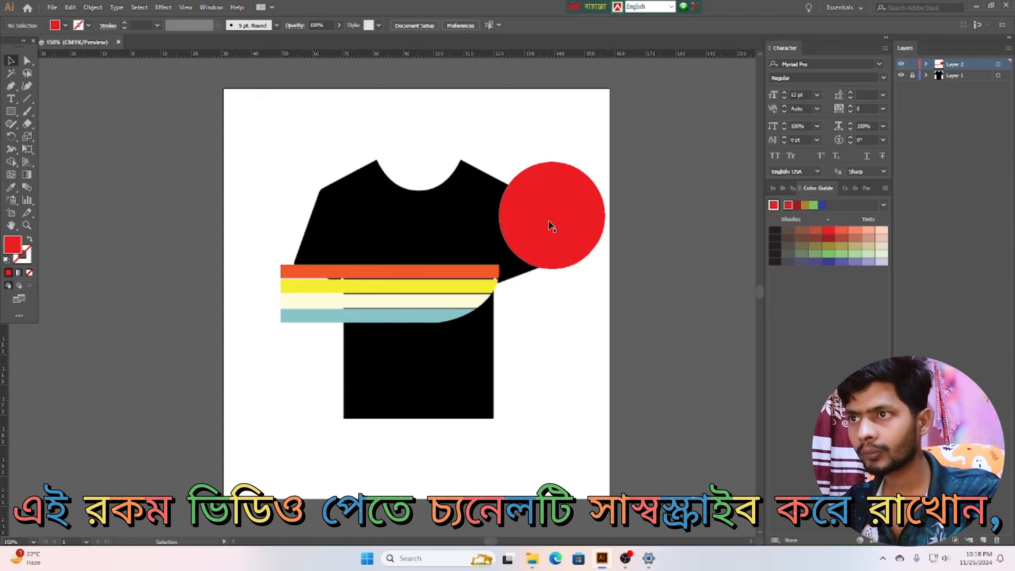
drag(565, 216, 450, 267)
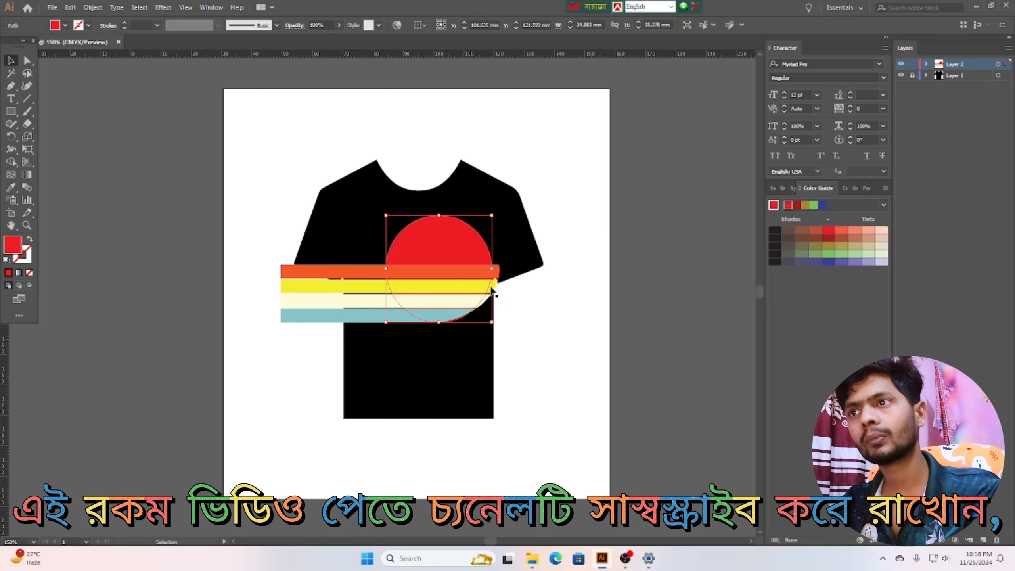
click(558, 342)
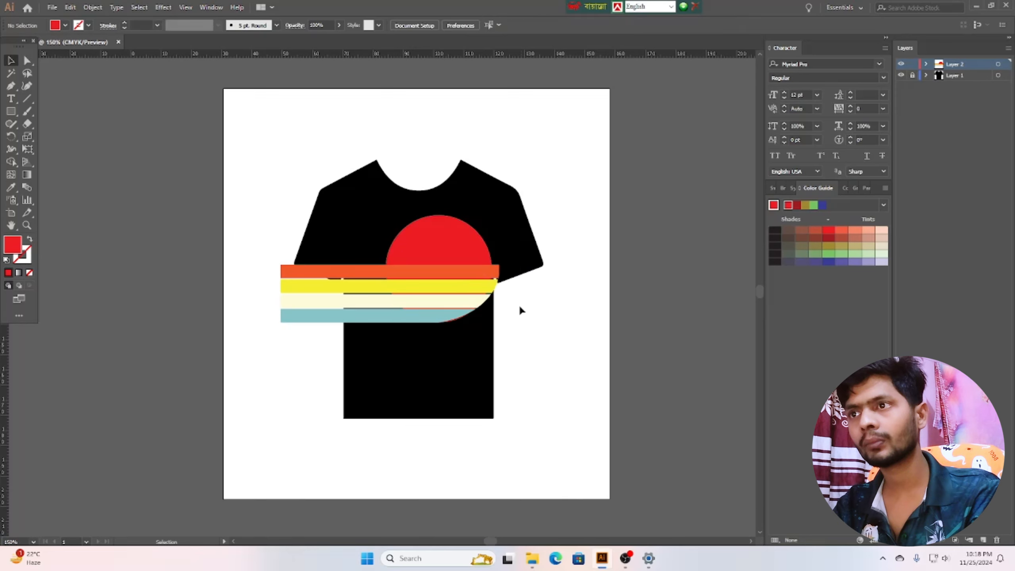
click(449, 248)
click(566, 345)
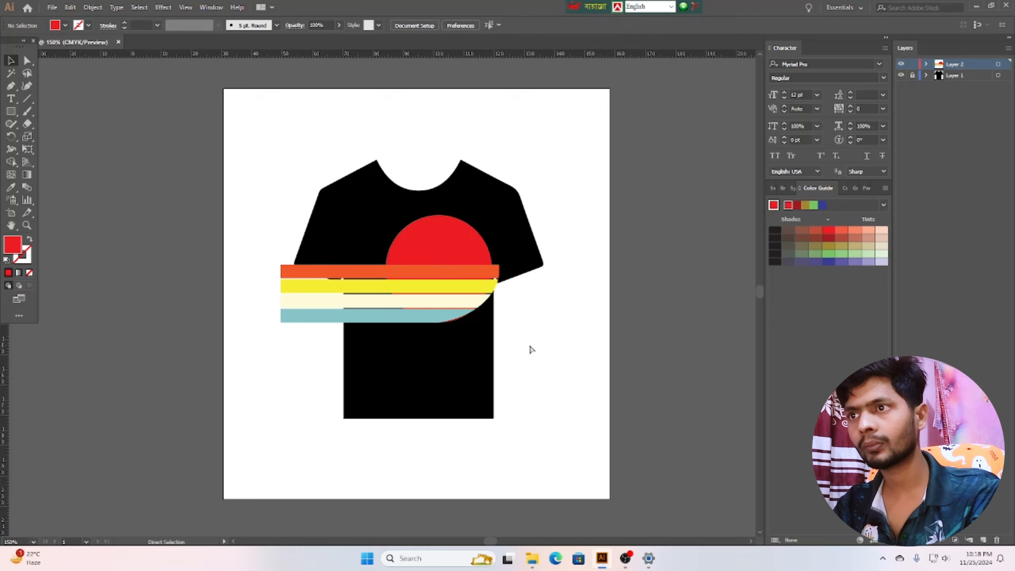
key(ctrl+z)
key(ctrl+shift+z)
key(ctrl+shift+z)
key(ctrl+shift+z)
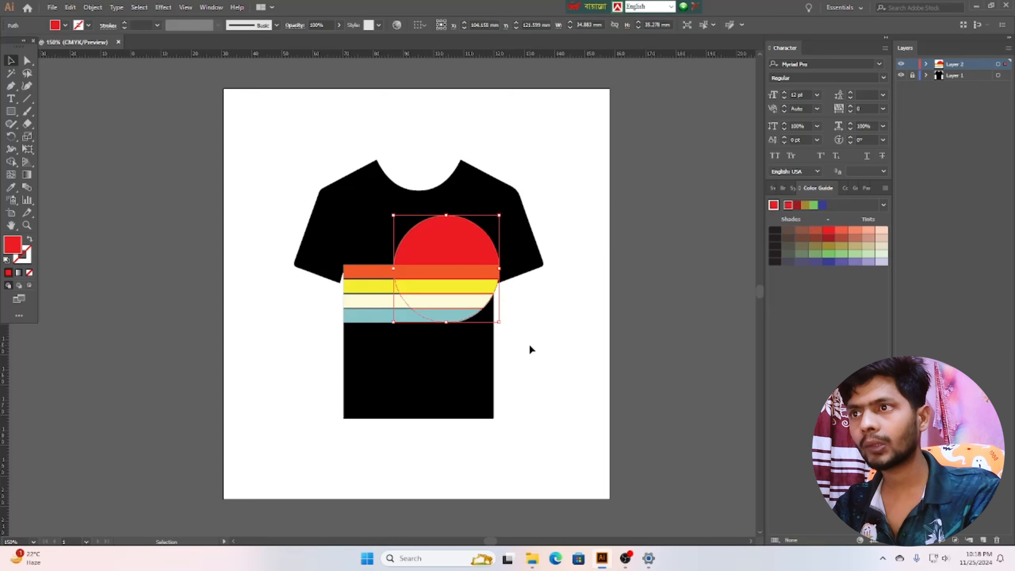
click(560, 338)
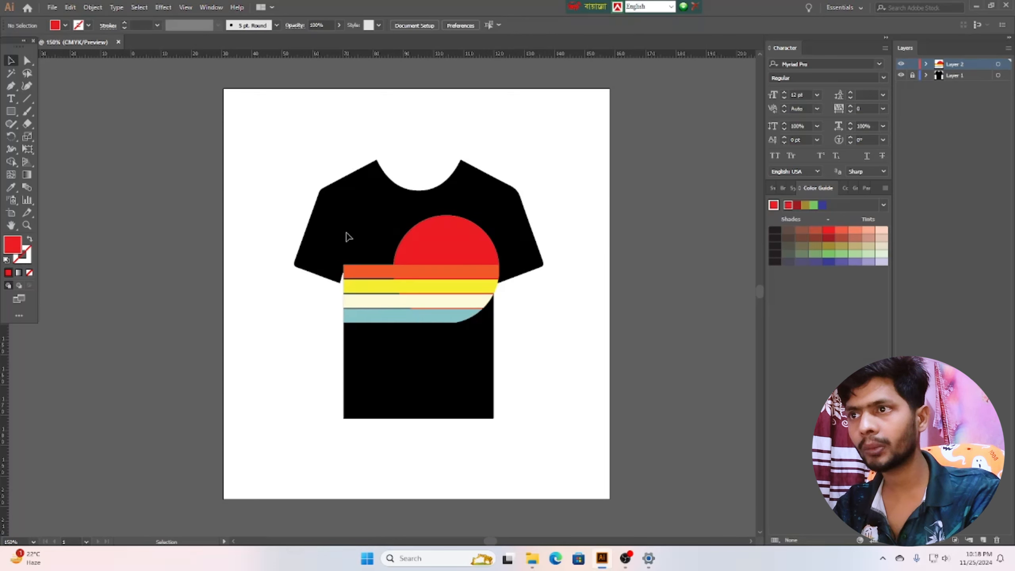
- Scale the circle and stripes together down to about 32.7 by 21.8 mm and center them on the shirt body
drag(347, 232, 499, 322)
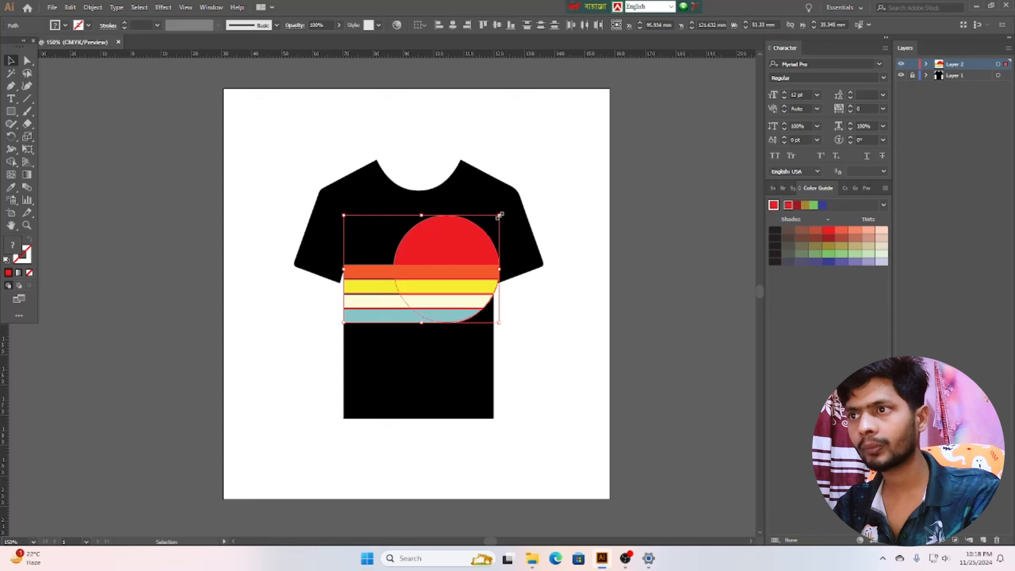
drag(500, 215, 443, 256)
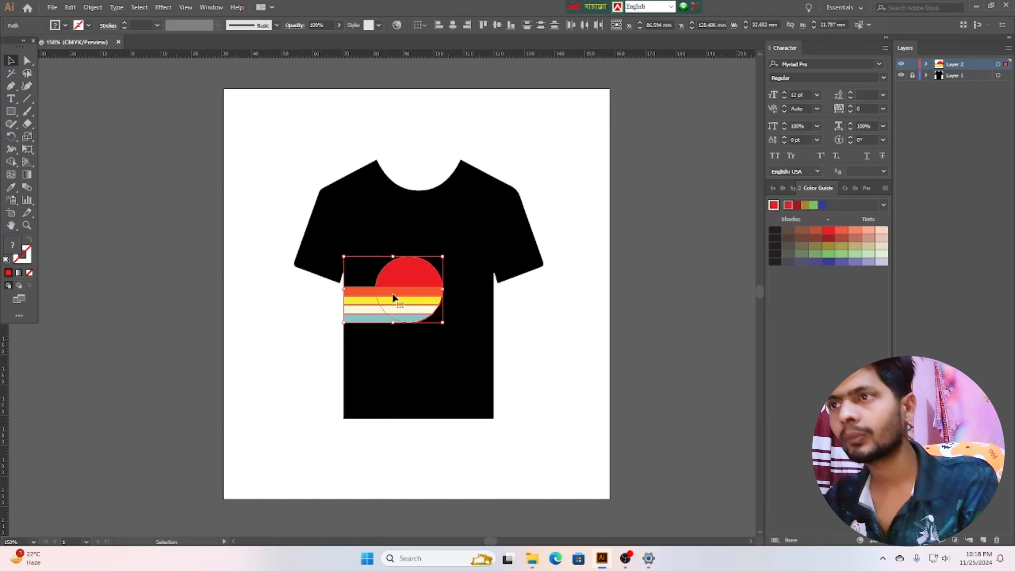
drag(400, 281, 427, 278)
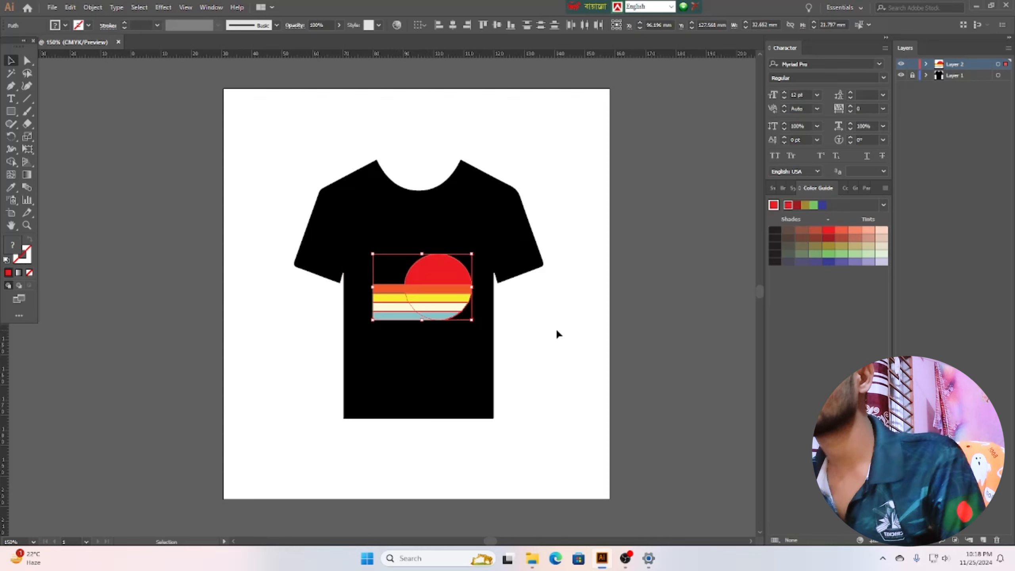
click(556, 331)
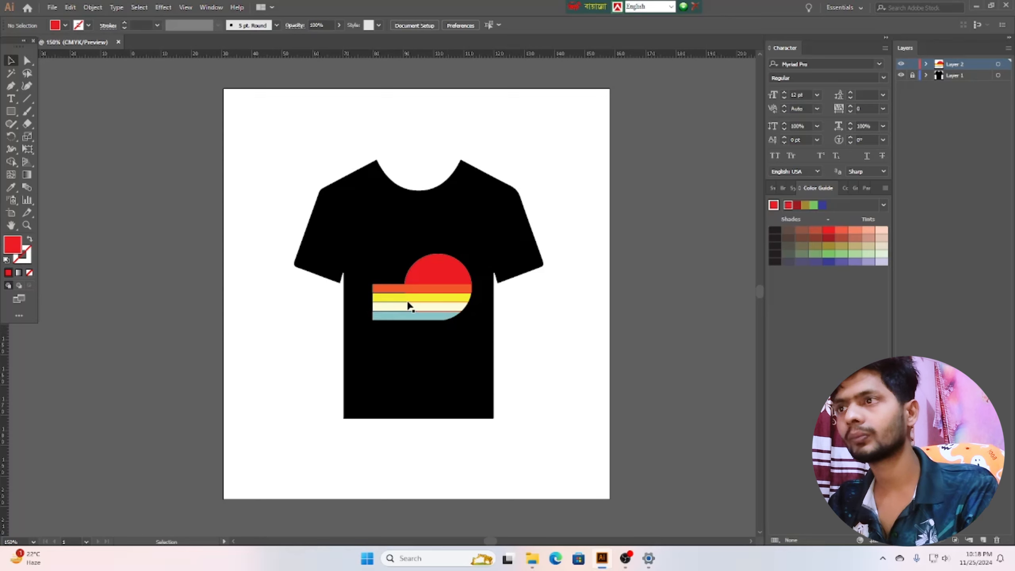
- Stretch the four stripes leftward past the shirt body's left edge to about 47.9 mm wide
scroll(412, 322, up, 3)
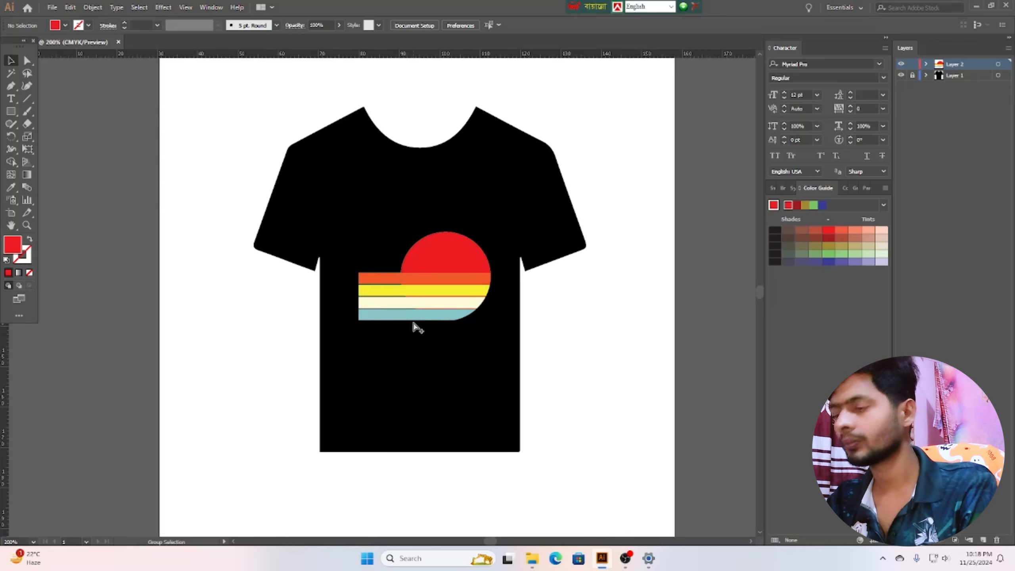
scroll(417, 334, up, 2)
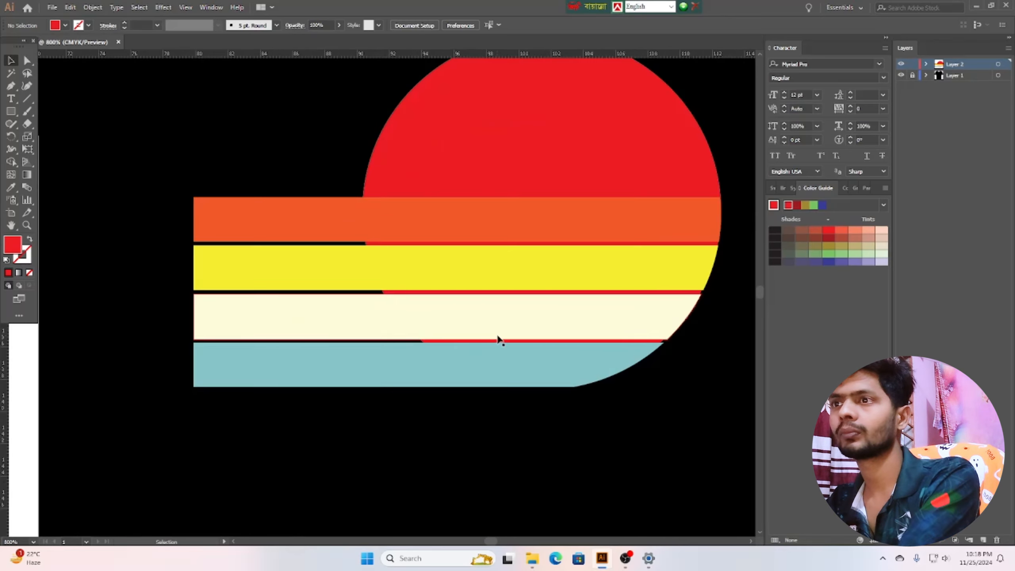
scroll(496, 340, down, 2)
scroll(497, 337, up, 1)
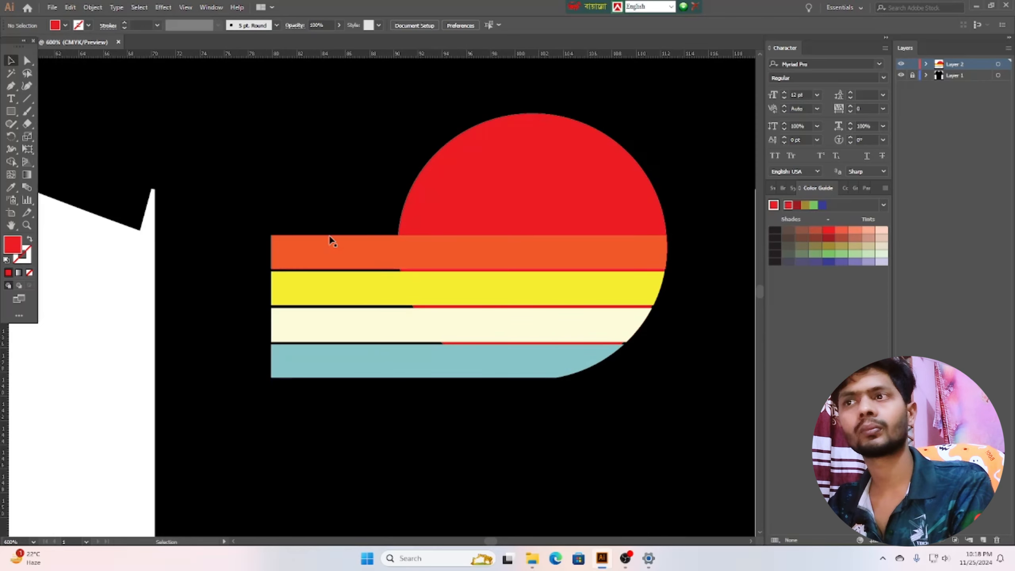
drag(238, 208, 337, 447)
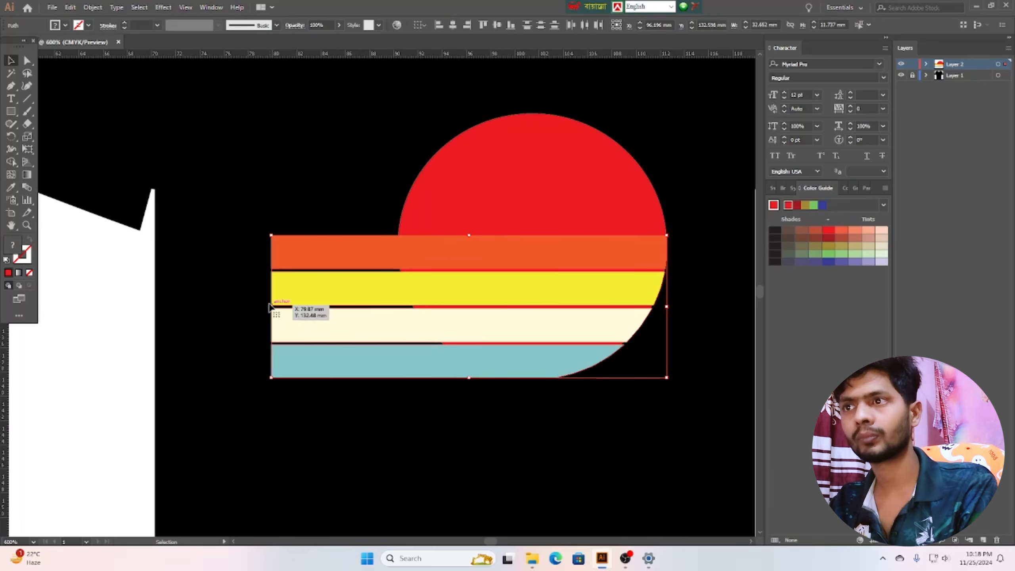
drag(270, 308, 87, 310)
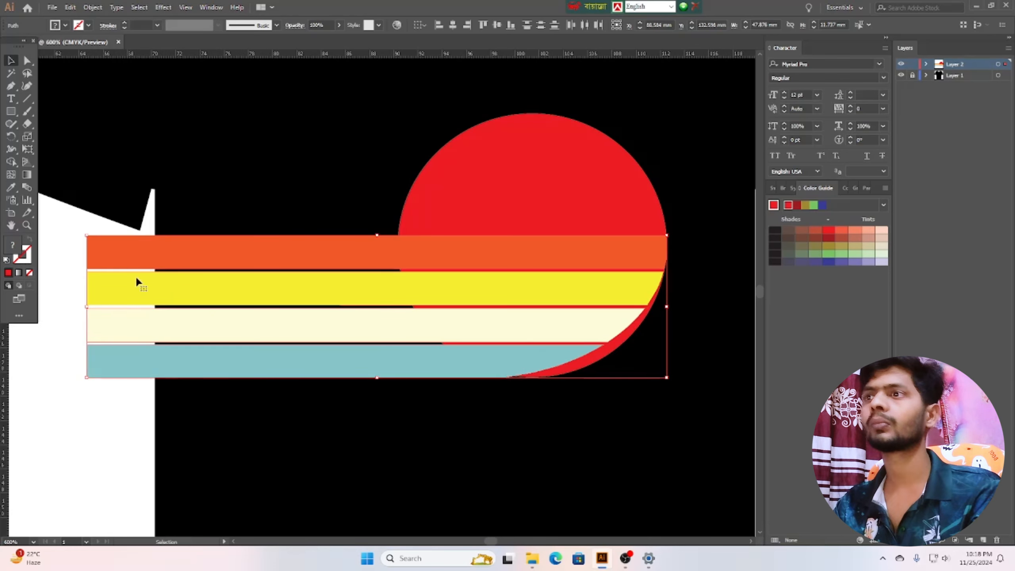
- Shift the stripes right until they extend past the circle's right side, and lengthen them leftward to about 49.8 mm
key(Right)
key(Right)
key(Right)
key(Right)
key(Right)
key(Right)
key(Right)
key(Right)
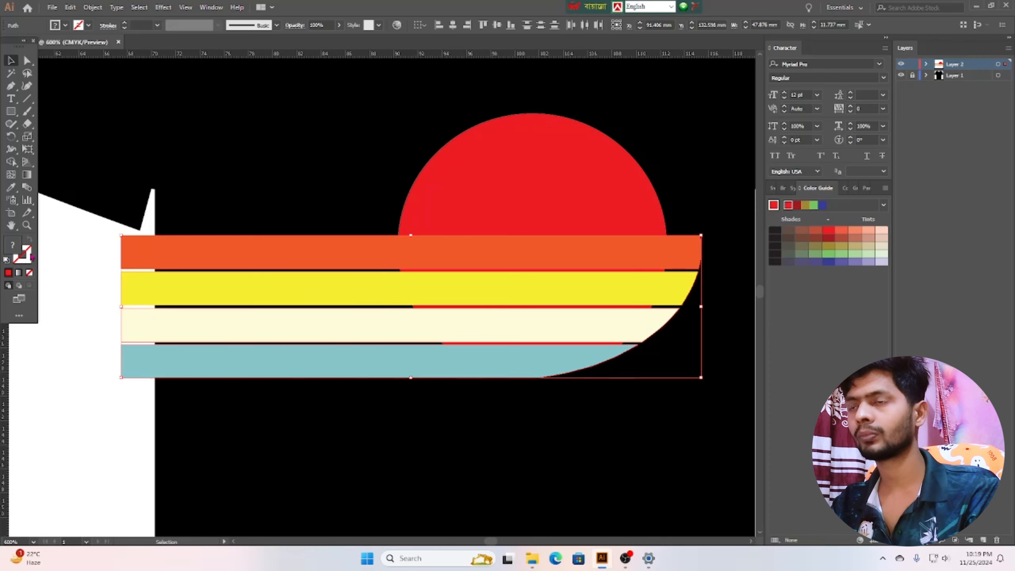
drag(119, 306, 98, 306)
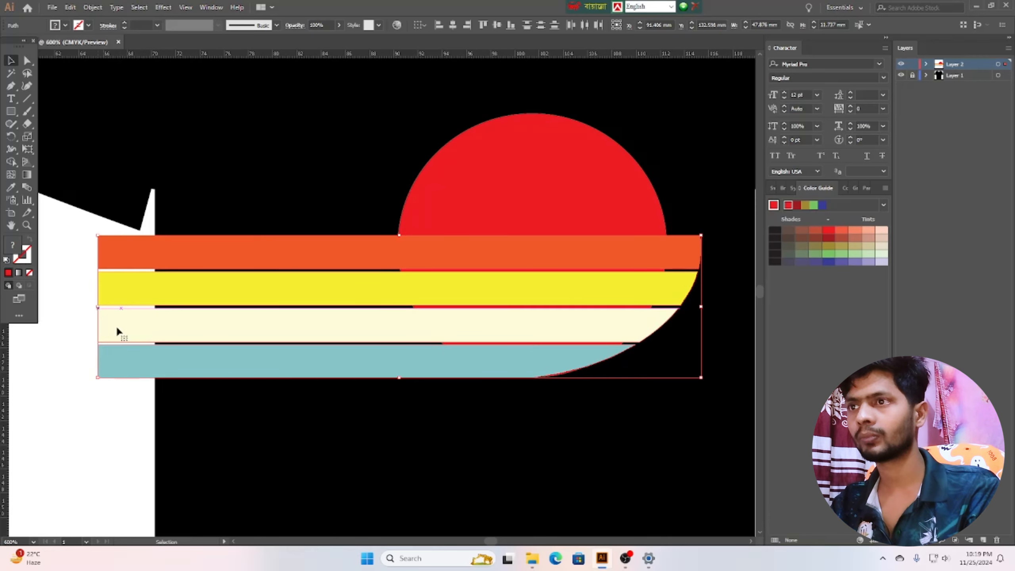
key(Right)
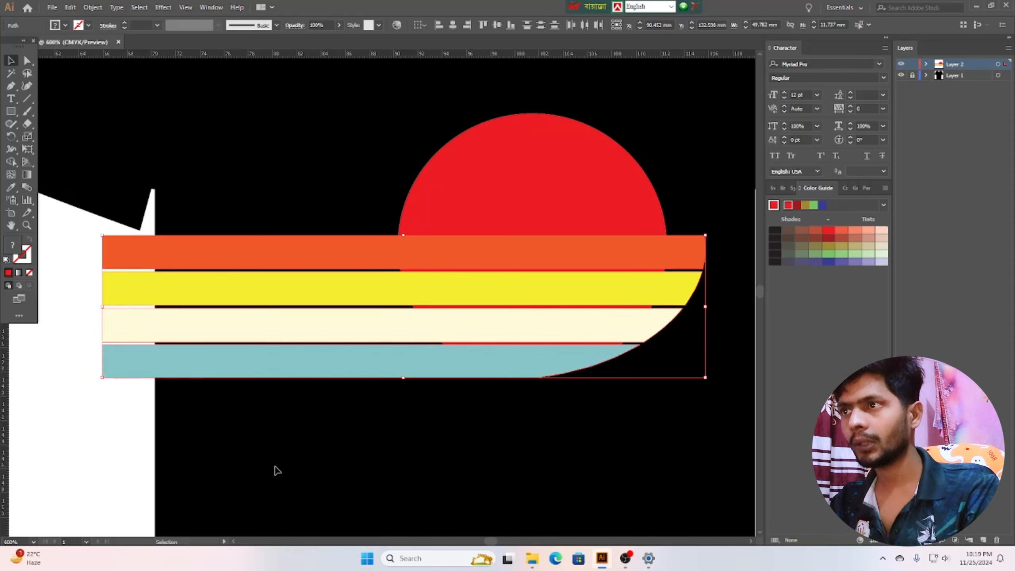
click(317, 170)
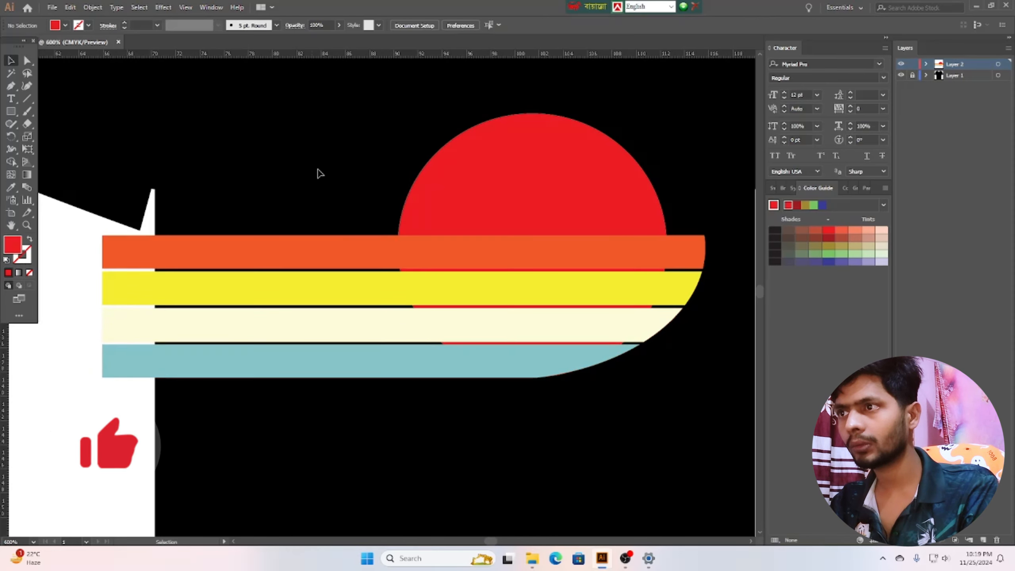
- Remove the stripe parts outside the circle's right edge with the Shape Builder
drag(384, 137, 719, 415)
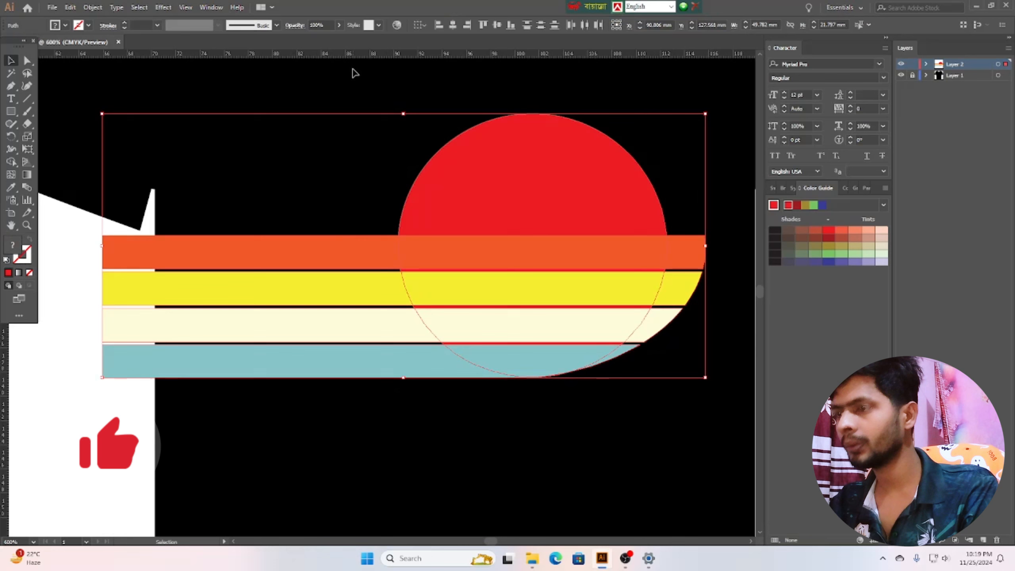
click(12, 163)
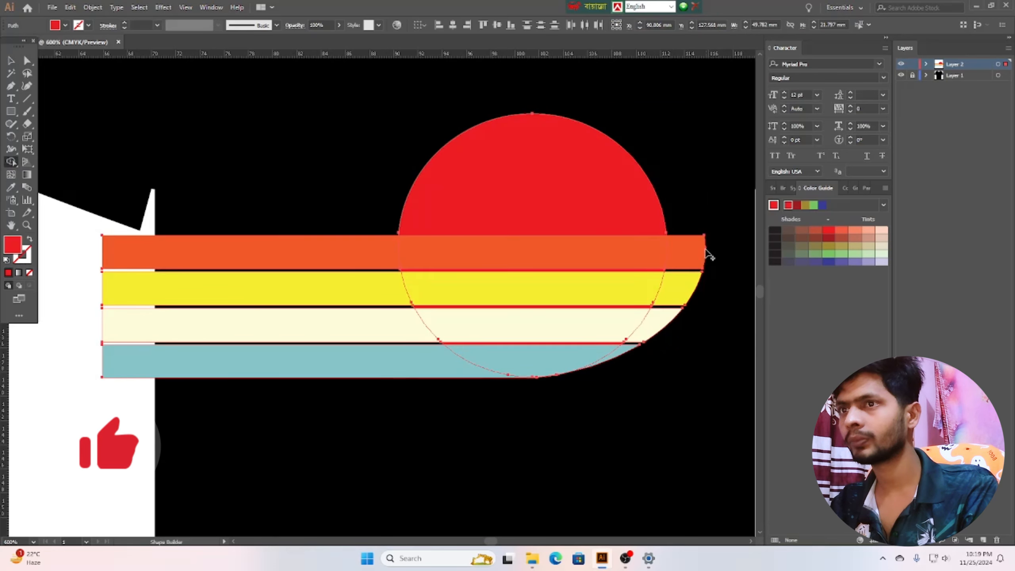
mouse_move(695, 242)
mouse_down()
mouse_move(685, 279)
mouse_move(627, 353)
mouse_up()
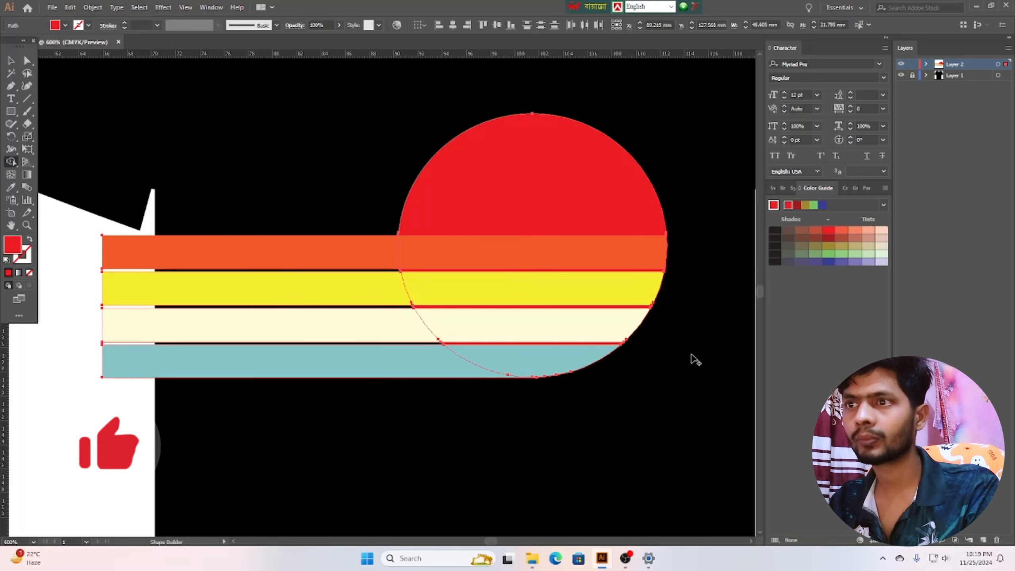
click(9, 61)
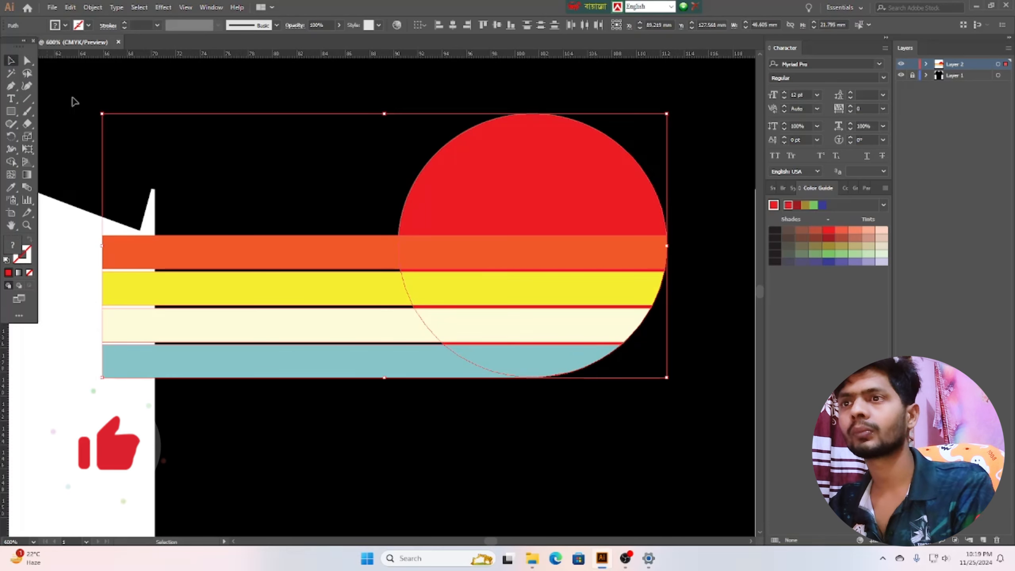
click(641, 386)
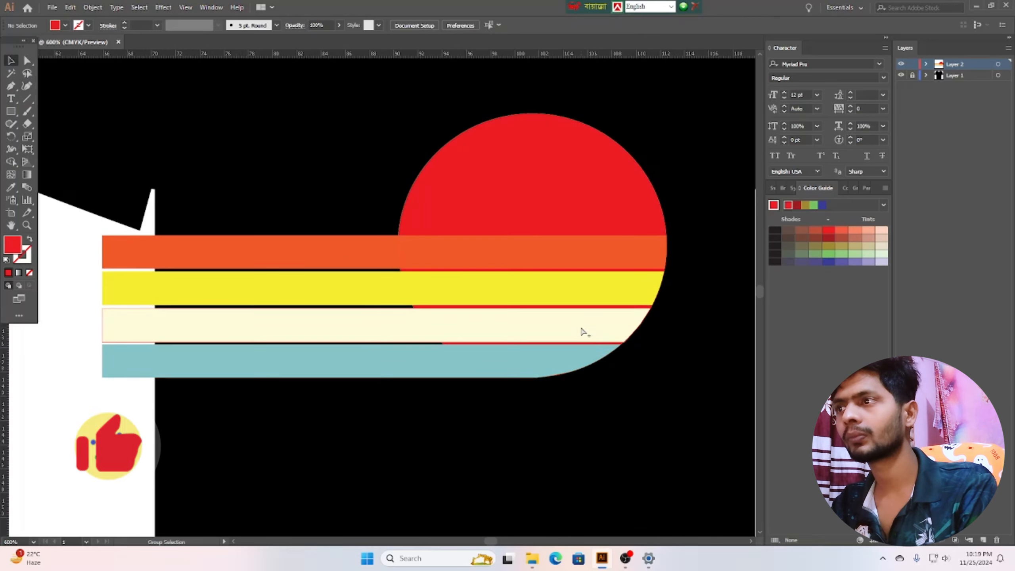
scroll(579, 333, down, 1)
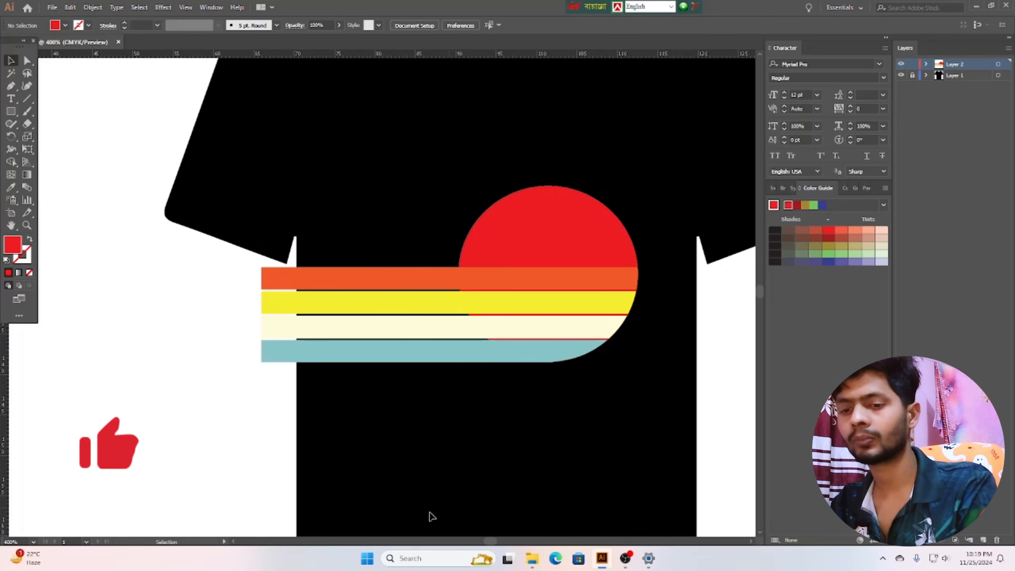
- Place the silhouette images 3 and the one starting 1000_F_116051736 from Downloads, and delete the latter from the canvas
mouse_move(485, 544)
mouse_down()
mouse_move(504, 545)
mouse_move(469, 545)
mouse_move(489, 546)
mouse_up()
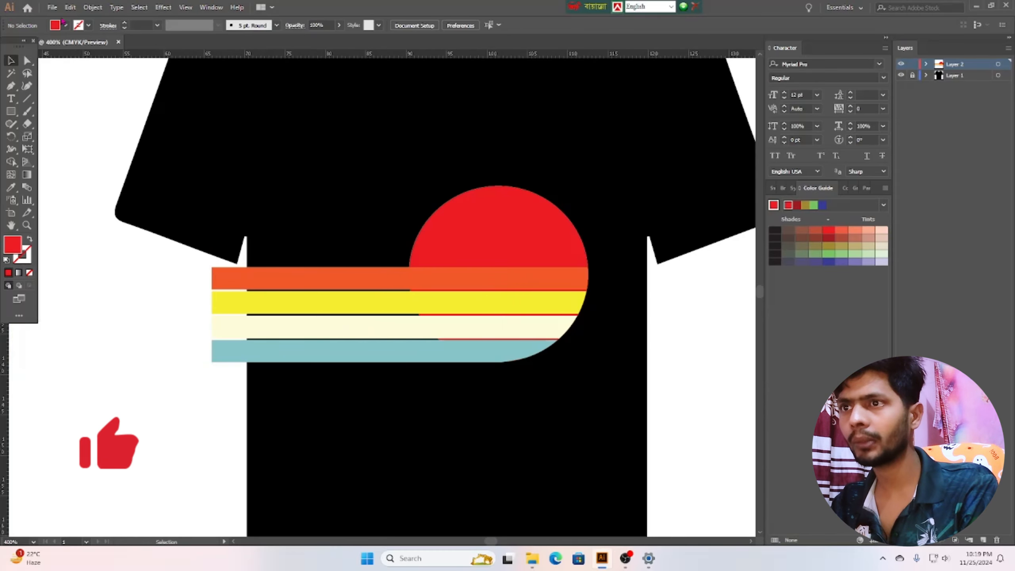
click(52, 7)
click(76, 181)
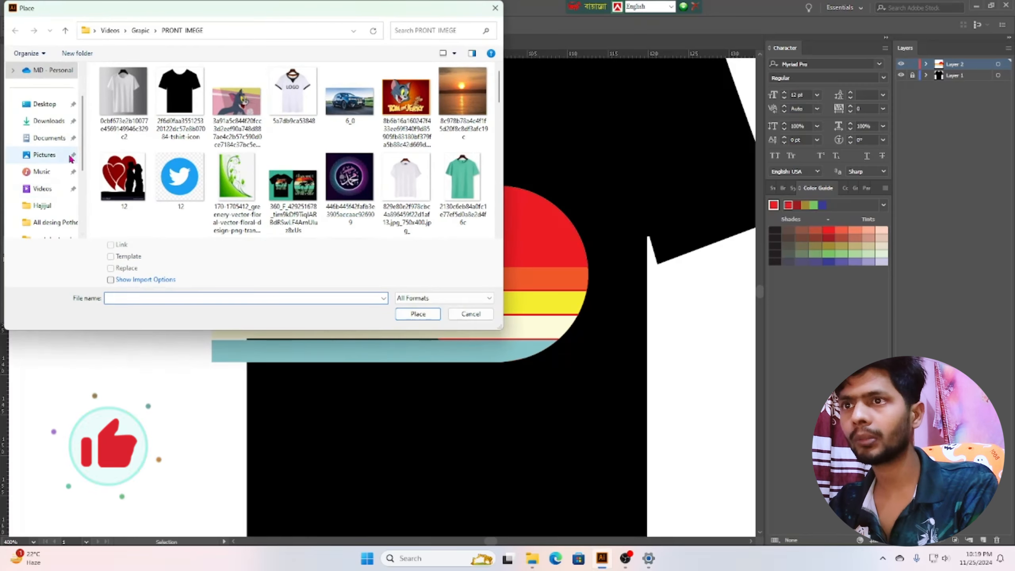
click(49, 121)
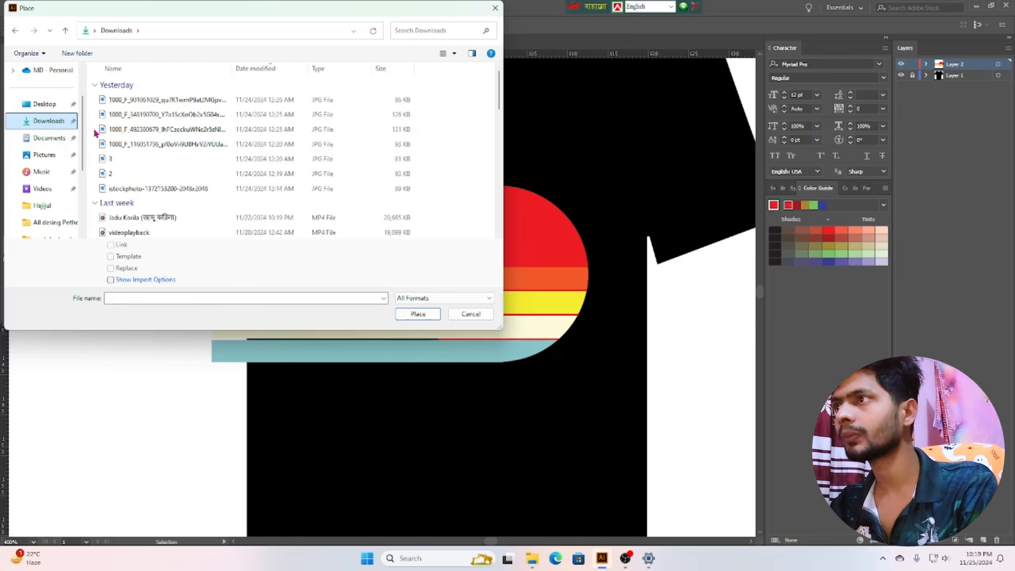
drag(95, 126, 136, 152)
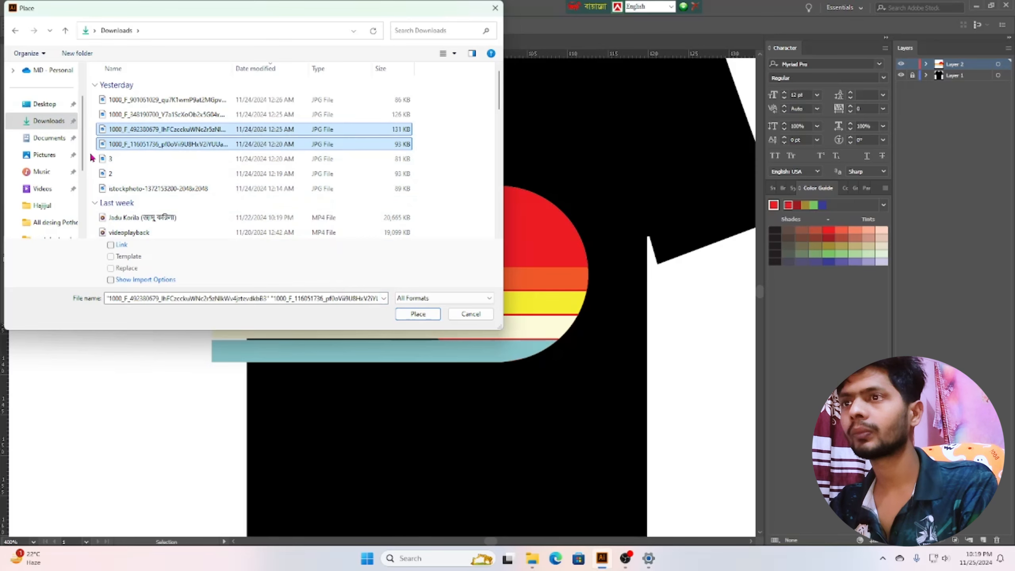
drag(92, 161, 99, 140)
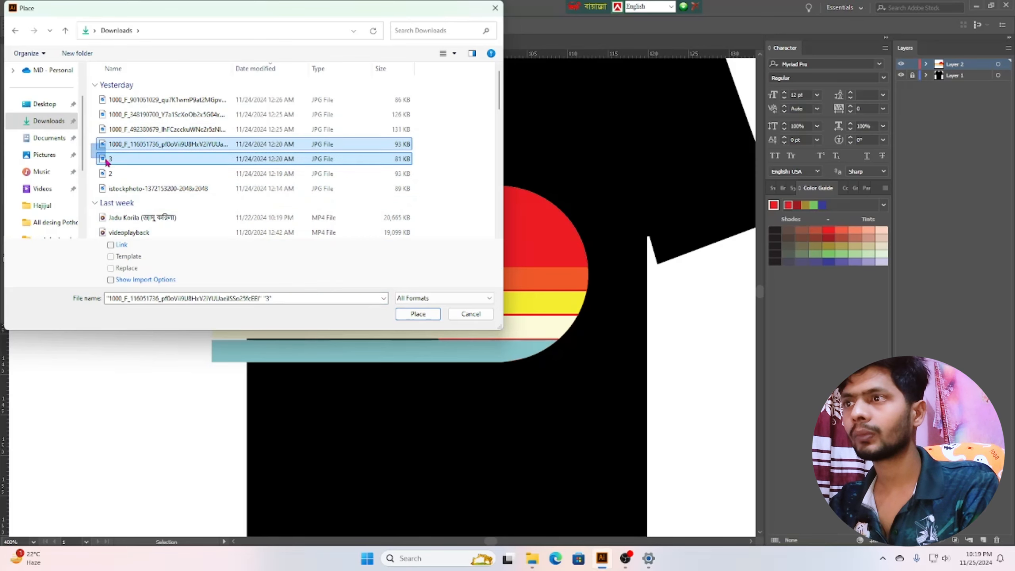
click(418, 314)
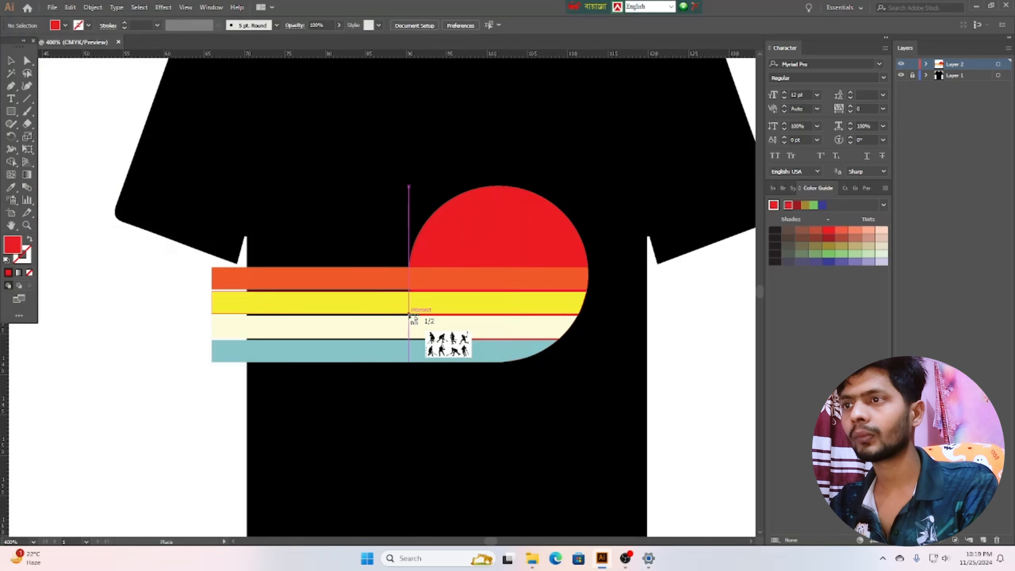
click(107, 271)
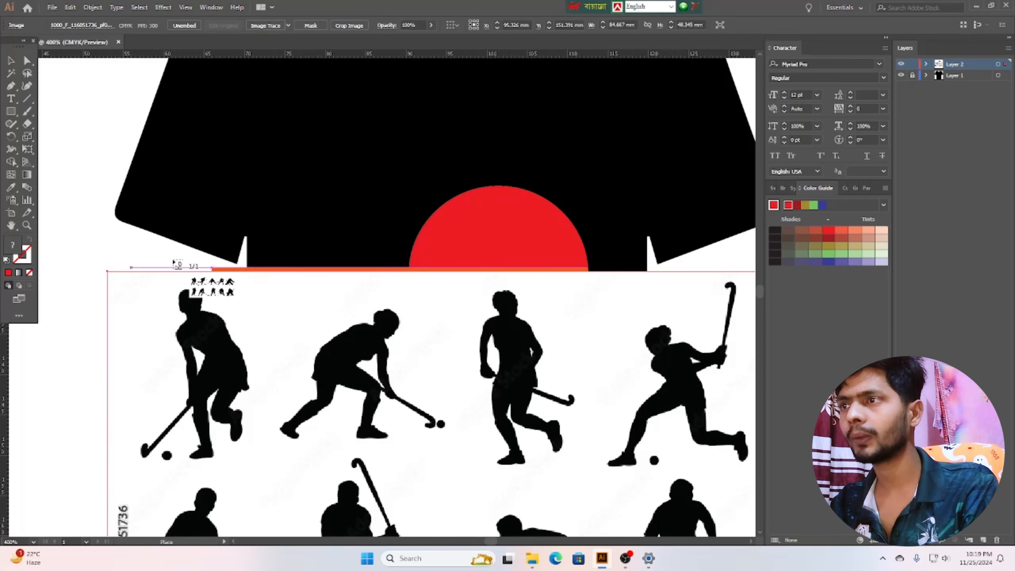
click(83, 152)
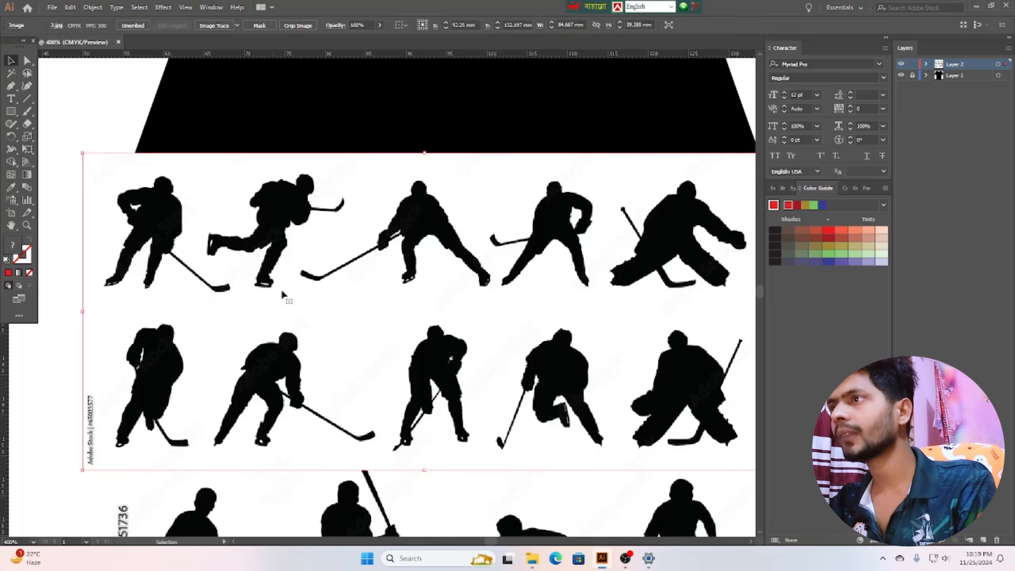
click(434, 501)
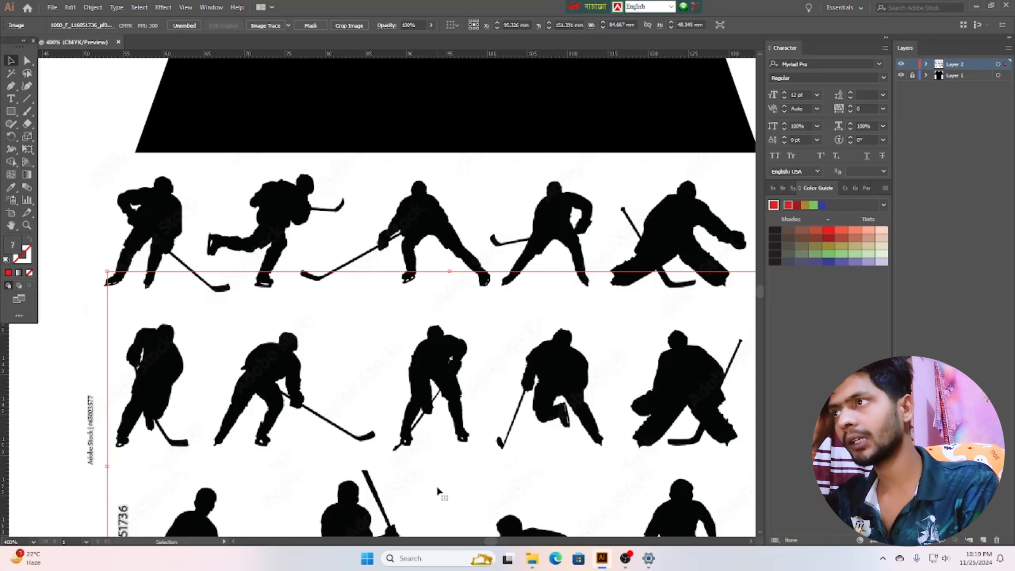
key(Delete)
- Move the remaining silhouette image off the artboard beside the shirt and resize it to about 54.2 by 50.2 mm
click(223, 191)
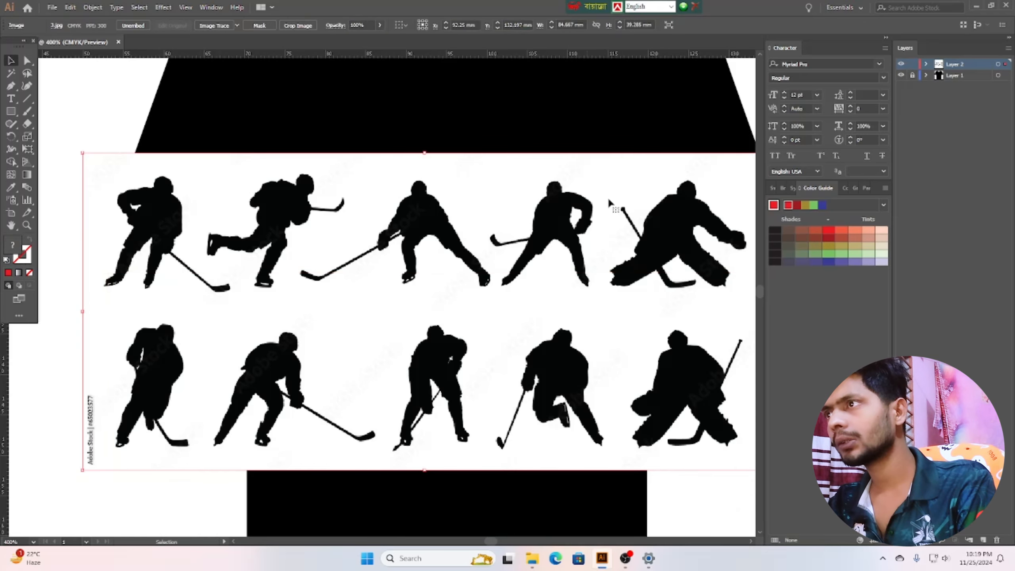
scroll(663, 194, down, 2)
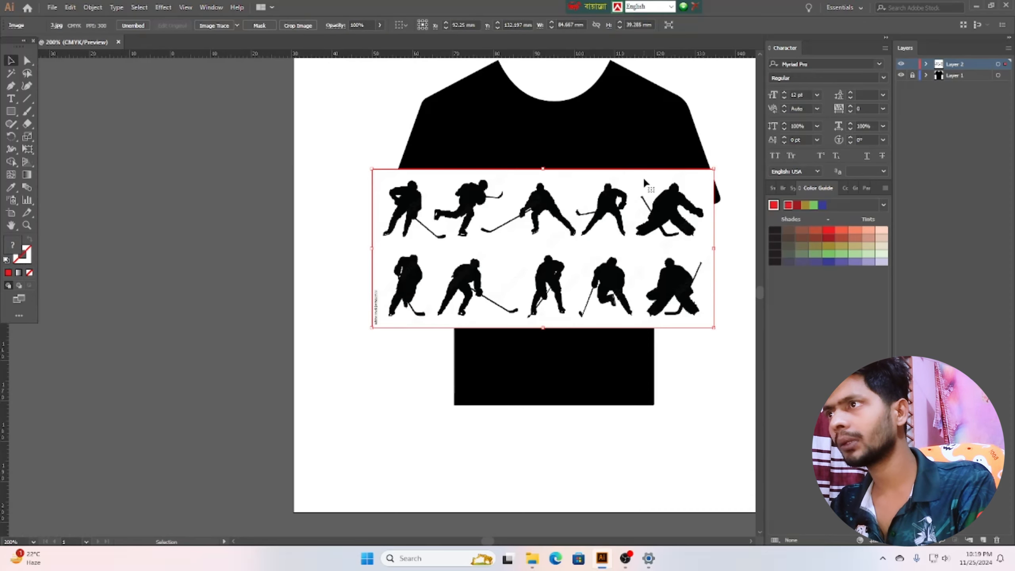
drag(645, 180, 302, 214)
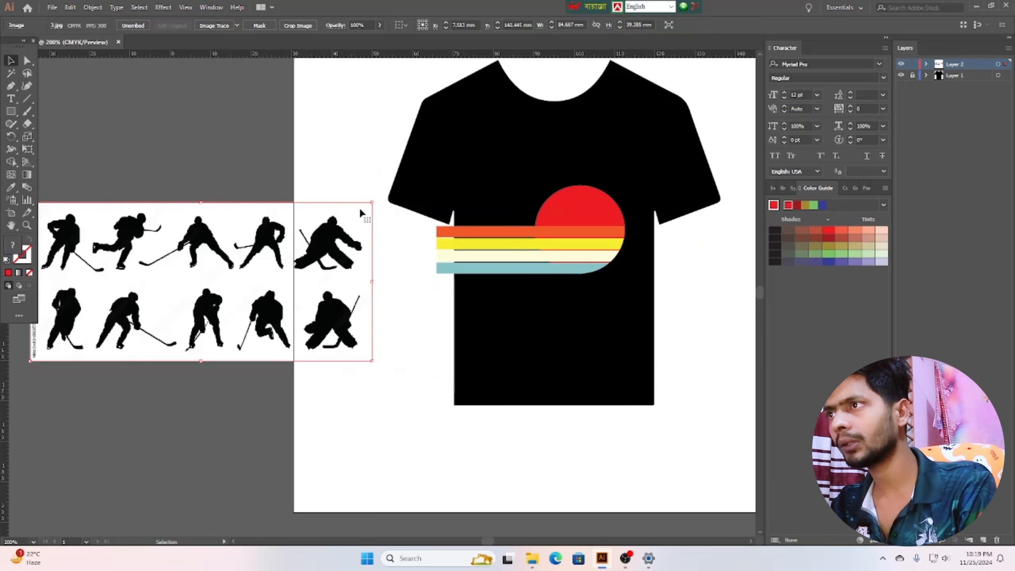
drag(371, 202, 249, 158)
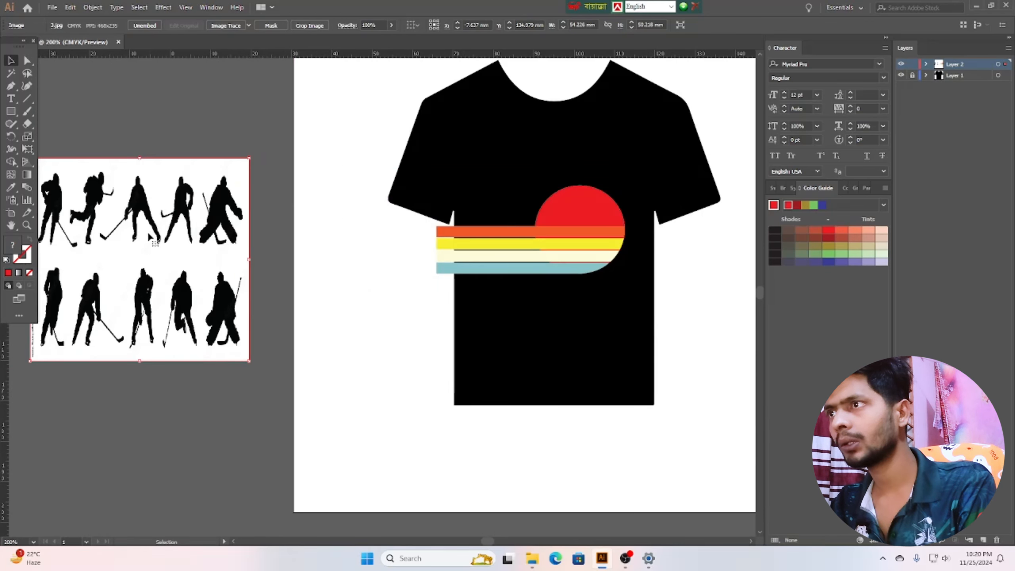
drag(149, 234, 186, 239)
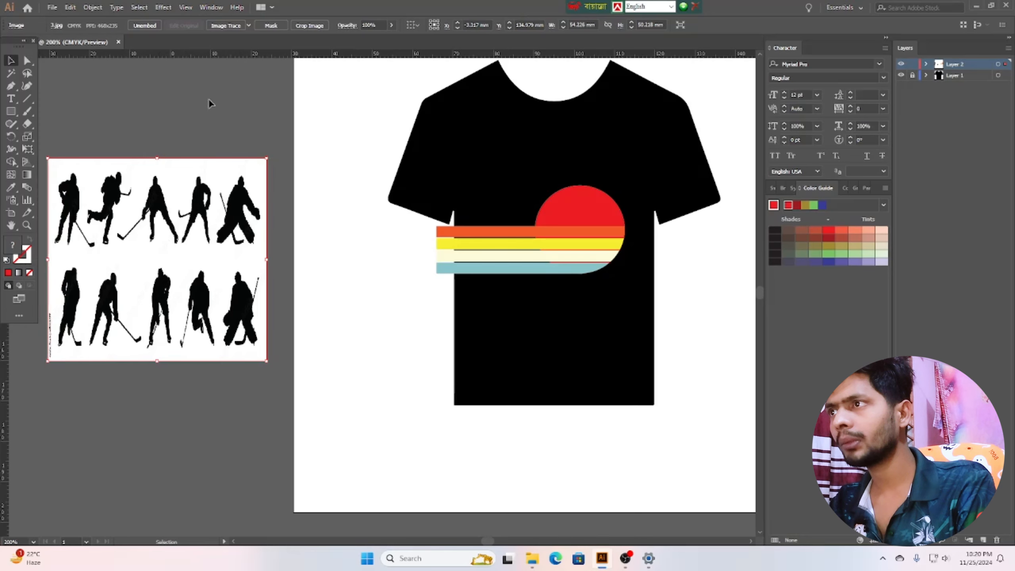
- Image-trace and expand the hockey player image, and remove its white background with the Magic Wand
click(229, 27)
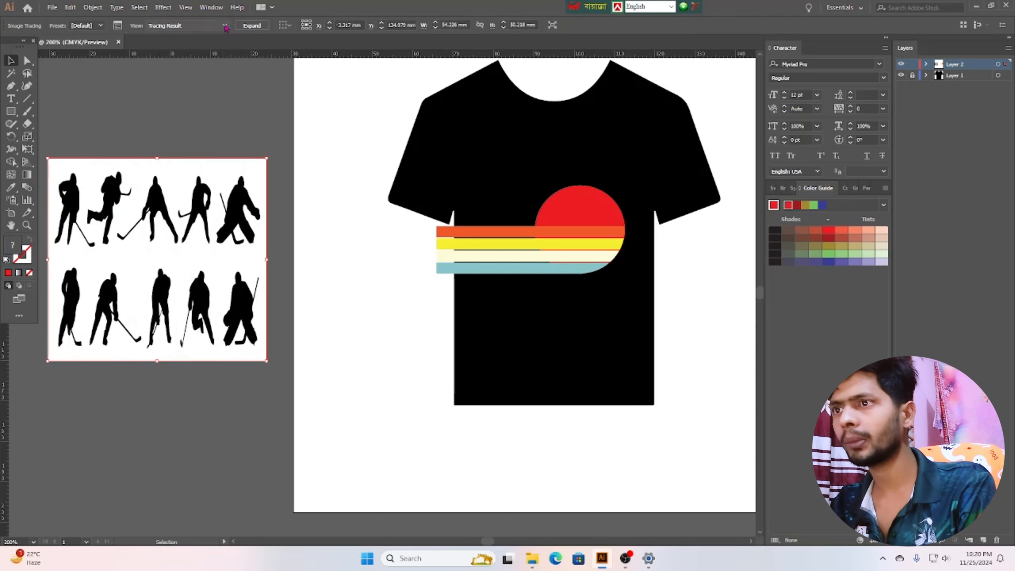
click(252, 27)
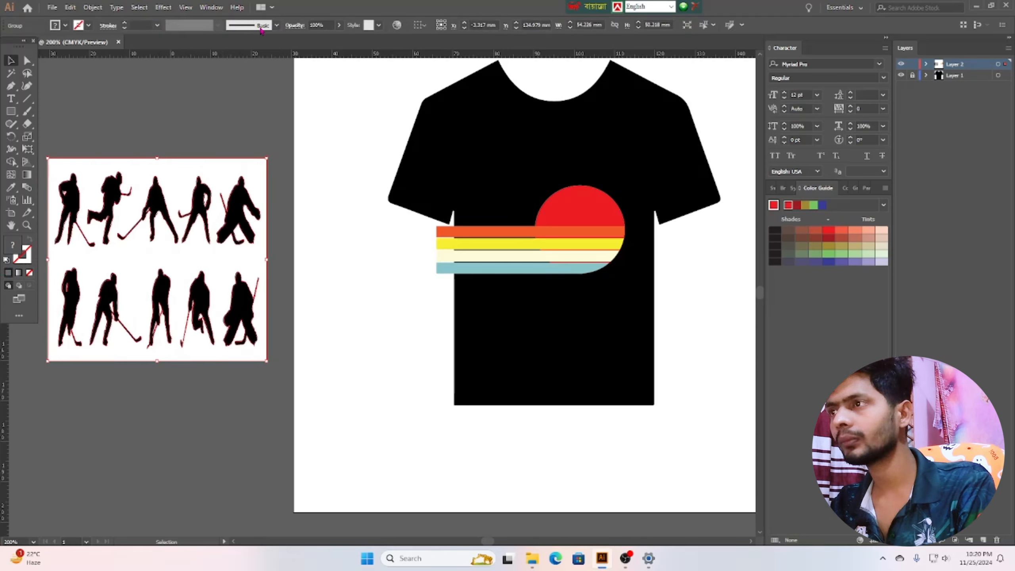
click(11, 74)
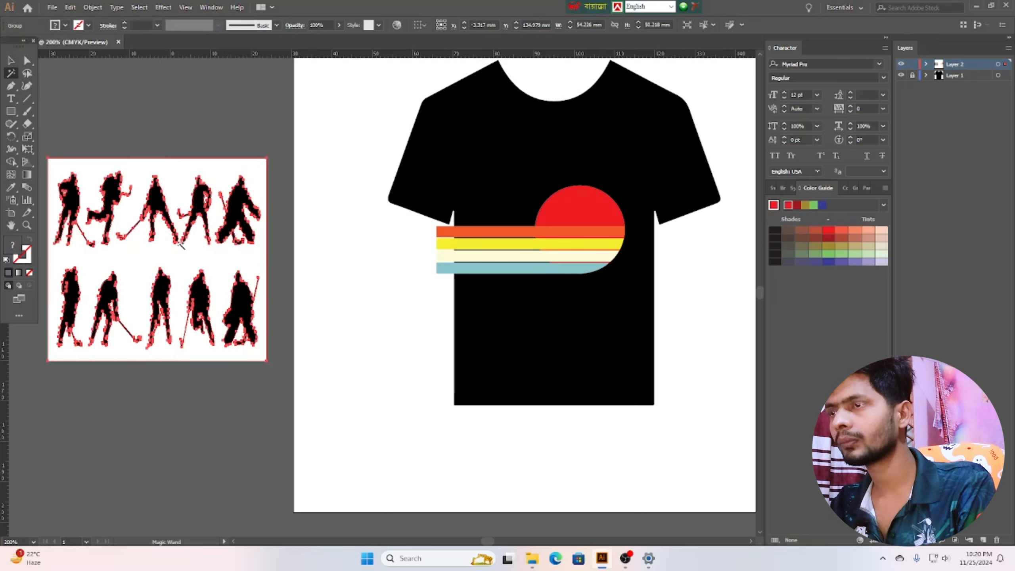
click(179, 168)
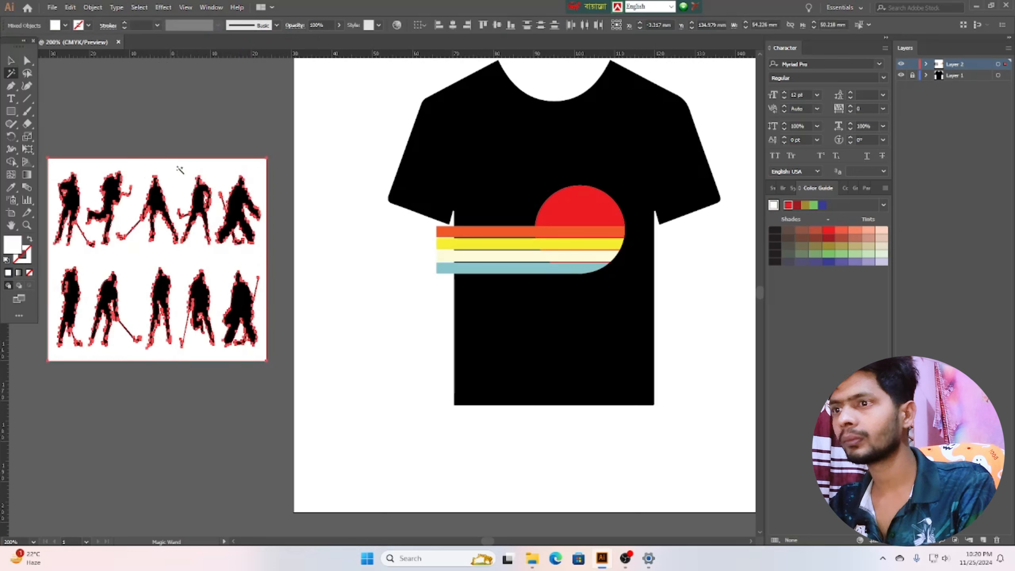
key(Delete)
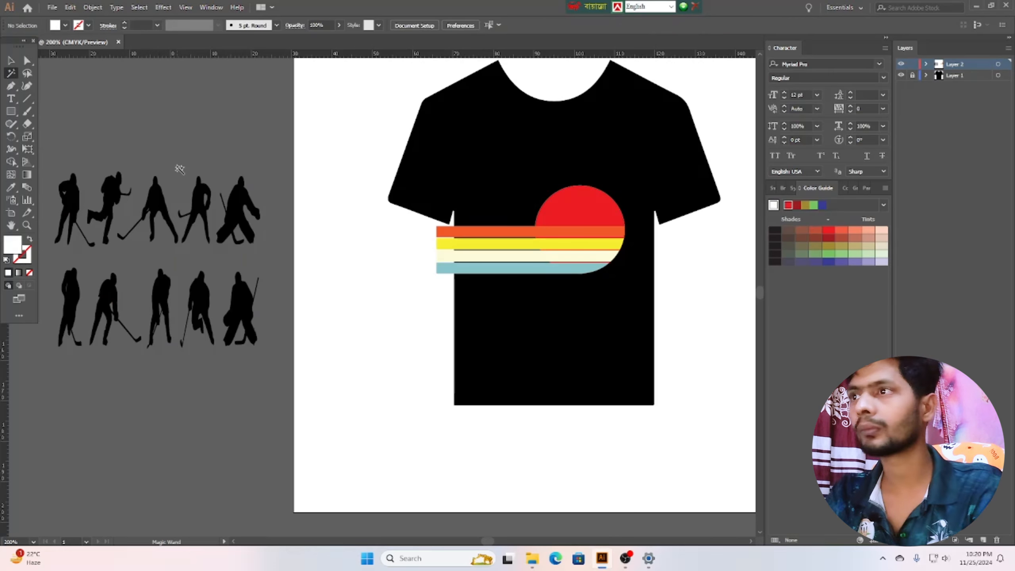
- Ungroup the traced hockey silhouettes into separate players
click(11, 61)
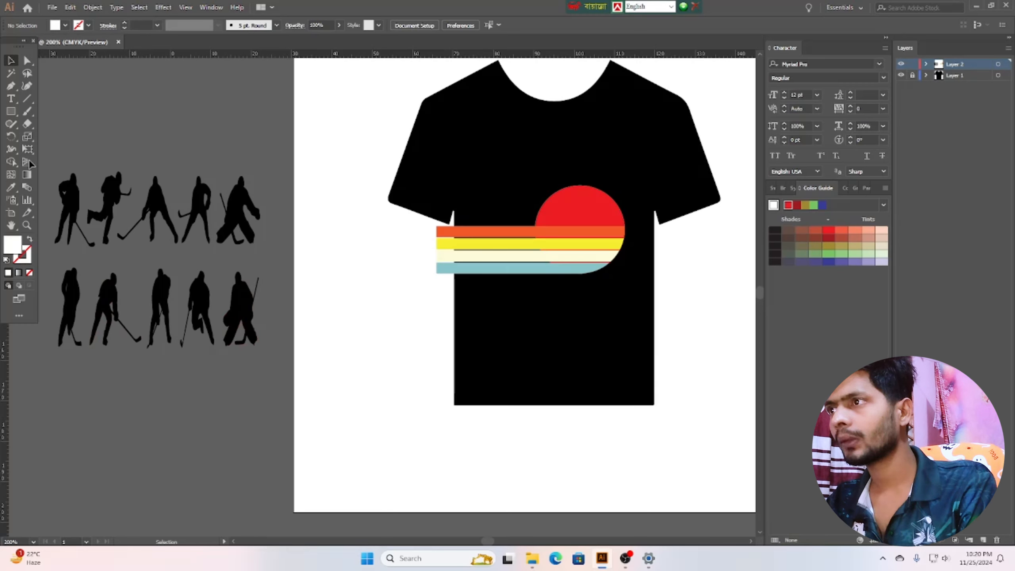
click(110, 302)
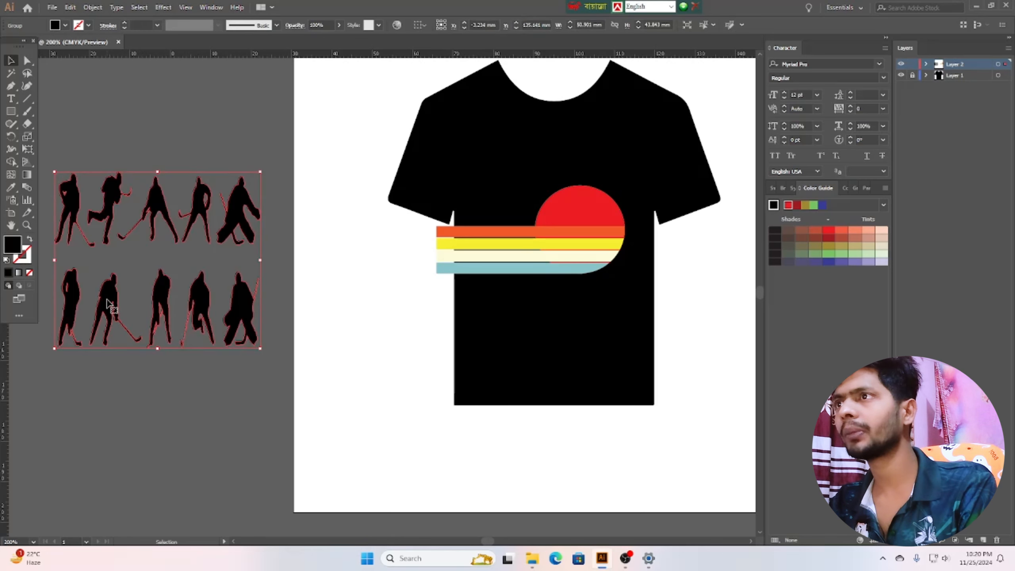
right_click(108, 304)
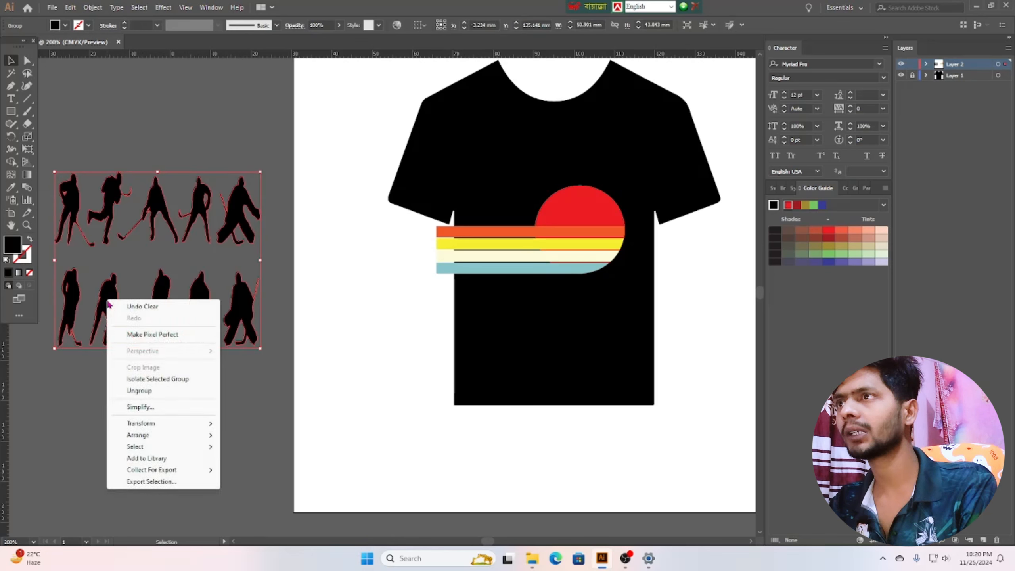
click(155, 391)
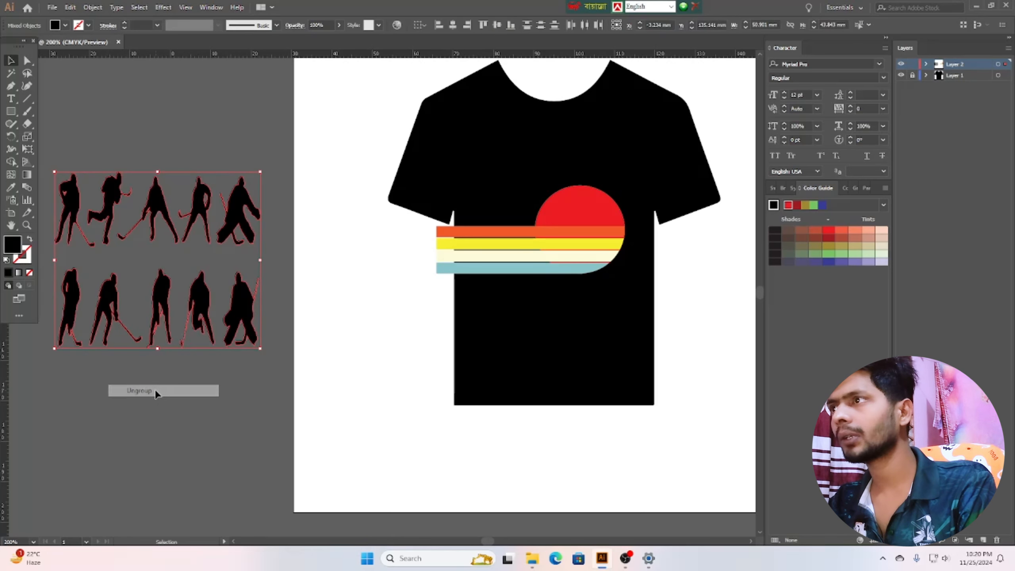
click(184, 389)
- Flip the second player of the lower row horizontally and place it over the red circle and stripes
drag(104, 311, 219, 423)
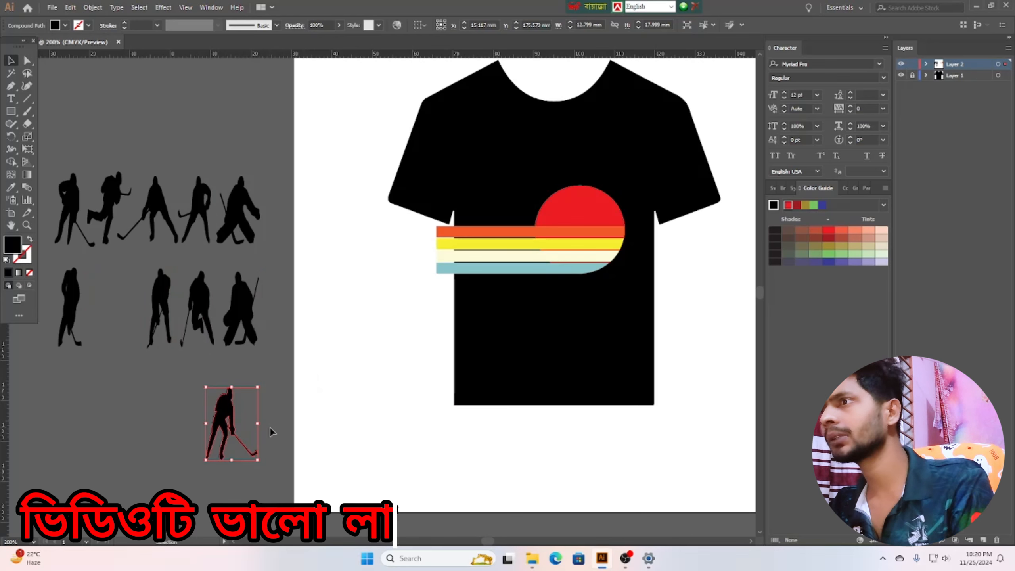
drag(257, 423, 589, 222)
click(209, 431)
click(725, 312)
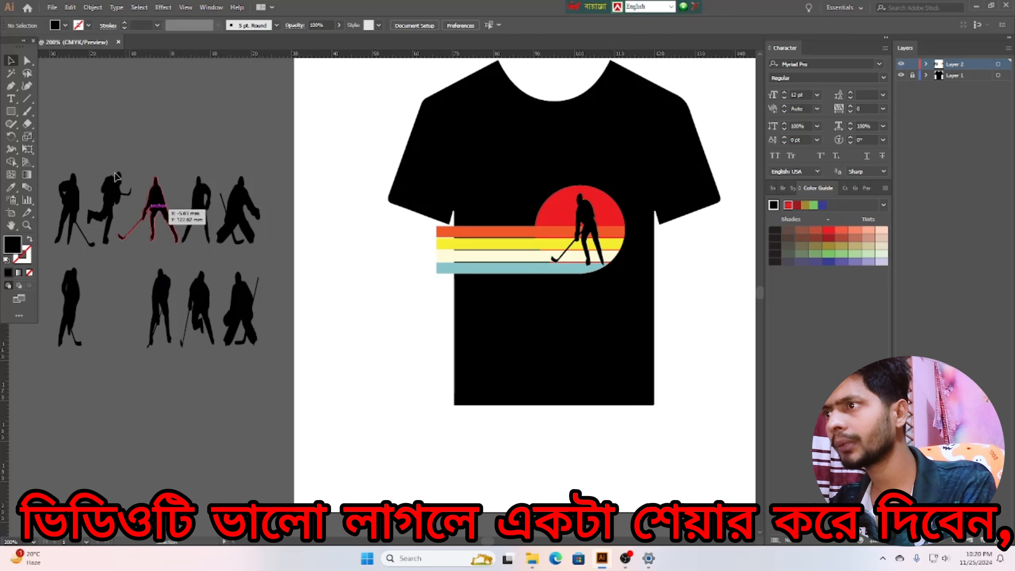
- Draw a black circle about 2.4 mm wide as the ball and place it just above the player's stick blade
click(10, 112)
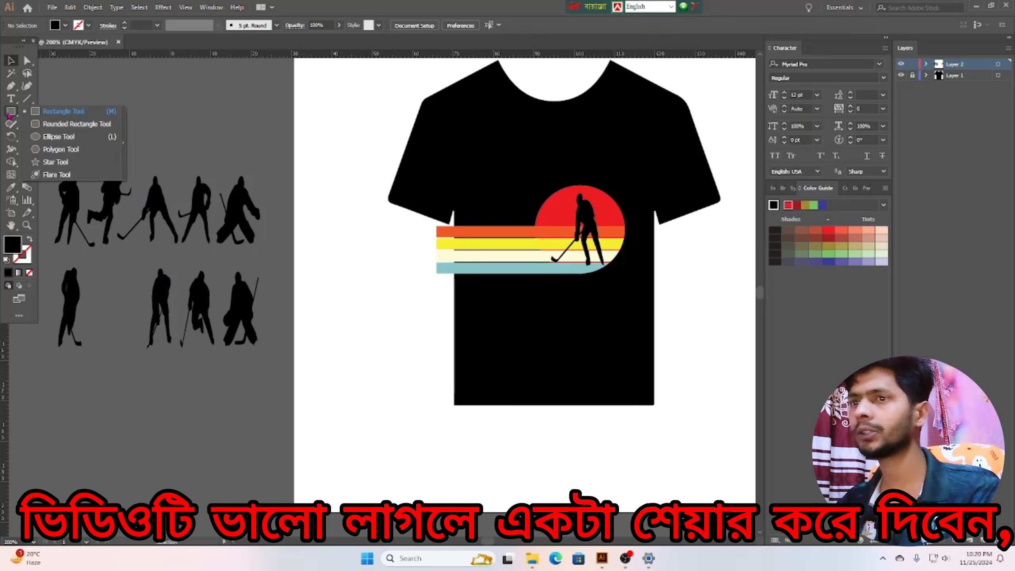
click(70, 138)
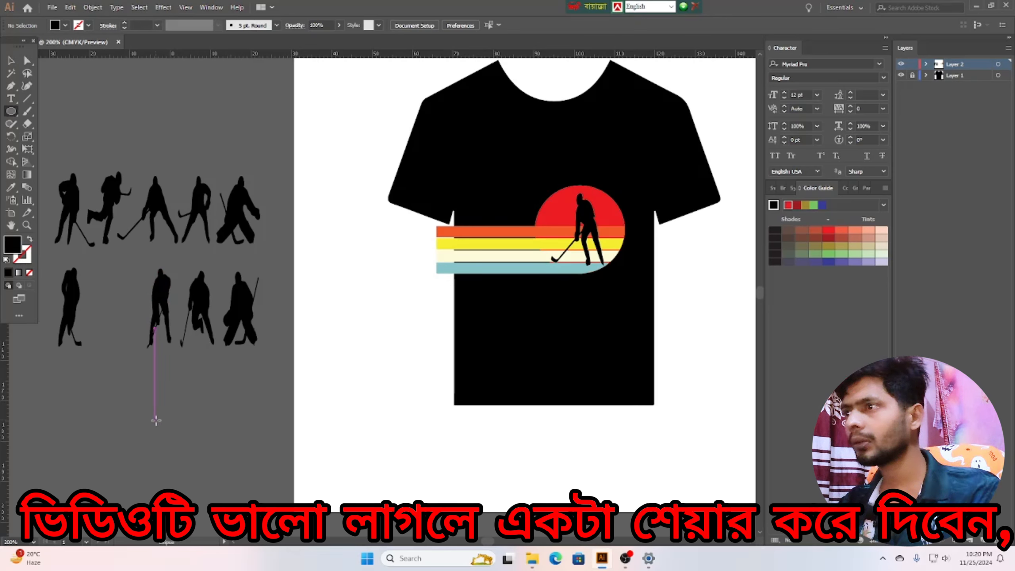
drag(157, 425, 162, 429)
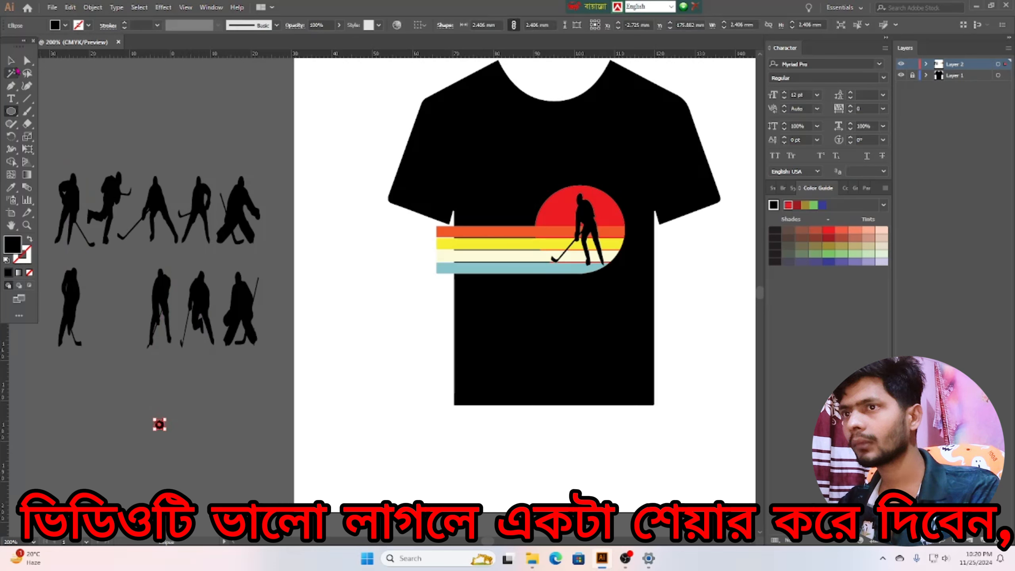
click(10, 61)
click(201, 428)
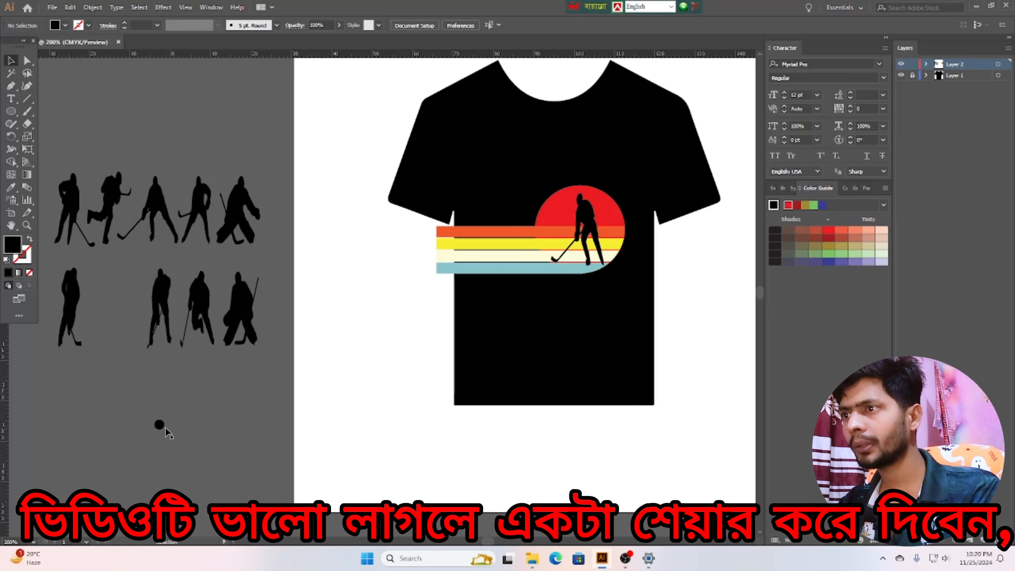
drag(160, 424, 553, 256)
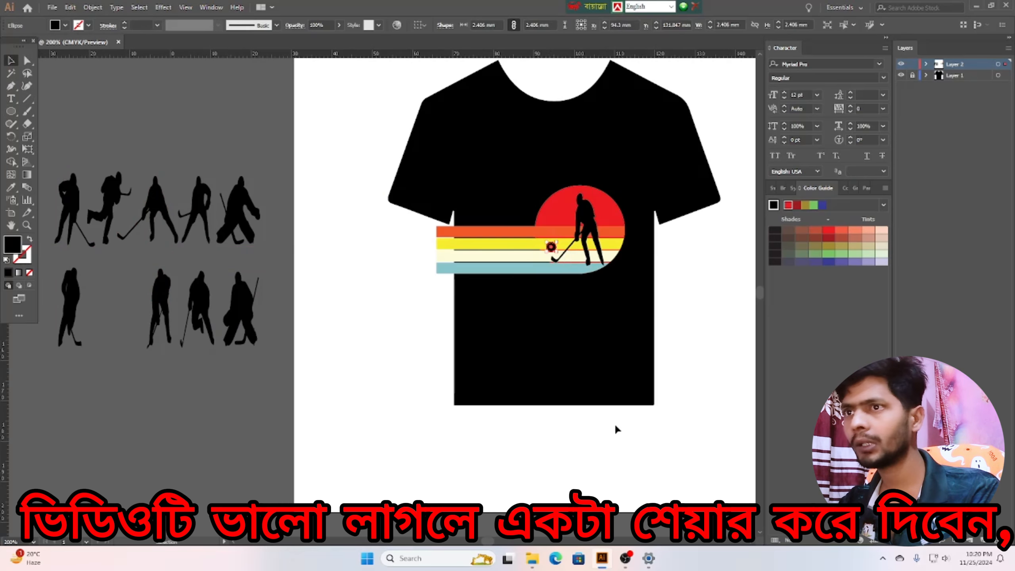
click(183, 438)
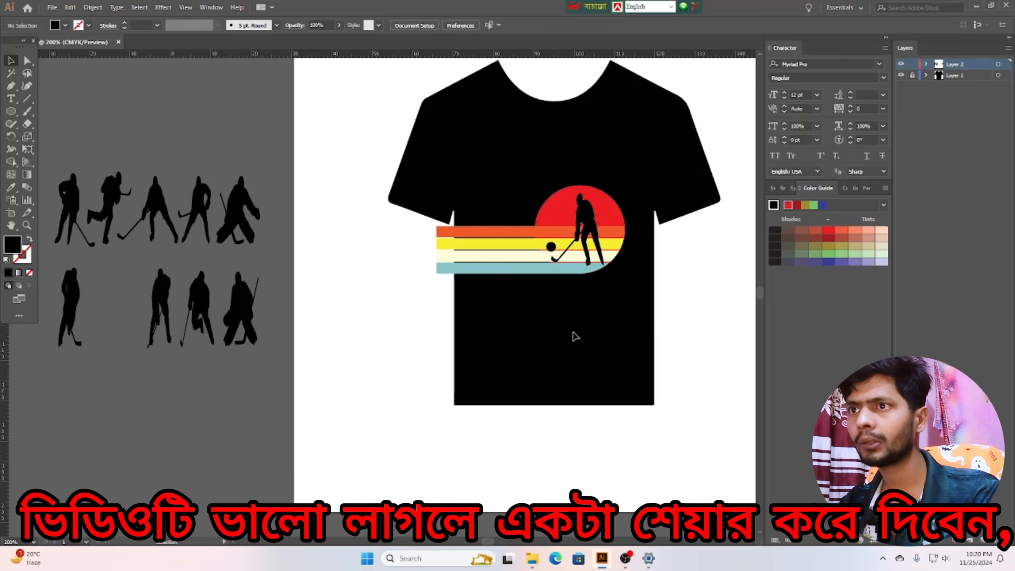
- Scale the black ball down to about 1.2 mm, keeping it just above the stick blade
scroll(572, 337, up, 3)
scroll(567, 320, up, 5)
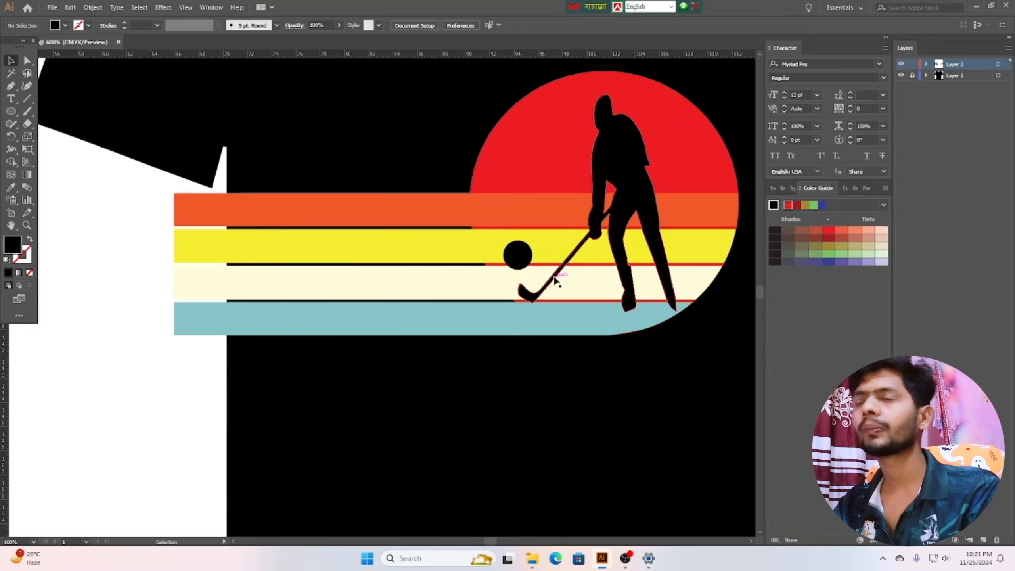
click(518, 260)
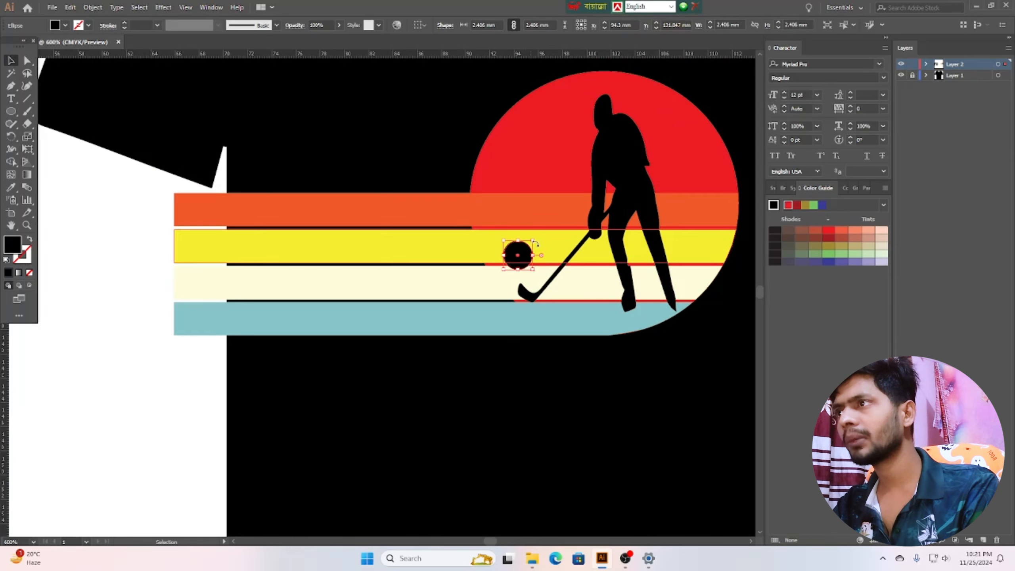
drag(533, 239, 526, 261)
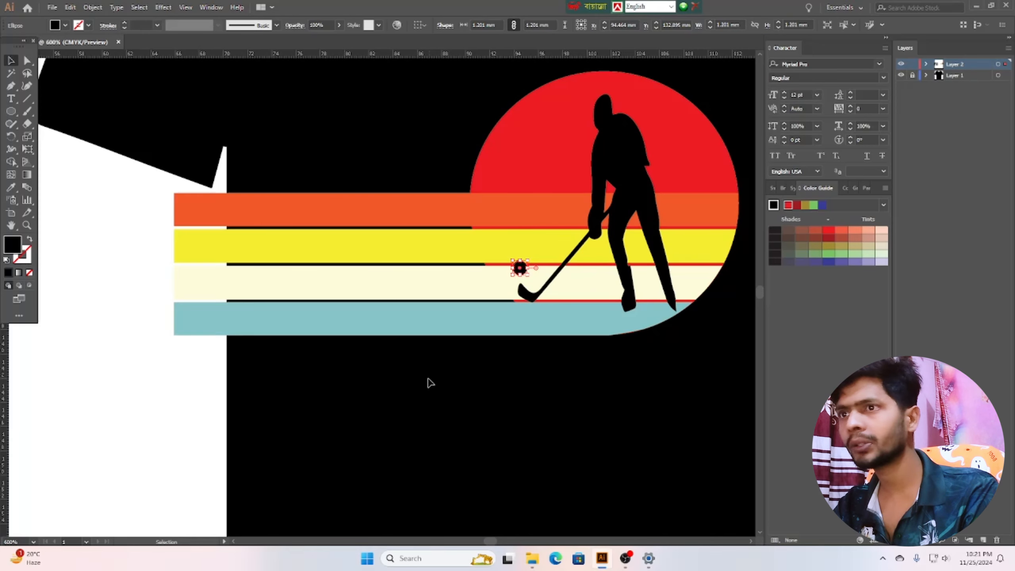
click(156, 401)
scroll(570, 264, down, 2)
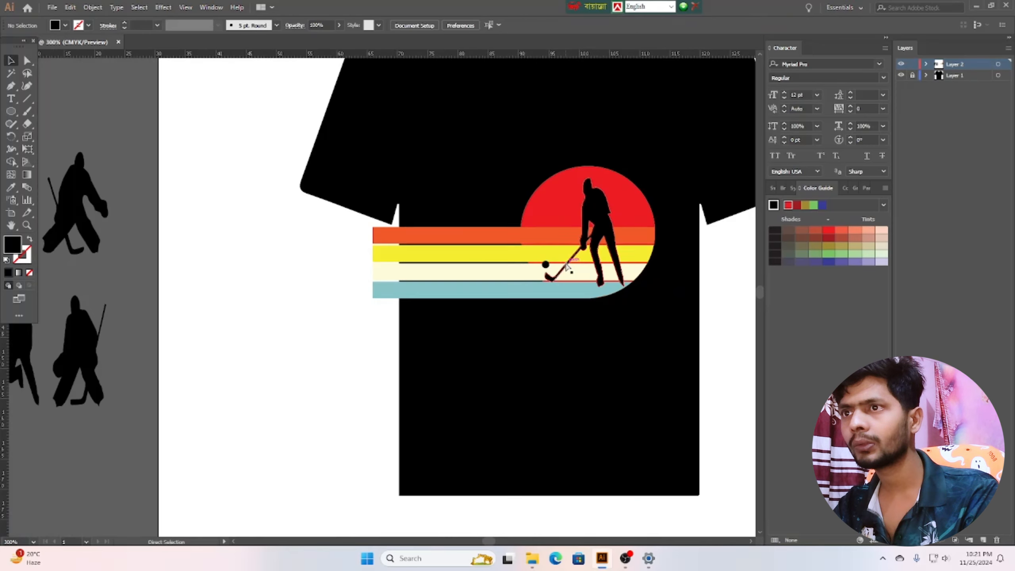
- Delete all the unused hockey player silhouettes beside the artboard
scroll(575, 267, down, 1)
scroll(590, 276, up, 1)
scroll(623, 310, down, 2)
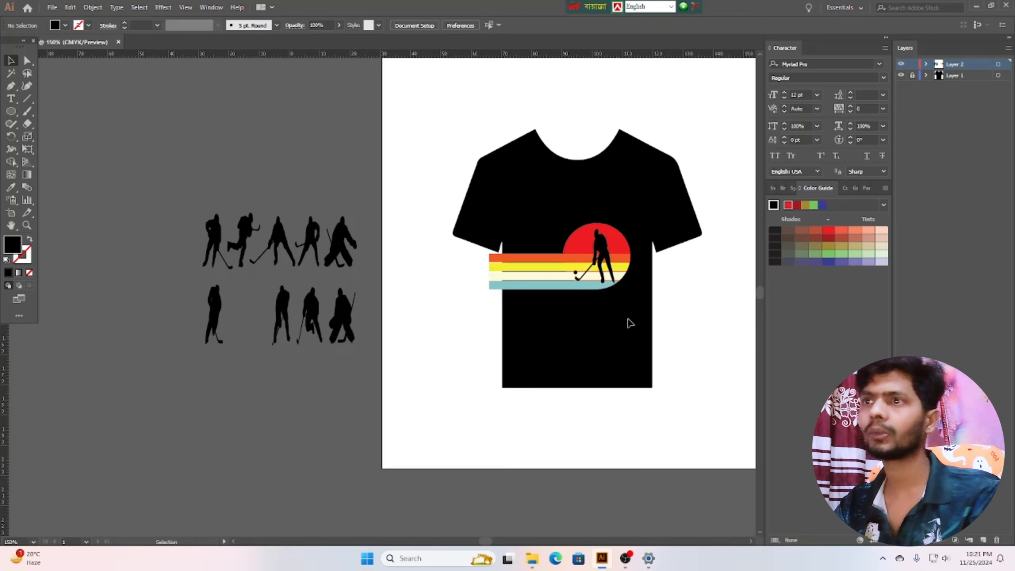
scroll(627, 322, up, 3)
scroll(627, 322, down, 1)
scroll(609, 307, up, 3)
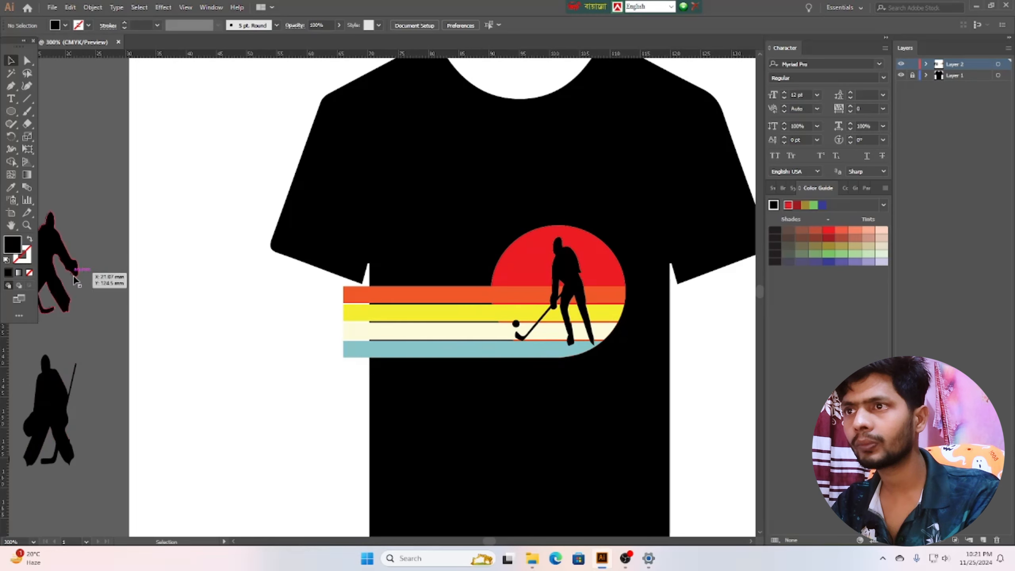
scroll(514, 322, down, 3)
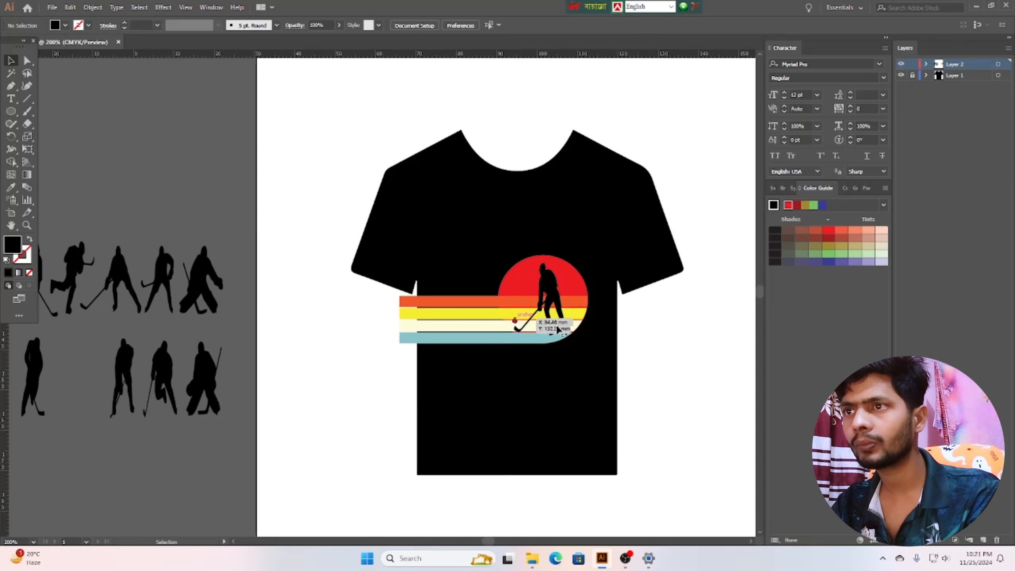
scroll(675, 344, down, 2)
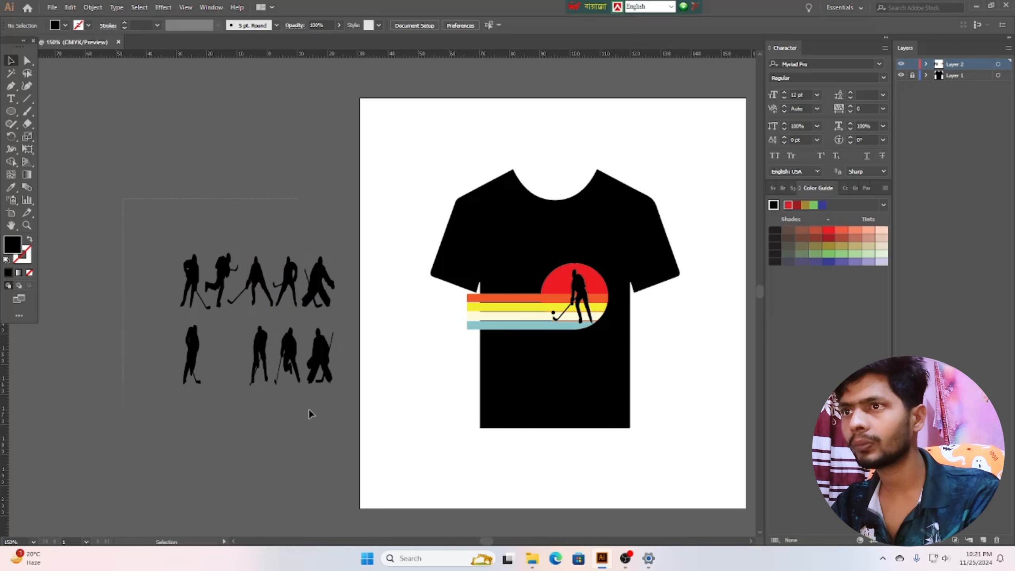
drag(310, 413, 328, 424)
key(Delete)
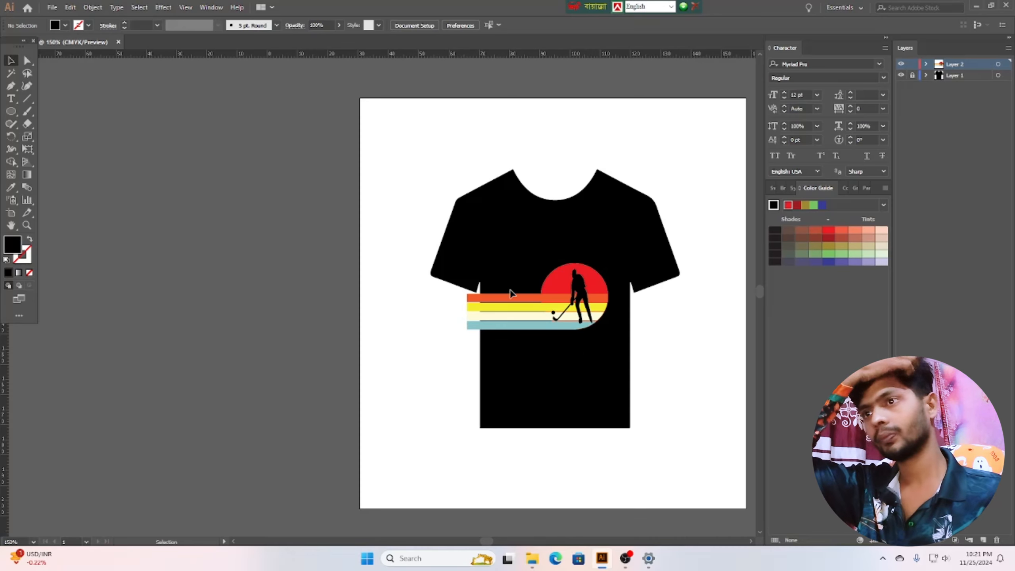
- Widen the hockey player silhouette on the shirt by stretching its stick side outward, keeping its height
click(582, 298)
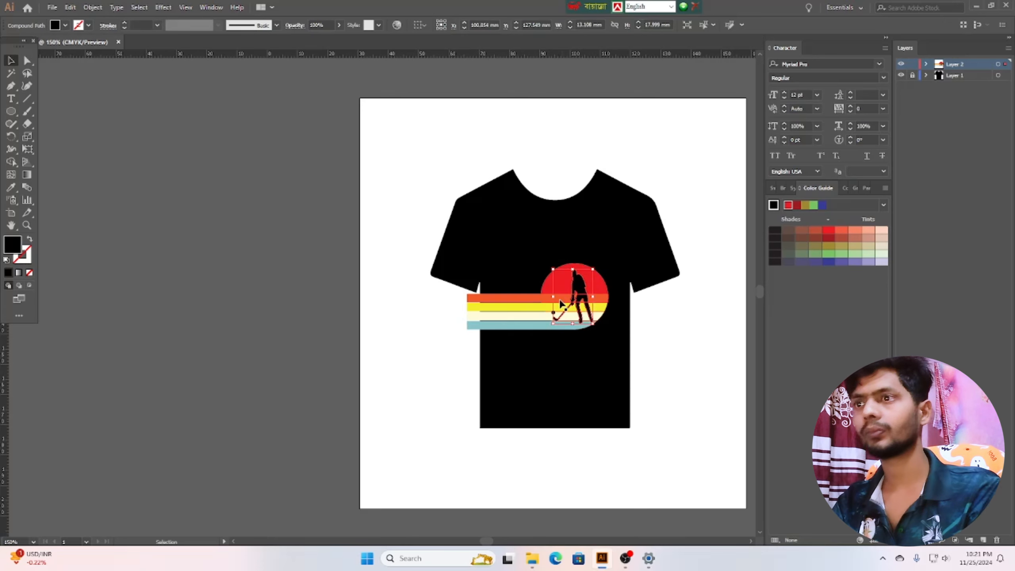
drag(554, 298, 544, 299)
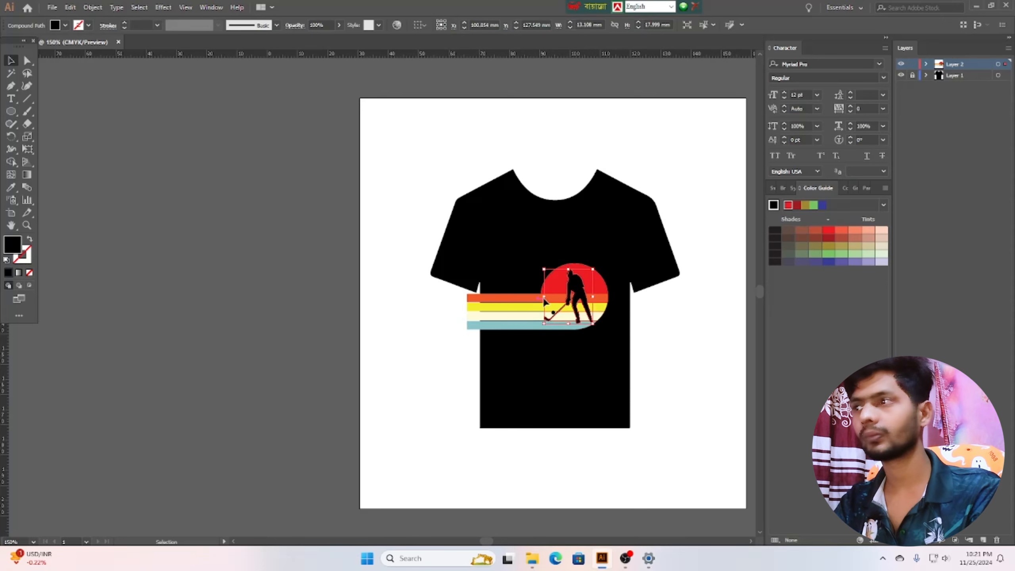
click(655, 373)
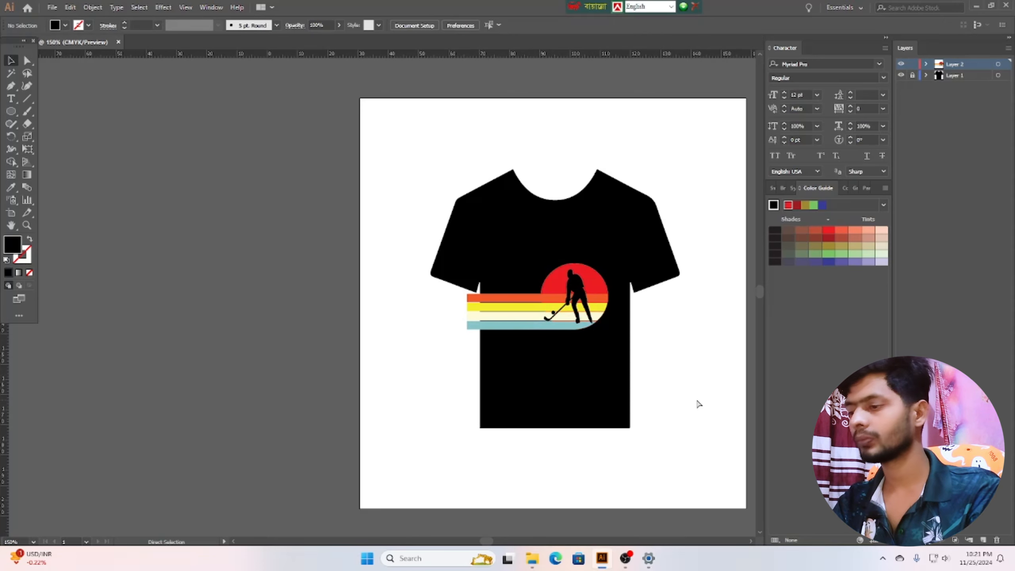
- Move the black ball outward so it sits just above the tip of the player's stick blade
scroll(679, 399, up, 3)
scroll(411, 351, up, 3)
scroll(411, 352, up, 2)
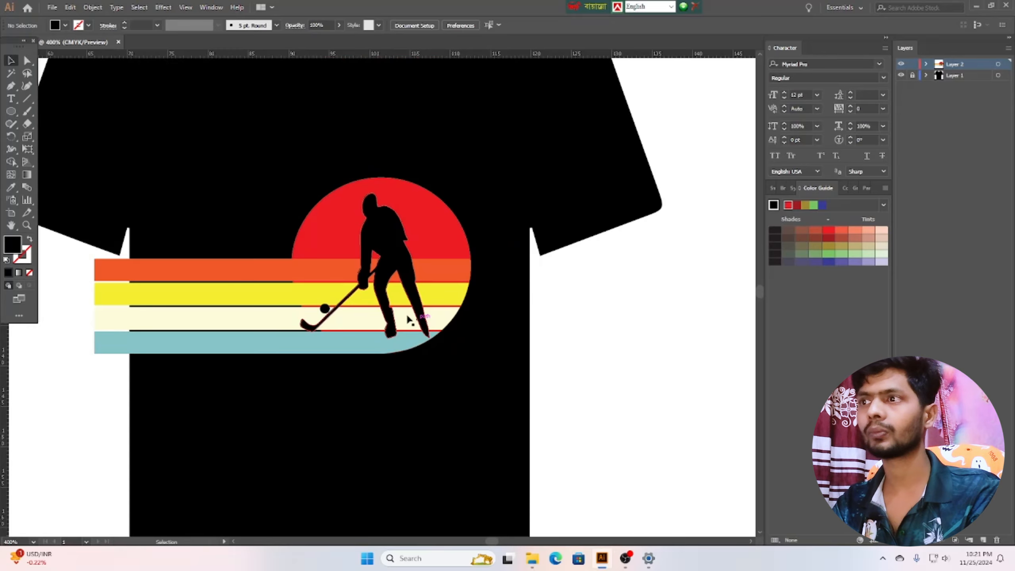
click(325, 308)
drag(325, 307, 299, 307)
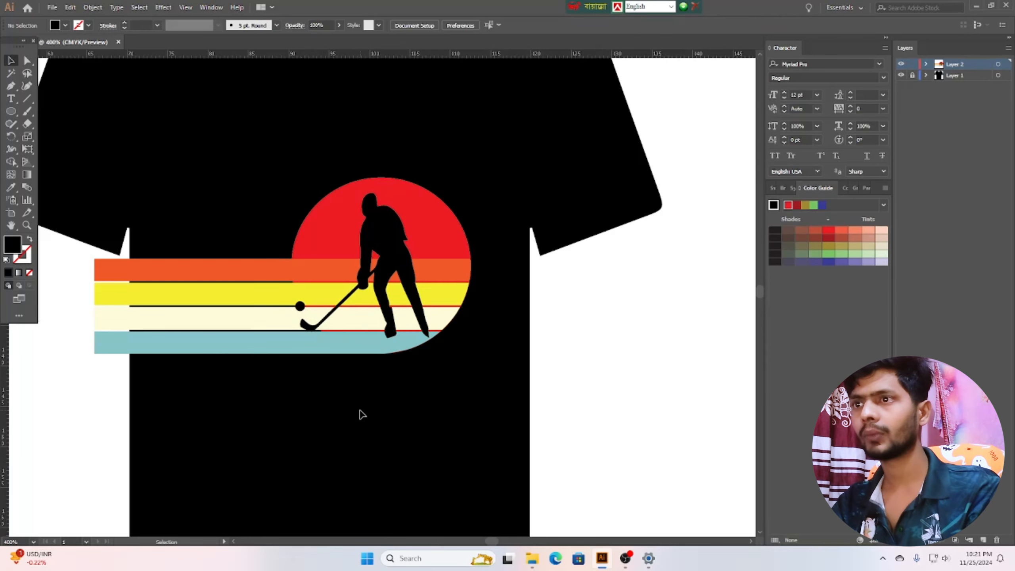
- Move the red circle out from behind the player and stripes to beside the shirt's right edge
click(339, 233)
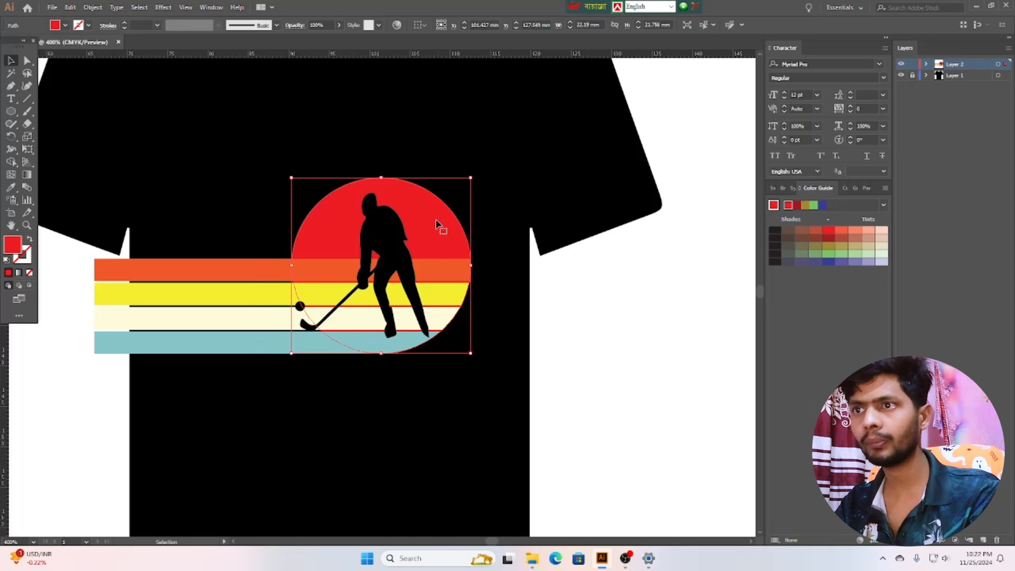
drag(417, 215, 636, 301)
click(660, 498)
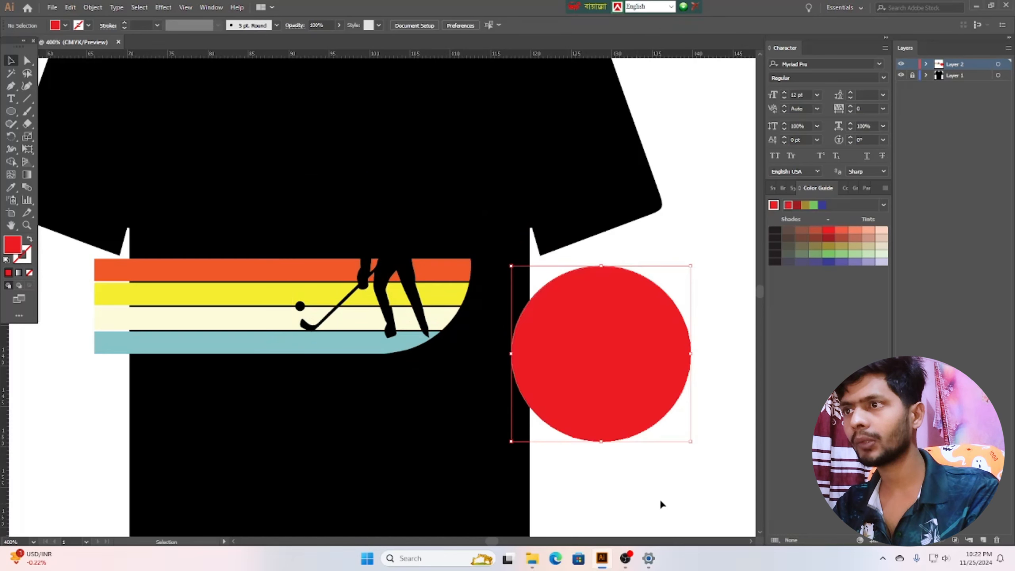
click(623, 362)
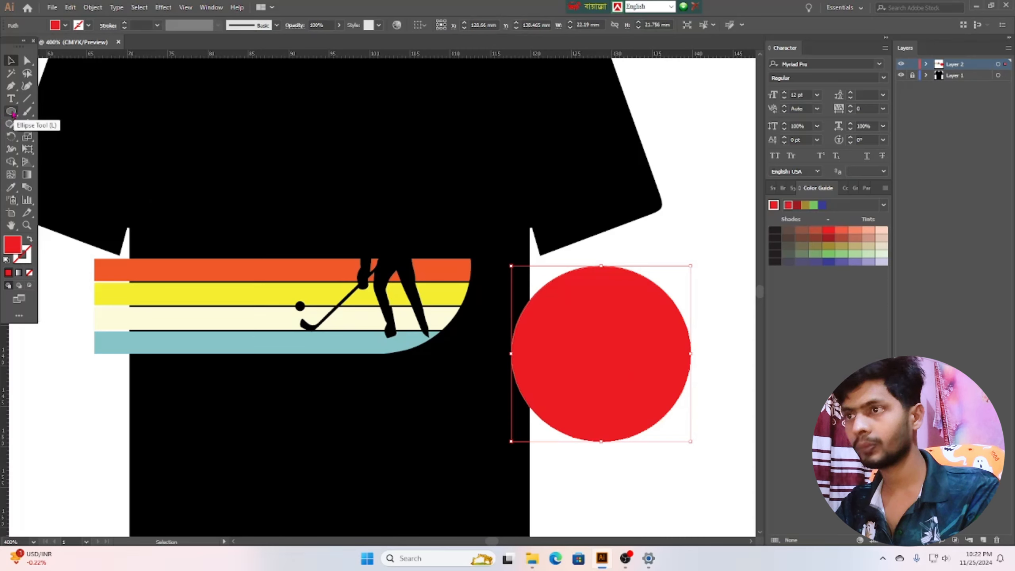
- Draw a thin red rectangle about 21.4 mm wide and 0.2 mm high and centre it on the red circle
drag(11, 114, 68, 110)
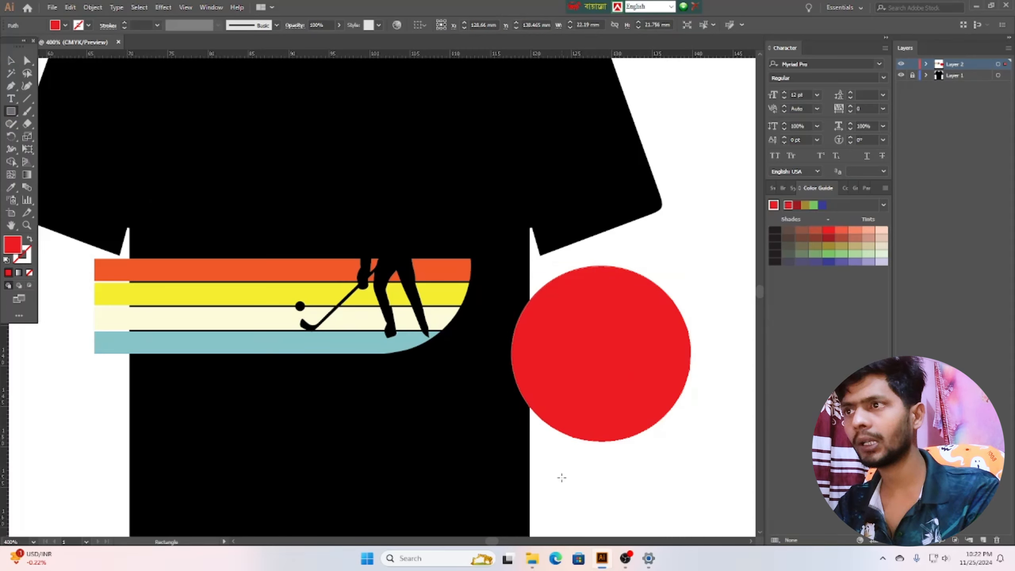
drag(562, 472, 735, 473)
click(11, 60)
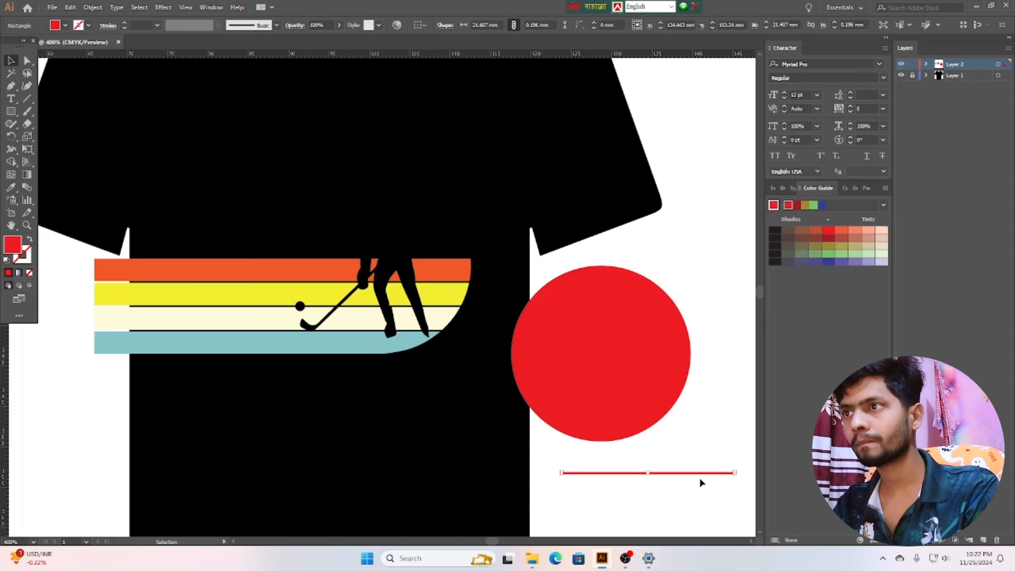
click(674, 494)
drag(654, 474, 606, 353)
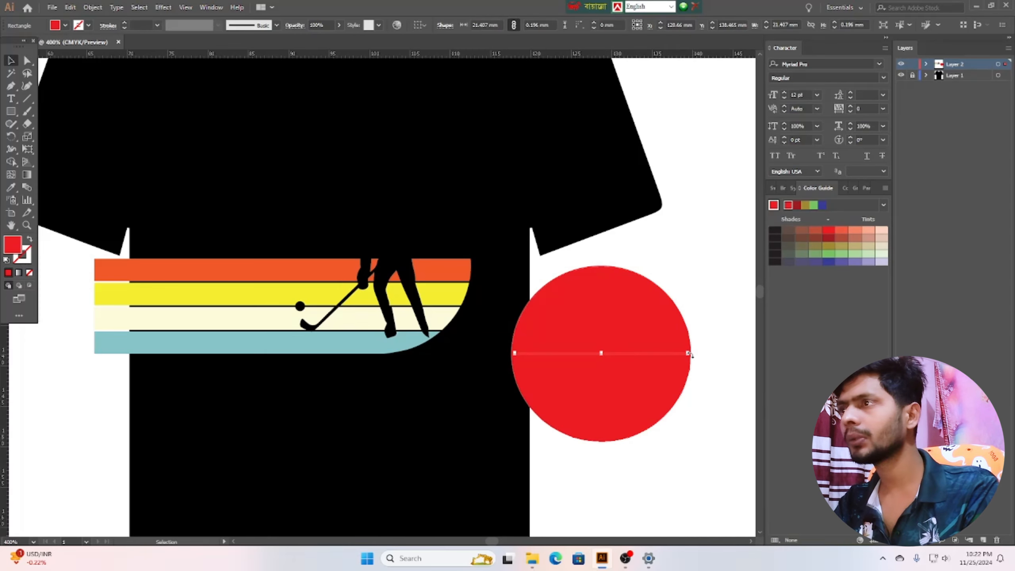
- Fill the thin rectangle black and stretch it to about 22.4 mm wide so it spans the red circle
scroll(706, 451, up, 2)
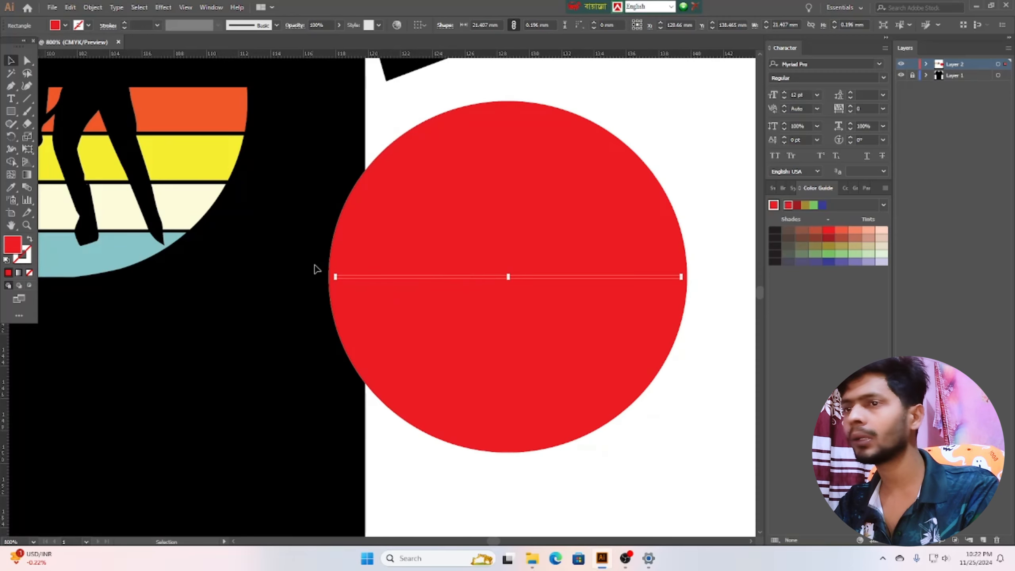
mouse_move(336, 276)
mouse_down()
mouse_move(339, 285)
mouse_move(322, 277)
mouse_up()
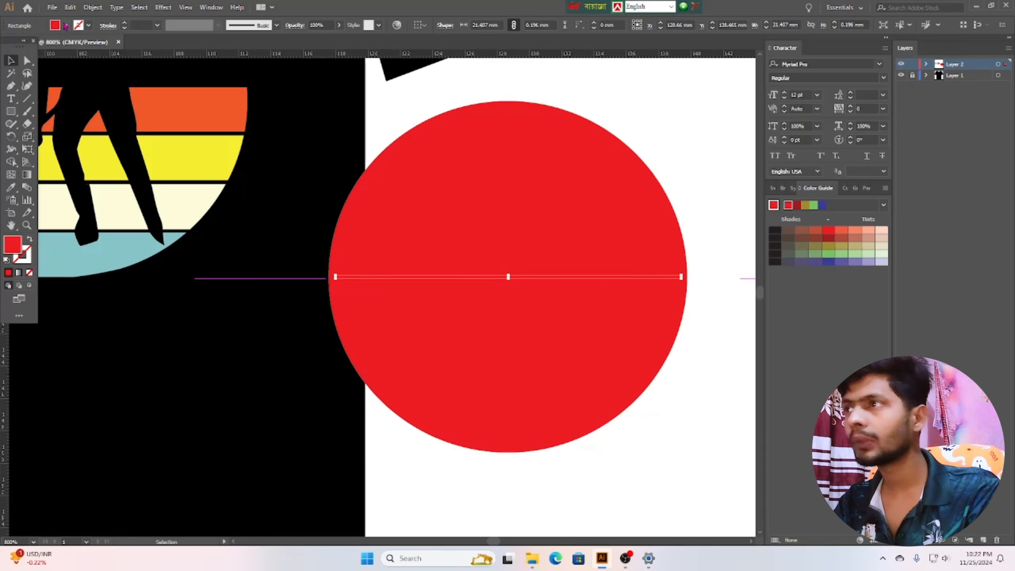
click(65, 25)
click(29, 44)
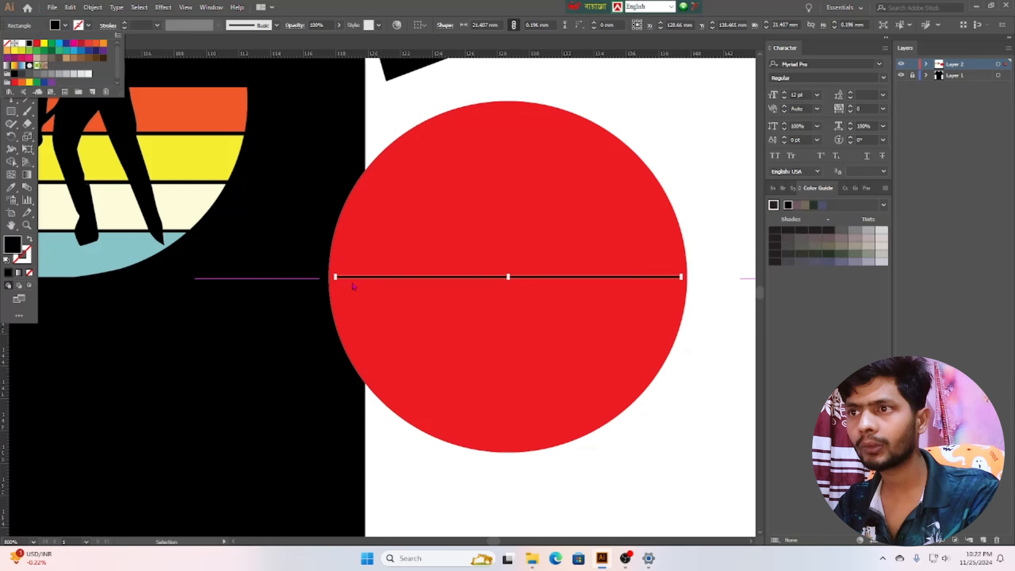
click(337, 281)
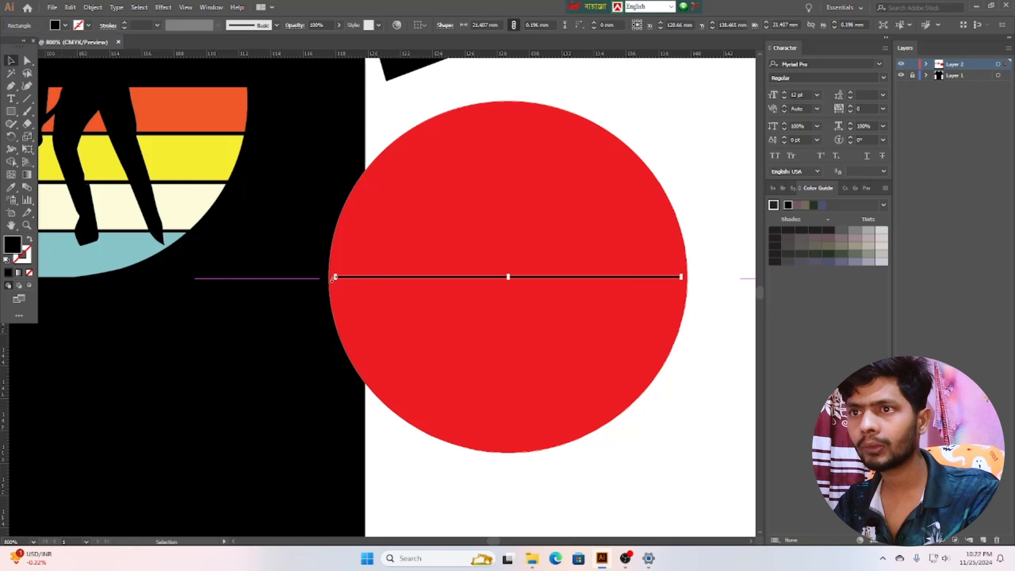
drag(337, 281, 326, 279)
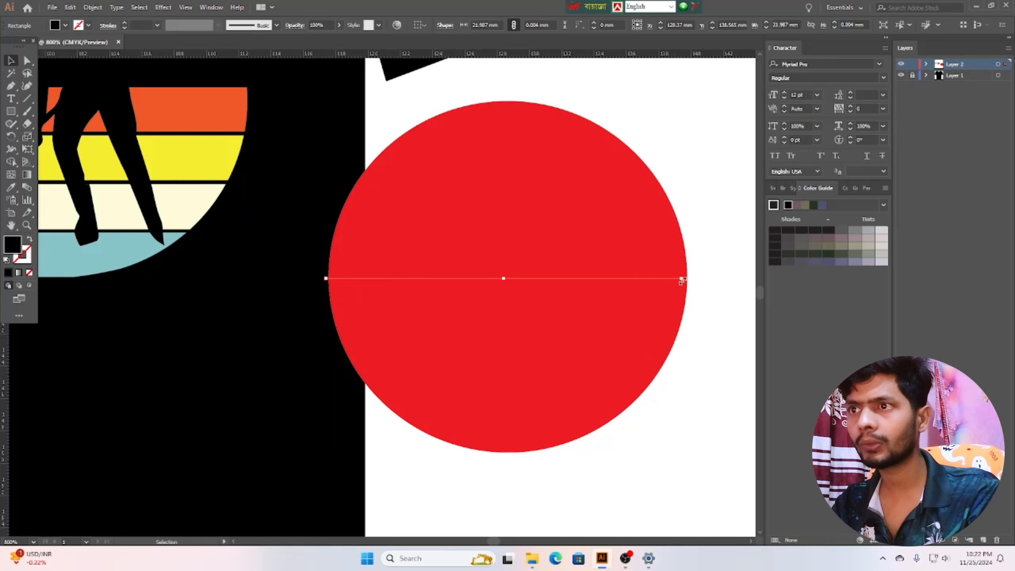
drag(680, 278, 687, 279)
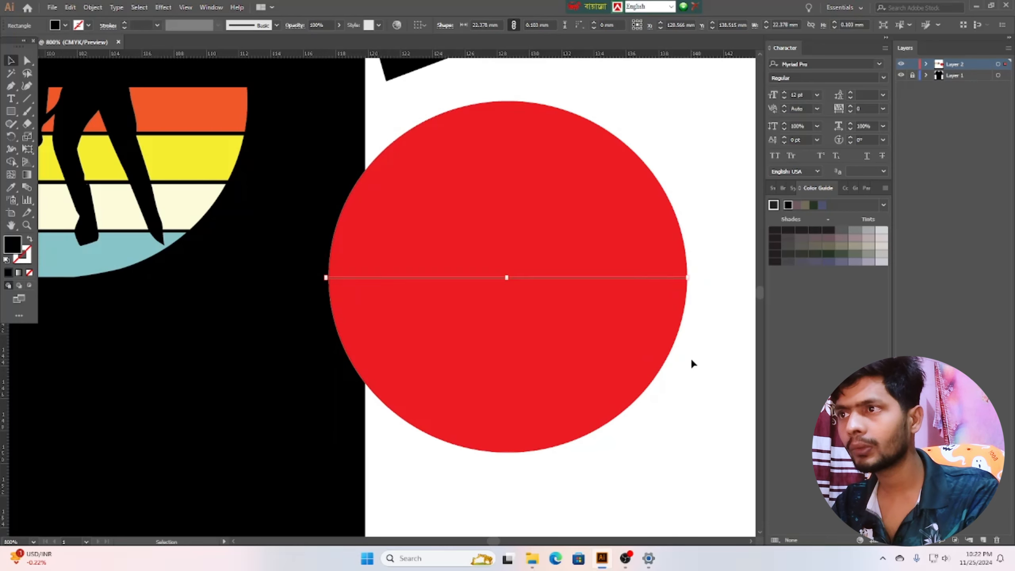
click(692, 361)
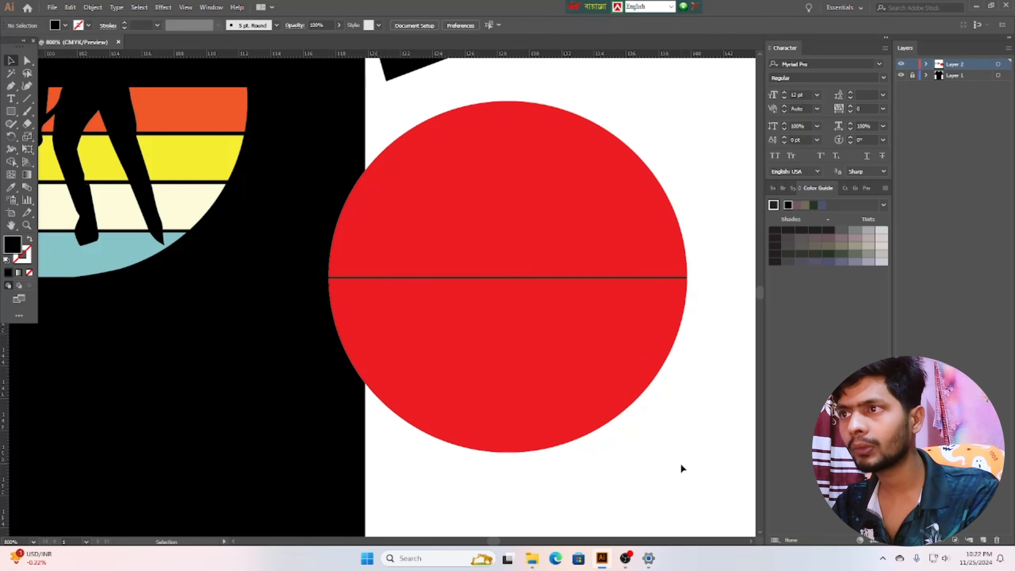
- Extend the black rectangle down to the circle's lowest point, making it about 10.8 mm high
drag(682, 465, 497, 196)
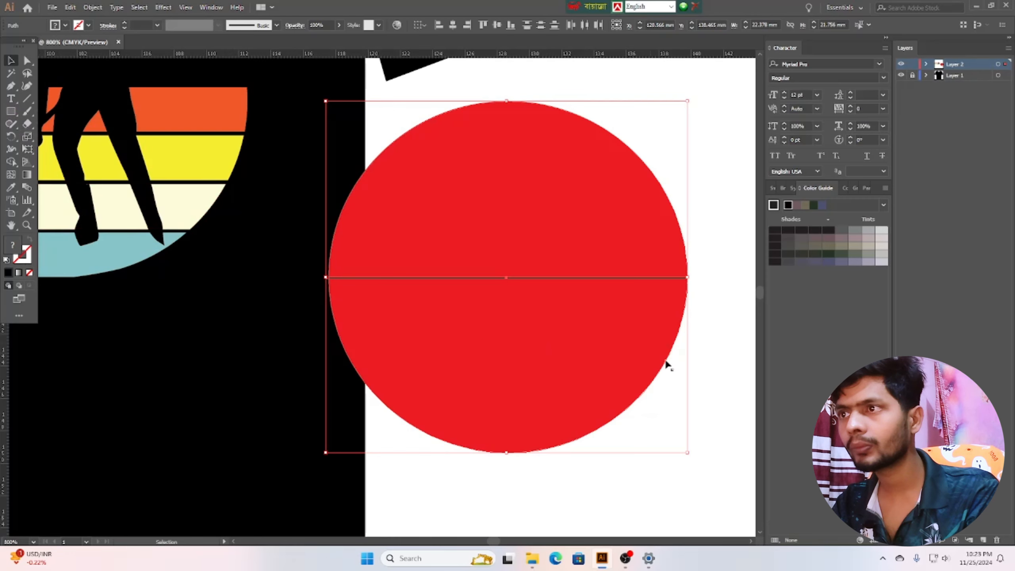
click(705, 430)
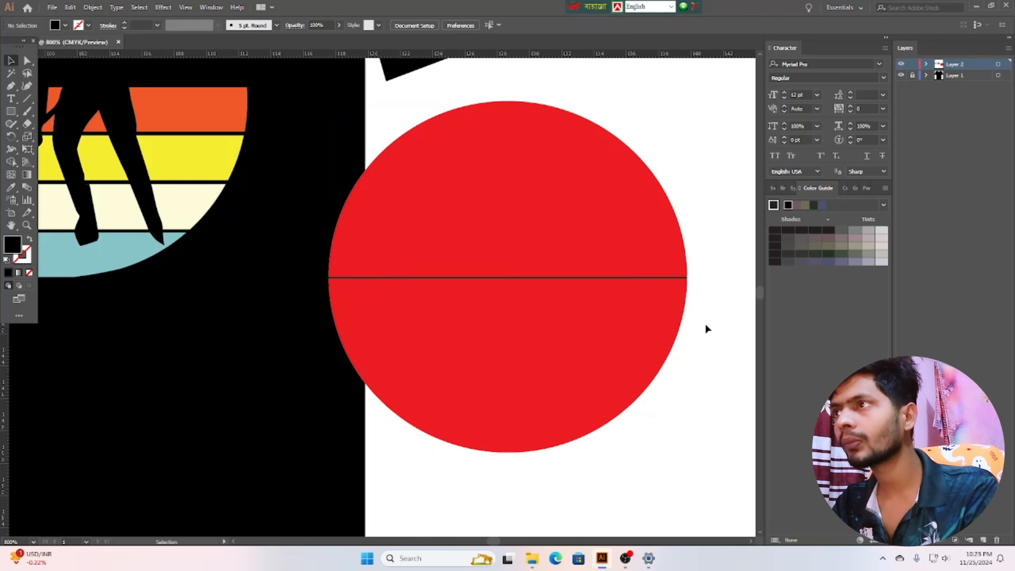
click(530, 278)
drag(508, 279, 516, 453)
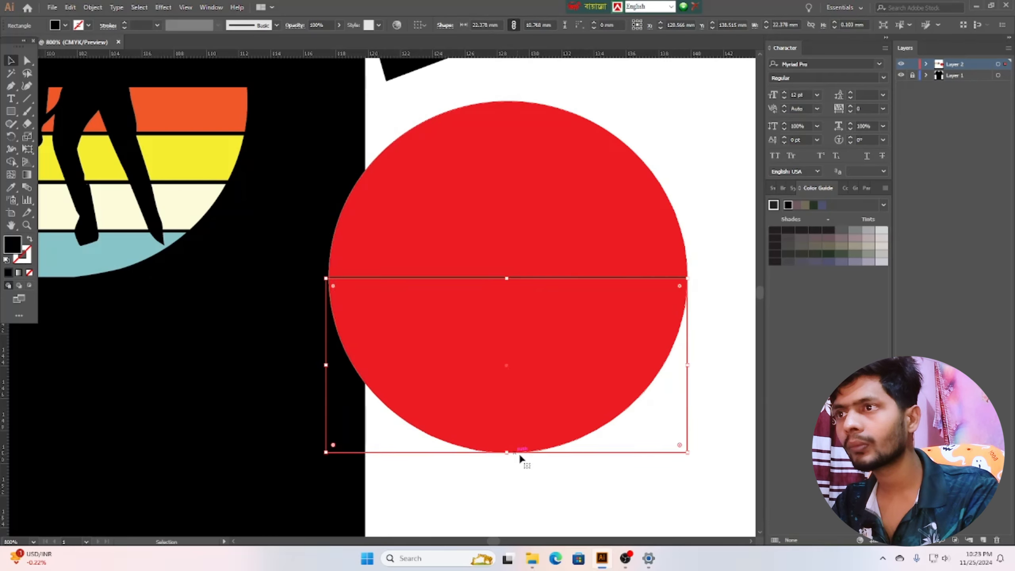
click(564, 464)
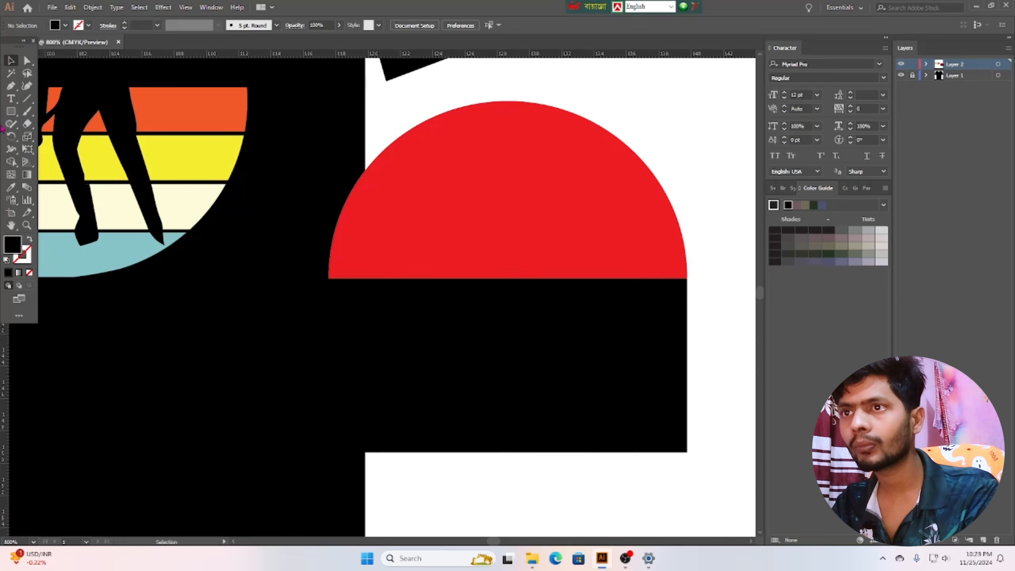
- Remove the black rectangle's corners outside the circle with the Shape Builder tool
click(12, 163)
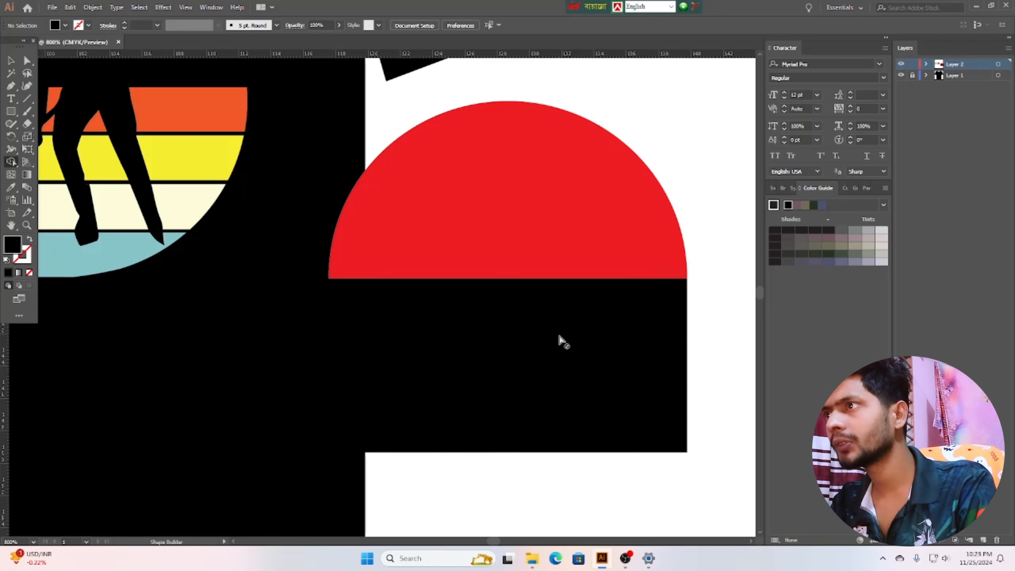
click(11, 61)
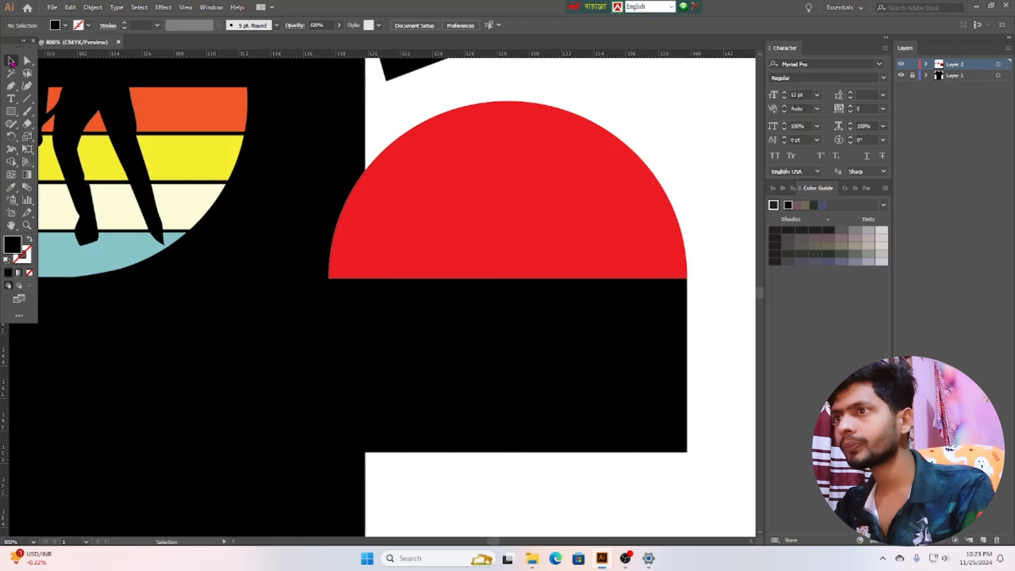
drag(418, 194, 526, 411)
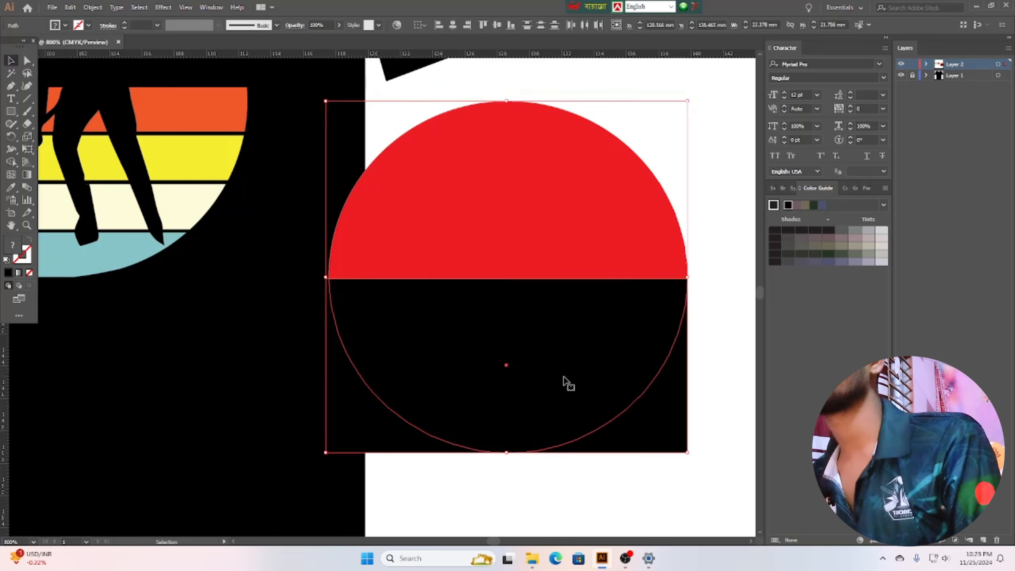
click(11, 162)
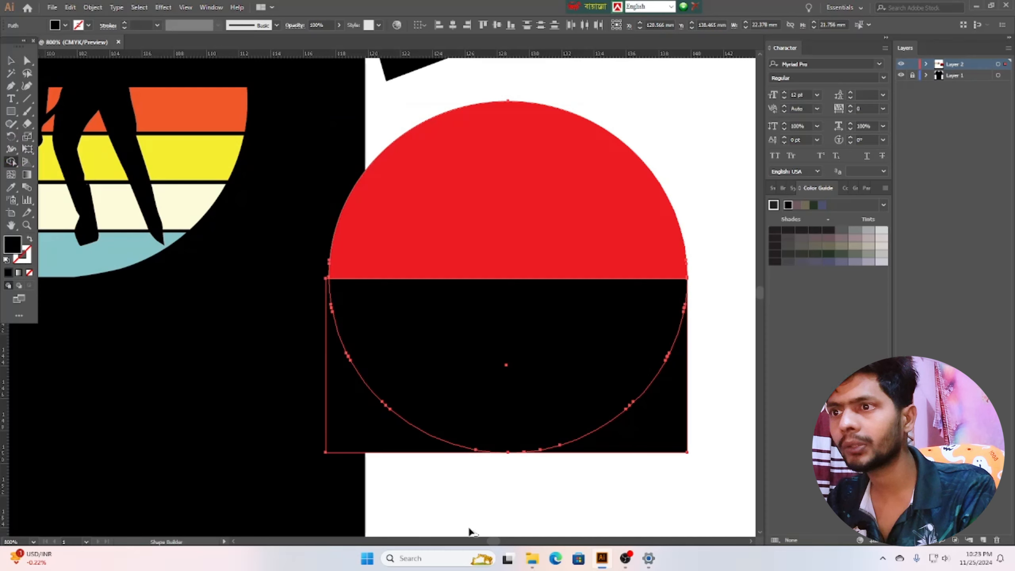
mouse_move(471, 532)
mouse_down()
mouse_move(372, 444)
mouse_move(456, 468)
mouse_up()
drag(636, 520, 663, 432)
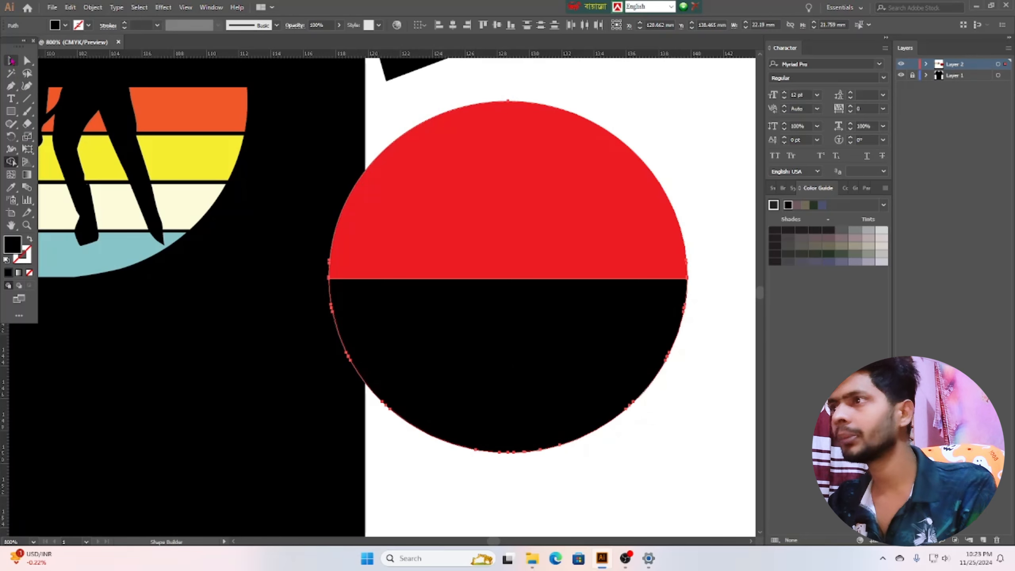
- Group the red and black halves of the circle
click(11, 61)
drag(693, 491, 513, 232)
right_click(514, 232)
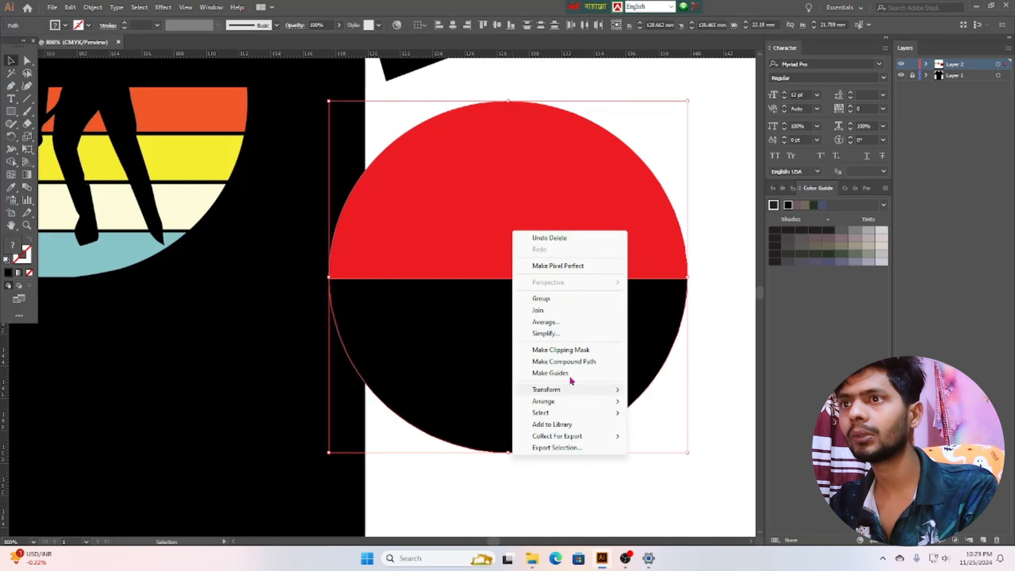
click(599, 298)
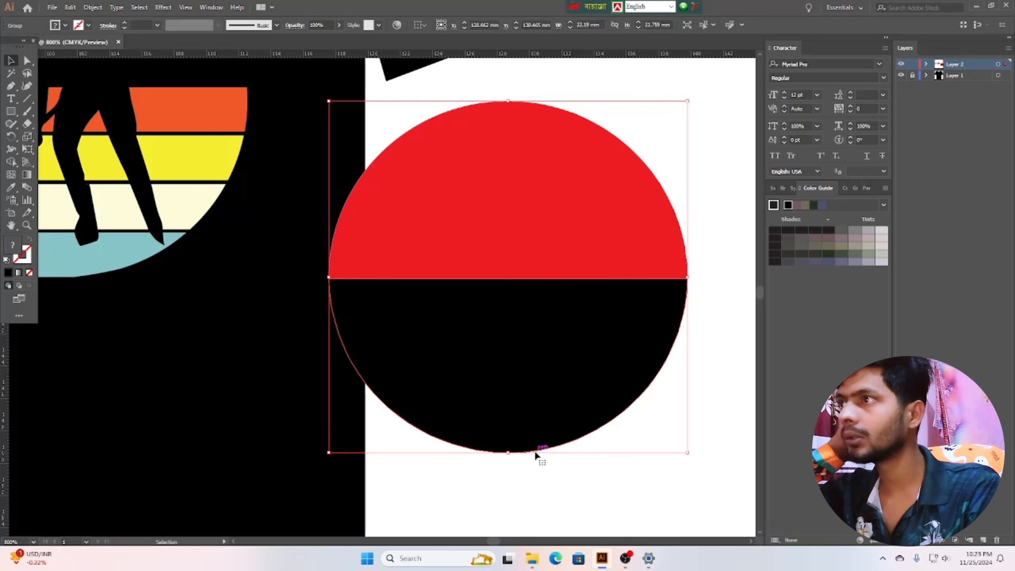
scroll(535, 453, down, 3)
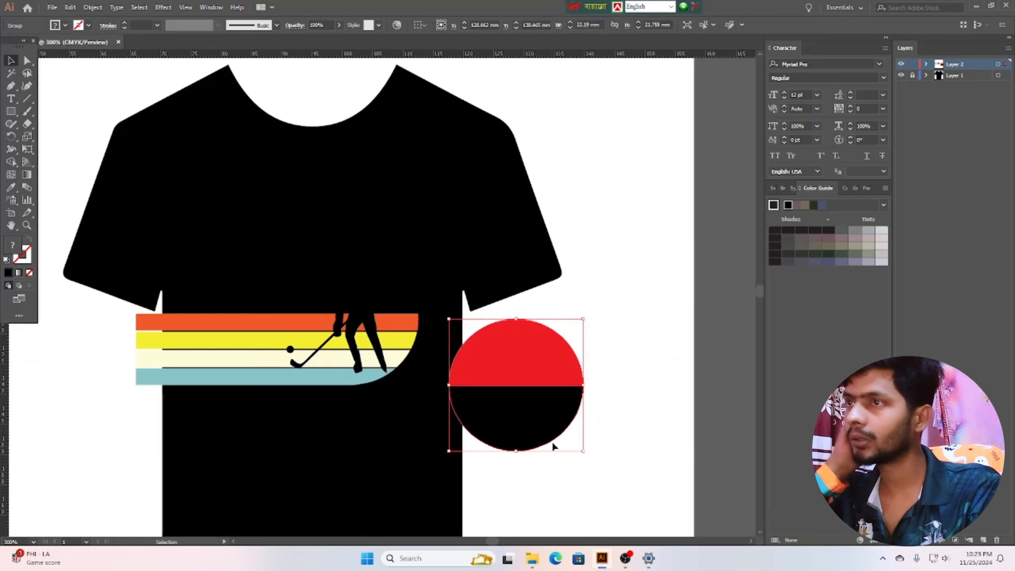
- Move the red-and-black circle group onto the rounded end of the stripes, nudging it so it covers the curved edge
drag(456, 340, 374, 299)
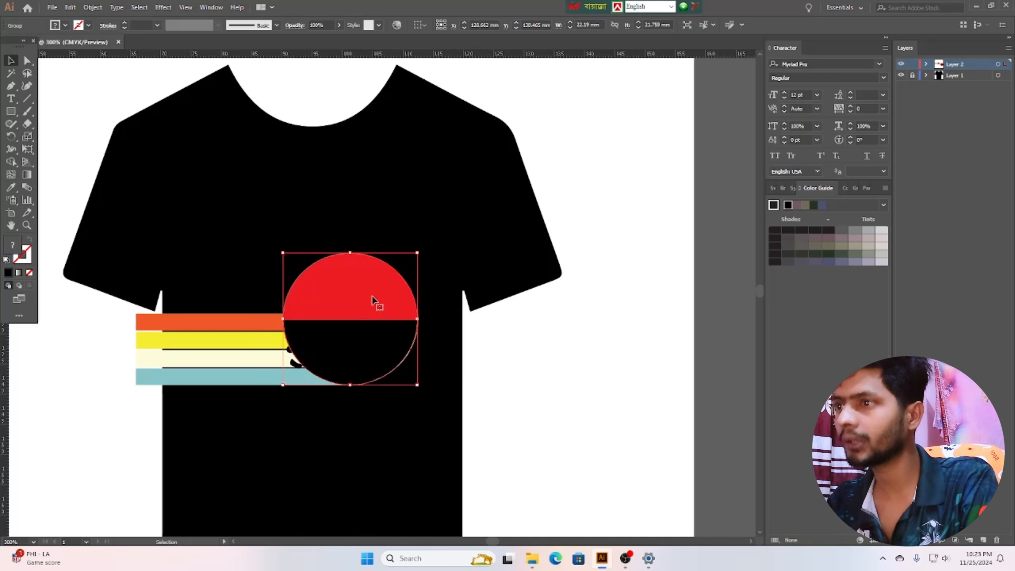
click(573, 410)
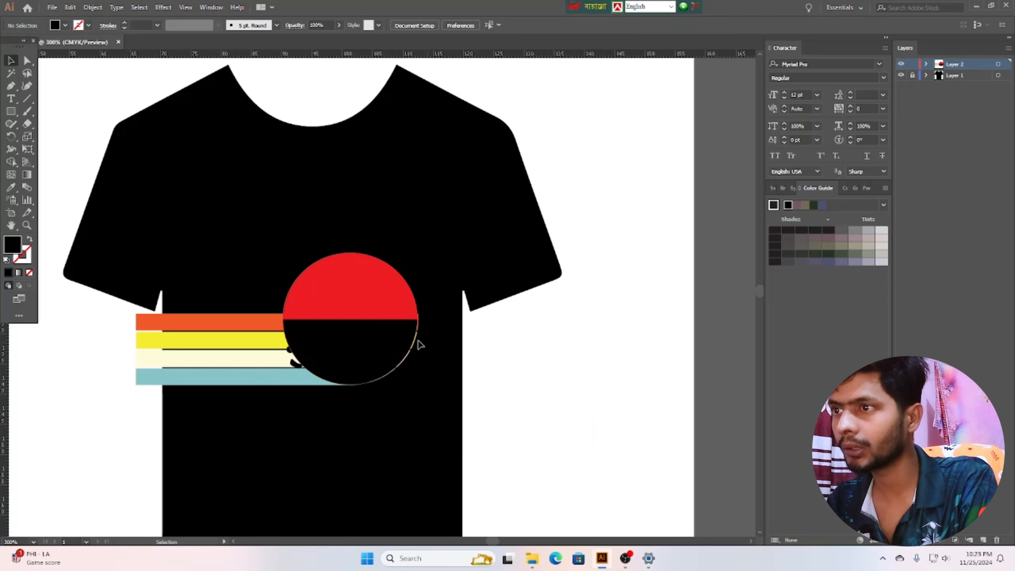
click(378, 348)
key(Down)
key(Right)
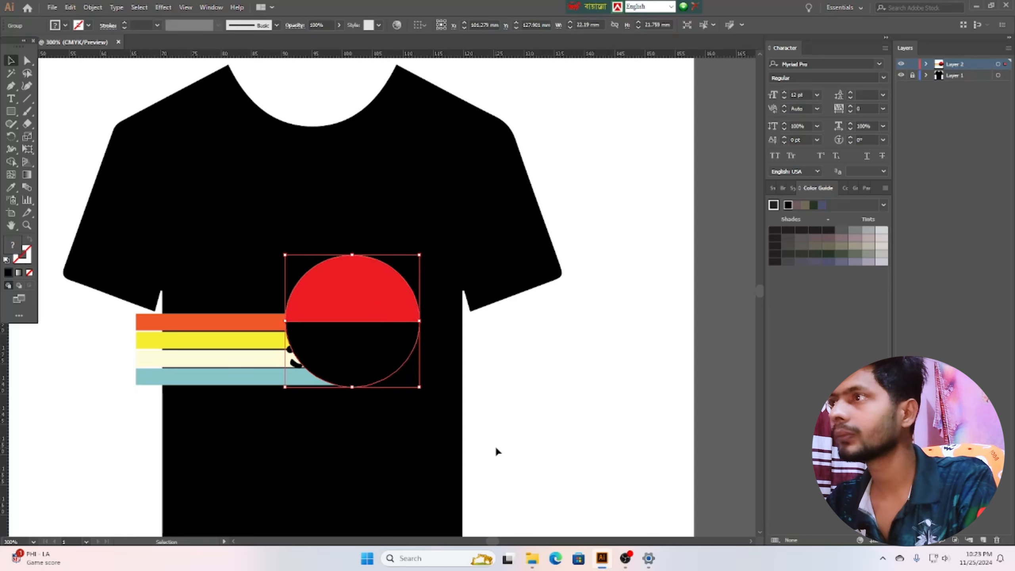
click(636, 440)
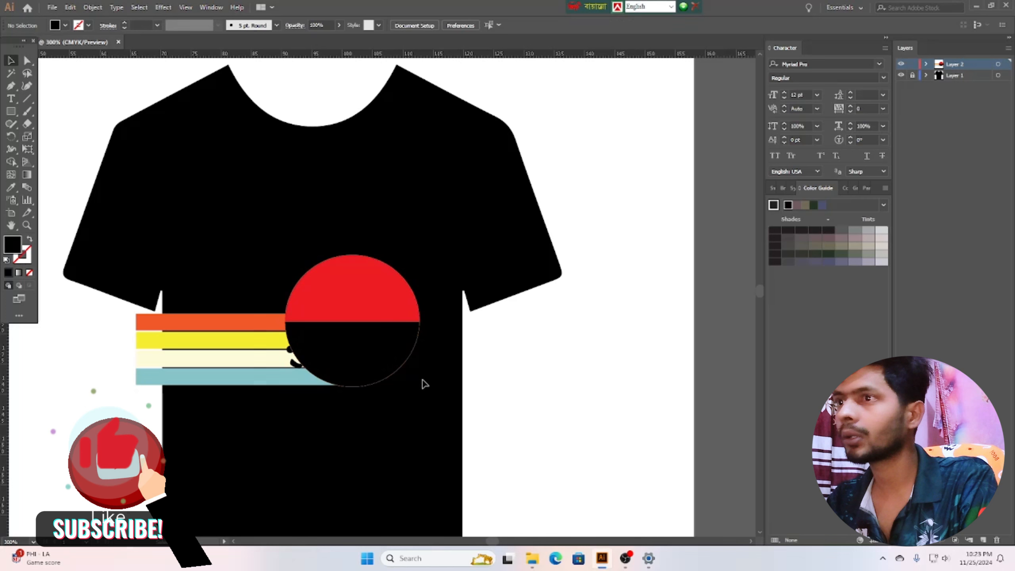
- Send the circle group to the back, behind the stripes and the hockey player
click(332, 325)
right_click(345, 307)
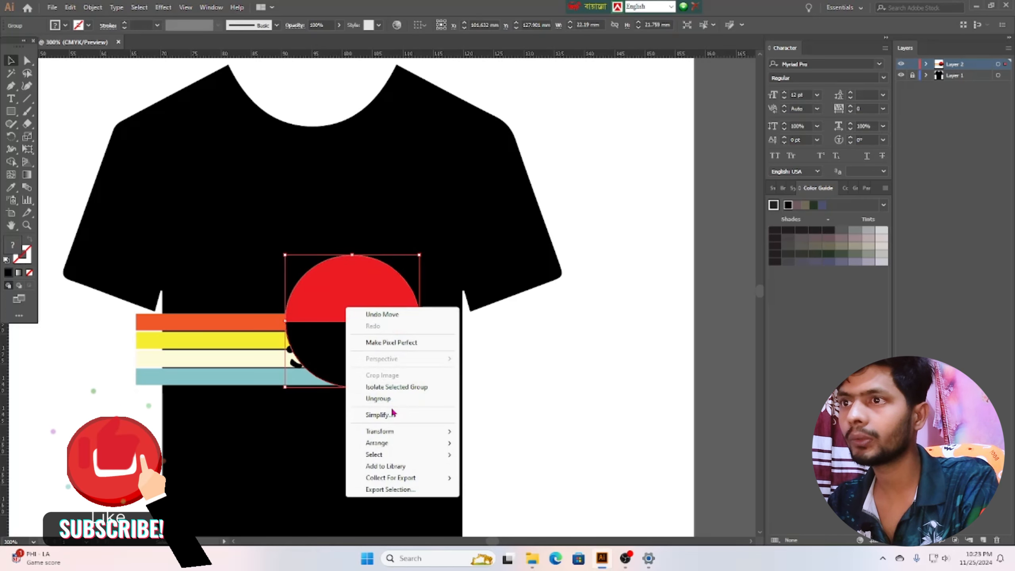
mouse_move(396, 443)
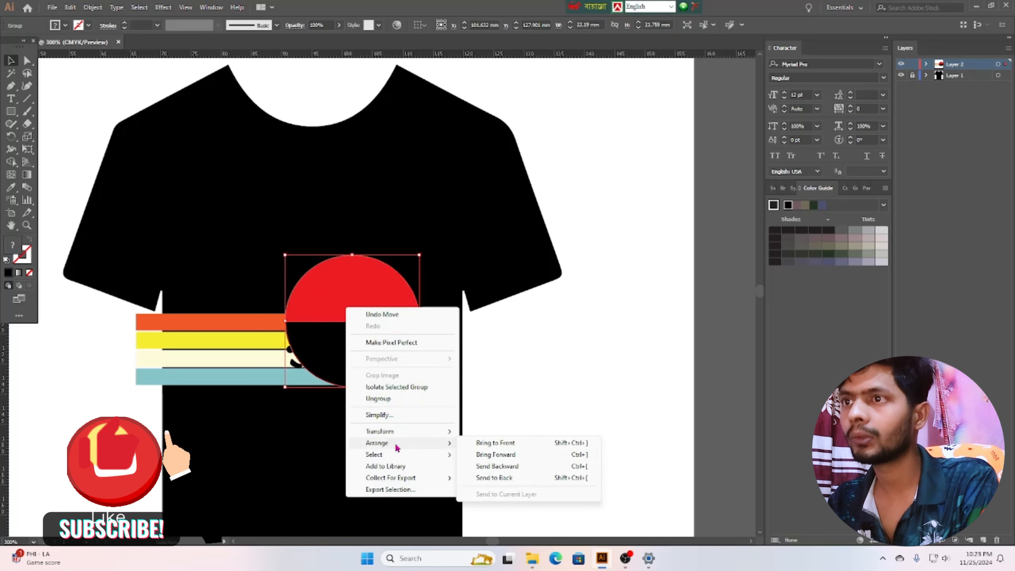
click(512, 478)
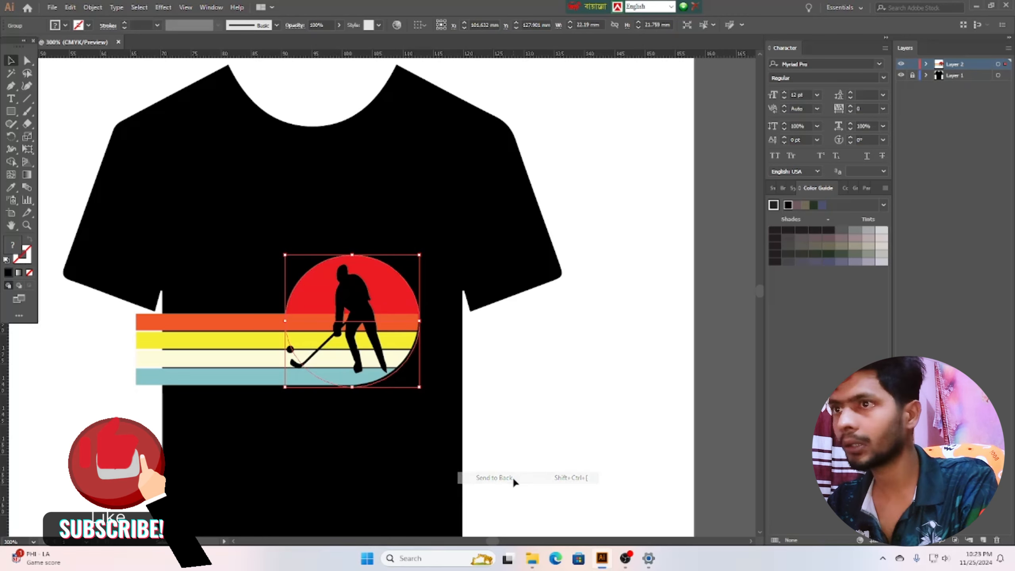
click(545, 412)
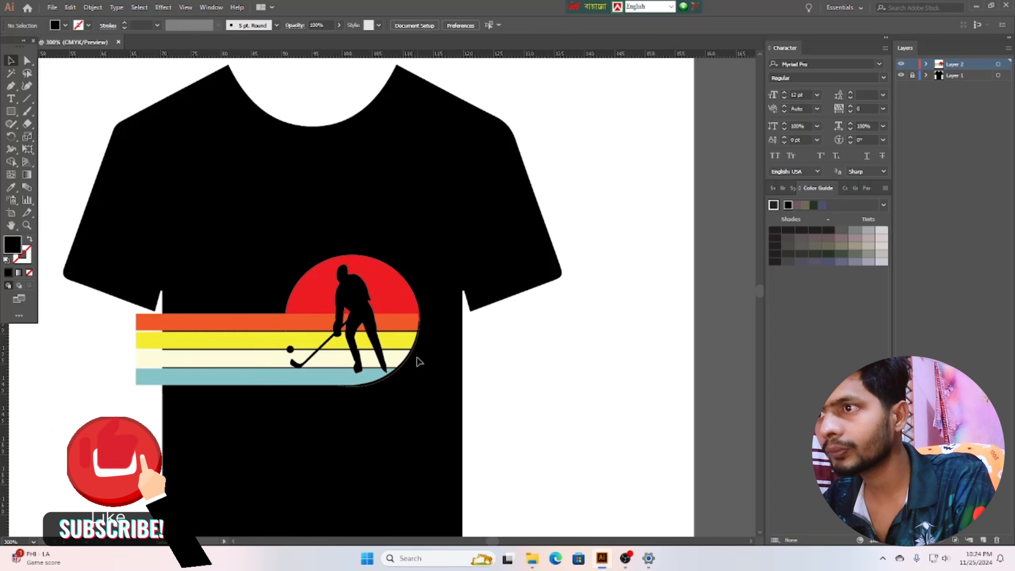
- Examine how the circle, stripes and hockey player line up on the T-shirt, up close and as a whole
scroll(419, 360, down, 1)
scroll(423, 374, up, 1)
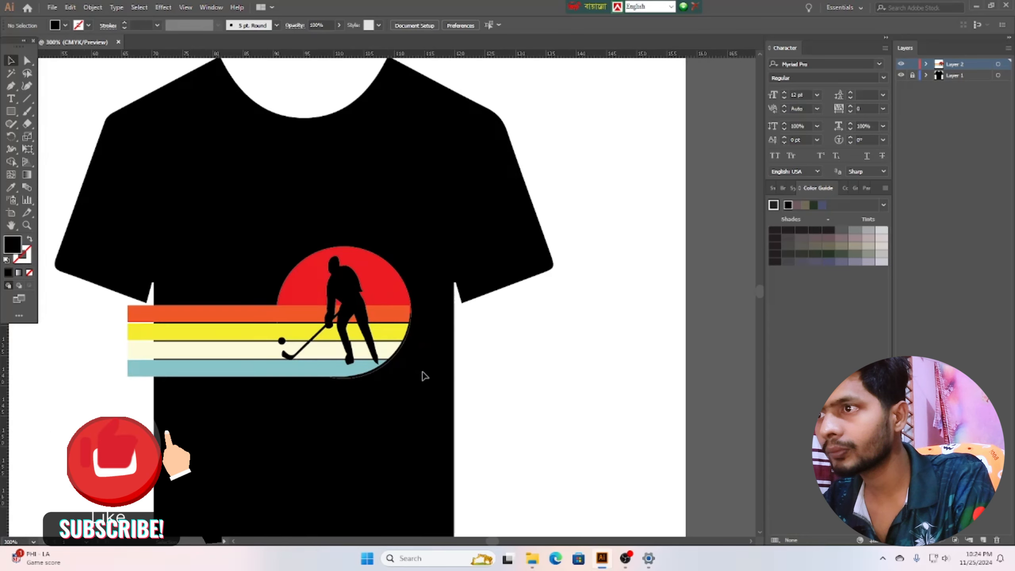
scroll(421, 375, down, 1)
scroll(420, 375, down, 2)
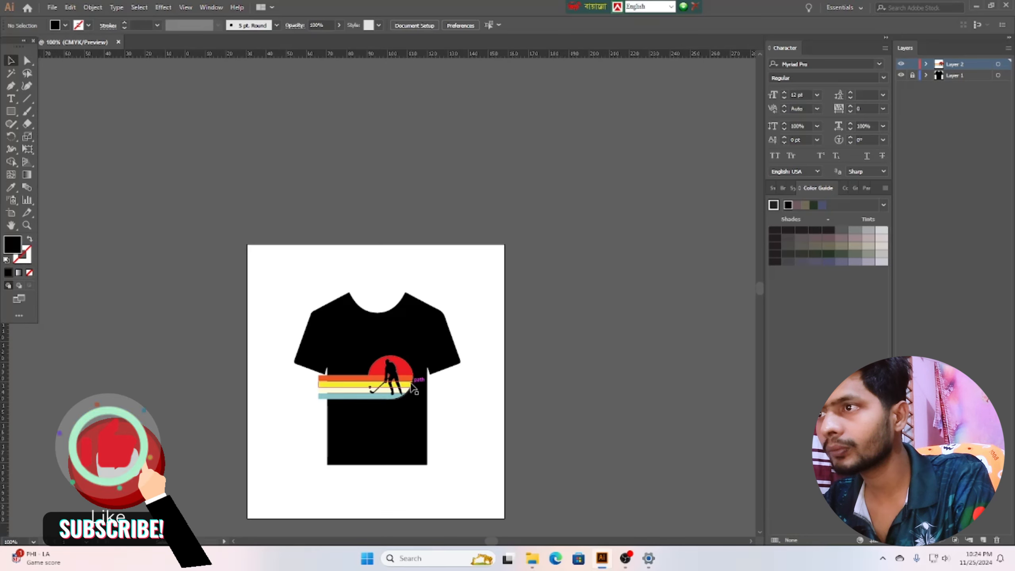
scroll(413, 386, down, 2)
scroll(412, 385, up, 5)
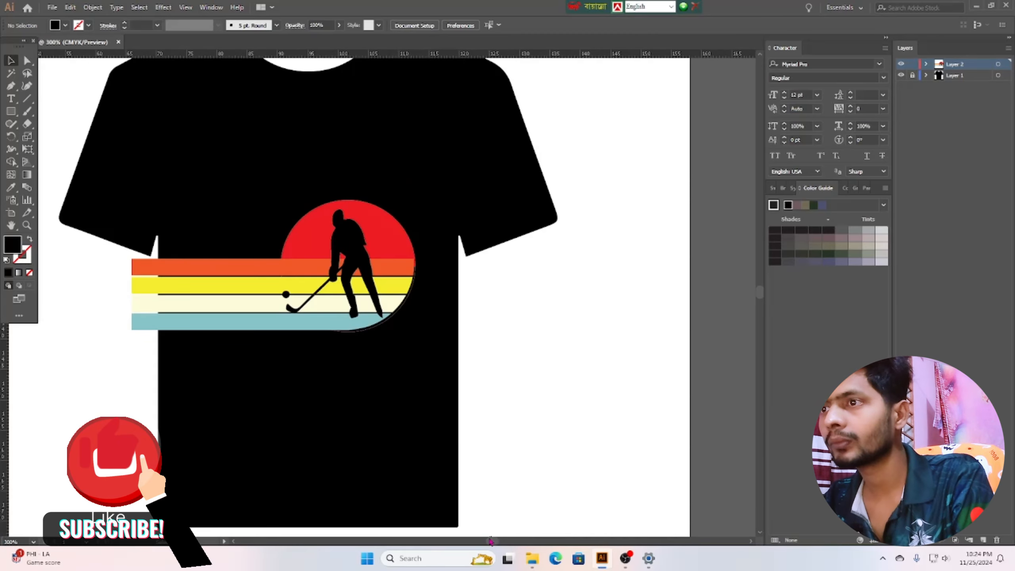
scroll(495, 504, left, 2)
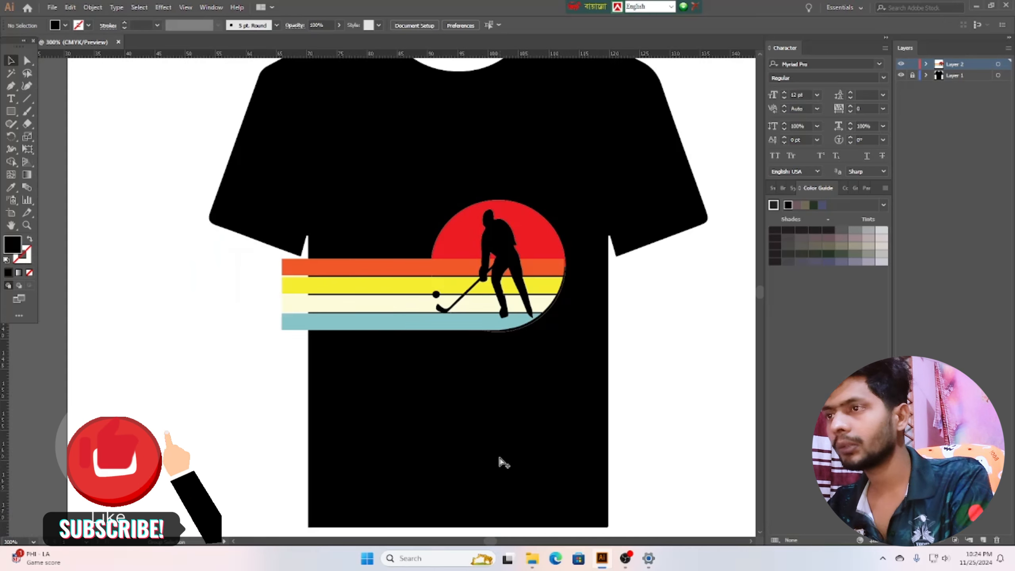
scroll(500, 460, down, 1)
scroll(502, 461, down, 1)
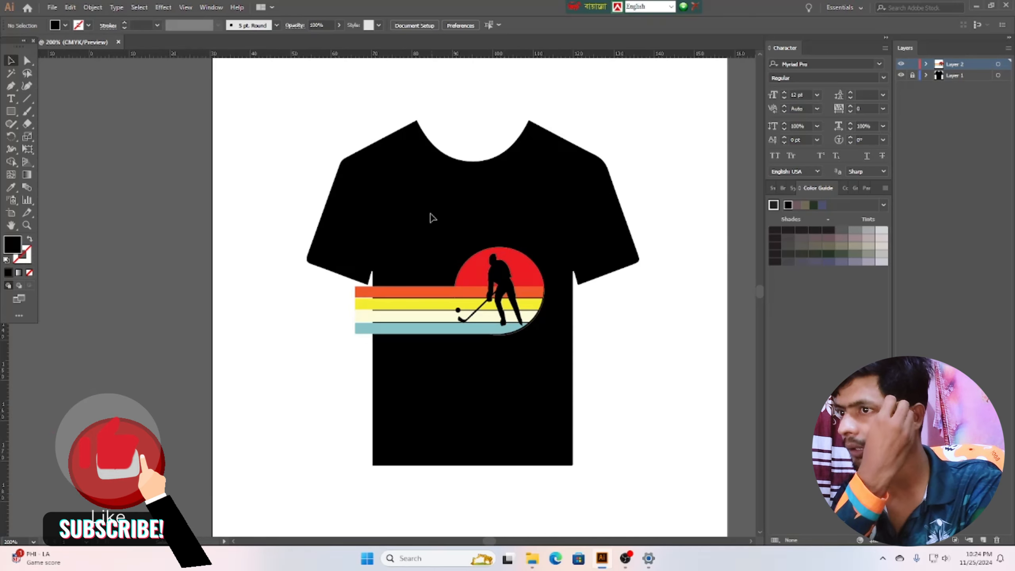
- Group the circle, stripes, player and ball, and narrow the group to about 42.5 mm so it starts at the shirt body's edge
drag(421, 262, 550, 352)
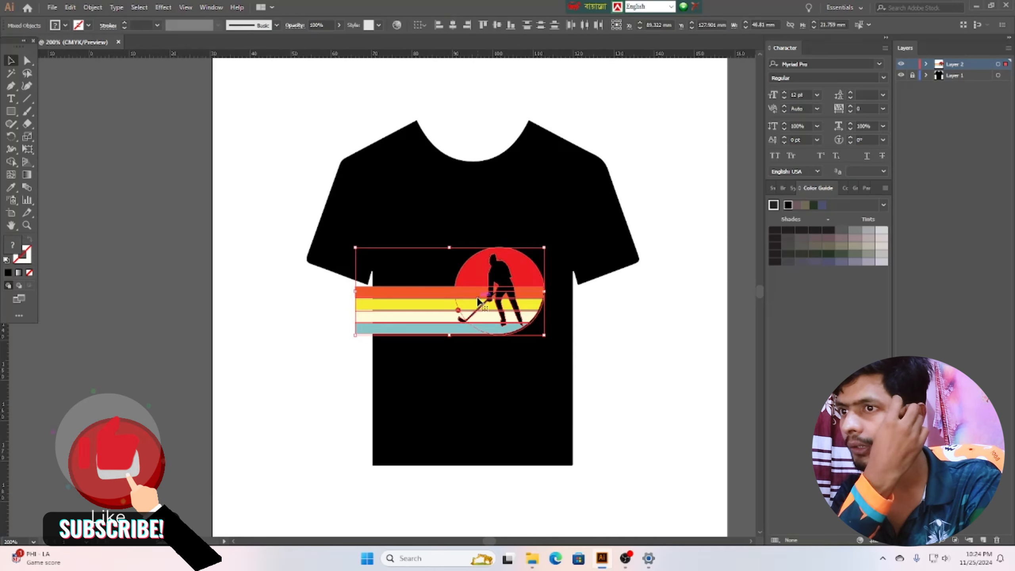
right_click(478, 301)
click(505, 384)
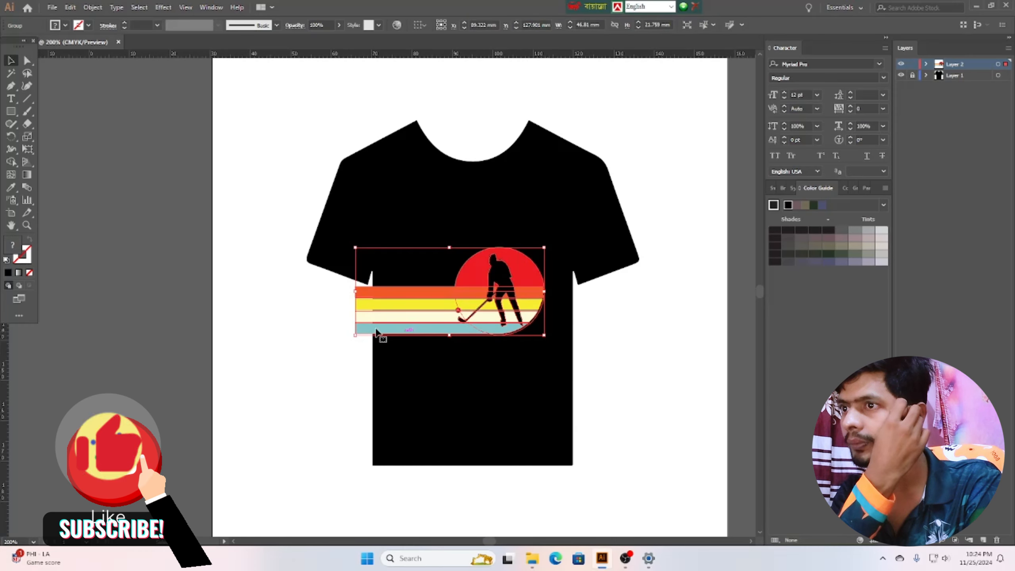
drag(355, 248, 372, 245)
click(647, 382)
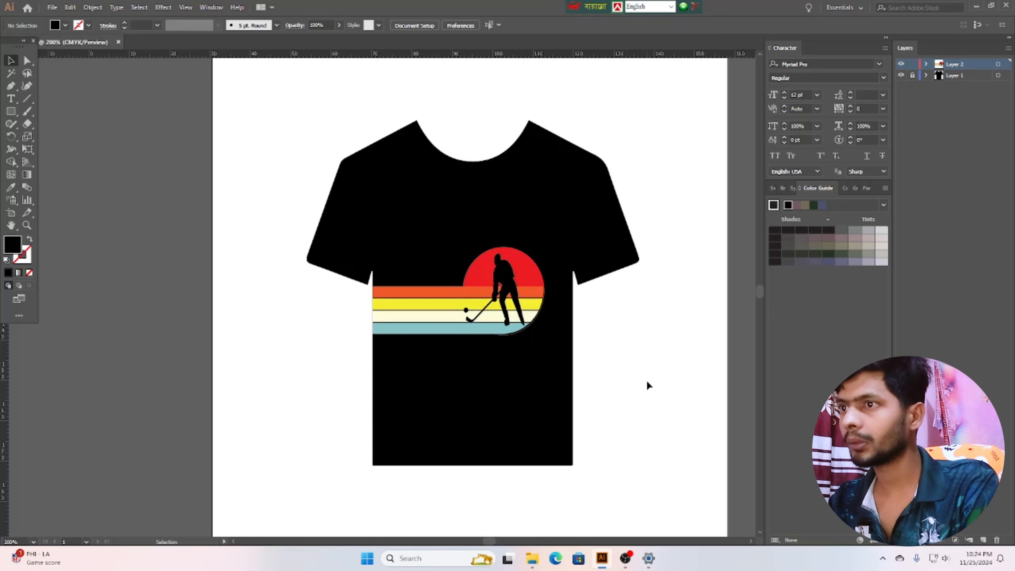
- Move the grouped artwork to the middle of the shirt body, with equal margins at both sides
drag(463, 301, 476, 297)
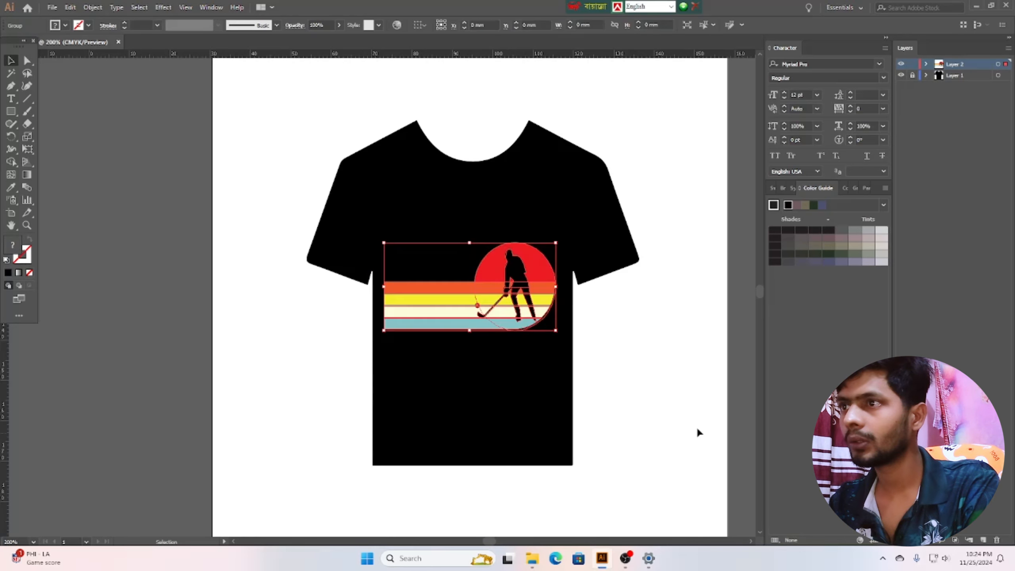
click(636, 397)
scroll(637, 401, down, 1)
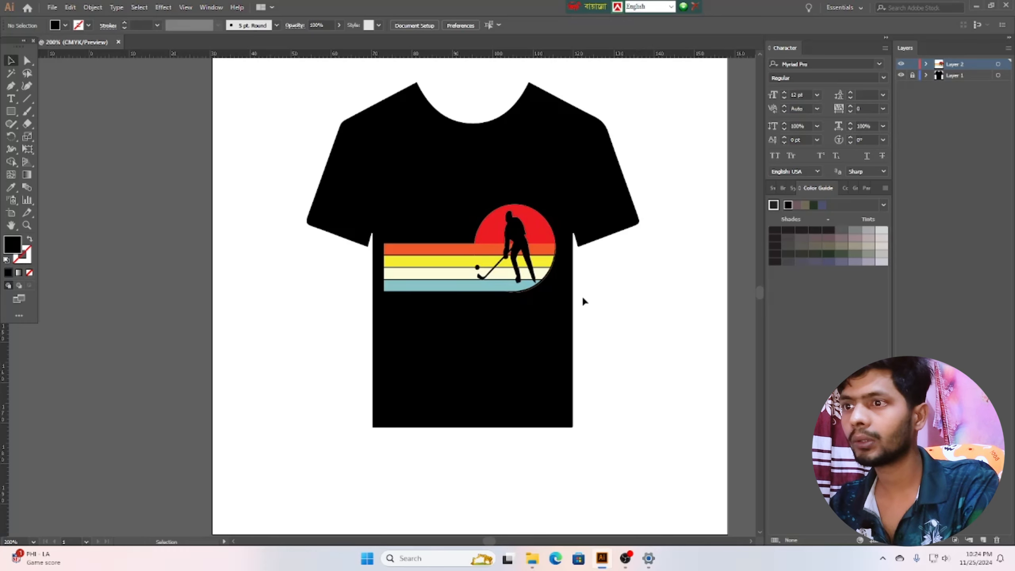
drag(458, 264, 460, 267)
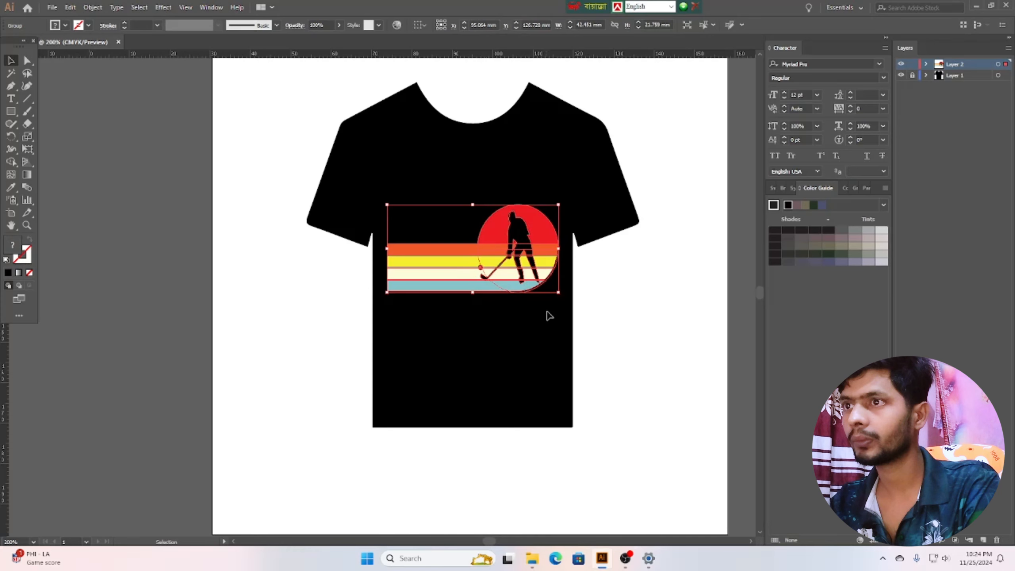
click(705, 336)
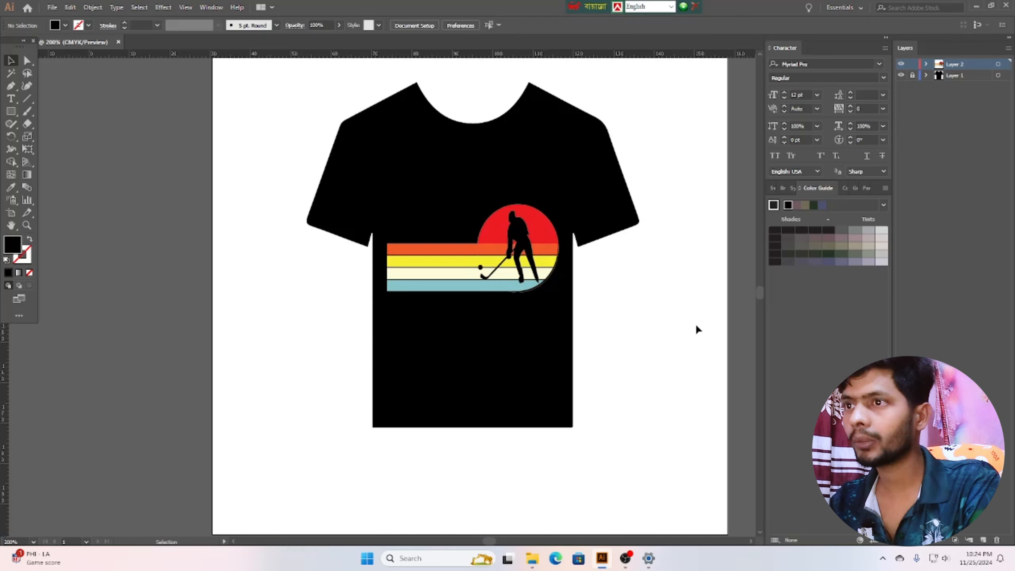
click(519, 260)
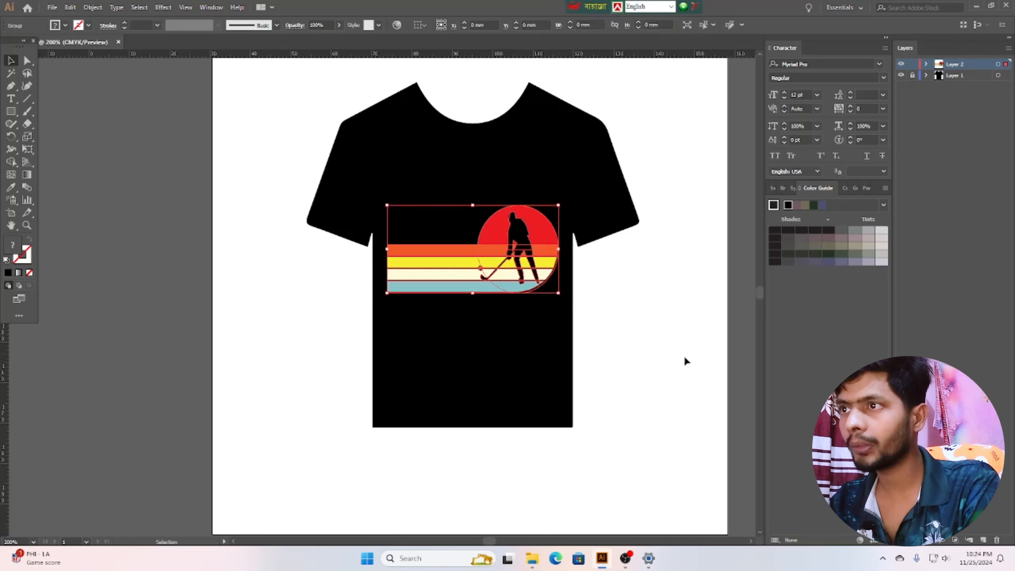
click(689, 350)
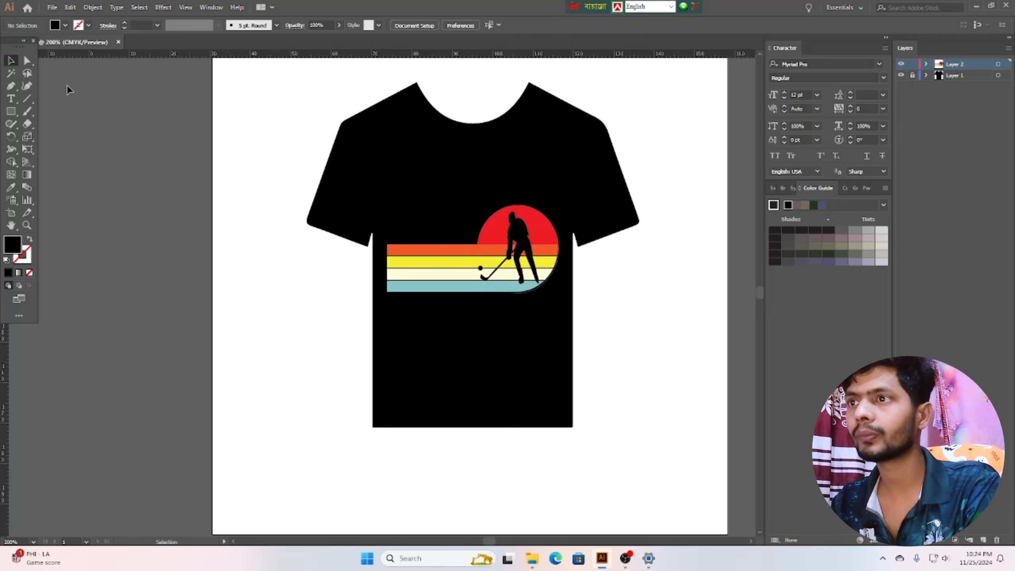
- Create a text object on the empty area beside the T-shirt and clear its placeholder text
click(10, 99)
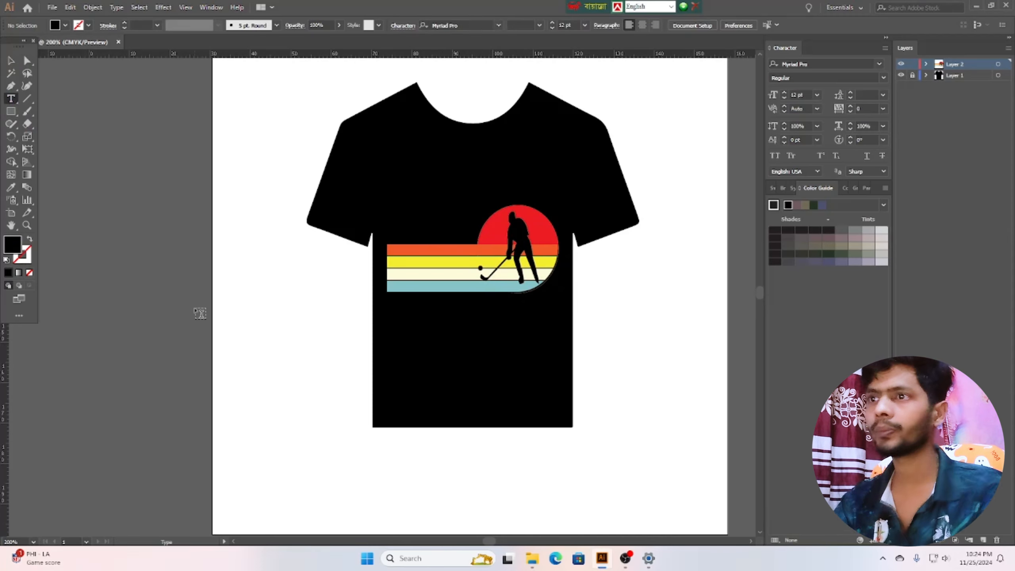
click(135, 280)
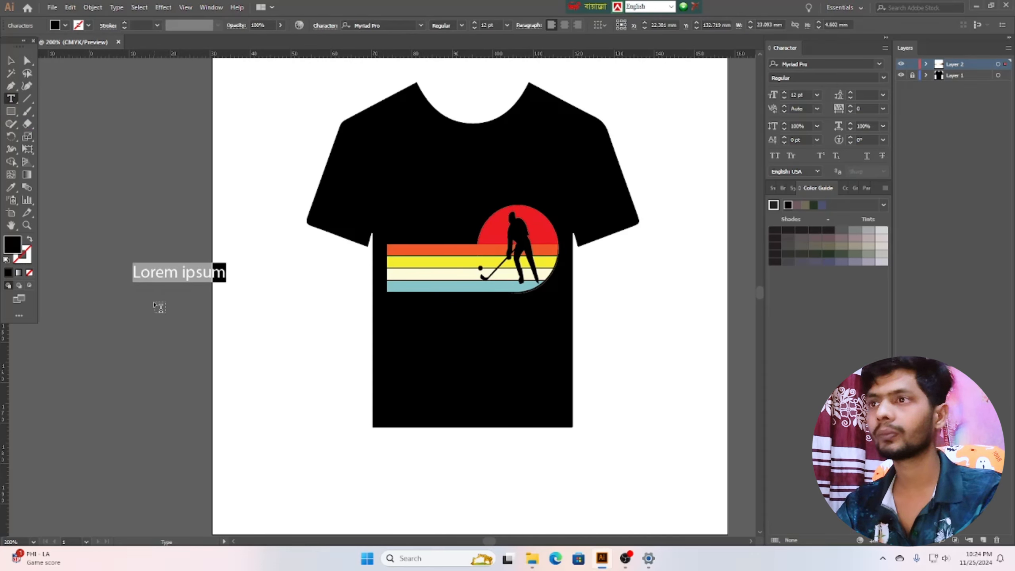
key(BackSpace)
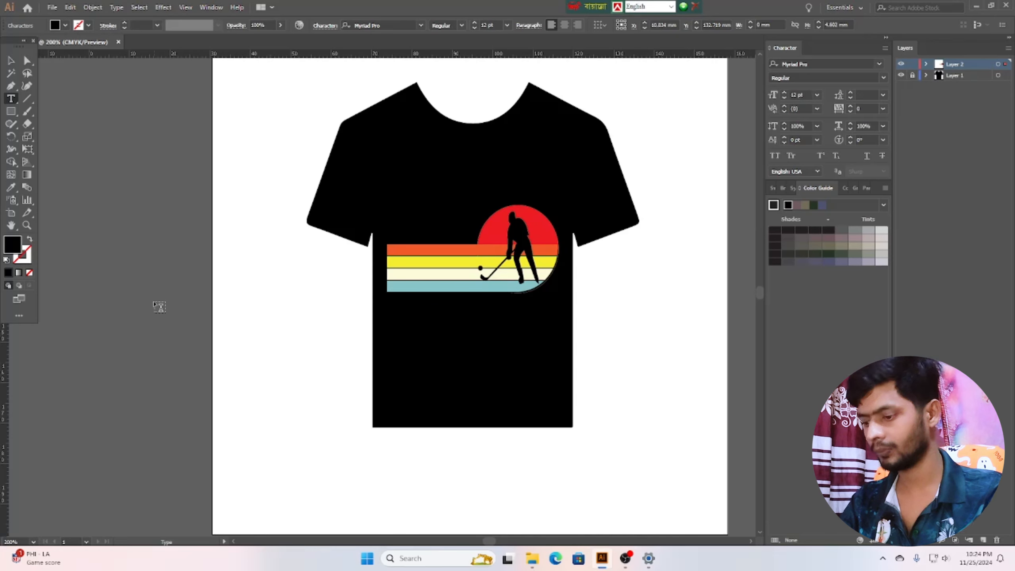
text(game h)
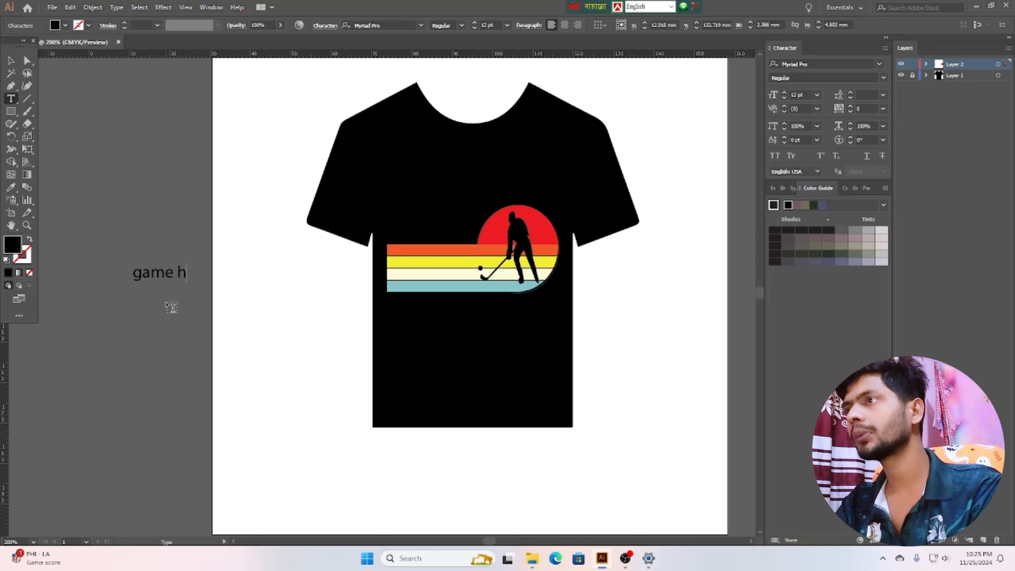
text(ky)
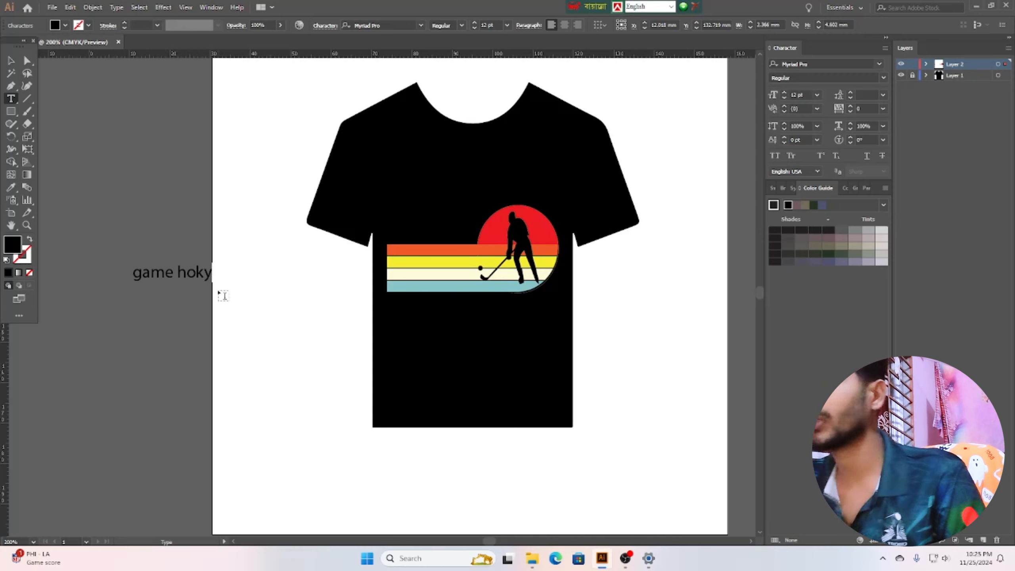
key(BackSpace)
key(BackSpace)
key(BackSpace)
key(BackSpace)
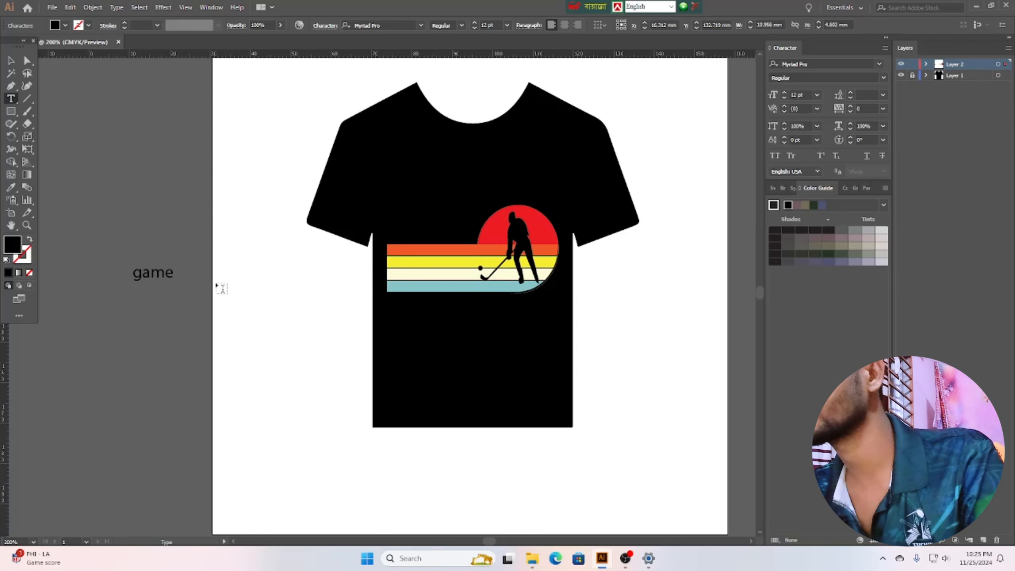
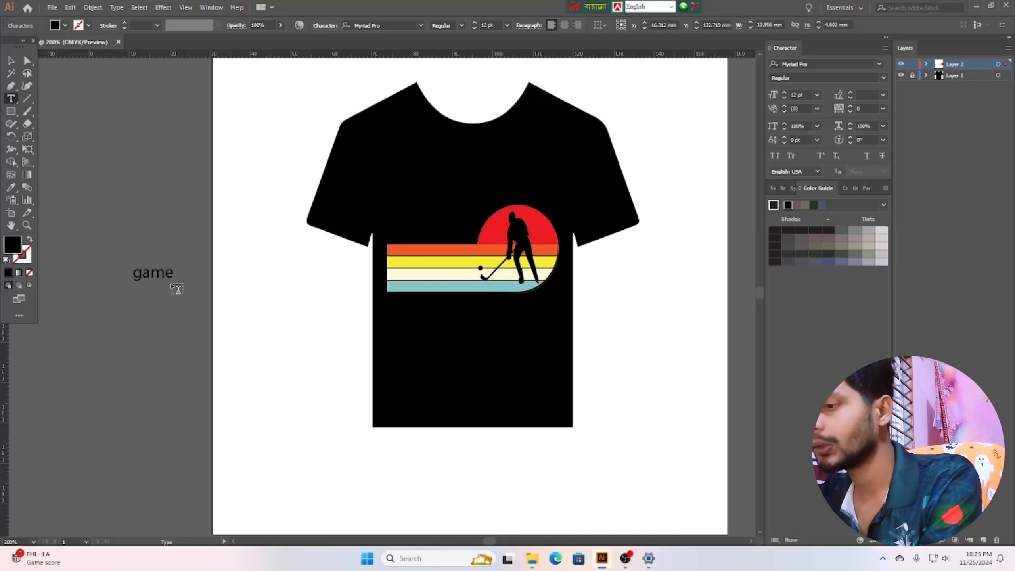
key(BackSpace)
key(BackSpace)
key(BackSpace)
key(BackSpace)
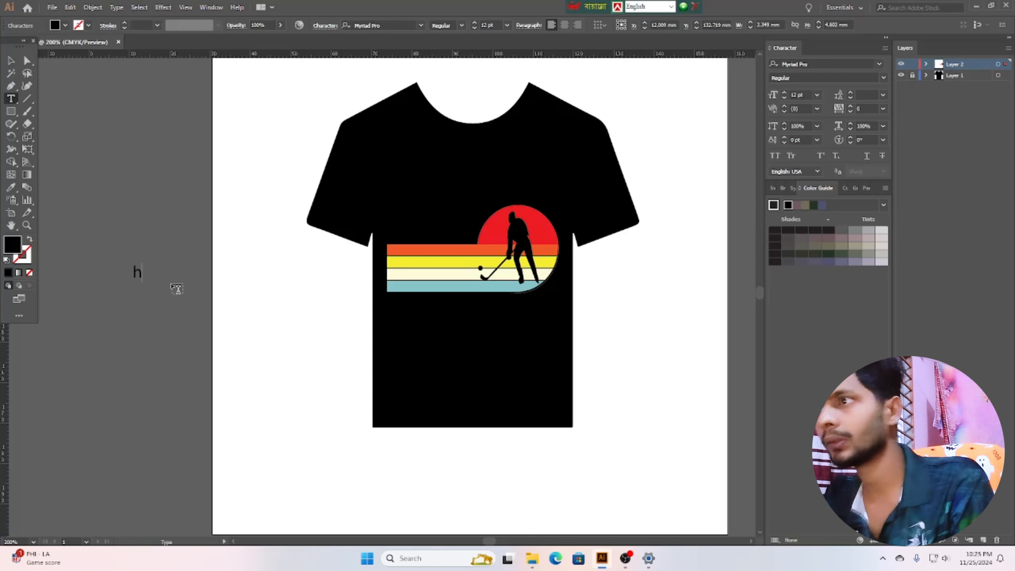
- Enter "hockey" as the text and set it in all caps
text(hockey)
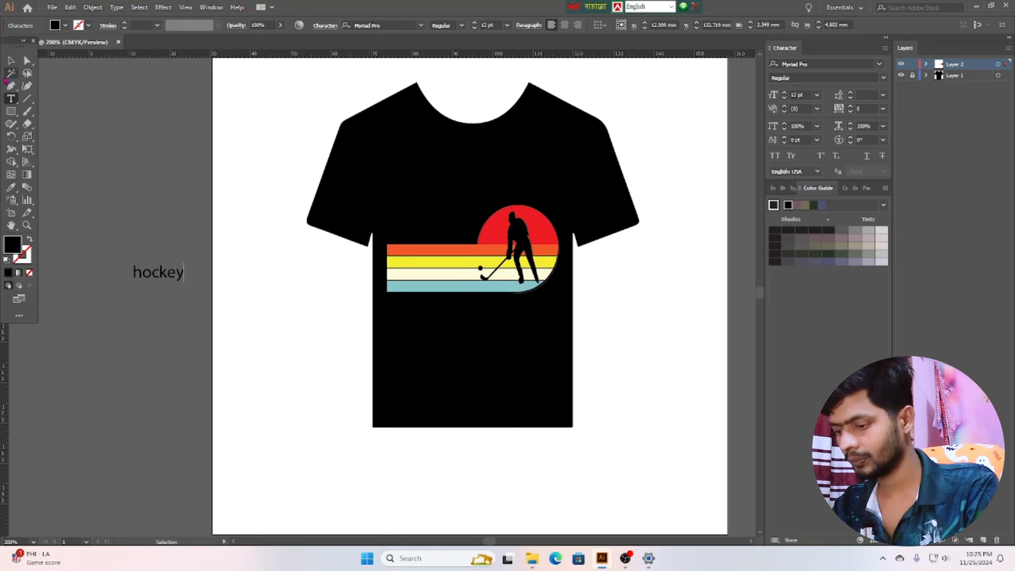
click(10, 61)
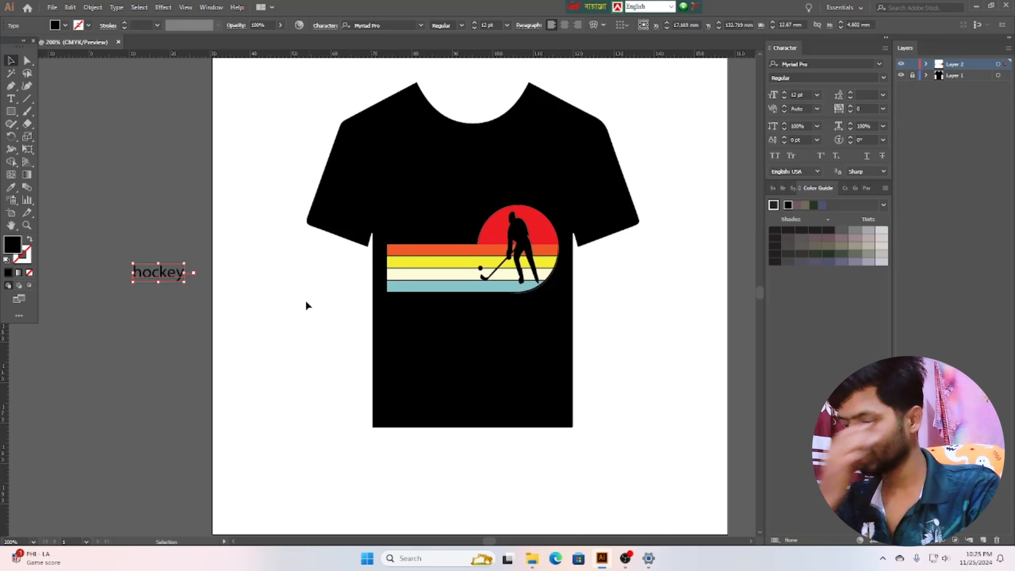
click(775, 155)
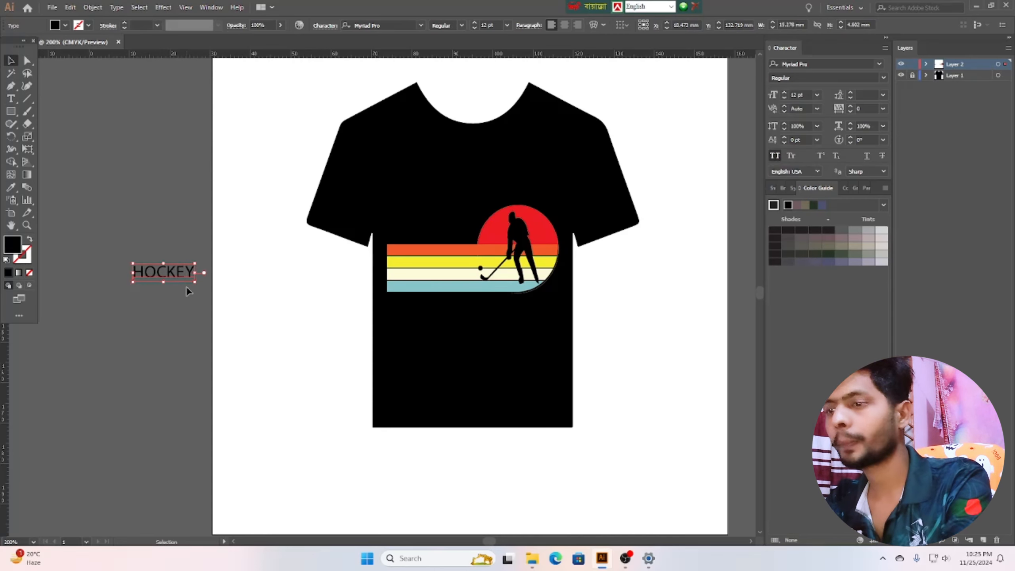
- Enlarge the HOCKEY text beside the T-shirt to about 27 pt and fill it with red
drag(194, 284, 319, 305)
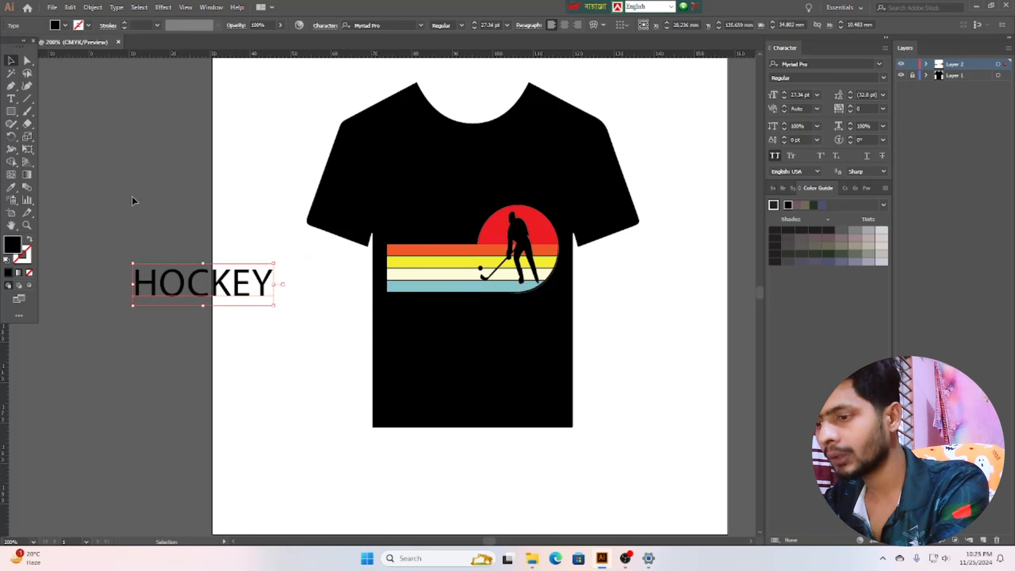
click(65, 26)
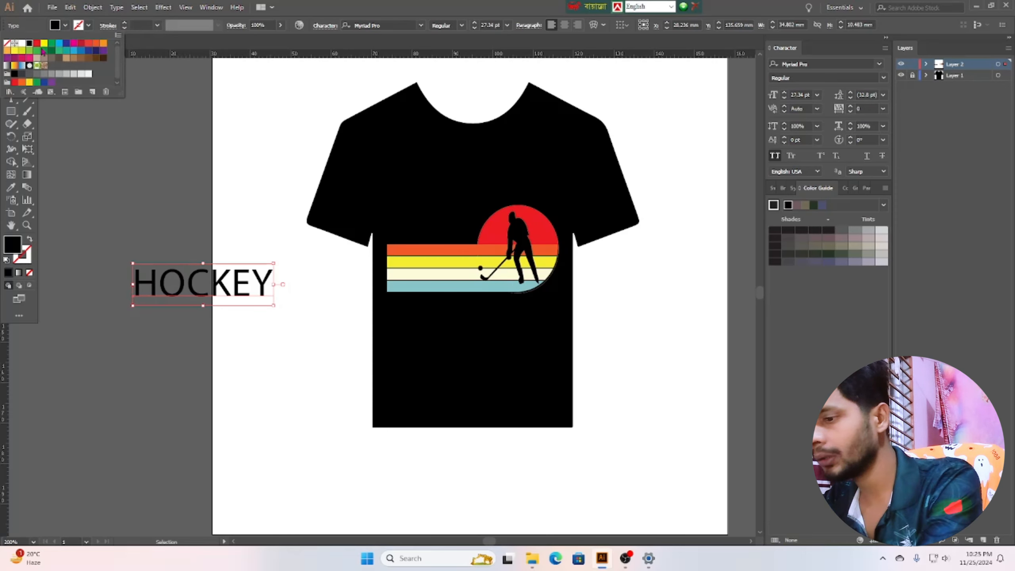
click(37, 44)
click(165, 172)
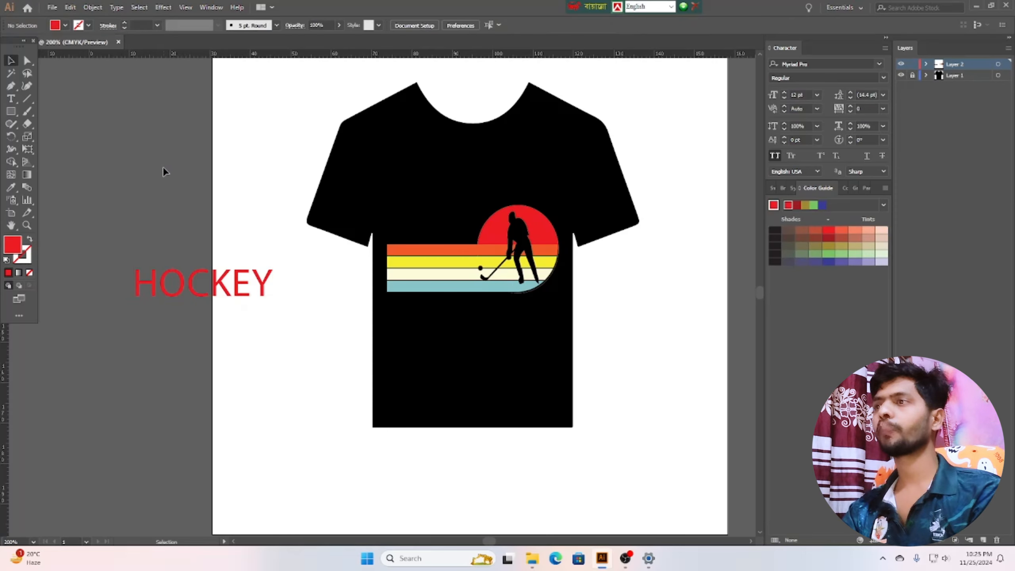
- Move the HOCKEY text onto the shirt body below the stripes and set its font to Trajan Color
drag(191, 286, 460, 342)
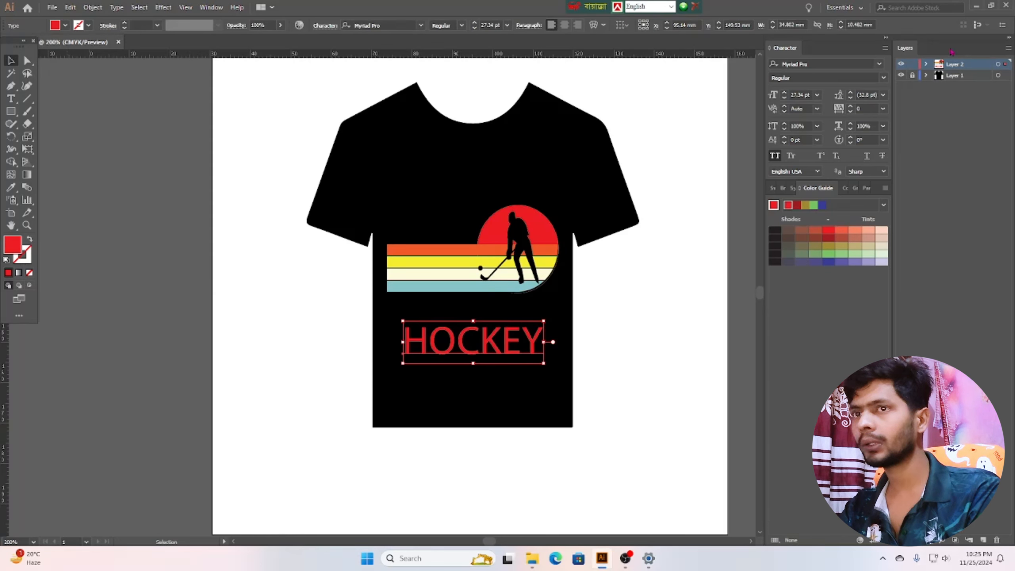
click(878, 65)
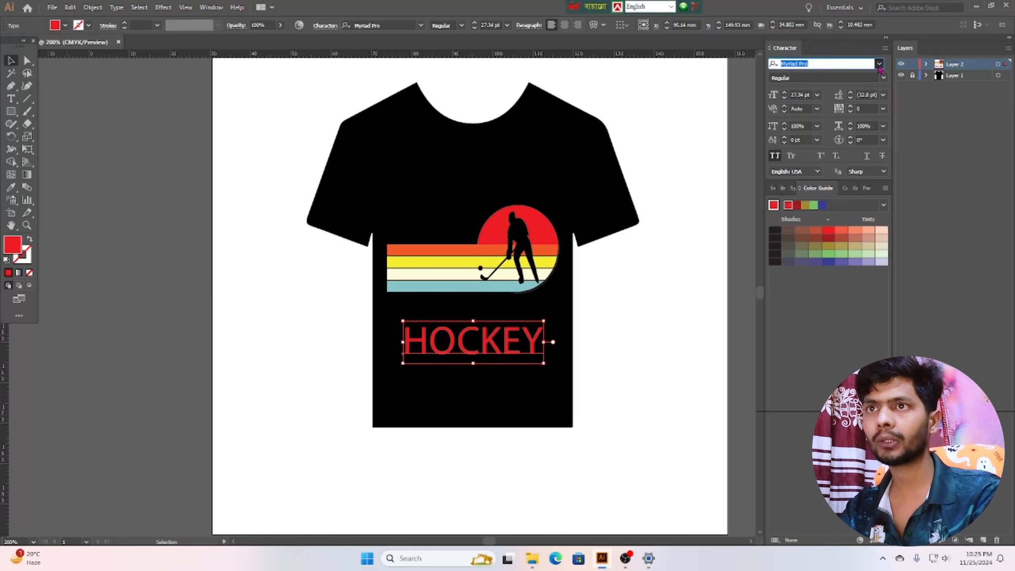
click(878, 64)
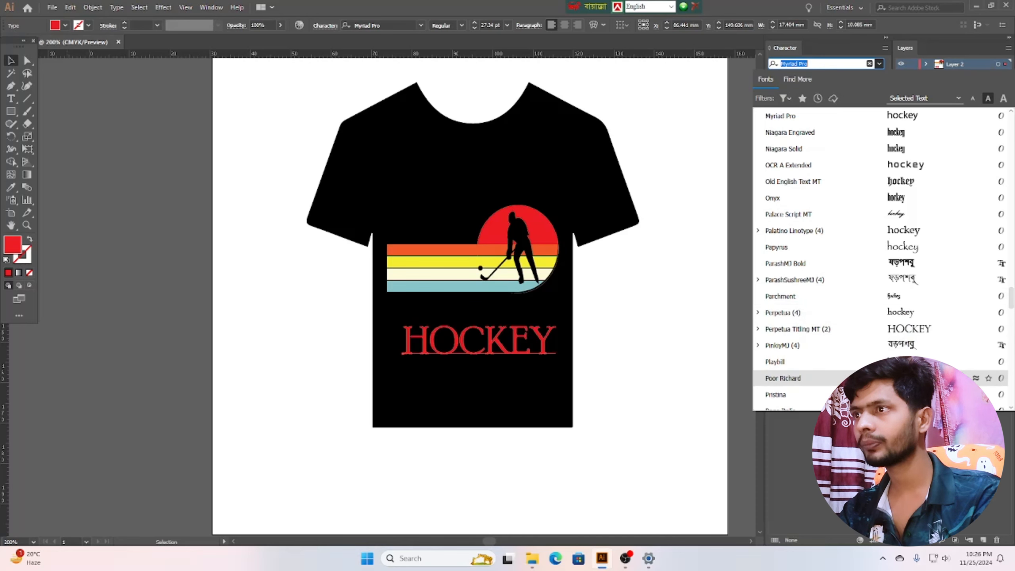
scroll(878, 378, down, 1)
scroll(879, 378, down, 2)
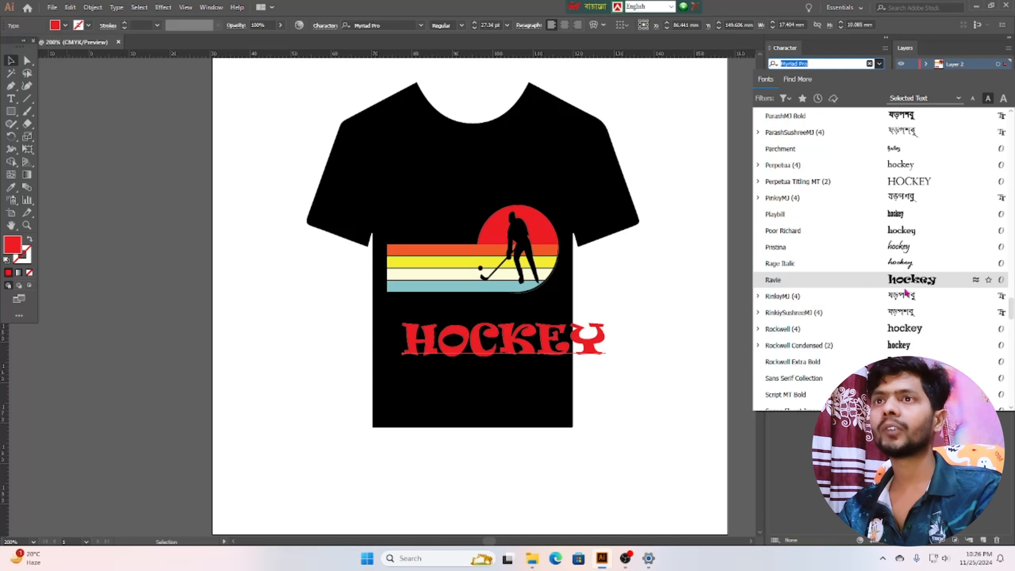
scroll(907, 316, down, 2)
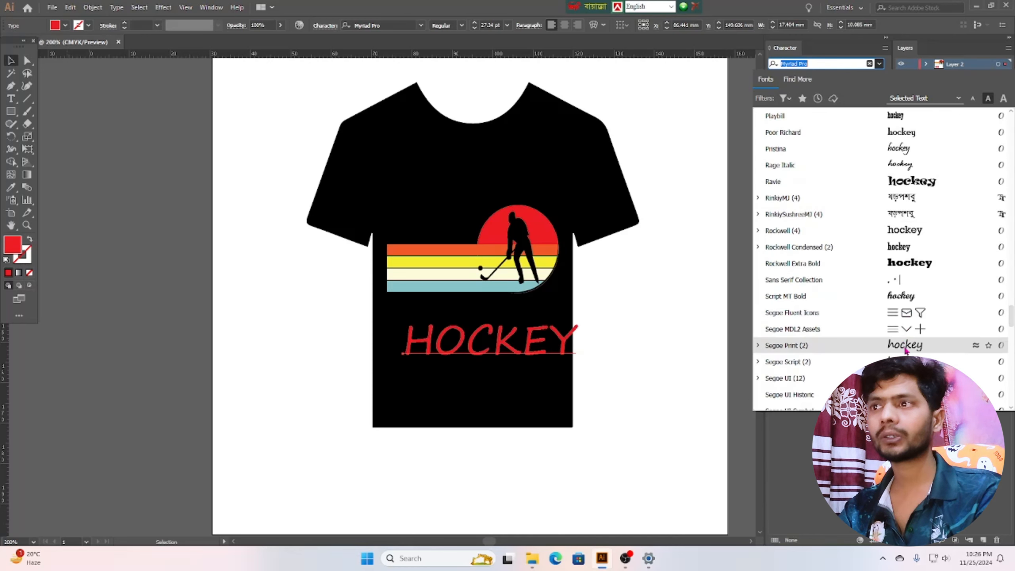
scroll(911, 347, down, 3)
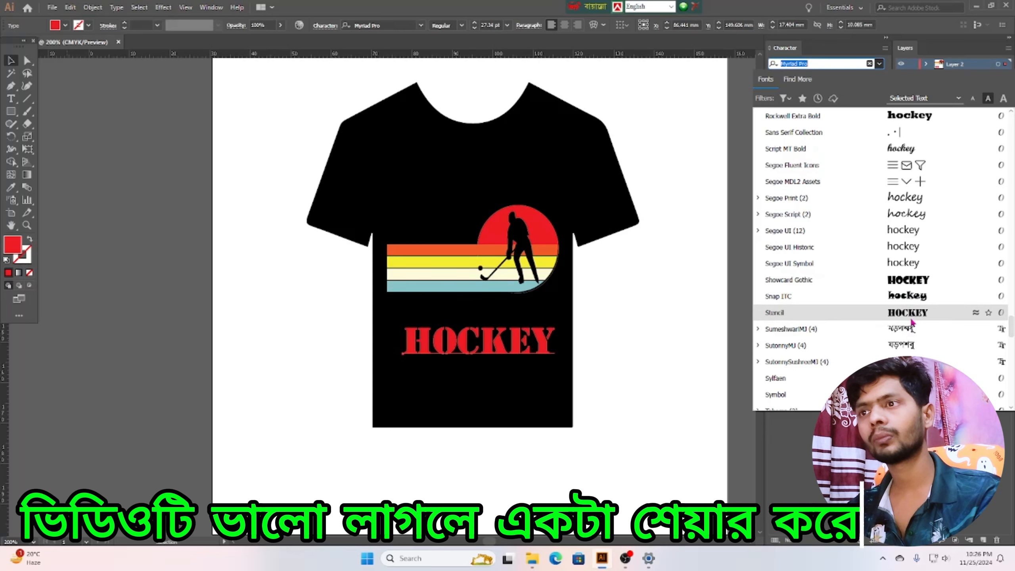
scroll(911, 331, down, 2)
scroll(909, 346, down, 4)
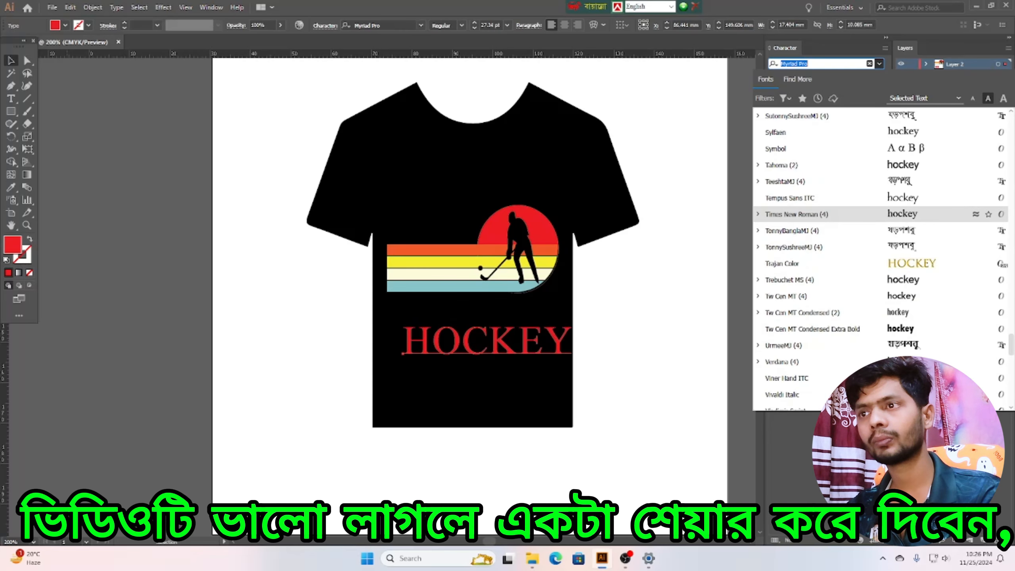
scroll(910, 344, down, 8)
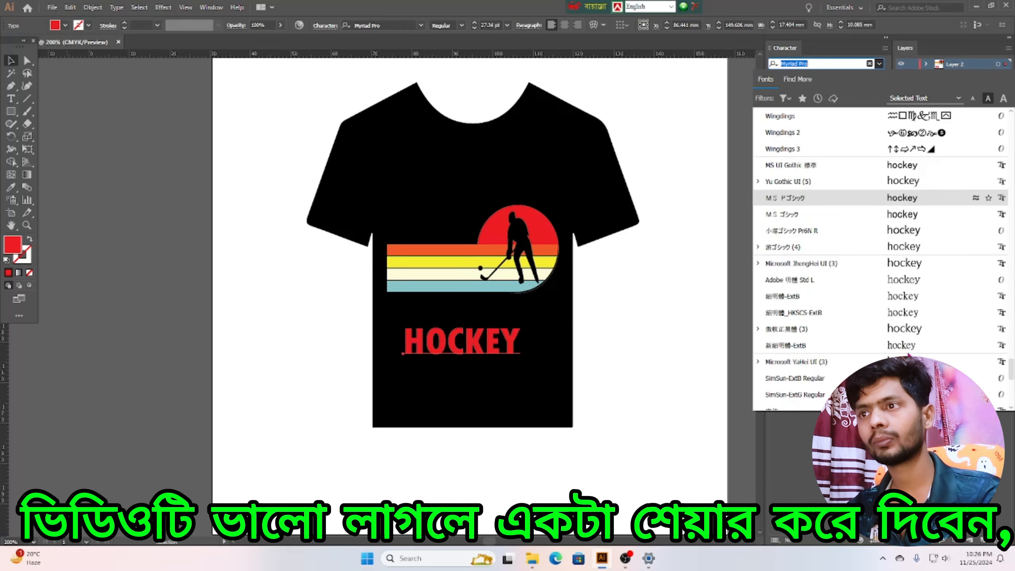
scroll(905, 271, down, 3)
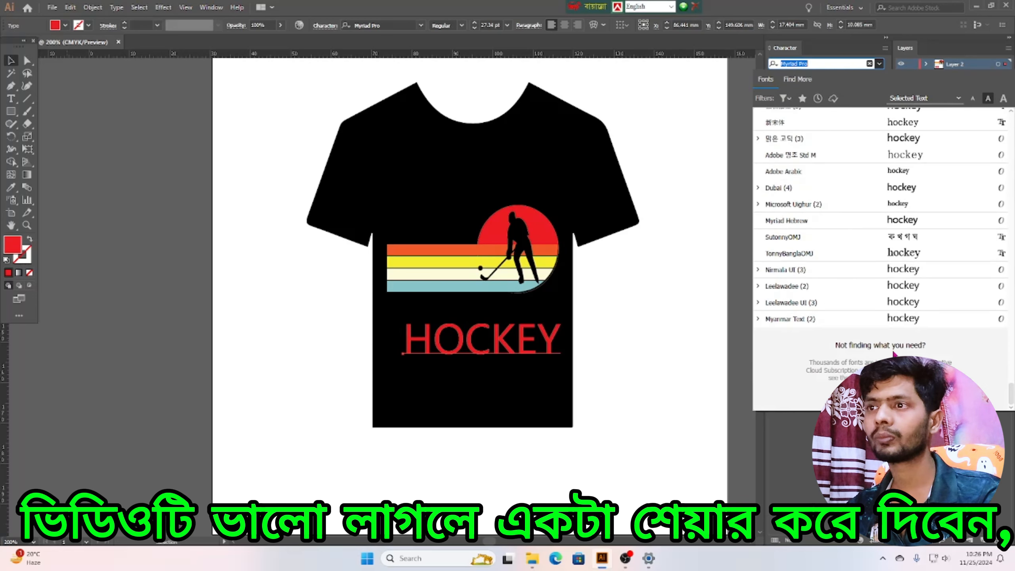
scroll(905, 272, up, 7)
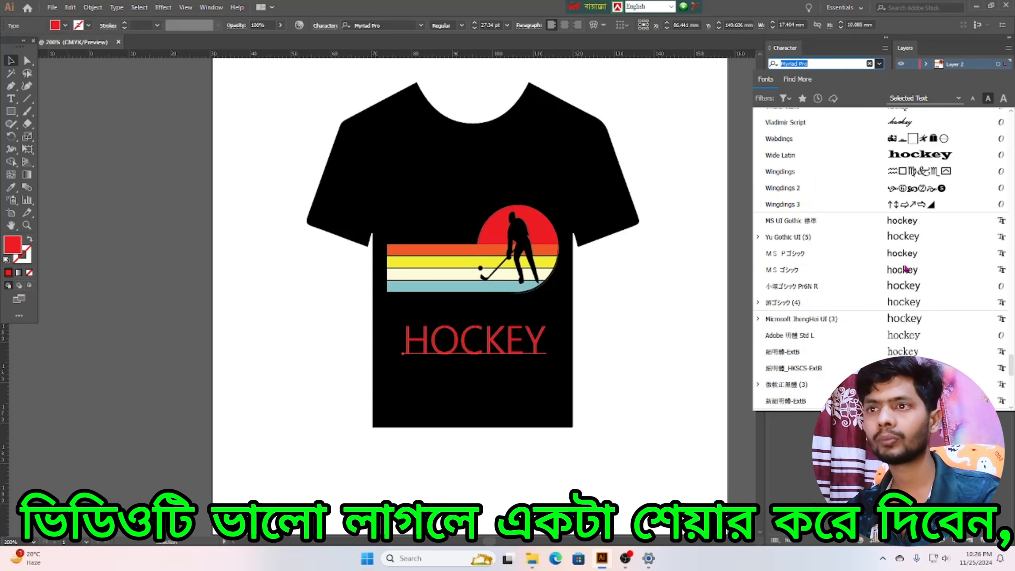
scroll(909, 152, up, 3)
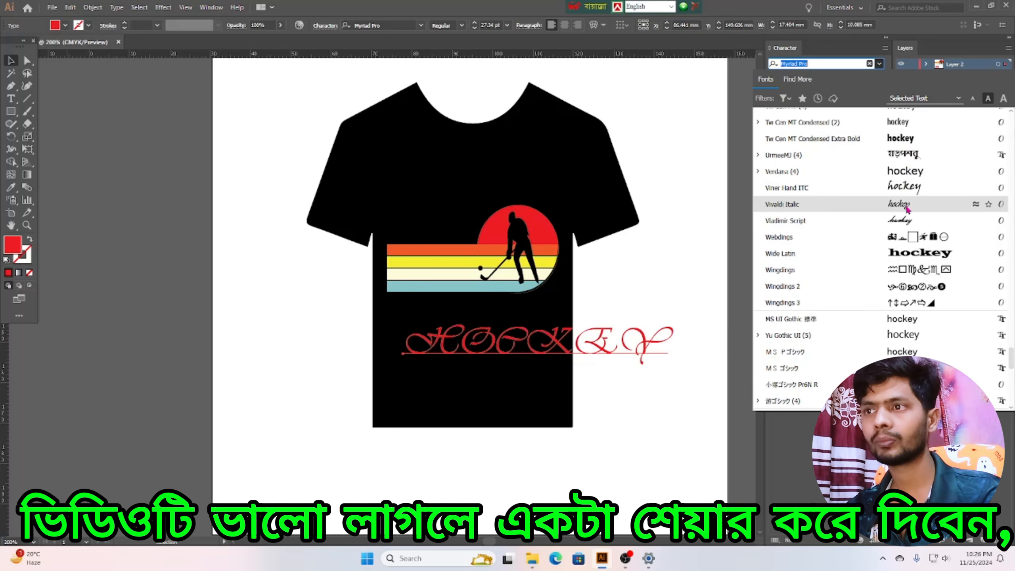
scroll(910, 199, up, 3)
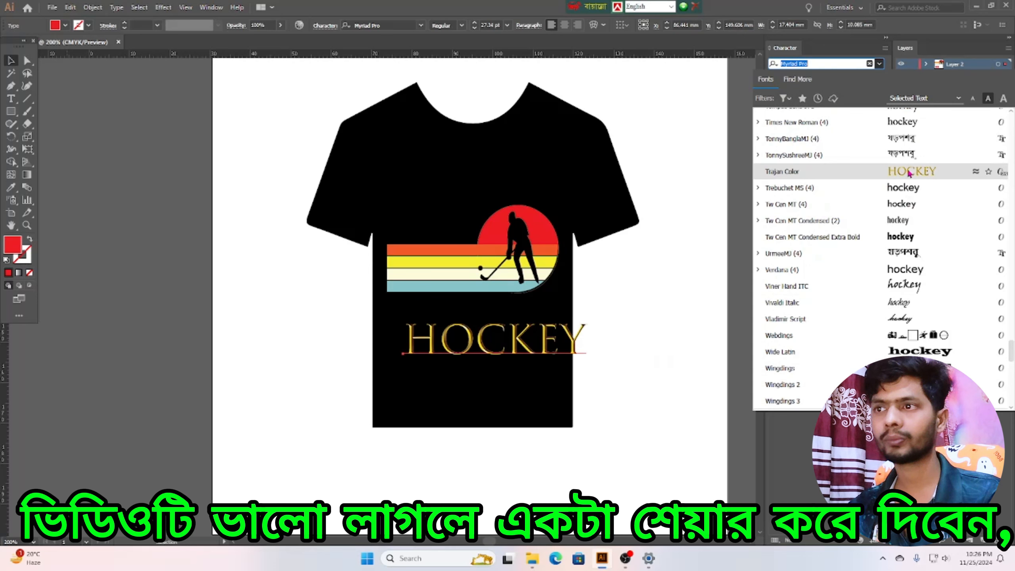
click(909, 173)
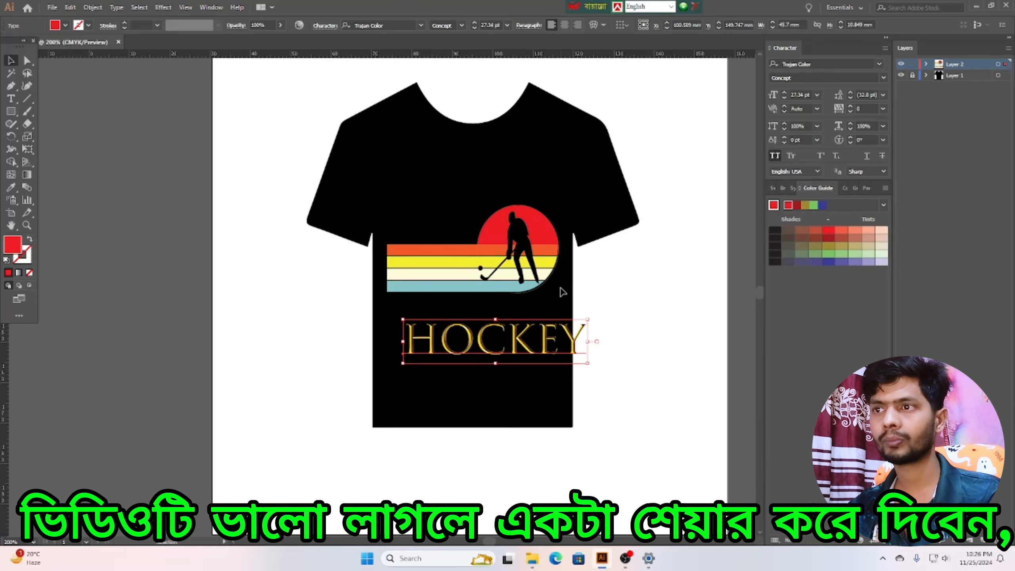
- Shrink the HOCKEY text to about 28.5 mm wide and align its start with the start of the stripes
drag(587, 318, 459, 327)
click(466, 403)
click(310, 233)
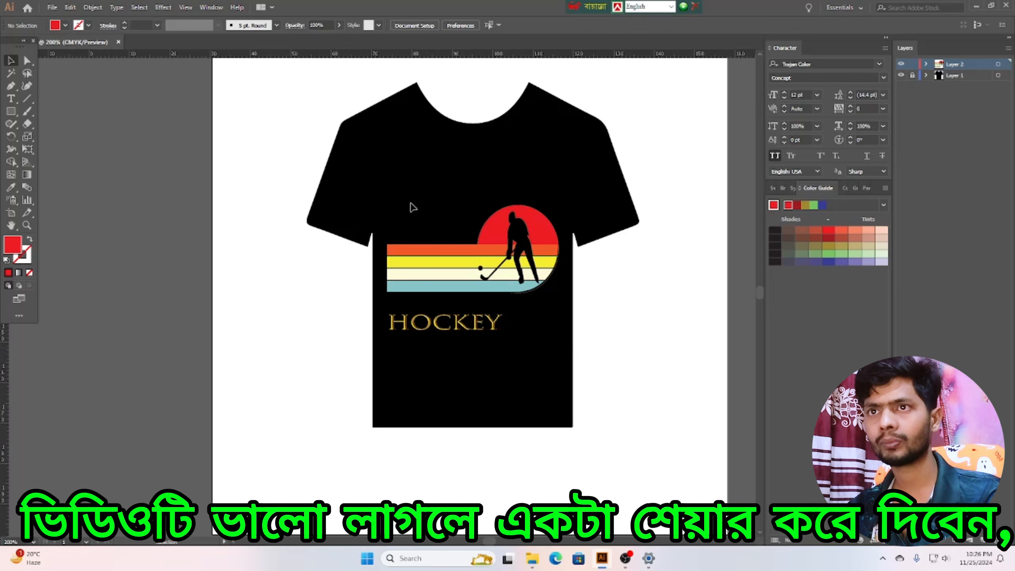
click(463, 329)
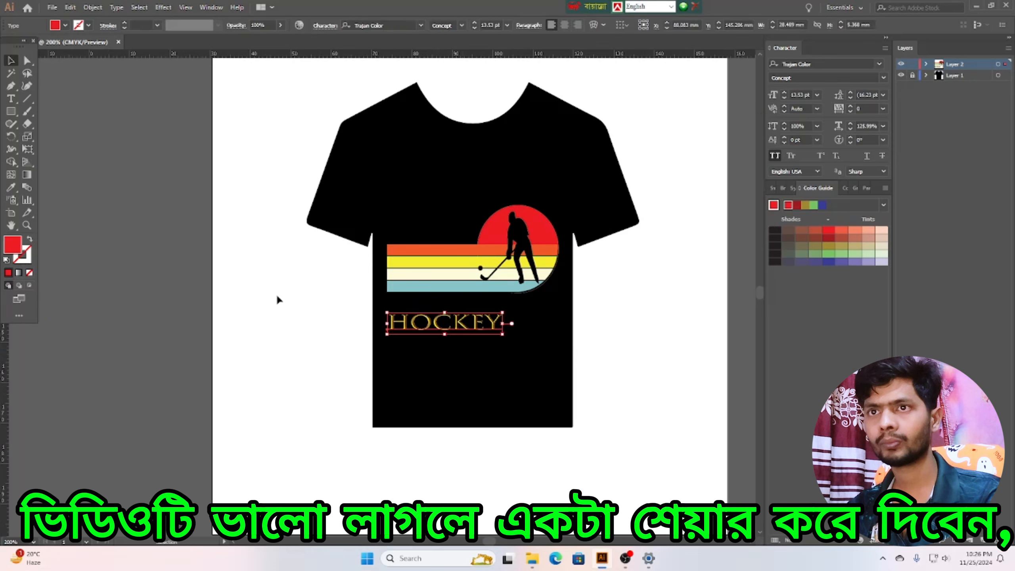
click(167, 232)
- Create a separate text object reading "GAME" on the empty area beside the T-shirt
click(11, 99)
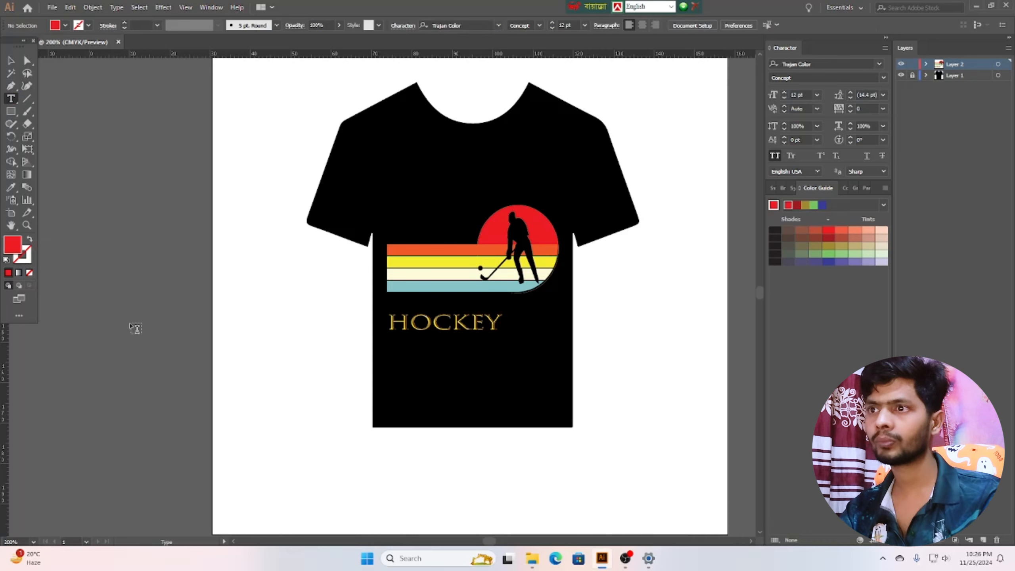
click(130, 331)
key(BackSpace)
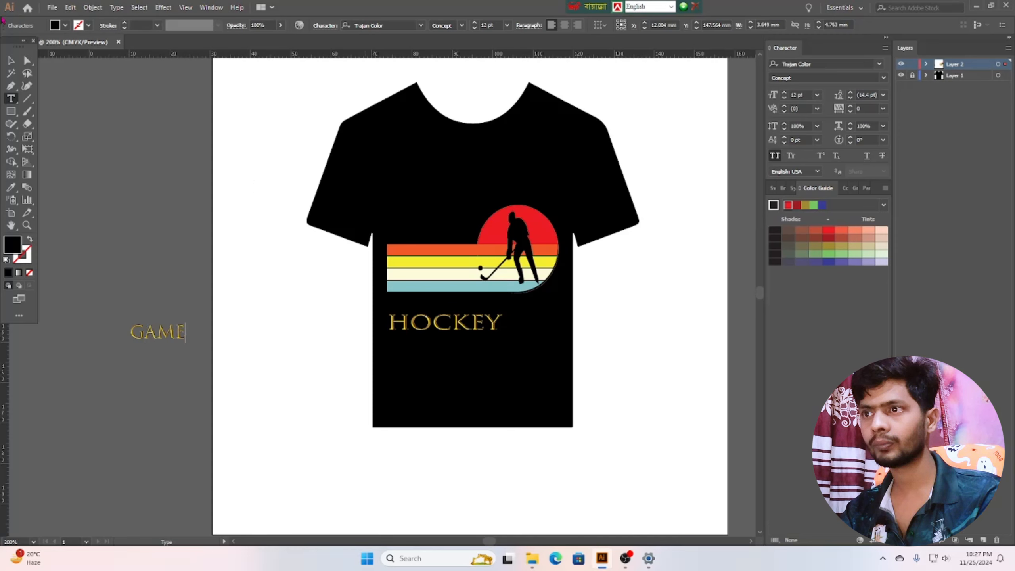
key(Escape)
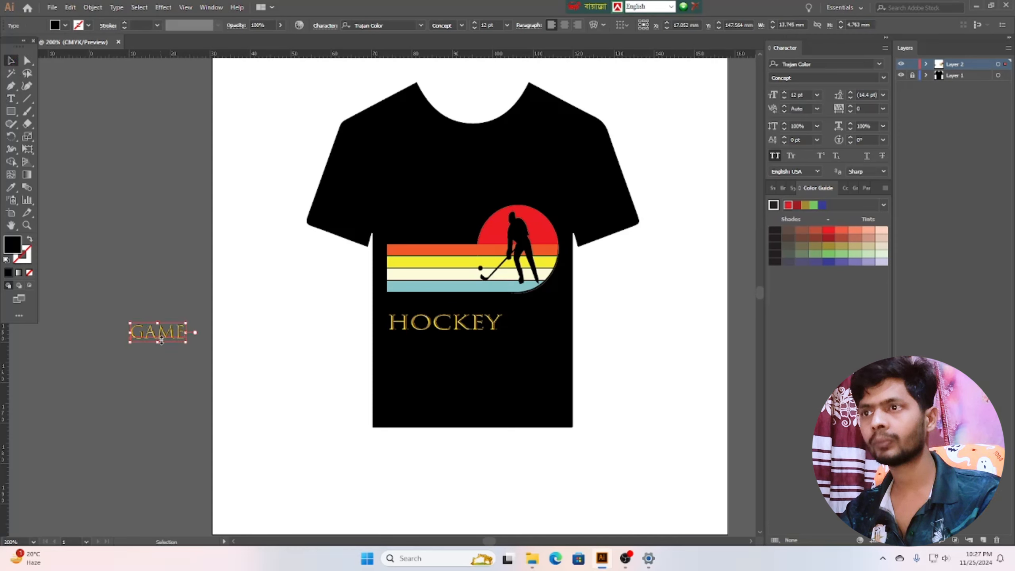
- Try the GAME text on the shirt below the end of HOCKEY, and move it back beside the T-shirt
drag(160, 335, 520, 351)
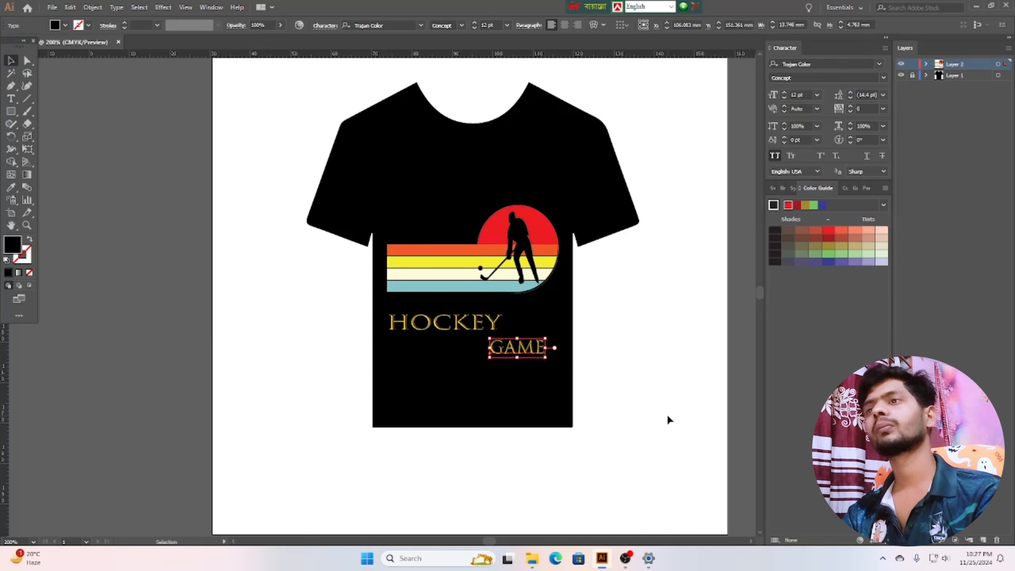
click(679, 390)
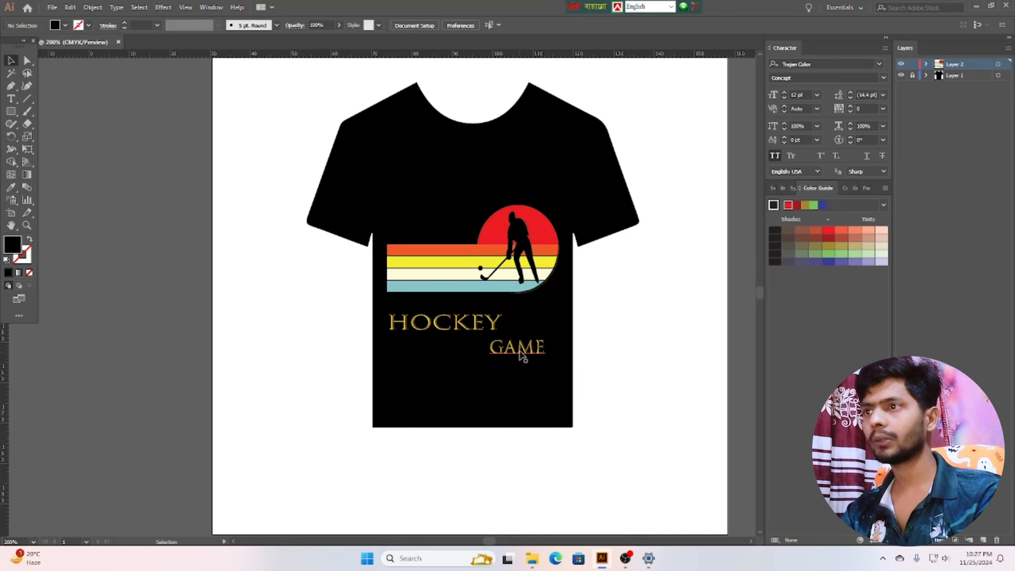
drag(520, 354, 147, 326)
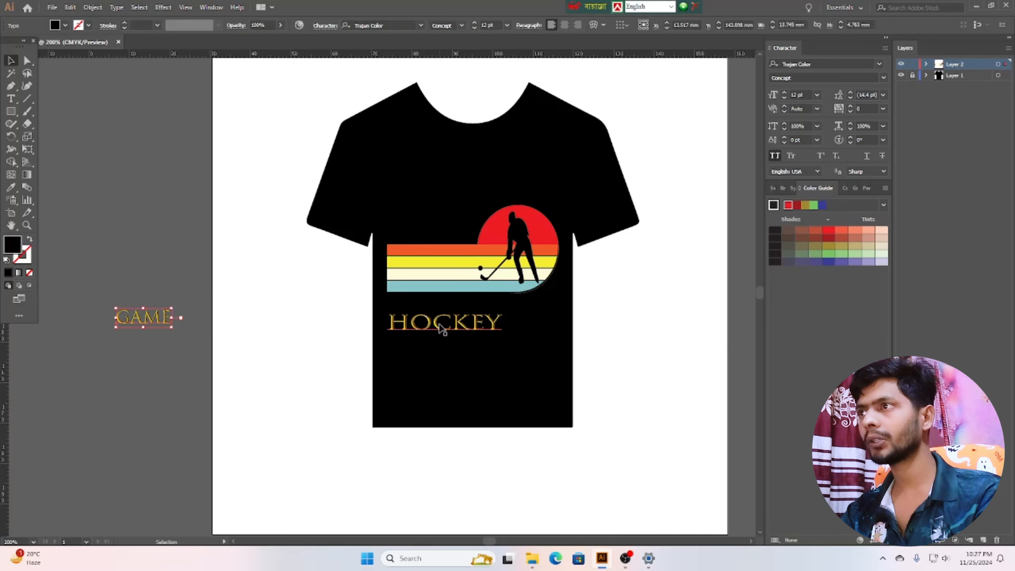
- Reduce the HOCKEY text to the width of the red circle and align it directly beneath the circle
click(440, 330)
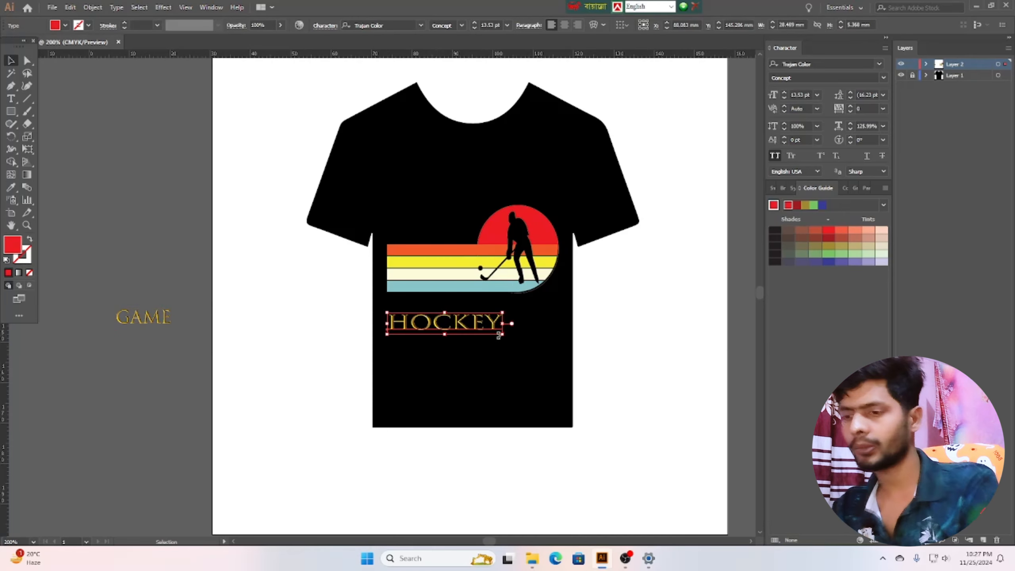
drag(501, 336, 531, 327)
click(603, 368)
click(688, 364)
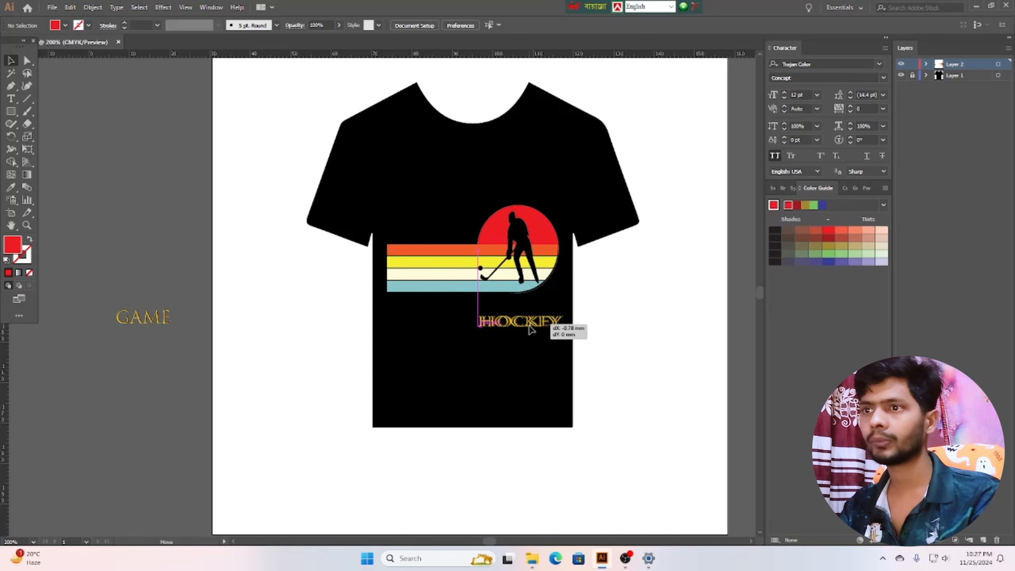
click(680, 389)
- Delete the GAME text beside the T-shirt
scroll(666, 390, down, 1)
scroll(665, 391, up, 3)
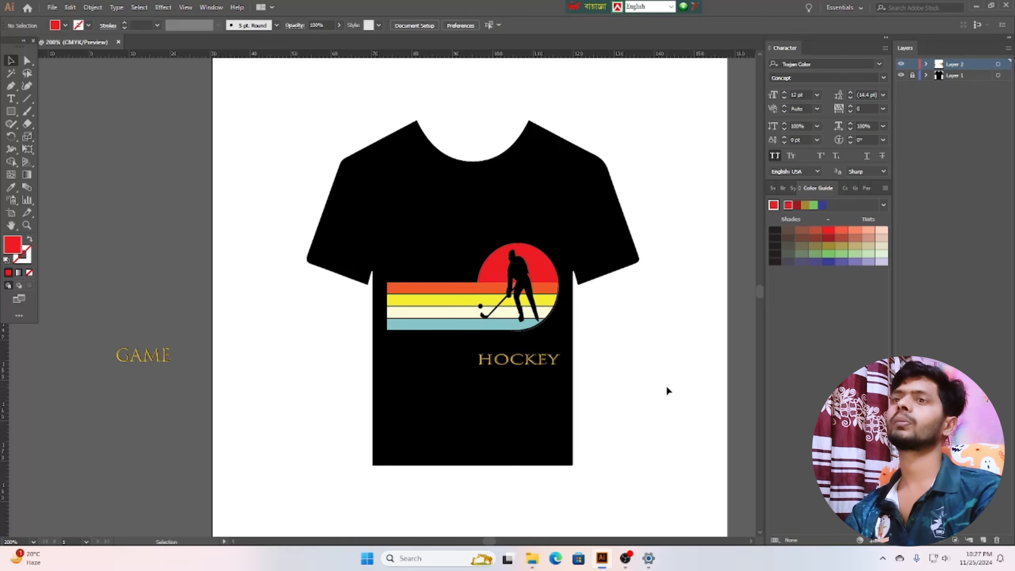
scroll(665, 391, down, 1)
scroll(668, 386, up, 1)
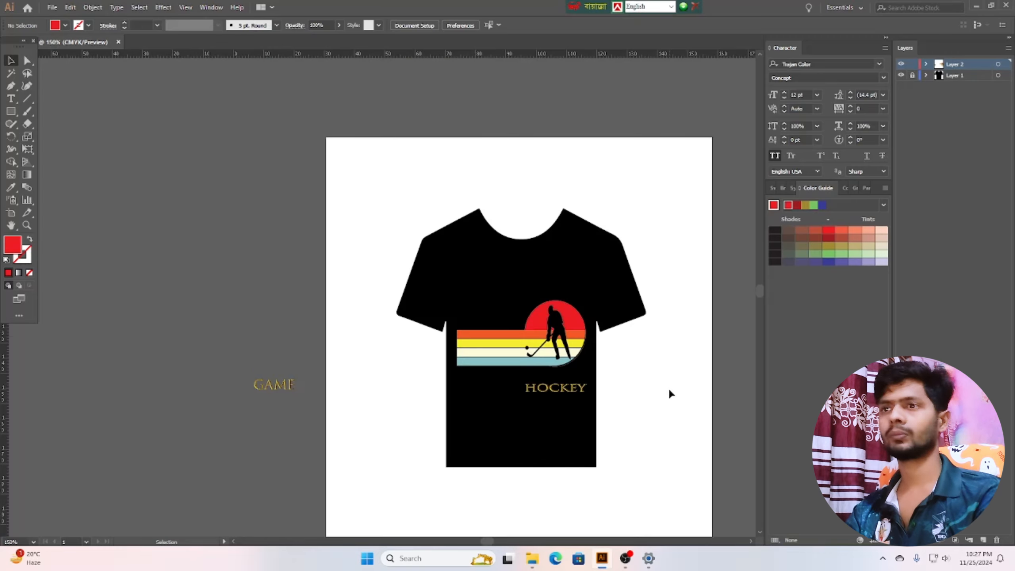
scroll(667, 387, down, 1)
drag(485, 545, 488, 545)
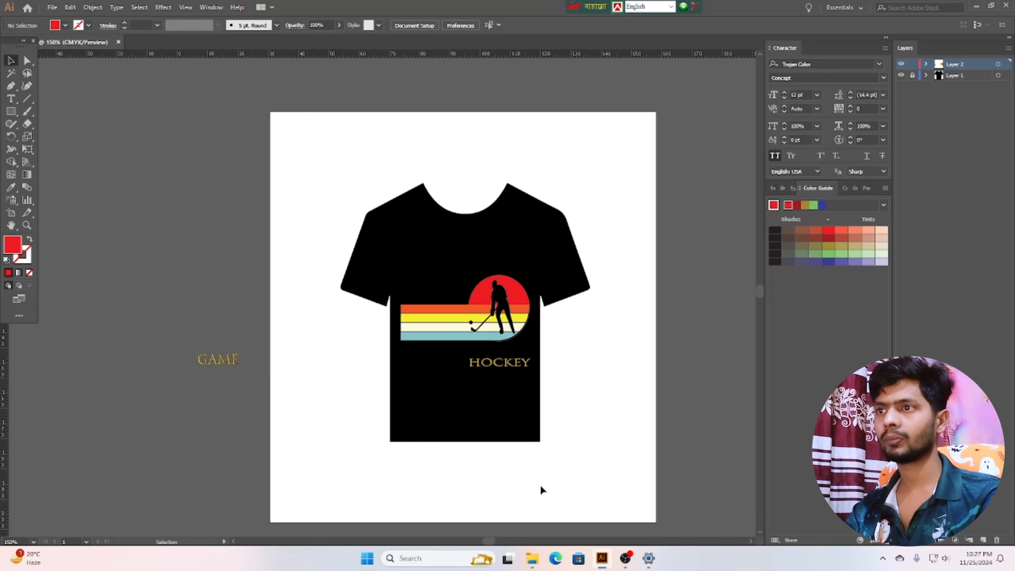
scroll(553, 478, down, 1)
drag(252, 335, 249, 337)
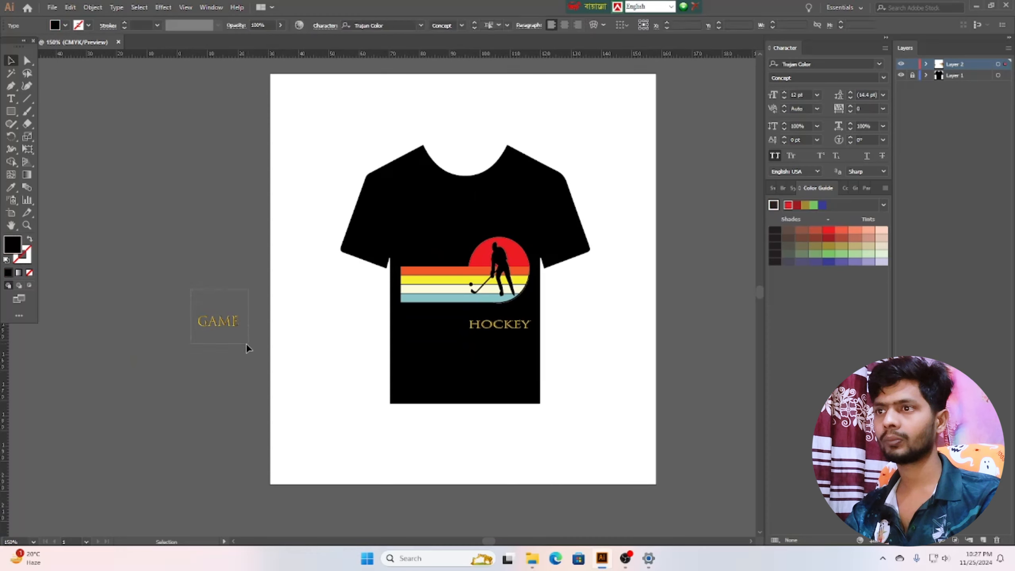
key(Delete)
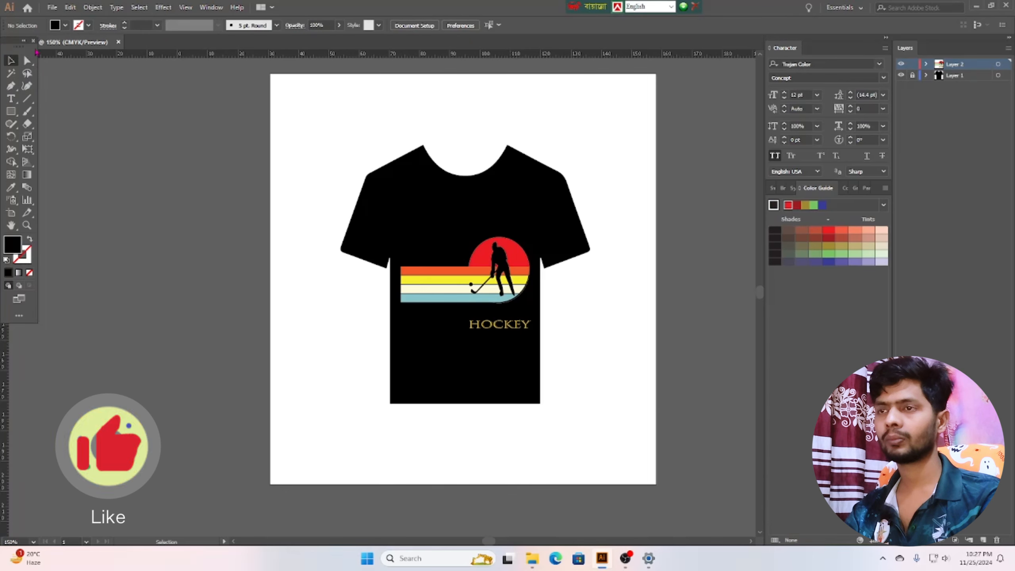
- Browse the Icon Apps ALL and Pront Icon All folders for a graphic to place
click(51, 8)
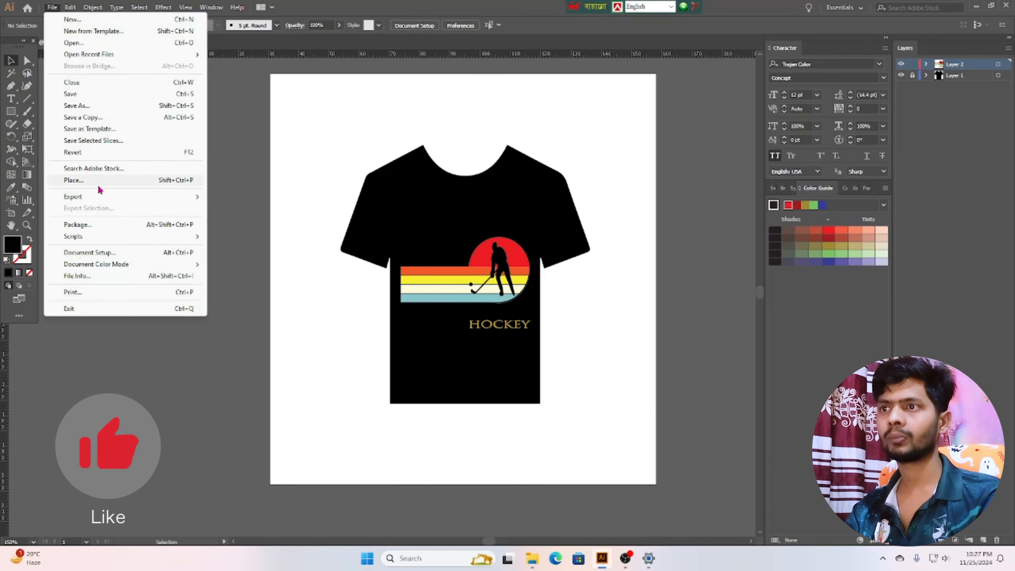
click(85, 182)
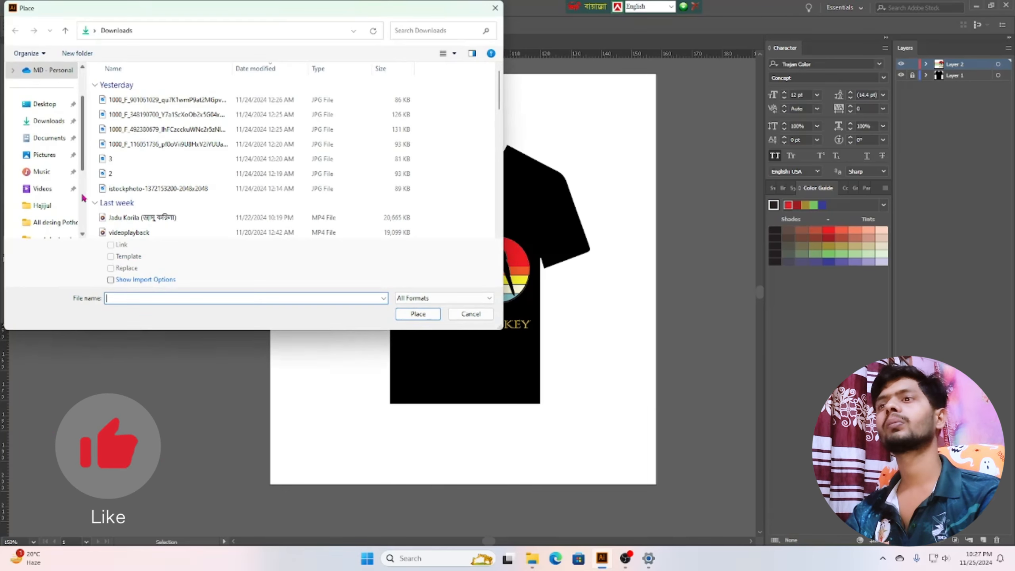
click(50, 194)
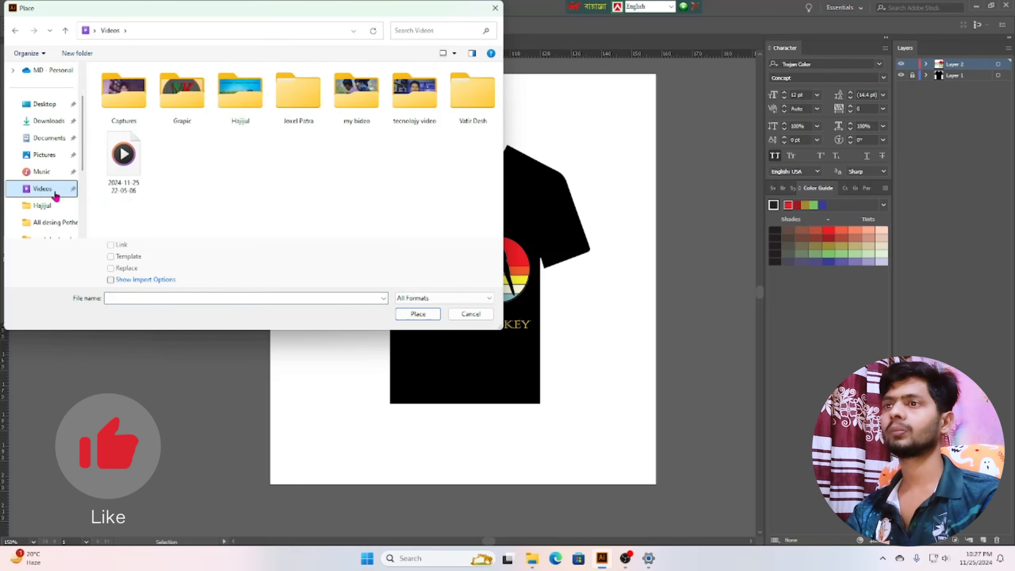
double_click(187, 110)
double_click(354, 93)
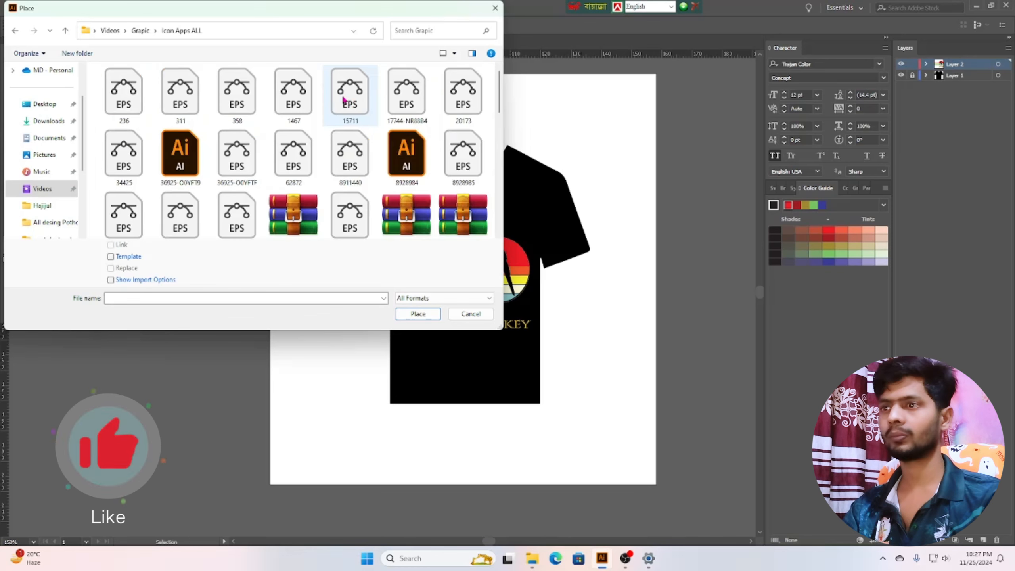
click(13, 32)
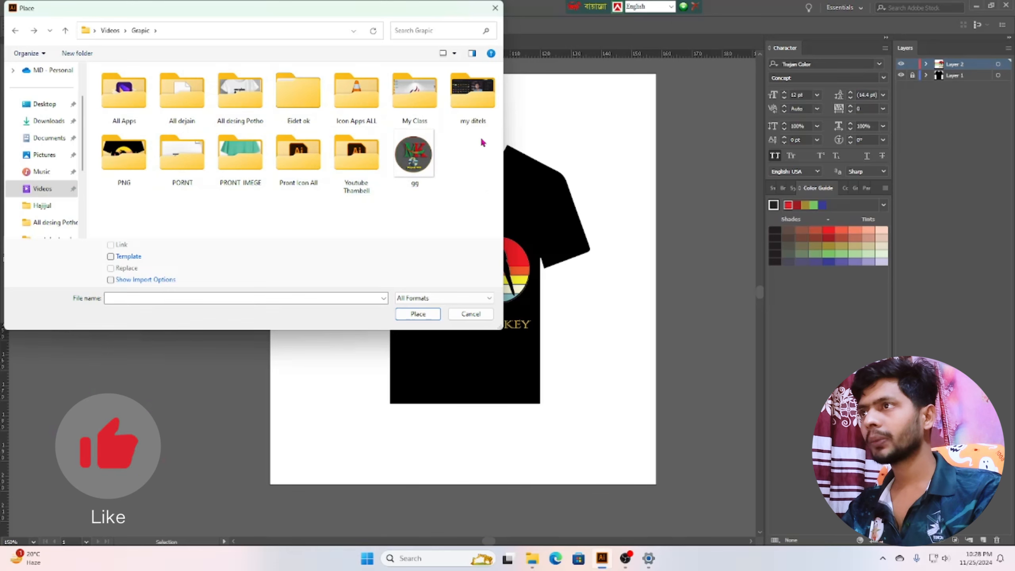
double_click(296, 178)
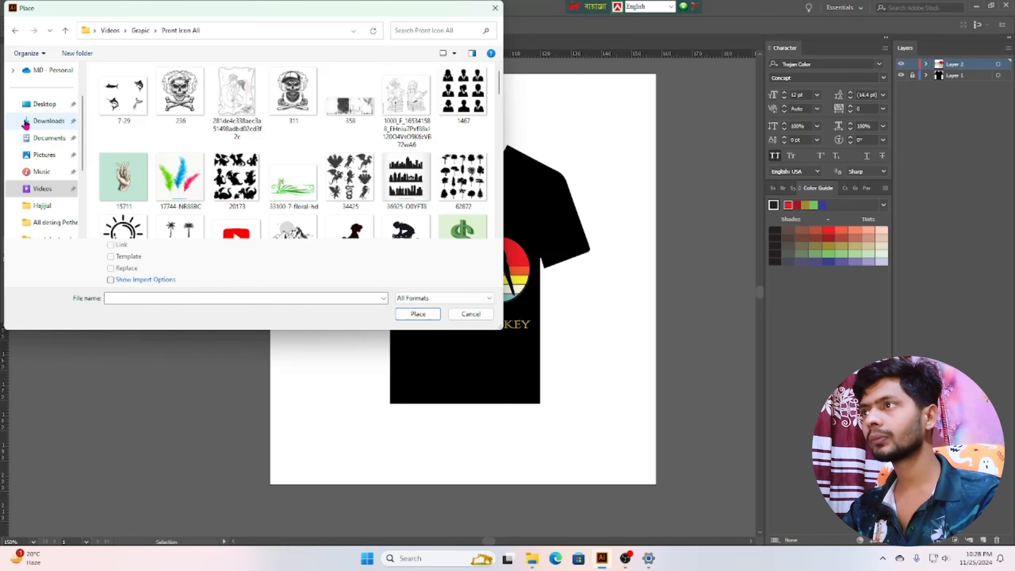
- Place the tree and brush-stroke JPG images from the Downloads folder, and delete the tree image
click(39, 122)
drag(95, 116, 101, 132)
click(419, 315)
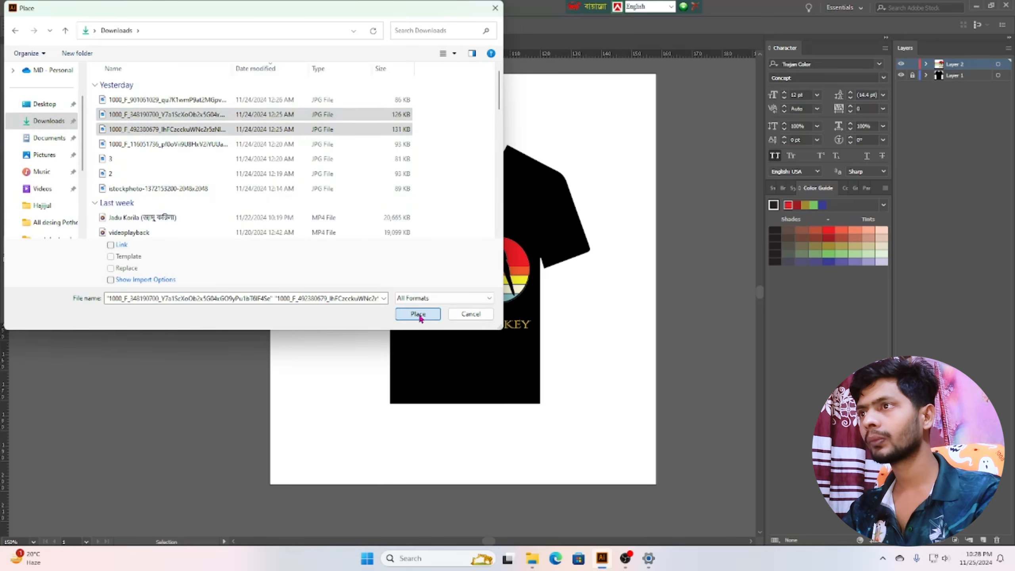
click(195, 266)
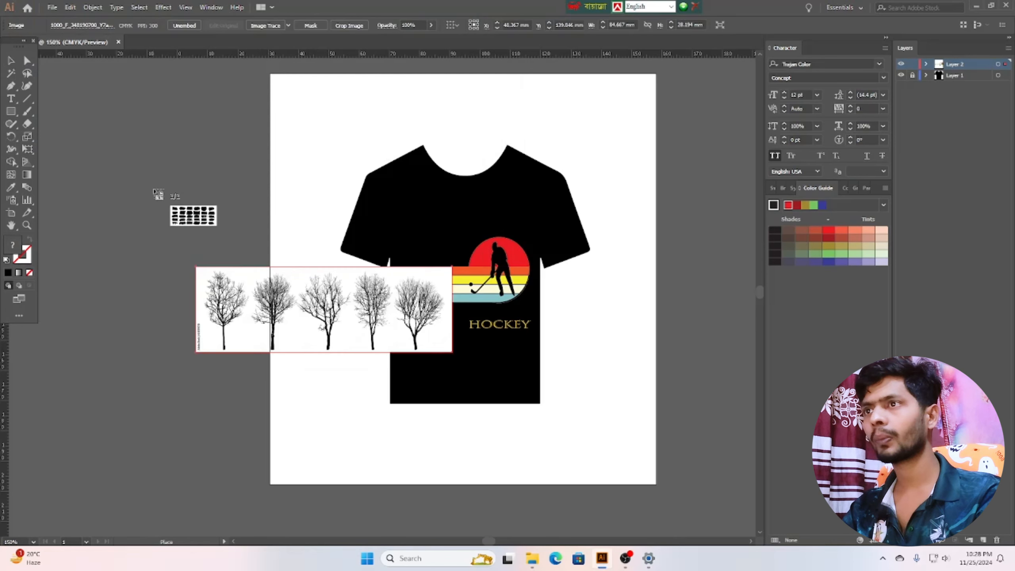
click(154, 189)
click(311, 337)
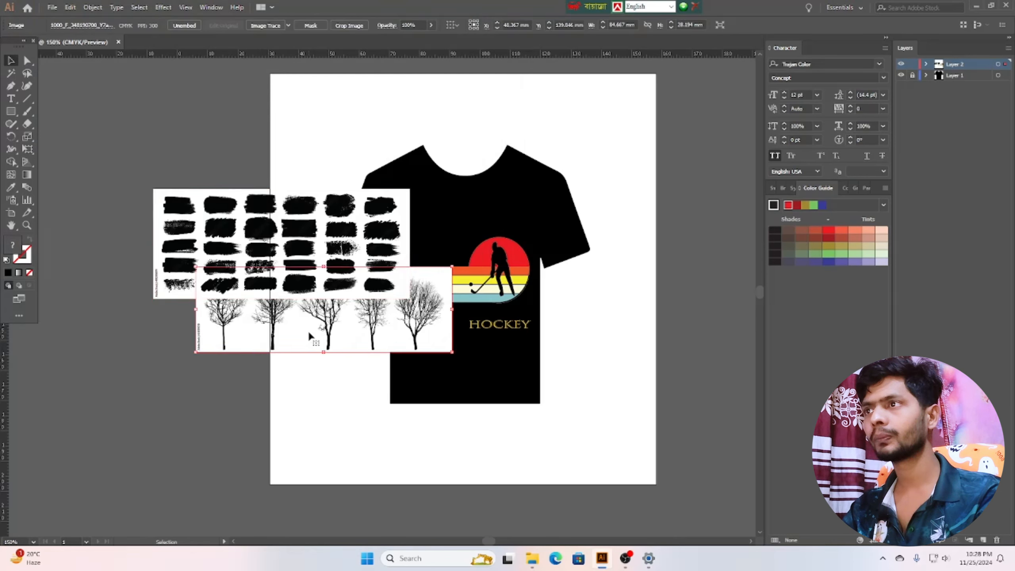
key(Delete)
- Resize the brush-stroke image to about 61 × 40 mm beside the artboard and open its image tracing options
mouse_move(353, 231)
mouse_down()
mouse_move(267, 298)
mouse_move(219, 355)
mouse_move(219, 344)
mouse_up()
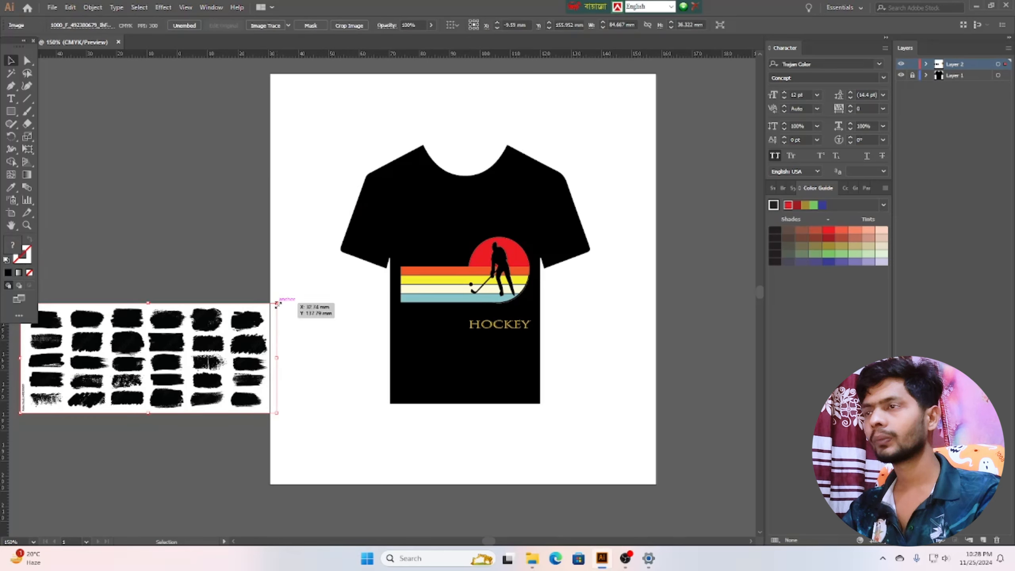
drag(277, 303, 205, 294)
drag(156, 343, 186, 271)
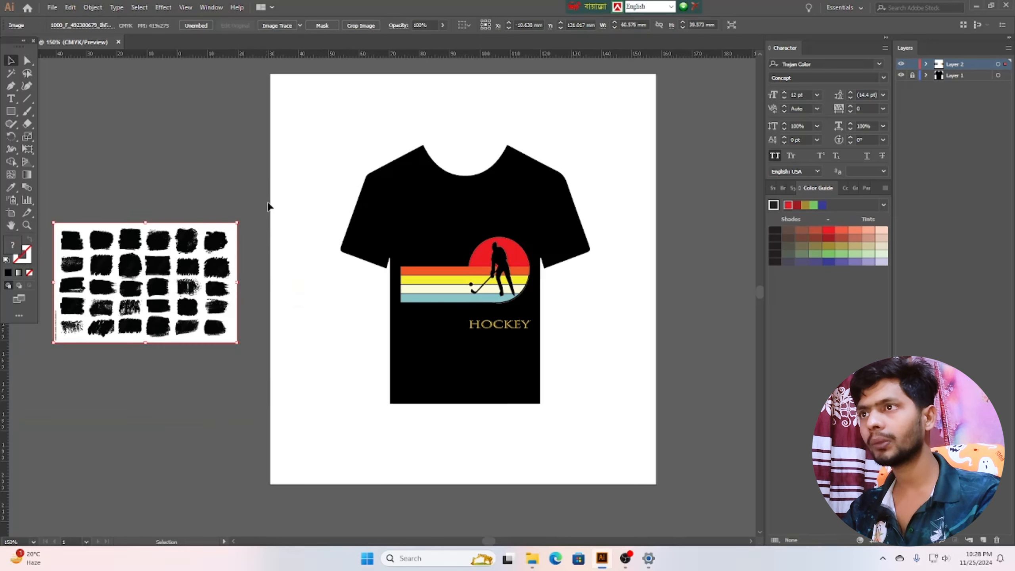
click(273, 26)
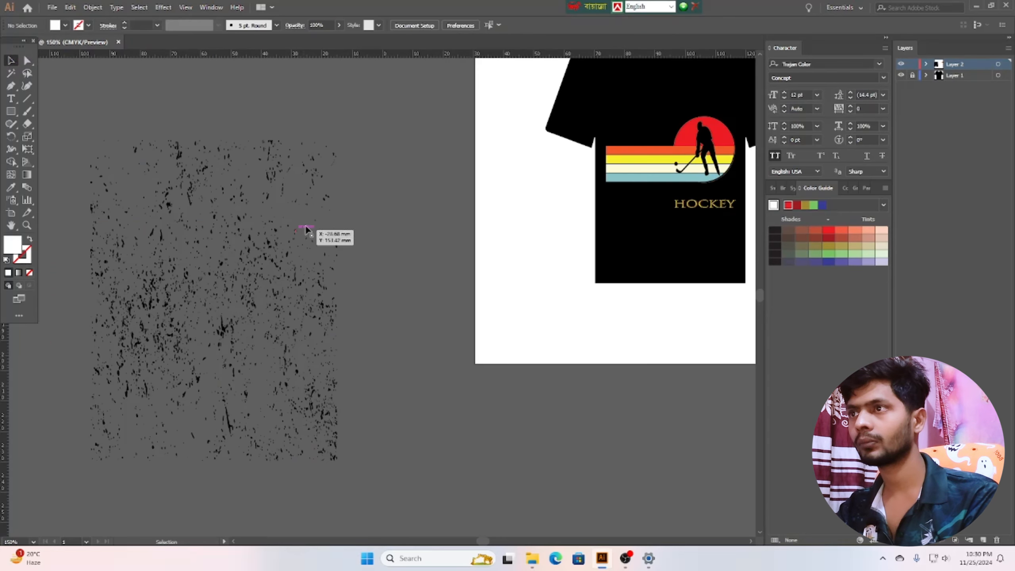
- Shrink the black grunge texture to about 71 × 22 mm and move it just beneath the artboard
click(203, 239)
key(v)
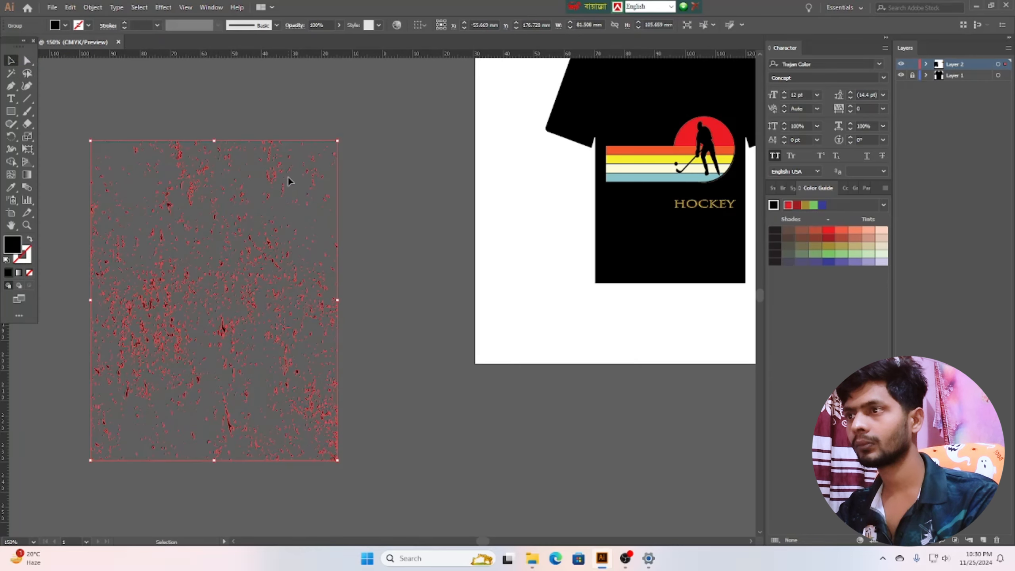
click(530, 392)
scroll(530, 392, down, 2)
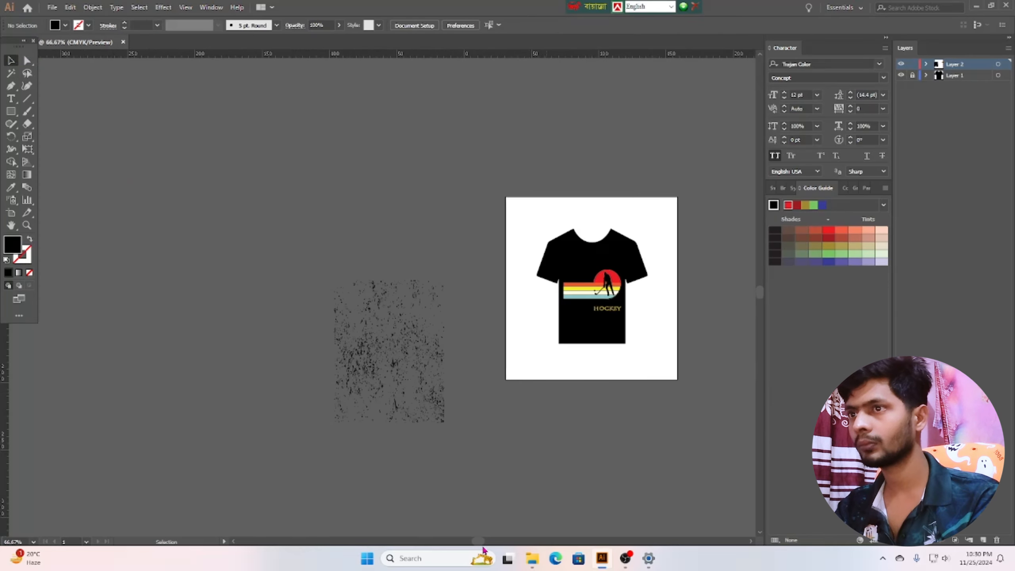
scroll(439, 462, right, 5)
scroll(440, 451, up, 1)
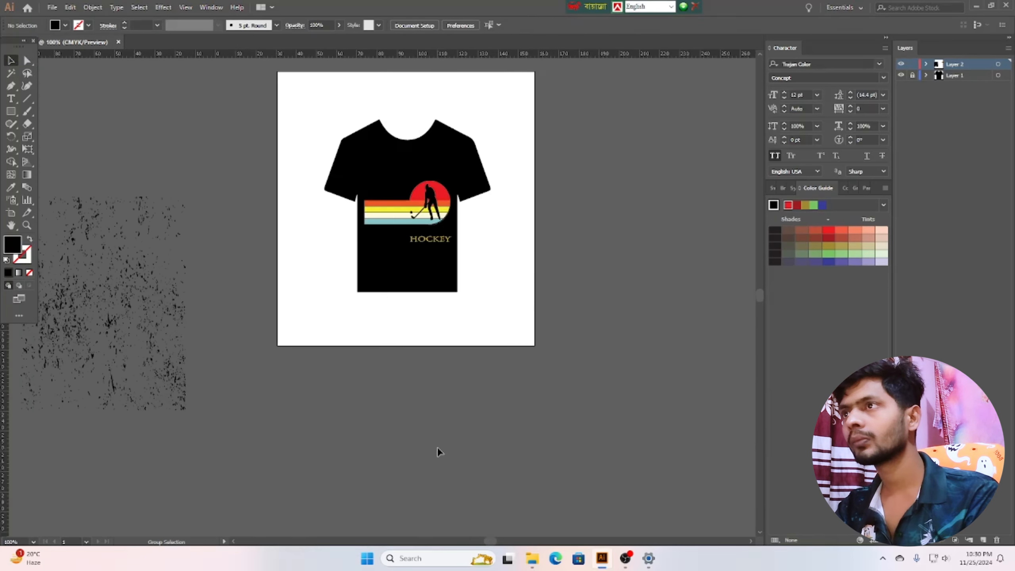
click(144, 299)
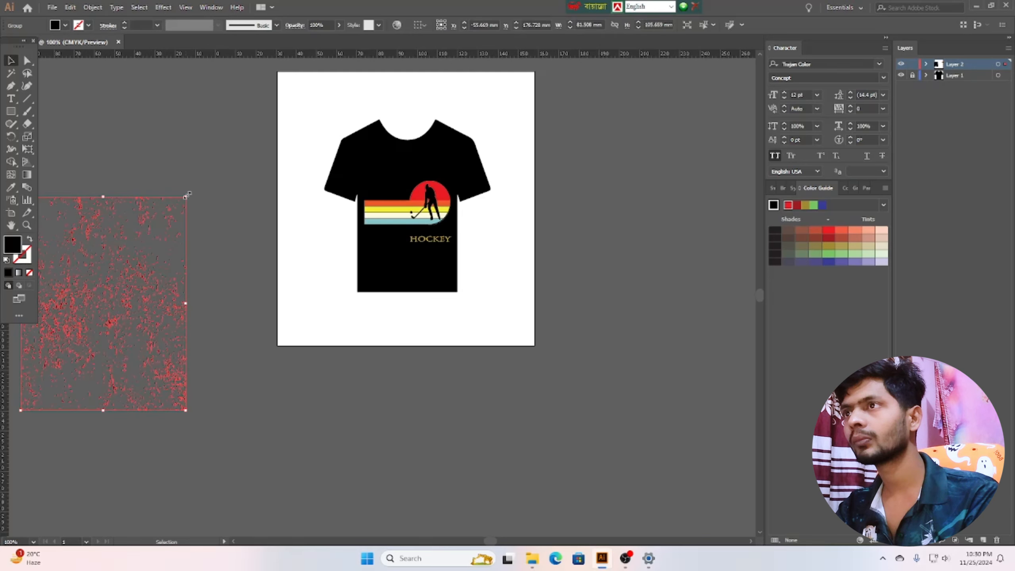
drag(185, 199, 163, 364)
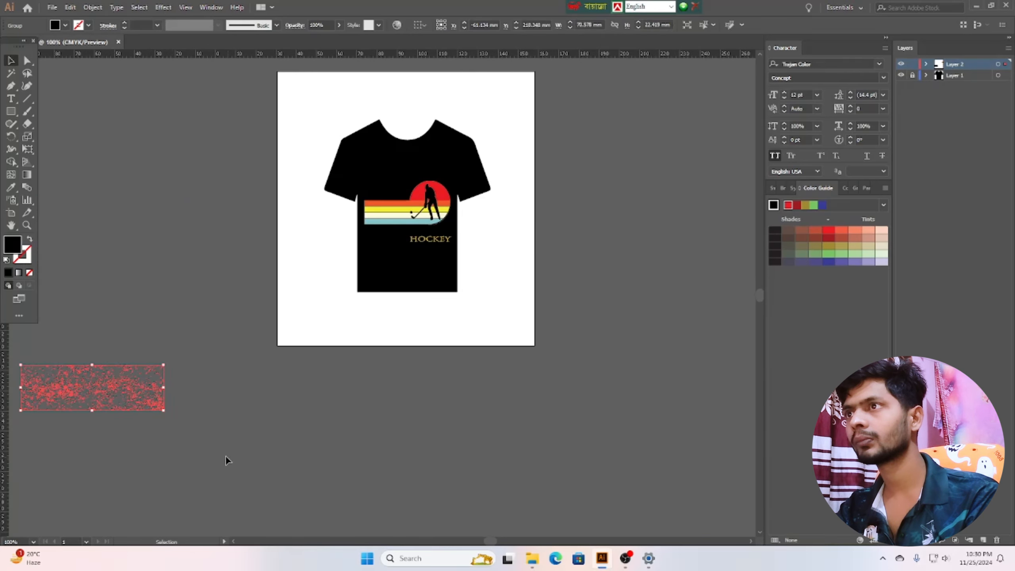
click(225, 455)
drag(119, 403, 397, 398)
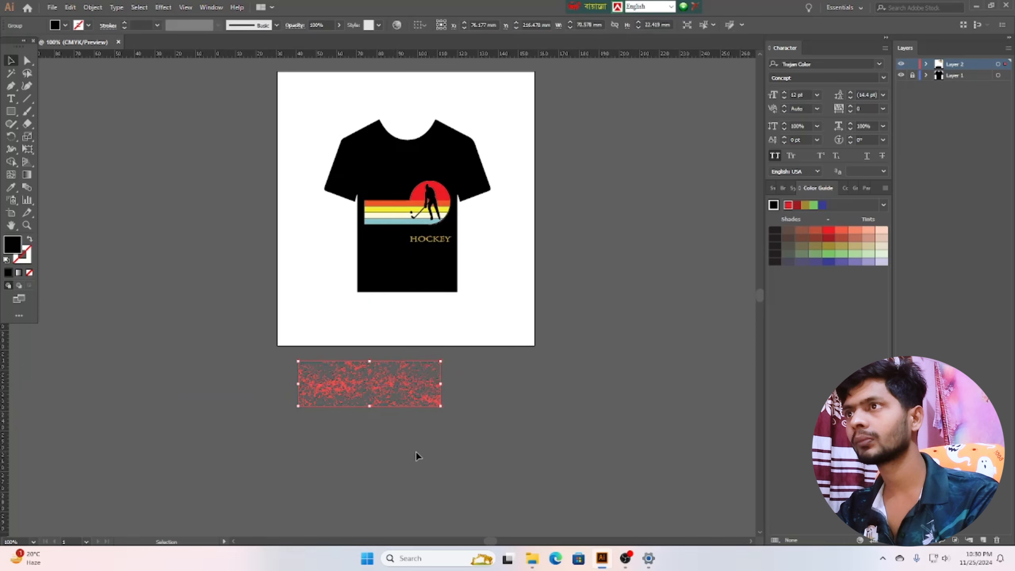
click(416, 451)
- Lay the grunge texture over the stripes and red circle on the shirt, sized to about 46 × 35 mm
scroll(397, 448, up, 2)
scroll(397, 435, up, 1)
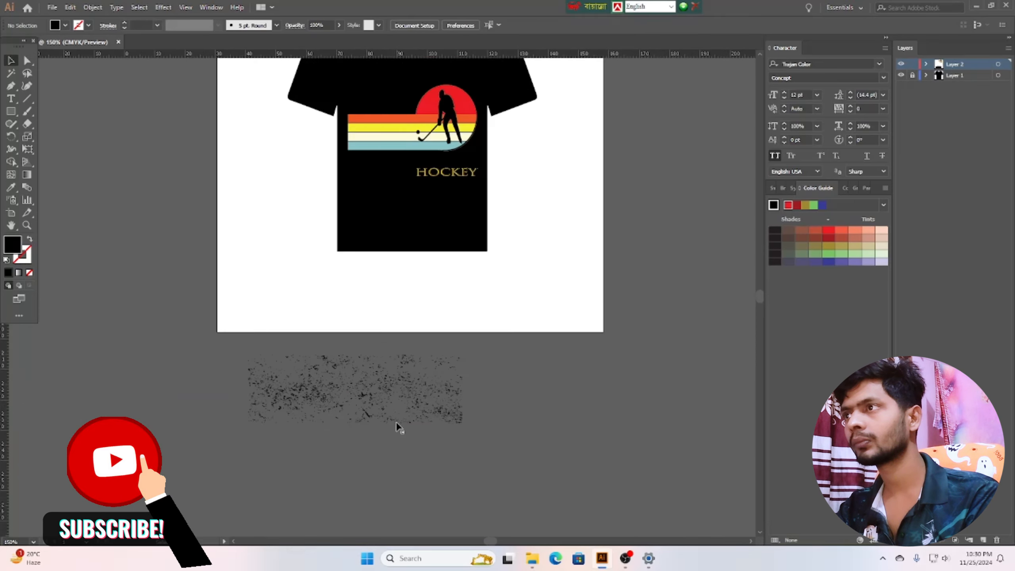
drag(391, 401, 411, 291)
scroll(440, 372, up, 5)
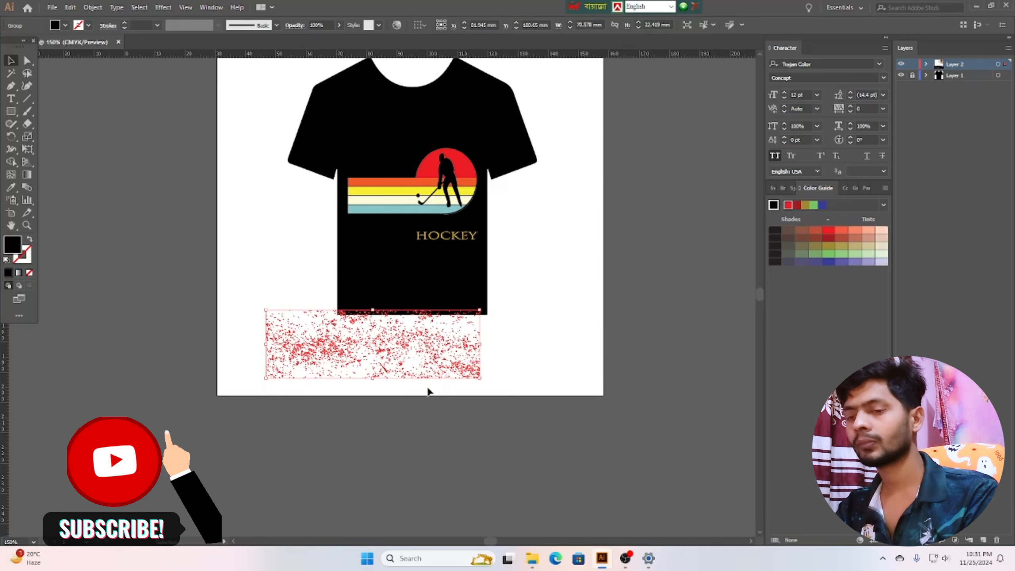
drag(418, 339, 434, 183)
drag(281, 151, 346, 159)
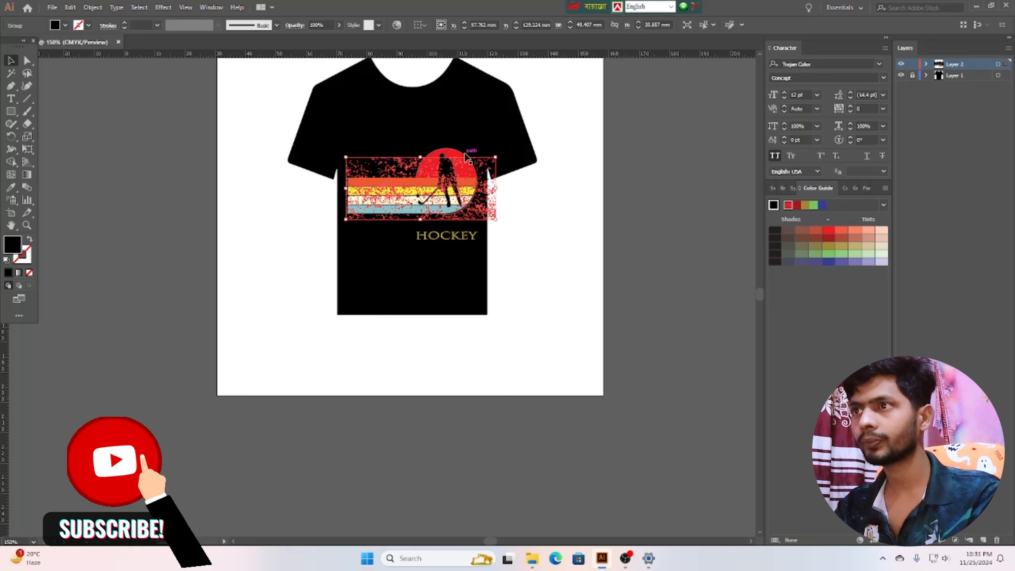
drag(495, 157, 486, 155)
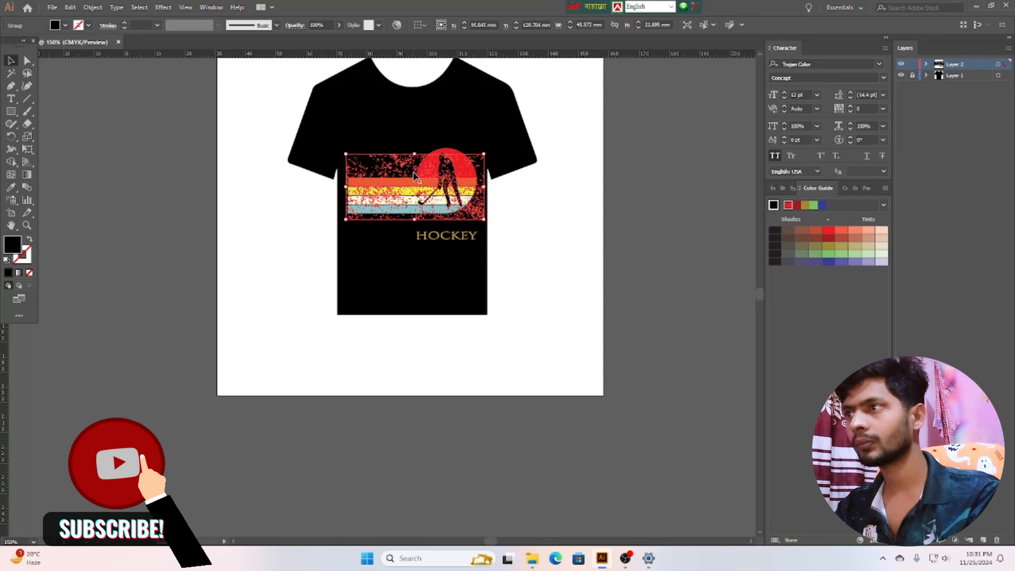
drag(414, 153, 414, 113)
click(535, 260)
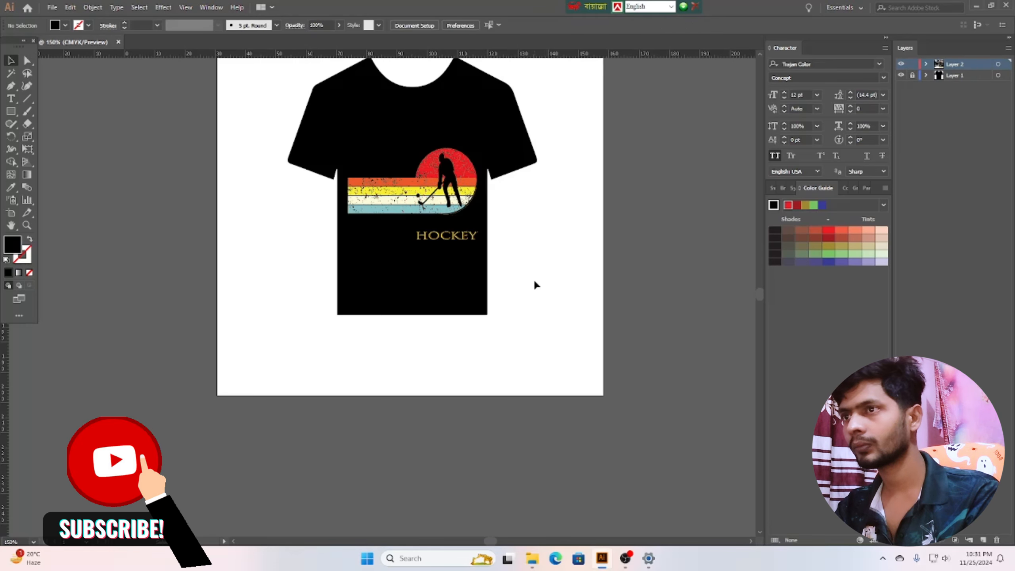
- Shift the grunge texture down the shirt so it distresses the stripes and extends over the HOCKEY text
scroll(535, 279, up, 2)
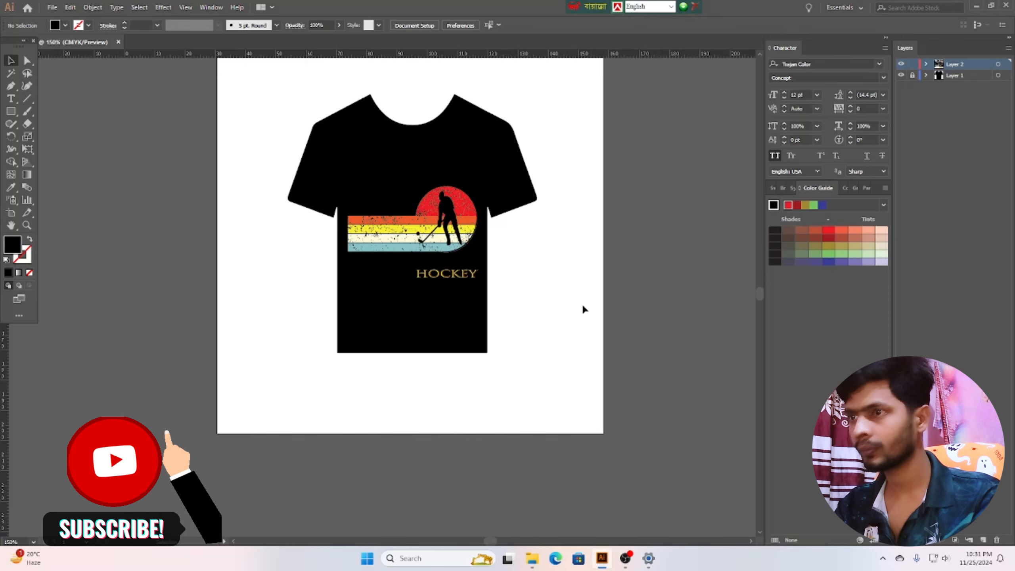
scroll(499, 303, up, 2)
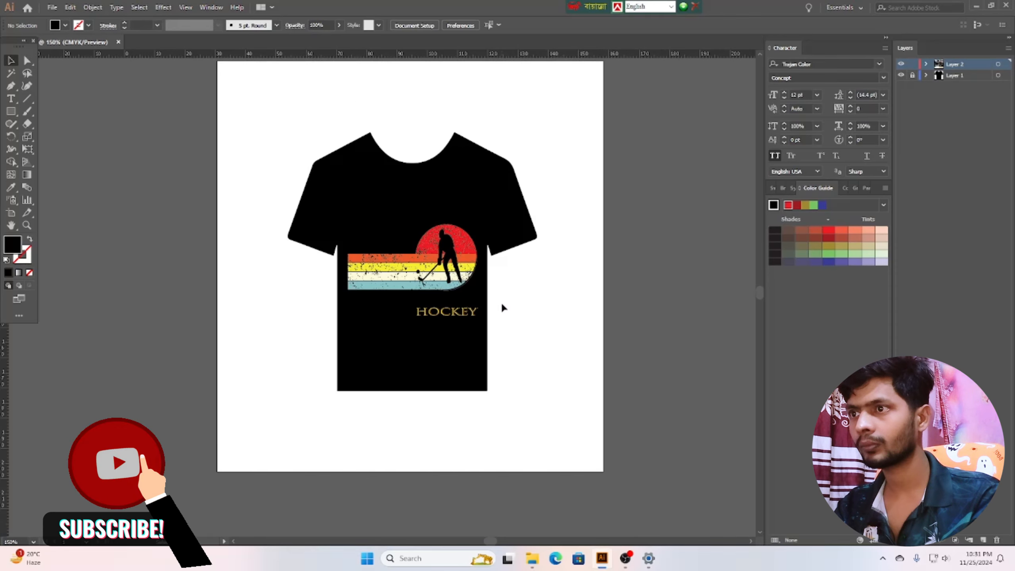
click(461, 239)
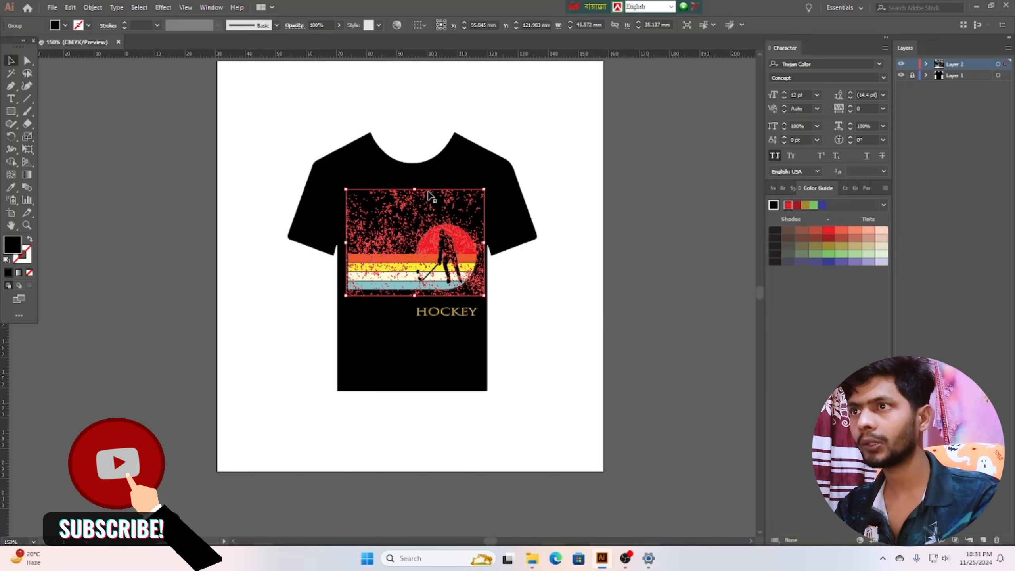
drag(414, 244, 415, 280)
click(551, 315)
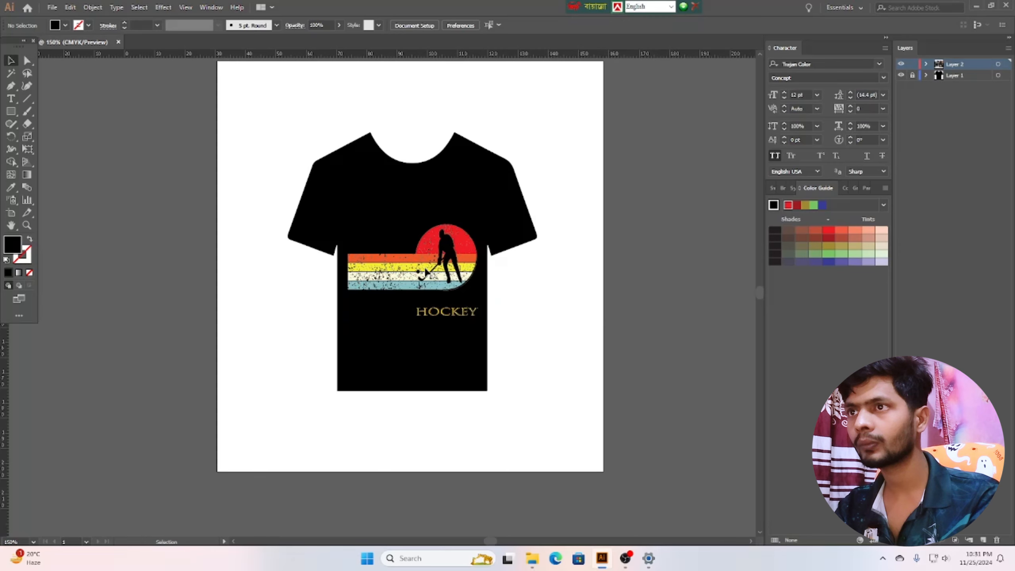
click(401, 281)
click(526, 290)
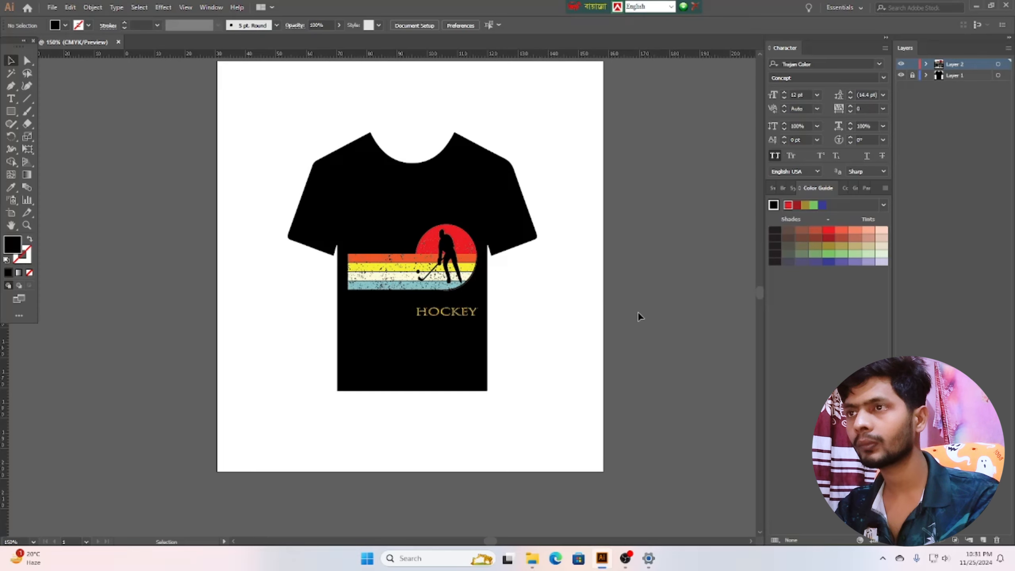
- Group the stripes, circle, player, HOCKEY text and grunge texture, and scale the group to about 42 × 37 mm
scroll(581, 331, up, 1)
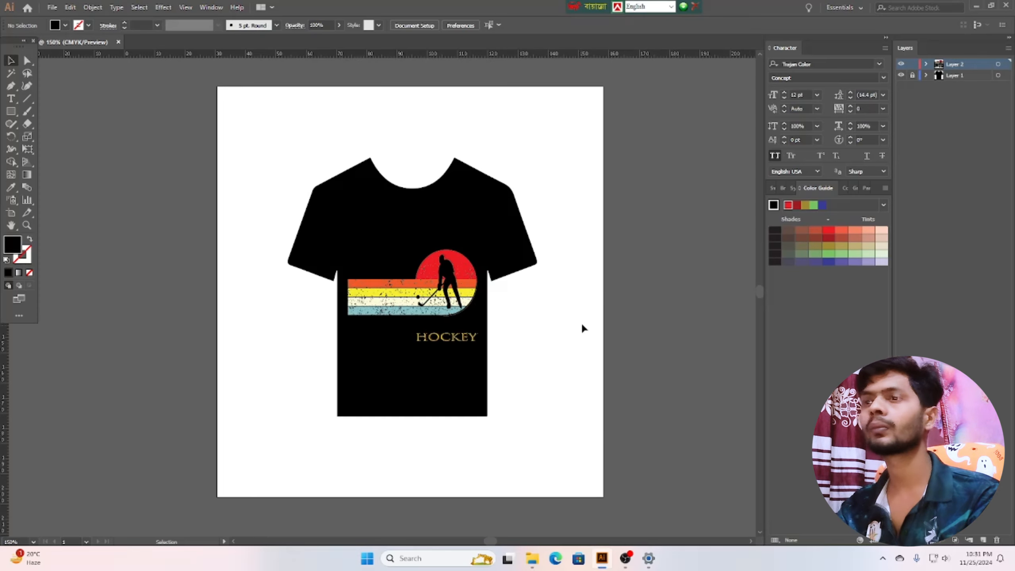
drag(420, 311, 485, 359)
right_click(449, 280)
click(495, 376)
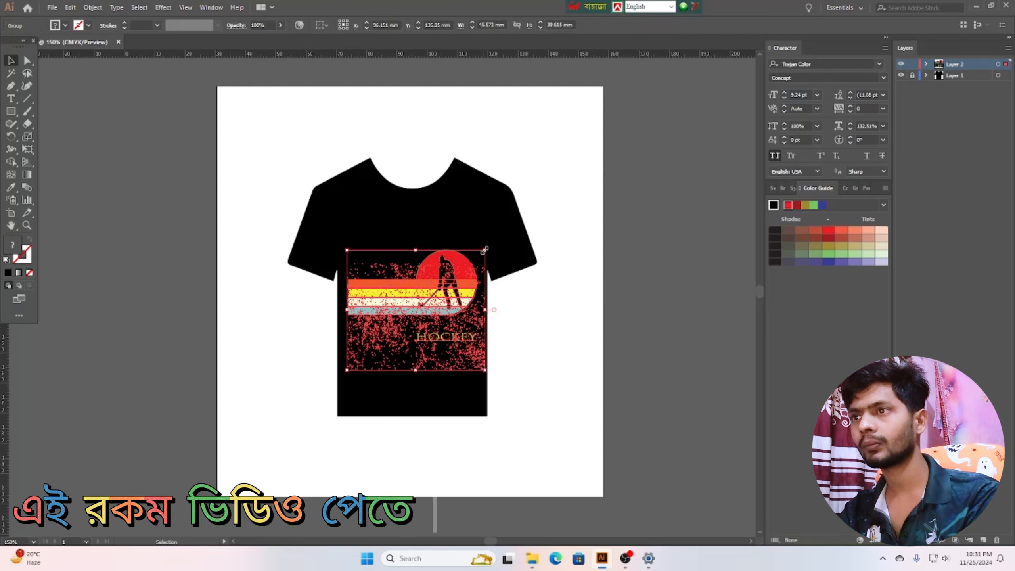
drag(485, 251, 474, 260)
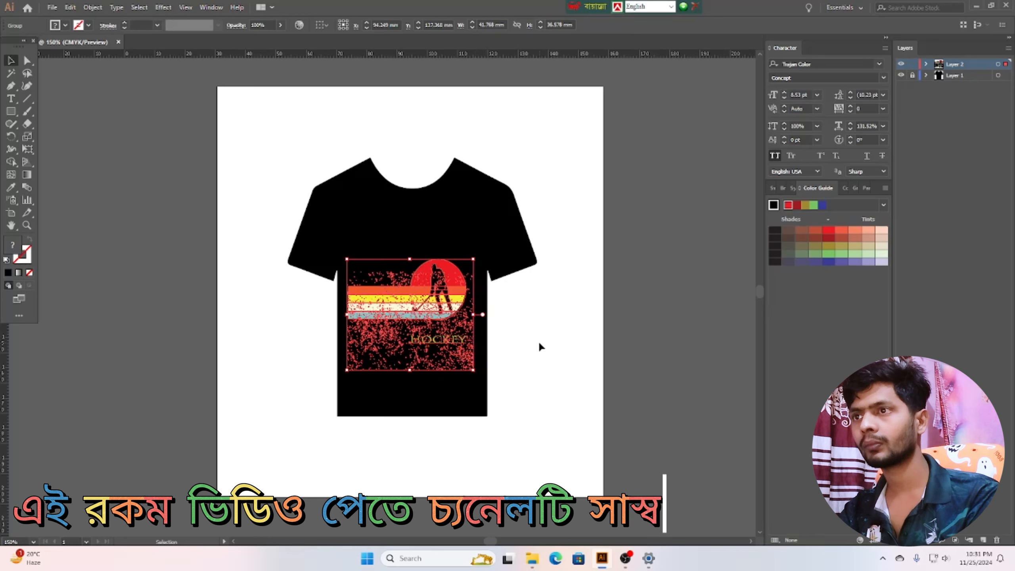
click(540, 346)
- Move the grouped design up and inward on the shirt's chest, and nudge it slightly left to centre it
drag(391, 302, 403, 288)
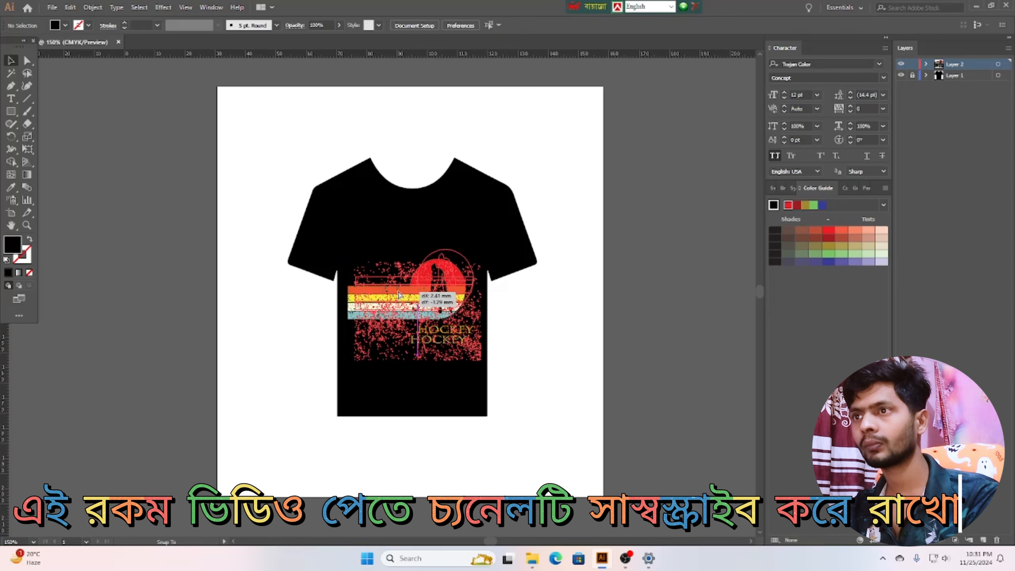
click(567, 352)
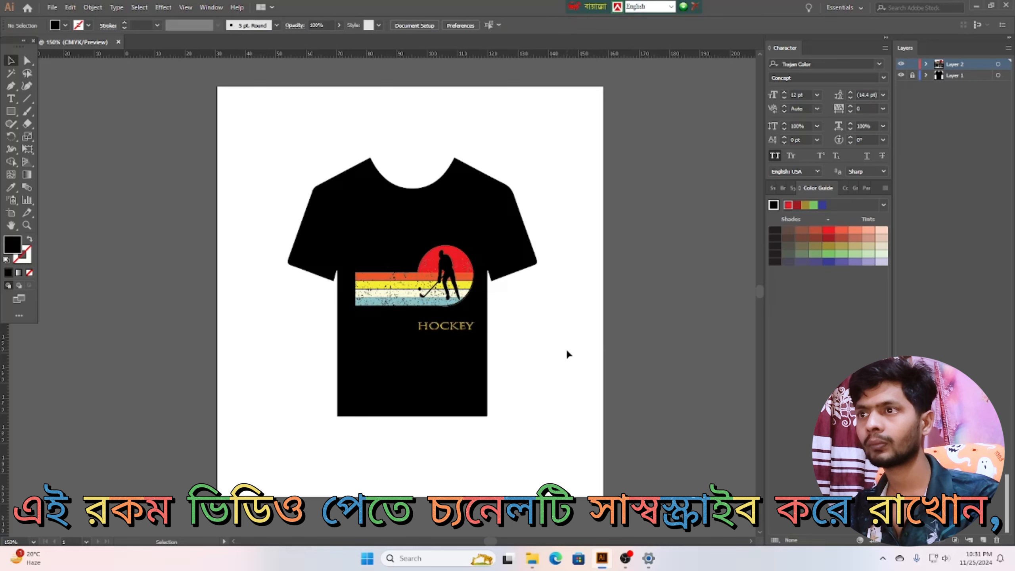
scroll(567, 351, down, 2)
scroll(567, 351, up, 2)
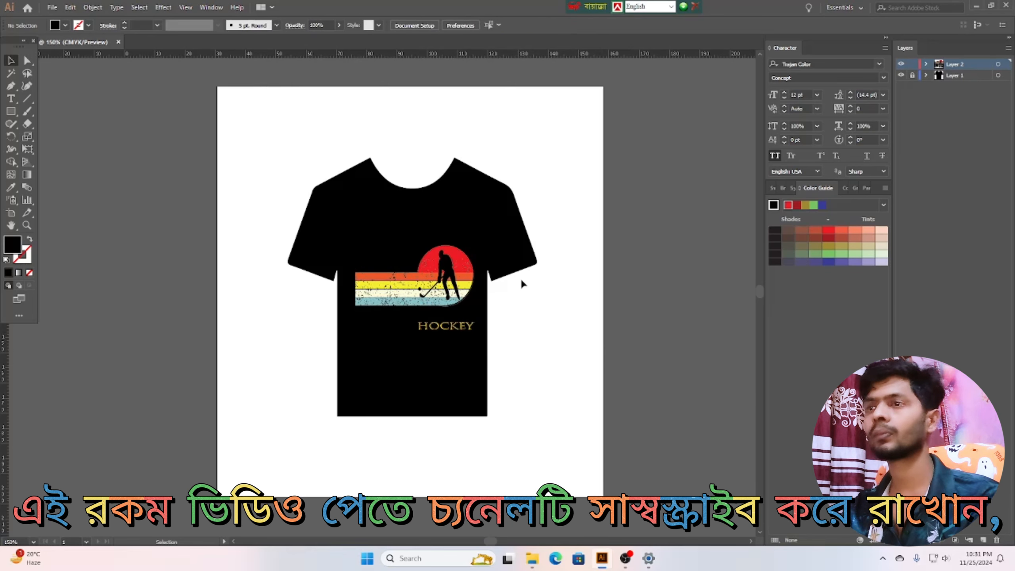
key(ctrl+a)
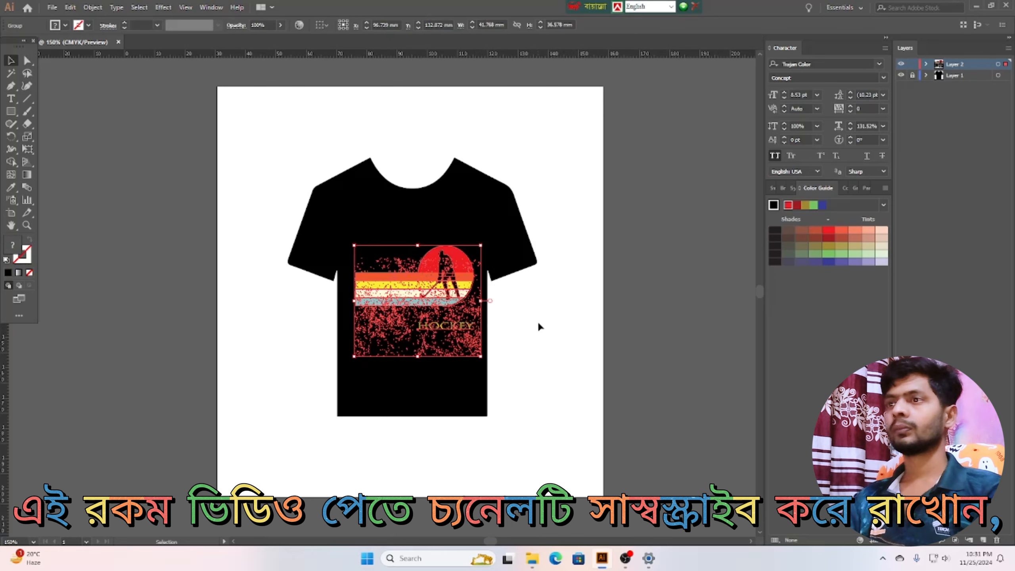
key(Left)
key(Left)
key(Left)
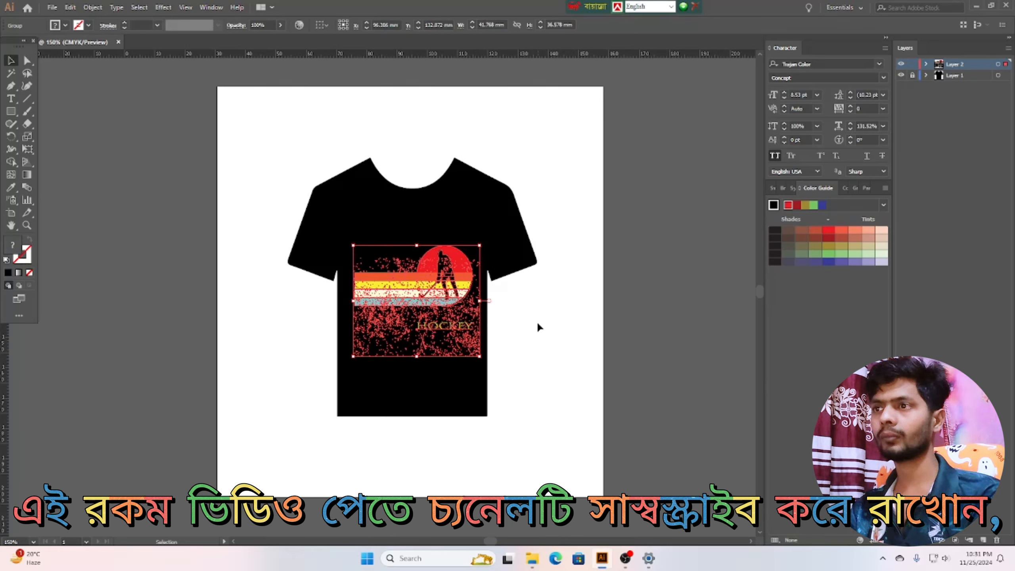
click(574, 339)
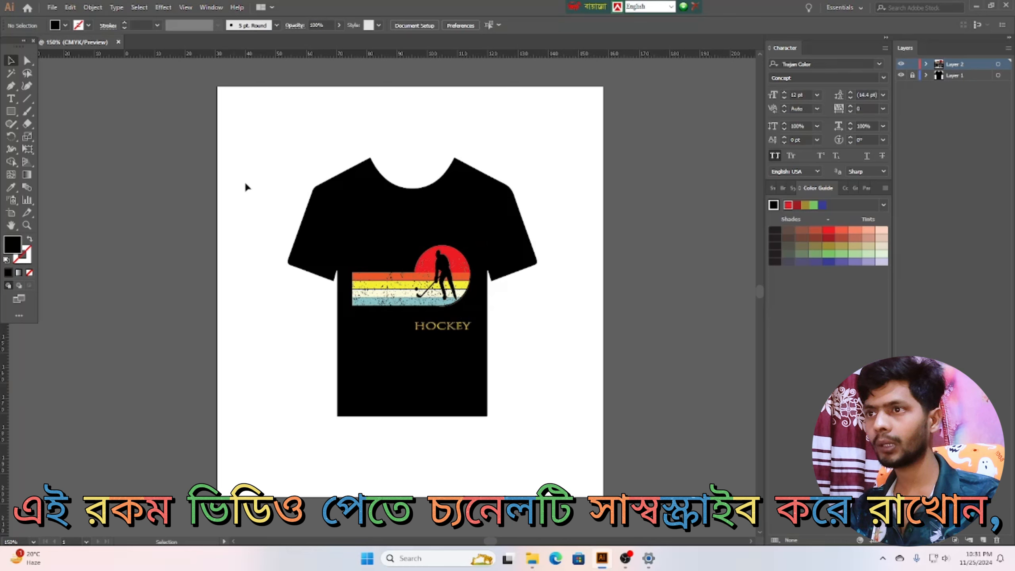
drag(317, 145, 526, 450)
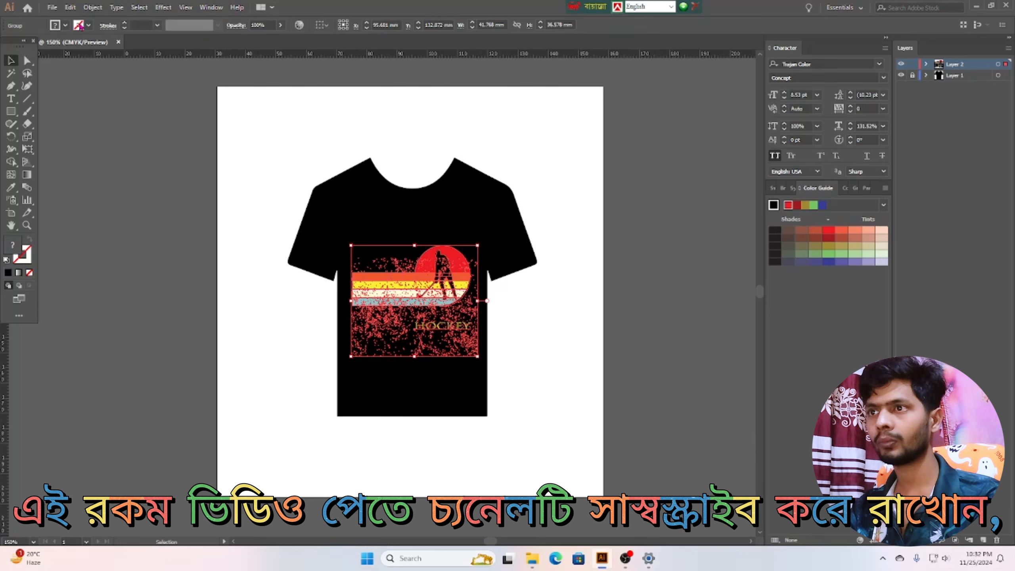
click(53, 8)
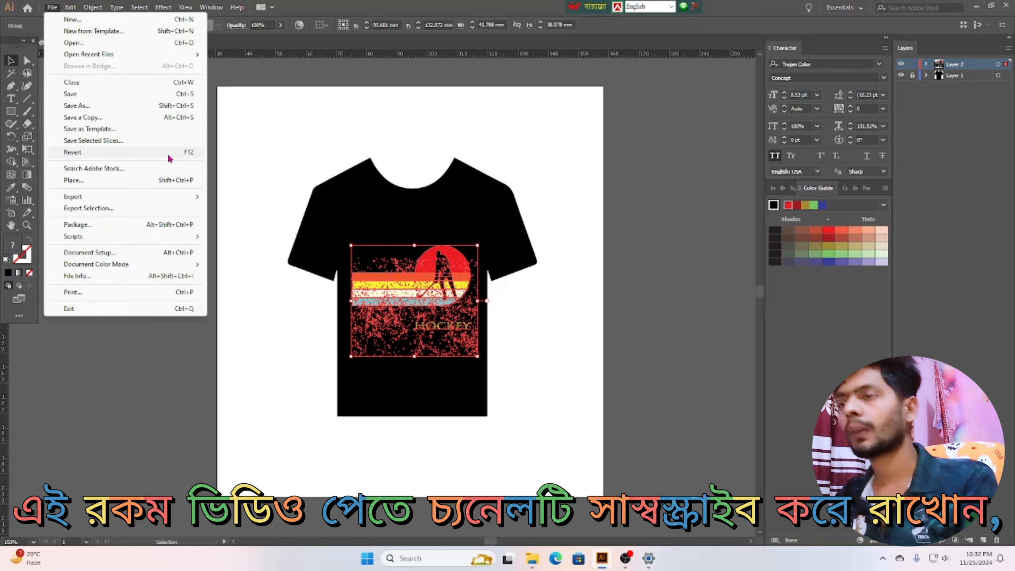
click(267, 332)
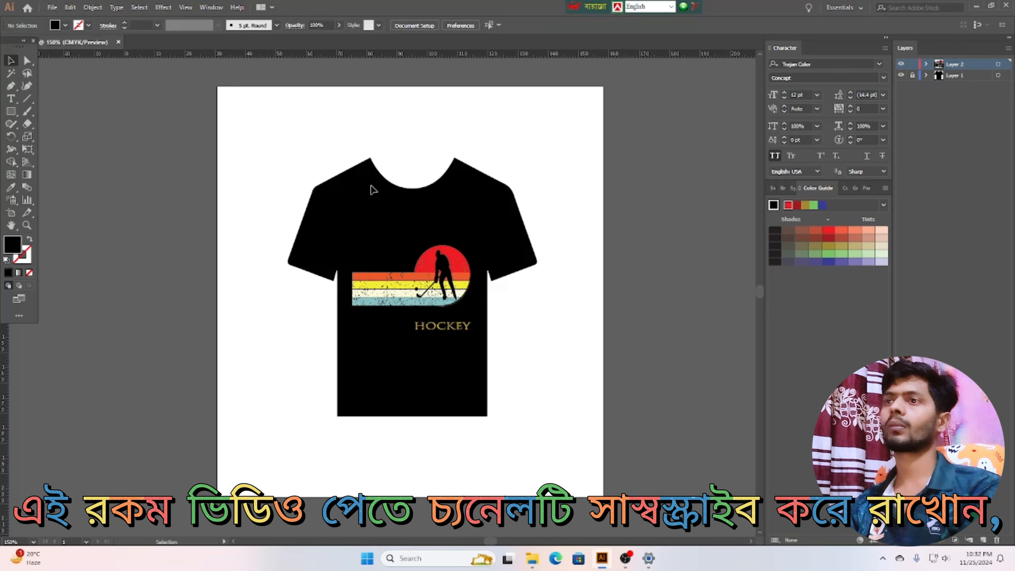